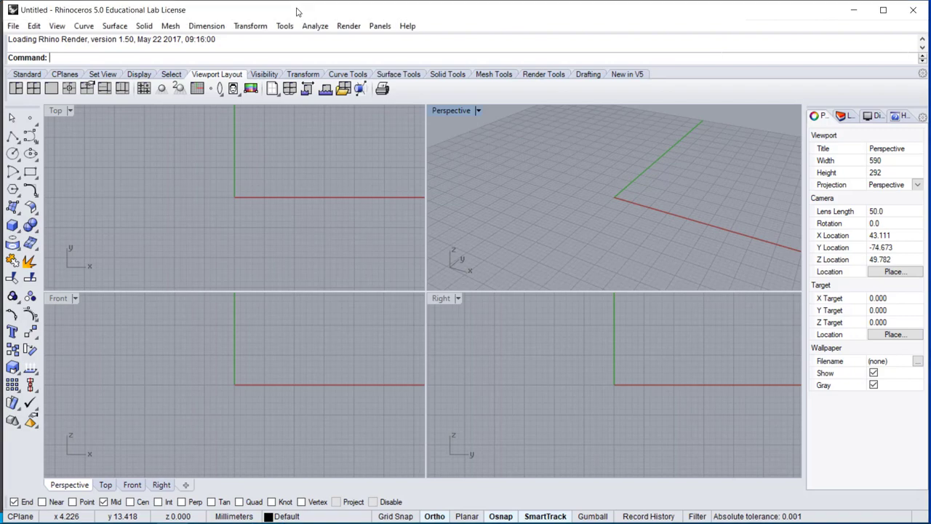
Step: Set the document's model units to feet
type("Units")
key("Return")
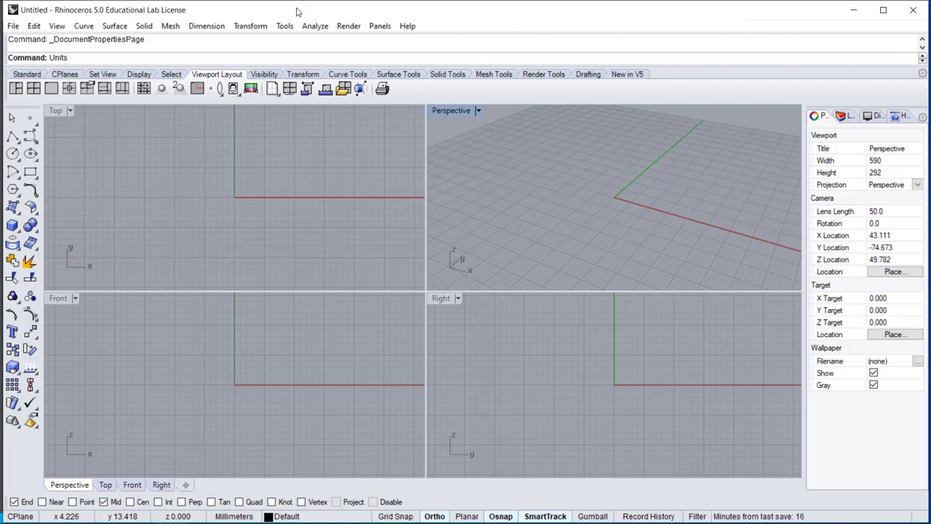
left_click(545, 143)
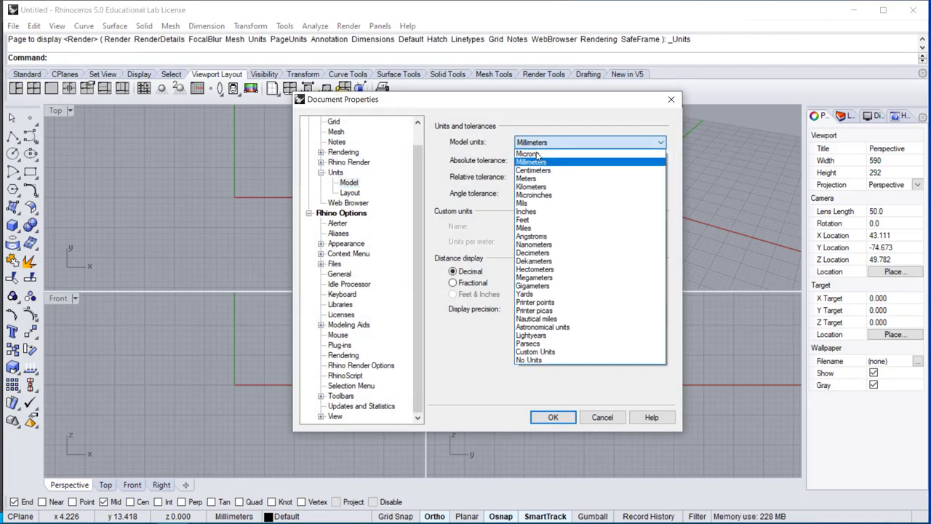
left_click(540, 219)
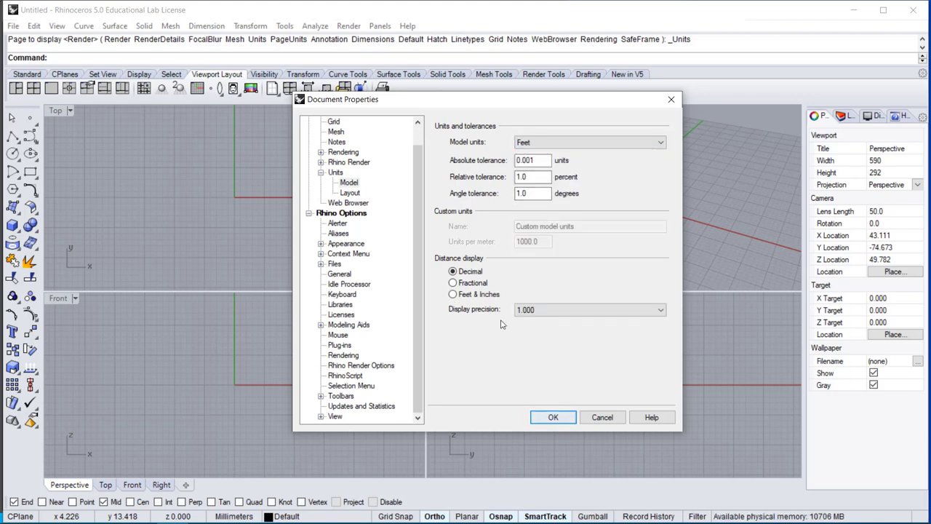
left_click(557, 411)
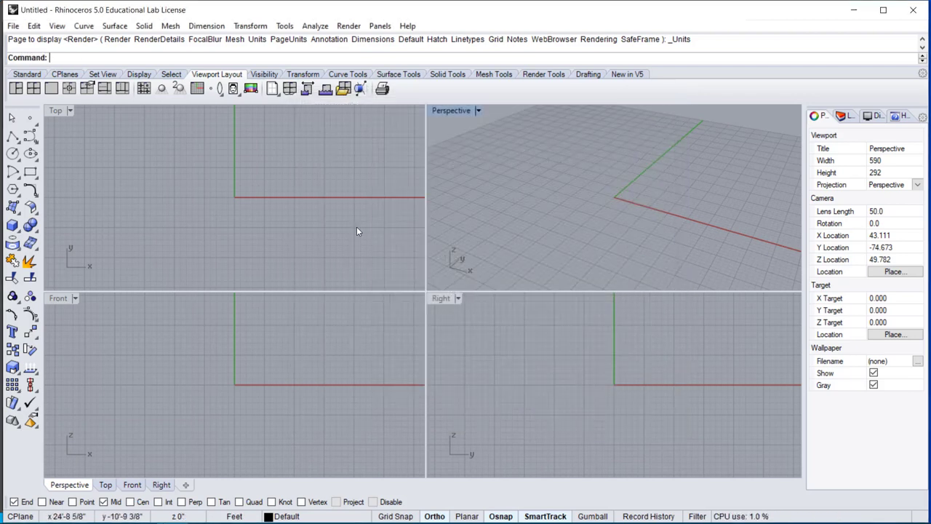
right_click_drag(175, 211, 159, 237)
right_click(166, 233)
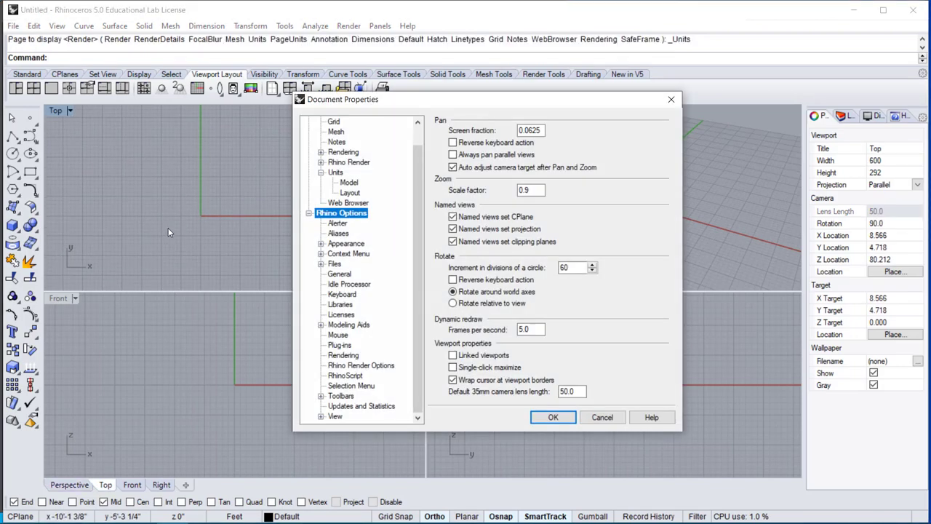
key("Escape")
key("F1")
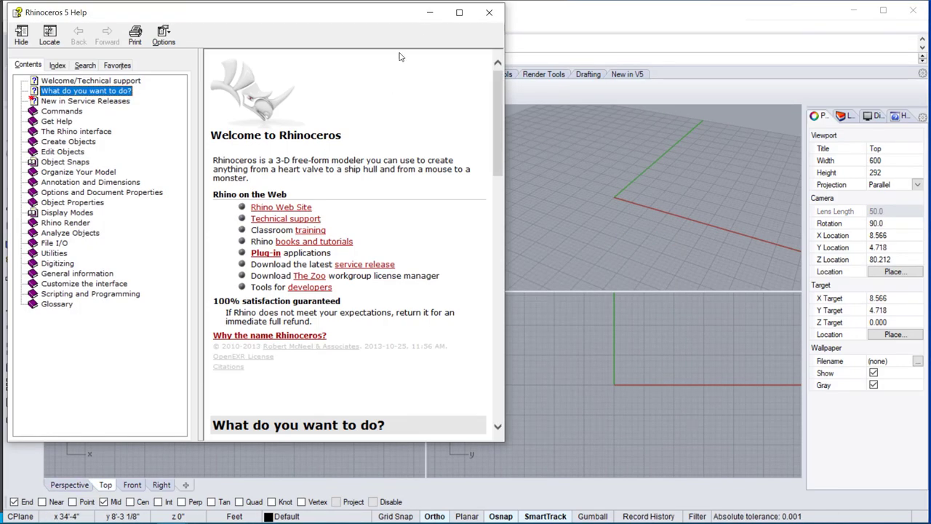
left_click(487, 10)
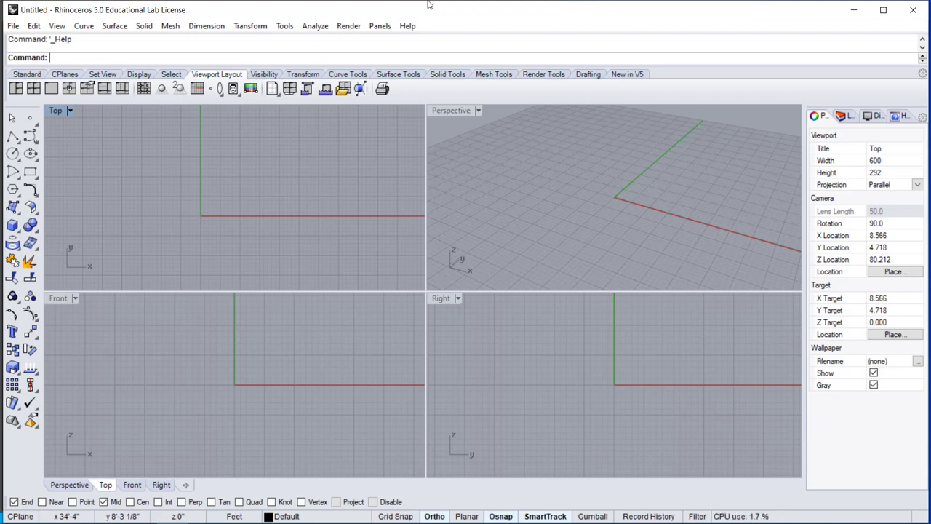
Step: Draw a 40' by 40' rectangle in the Top view, starting from a corner near the vertical axis
left_click(30, 172)
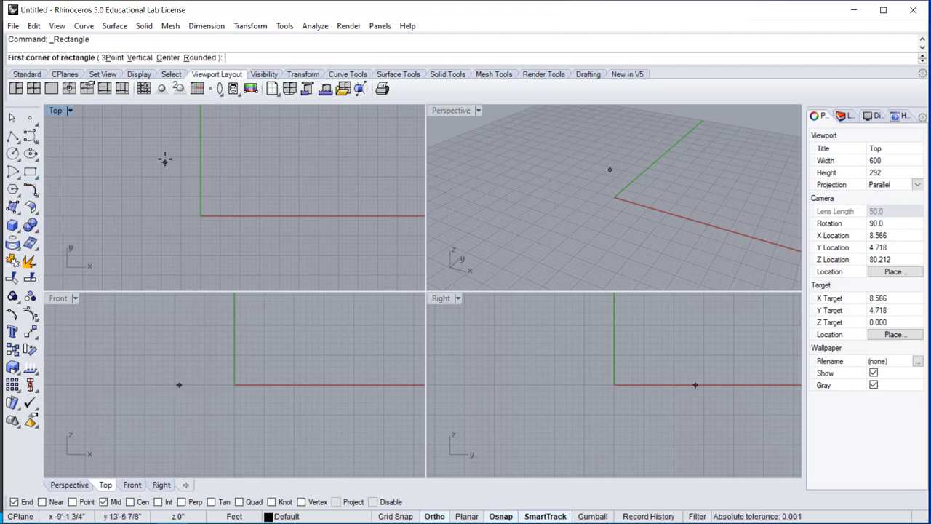
left_click(181, 138)
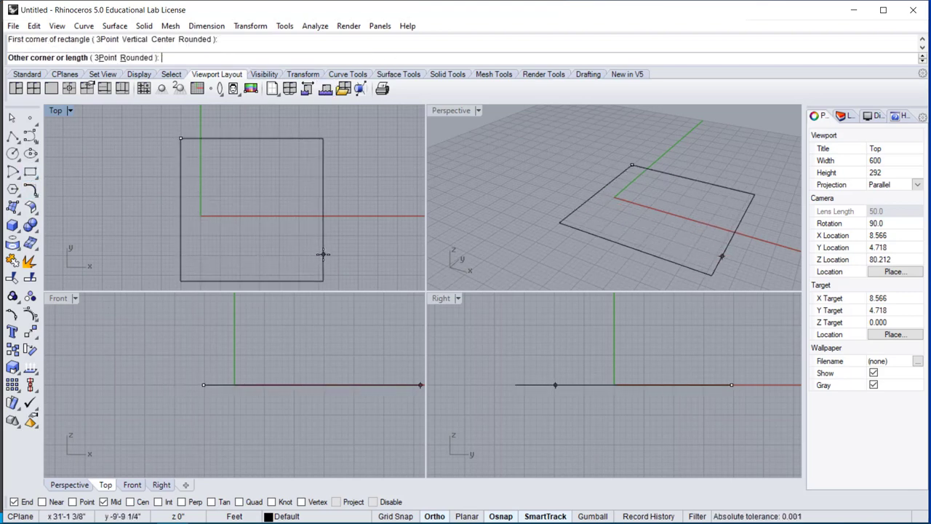
type("@40',40")
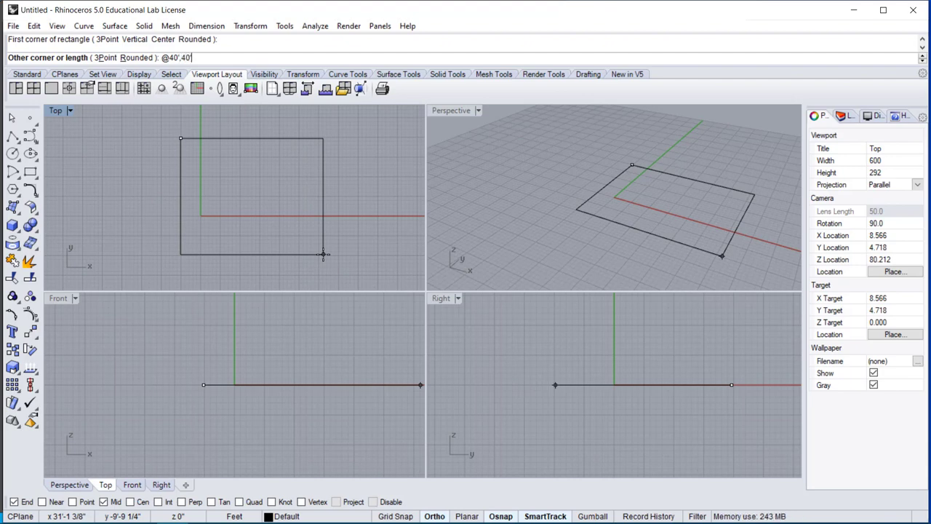
key("Return")
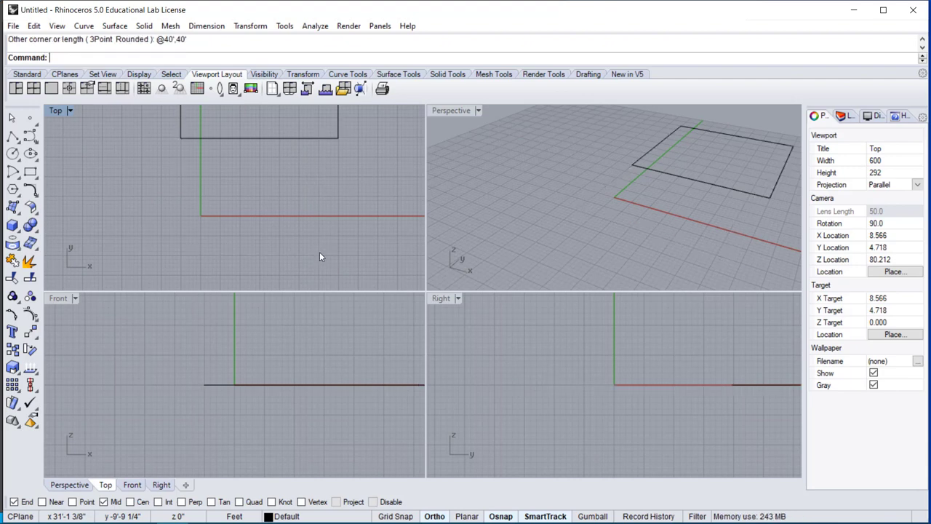
Step: Extrude the square curve 12' upward as a closed solid with ExtrudeCrv
scroll(295, 206, "down", 8)
right_click_drag(292, 196, 255, 227)
left_click(255, 213)
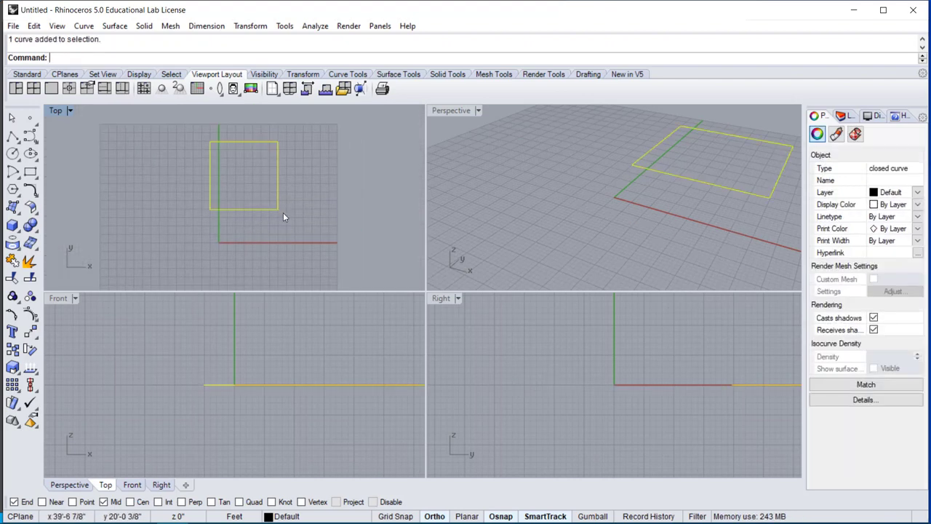
scroll(286, 265, "down", 6)
right_click_drag(281, 297, 246, 321)
type("ExtrudeCrv")
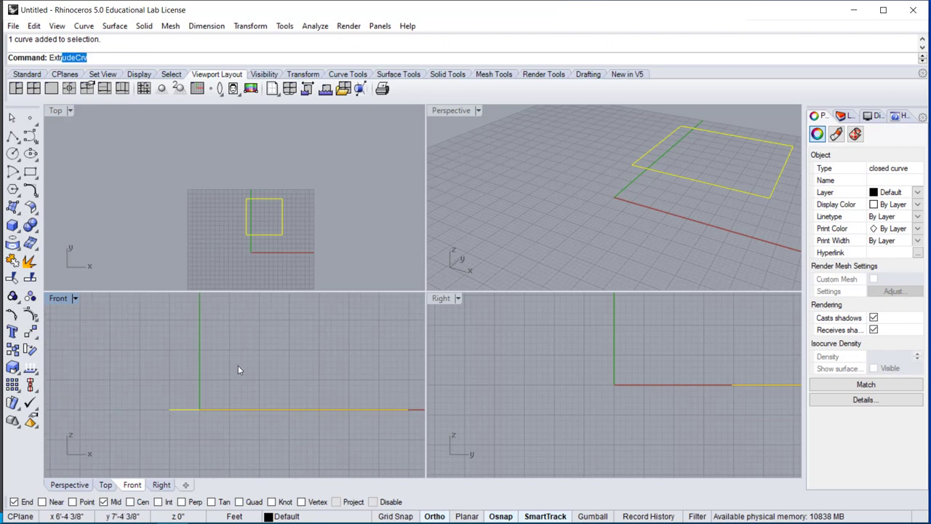
key("Return")
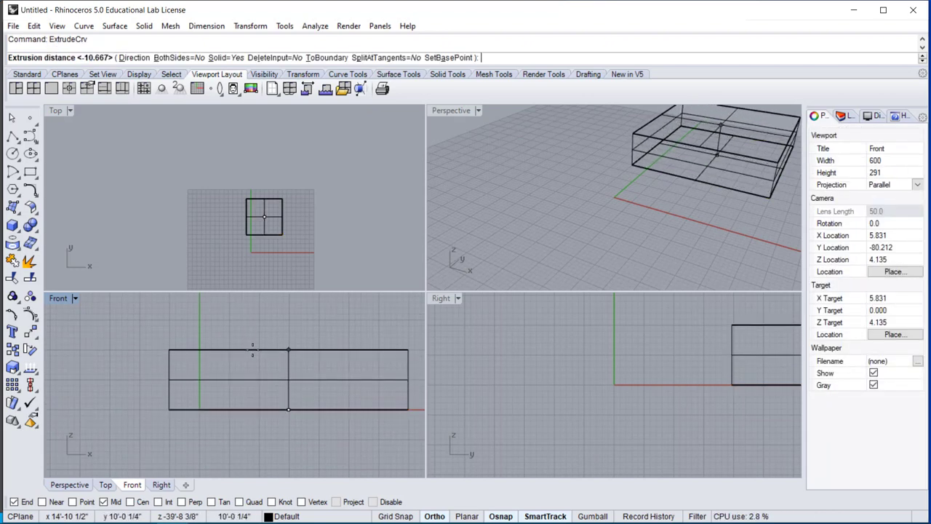
type("12'")
key("Return")
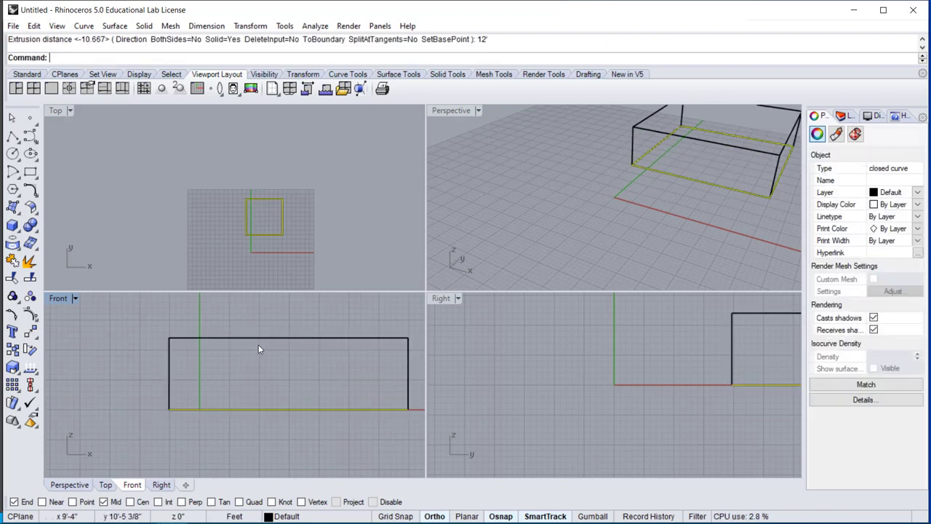
Step: Offset the closed extrusion's surfaces inward by 8" with OffsetSrf, flipping all directions and using sharp corners
left_click(278, 228)
scroll(278, 229, "up", 3)
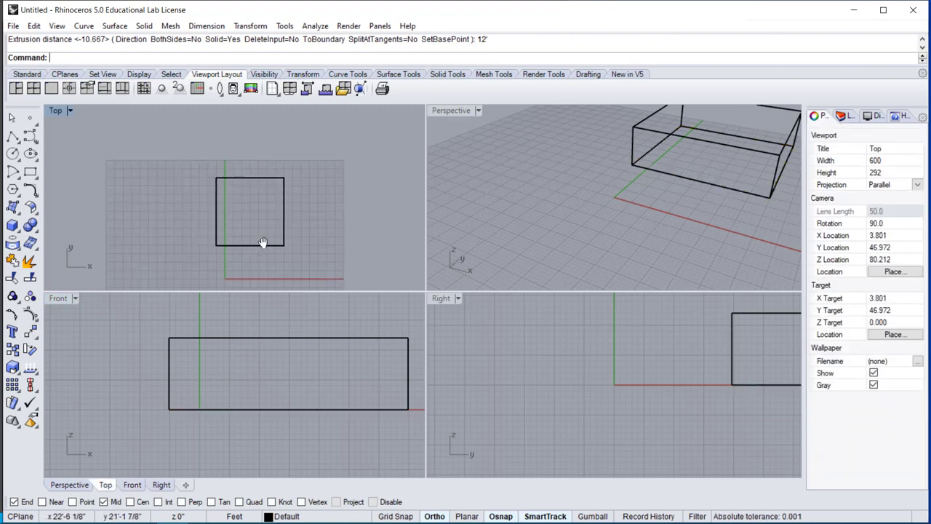
left_click(264, 246)
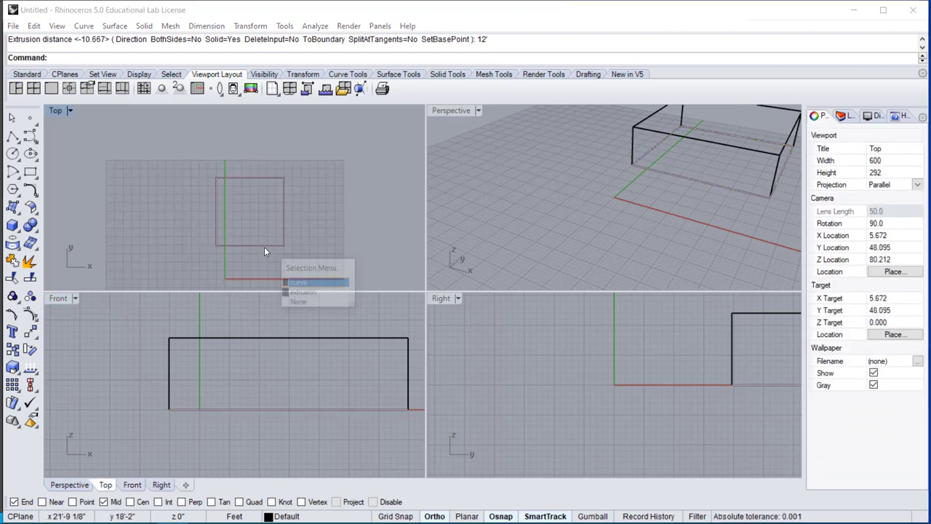
left_click(318, 293)
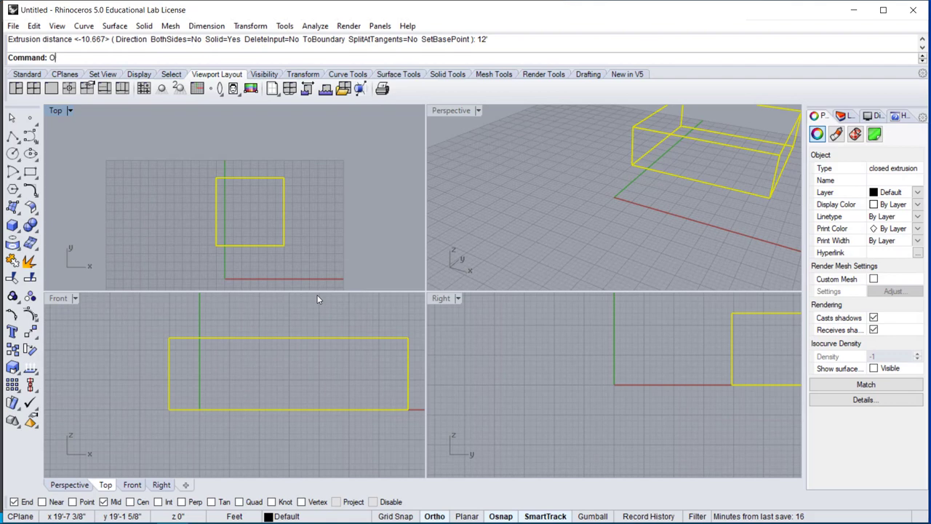
type("OffsetS")
key("Return")
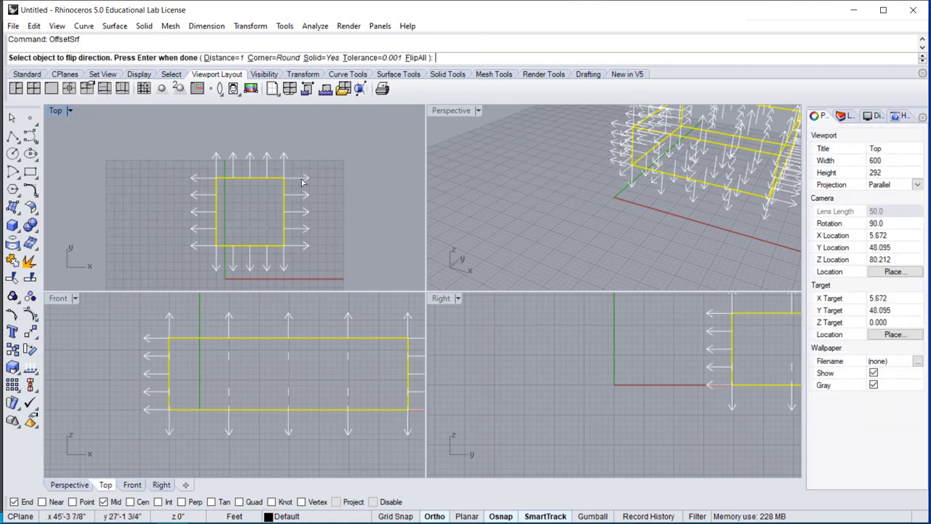
left_click(416, 57)
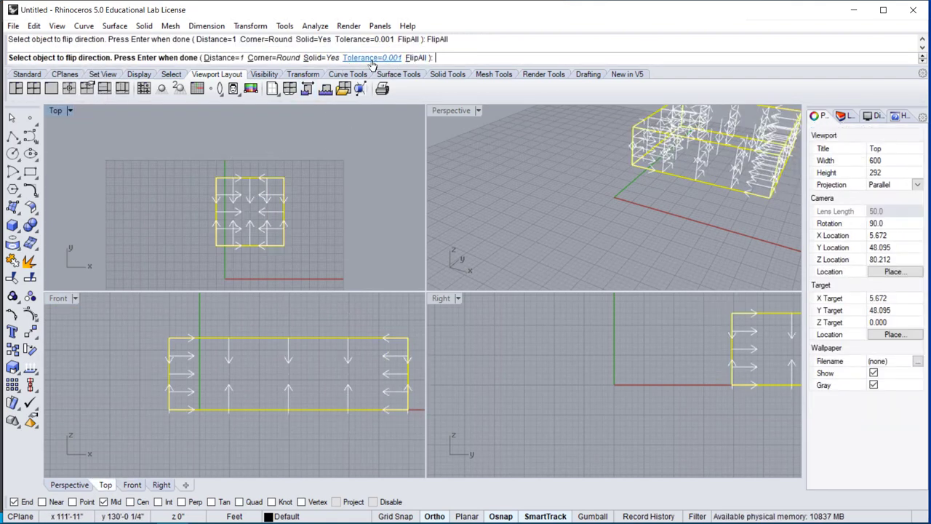
left_click(276, 57)
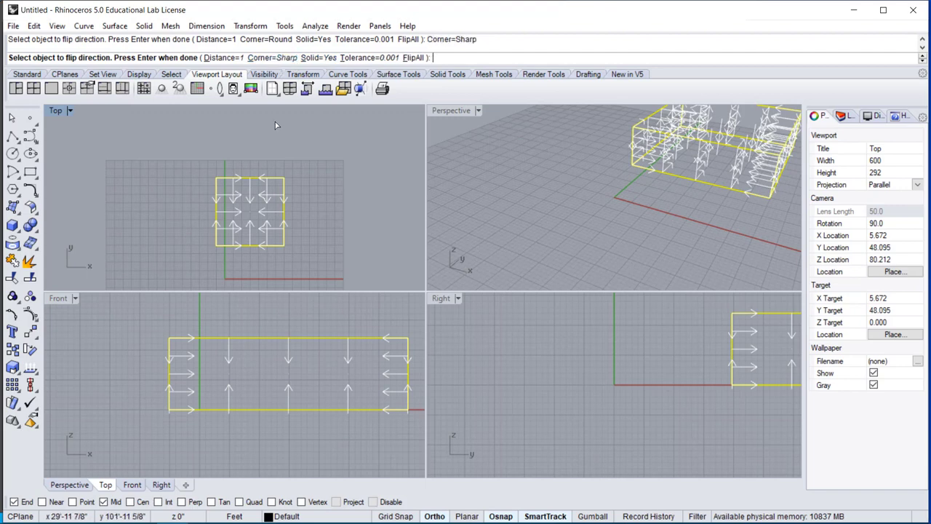
type("8")
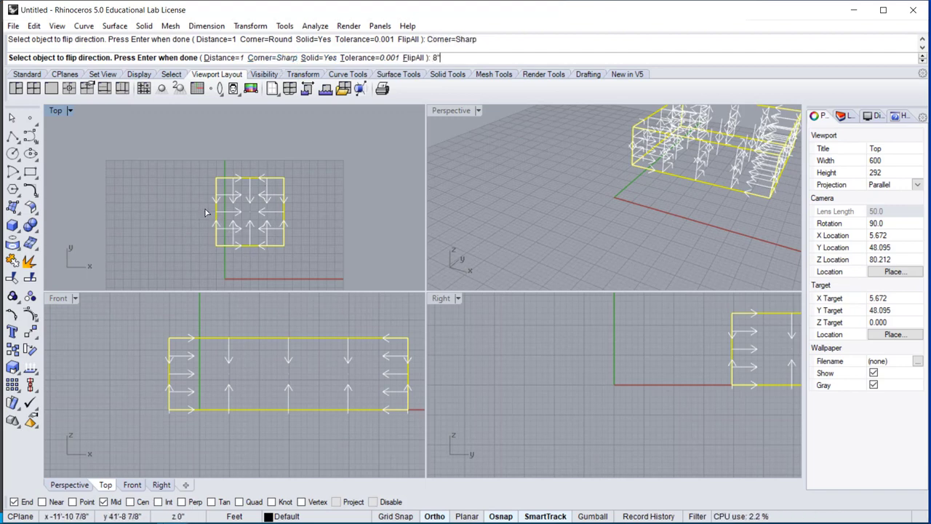
key("Return")
key("Return")
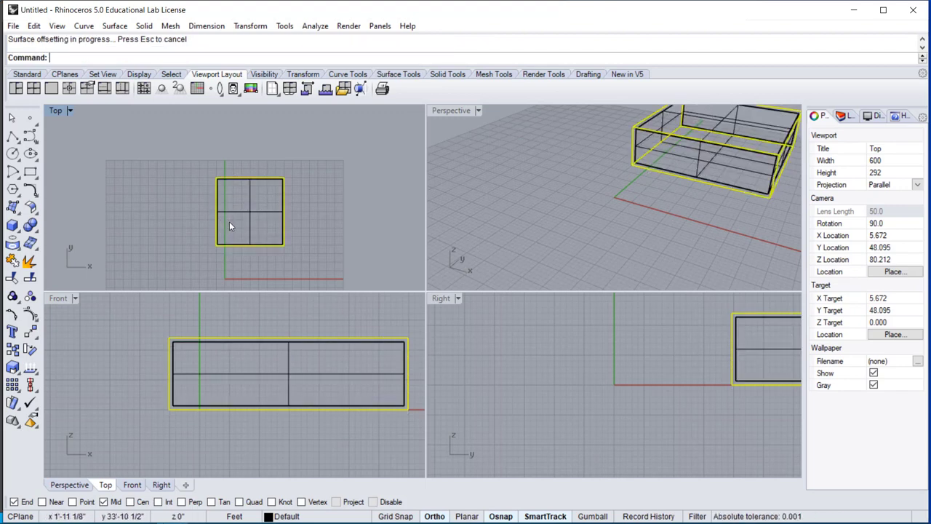
Step: Delete the offset polysurface inside the box
scroll(232, 222, "up", 10)
scroll(237, 217, "down", 6)
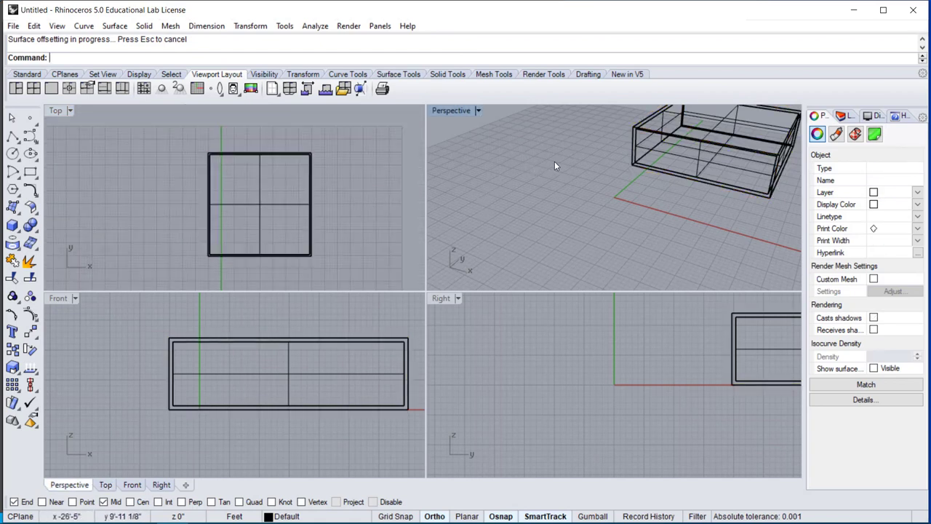
right_click_drag(554, 161, 600, 164)
left_click(618, 174)
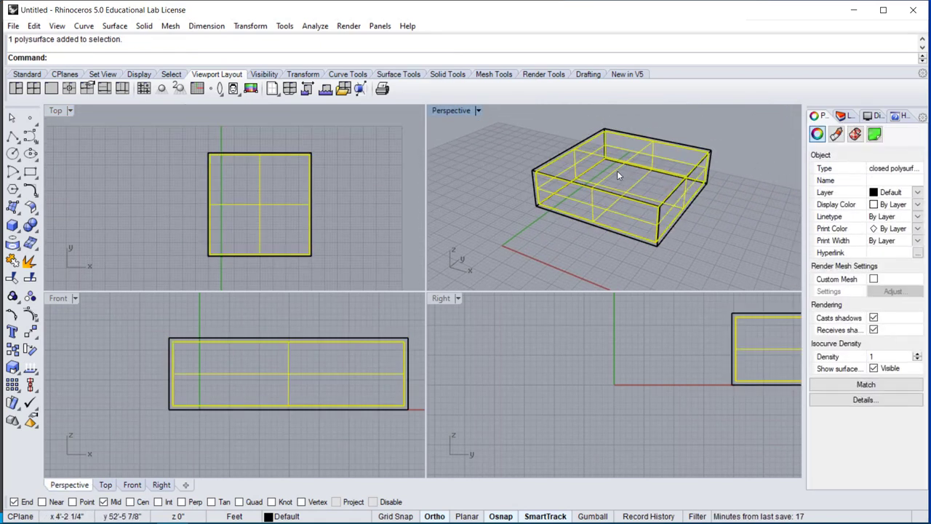
key("Delete")
Step: Switch the Perspective view to Shaded display and delete the closed box extrusion, keeping the square curve
right_click_drag(599, 173, 588, 192)
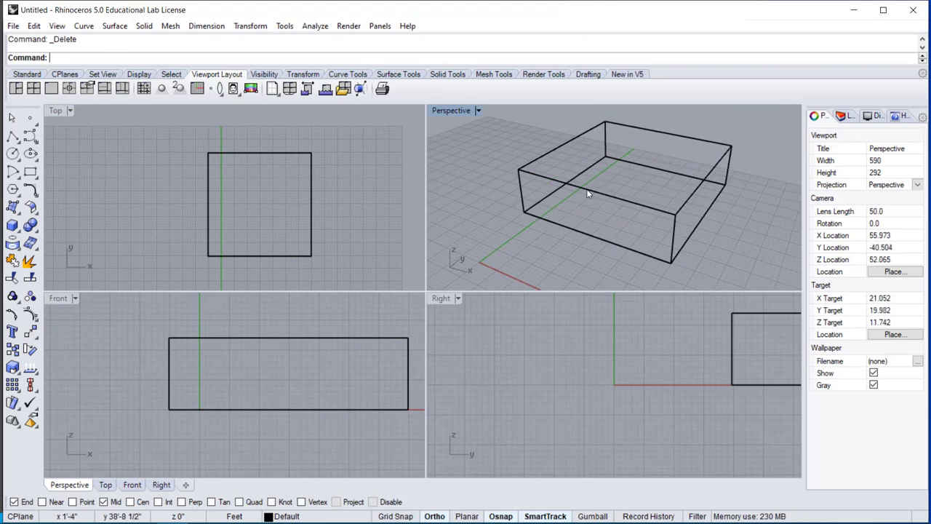
left_click(587, 190)
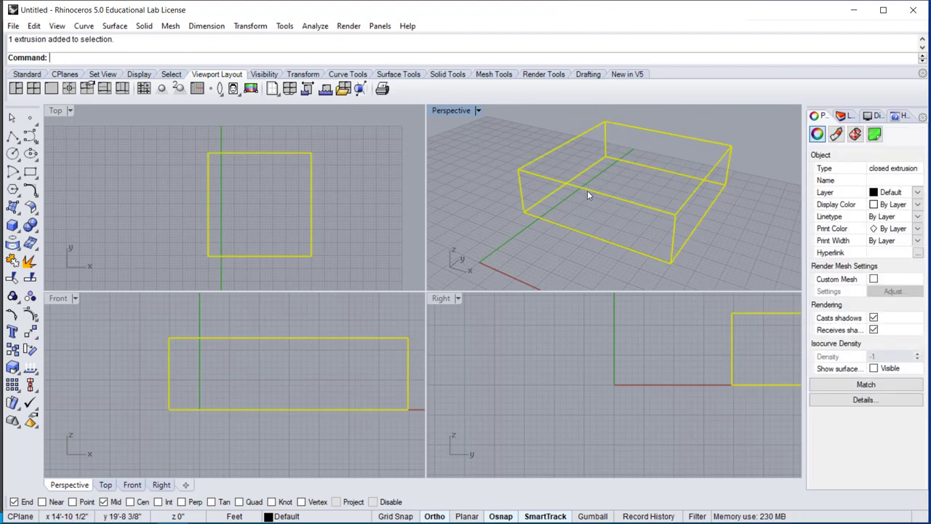
left_click(457, 111)
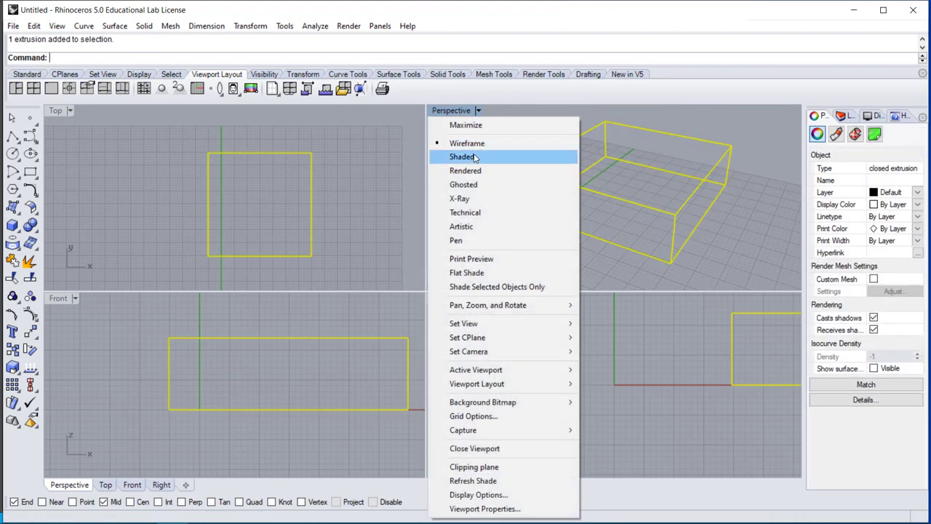
left_click(473, 158)
left_click(502, 155)
left_click(573, 171)
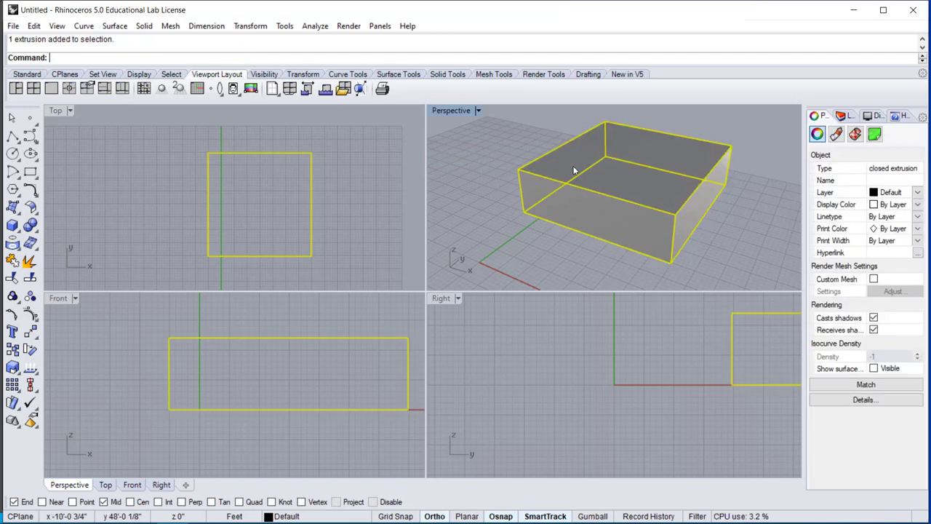
key("Delete")
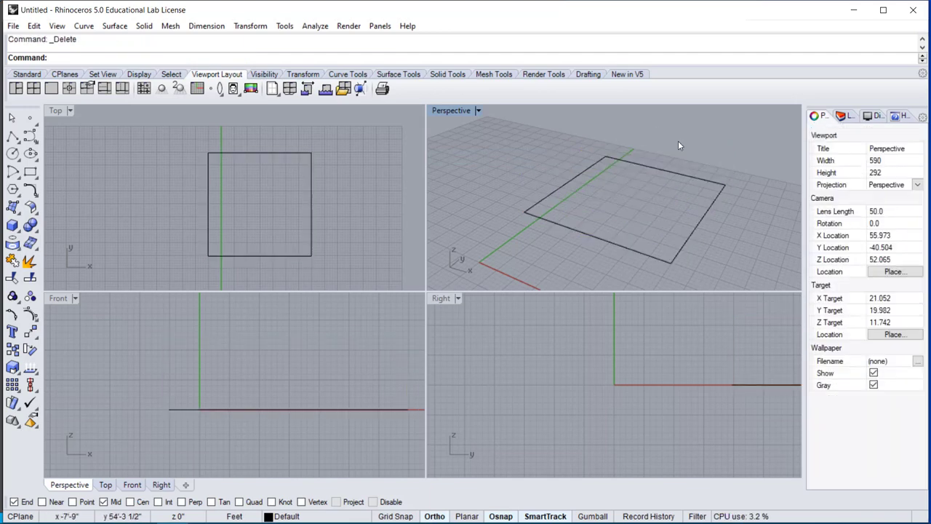
Step: Extrude the square curve 12' upward with ExtrudeCrv and Solid=No to form open walls
left_click(602, 158)
type("ExtrudeCrv")
key("Return")
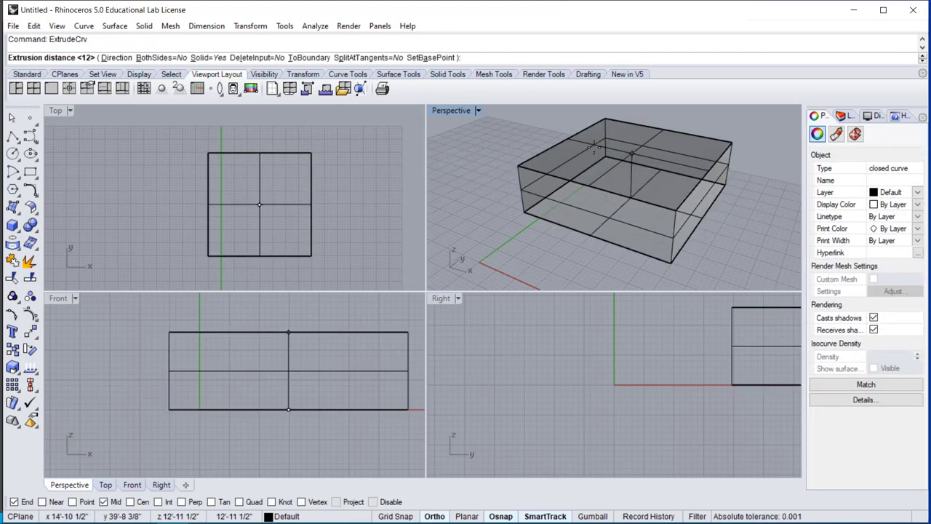
type("12")
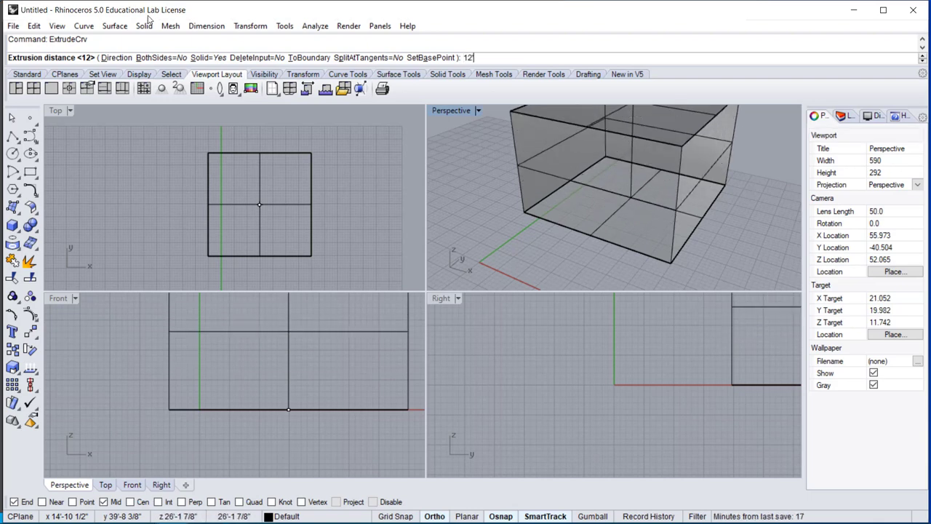
left_click(208, 57)
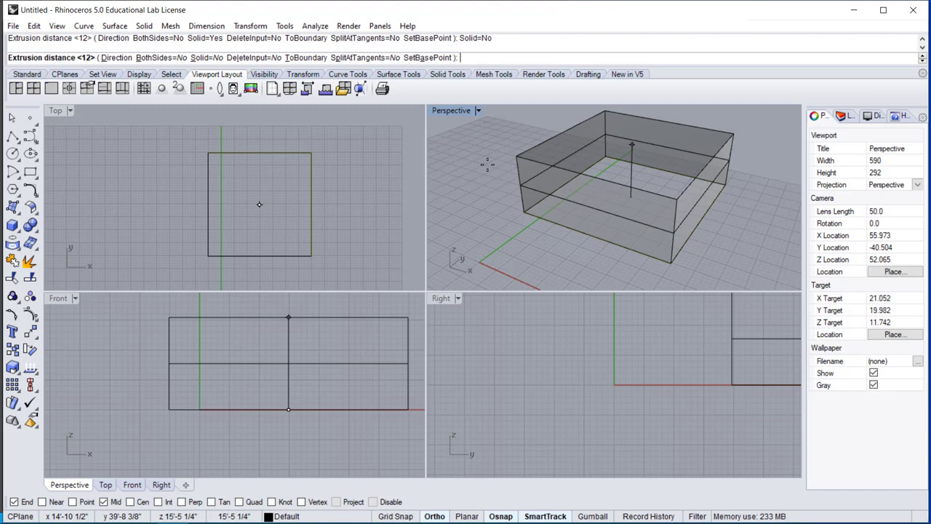
left_click(488, 165)
Step: Try to offset the open wall extrusion with the Offset command
left_click(546, 191)
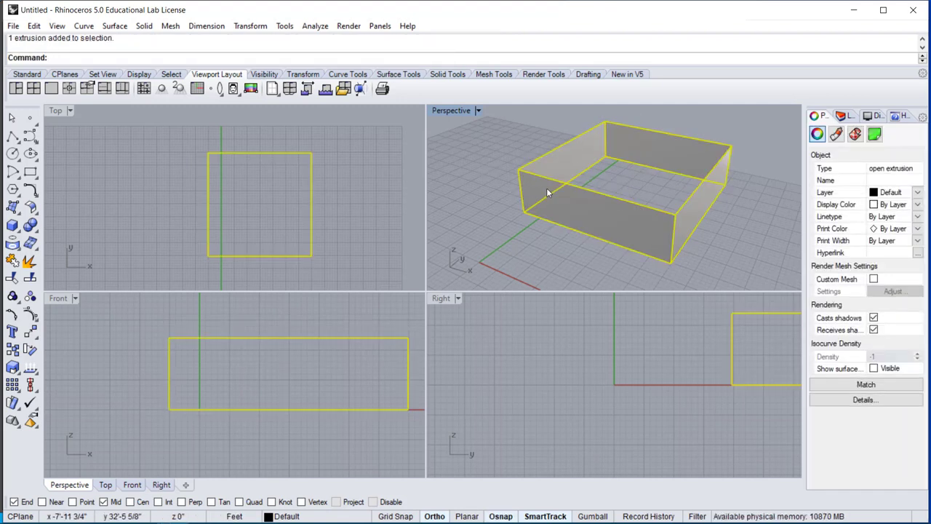
type("Offset")
key("Return")
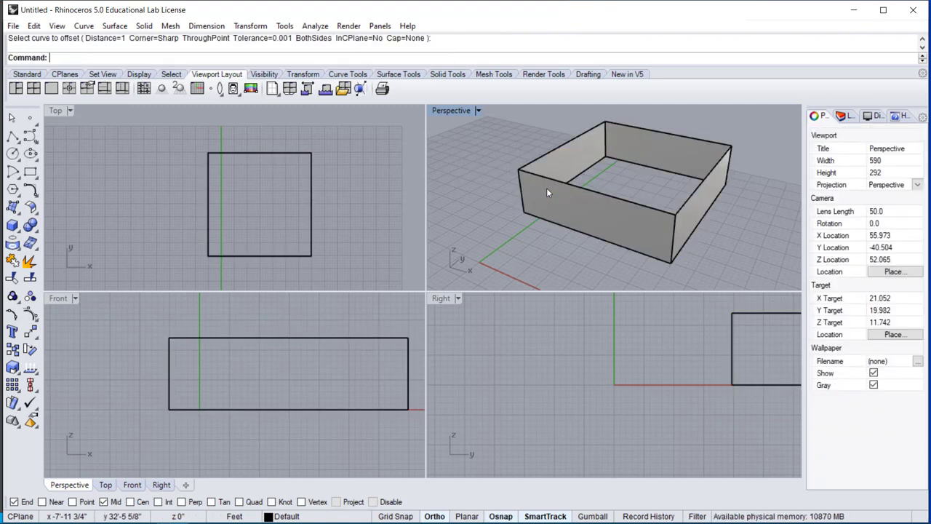
Step: Offset the open wall extrusion inward with OffsetSrf as a solid, Distance=0.666667, Corner=Sharp and DeleteInput=Yes, flipping all directions
key("Escape")
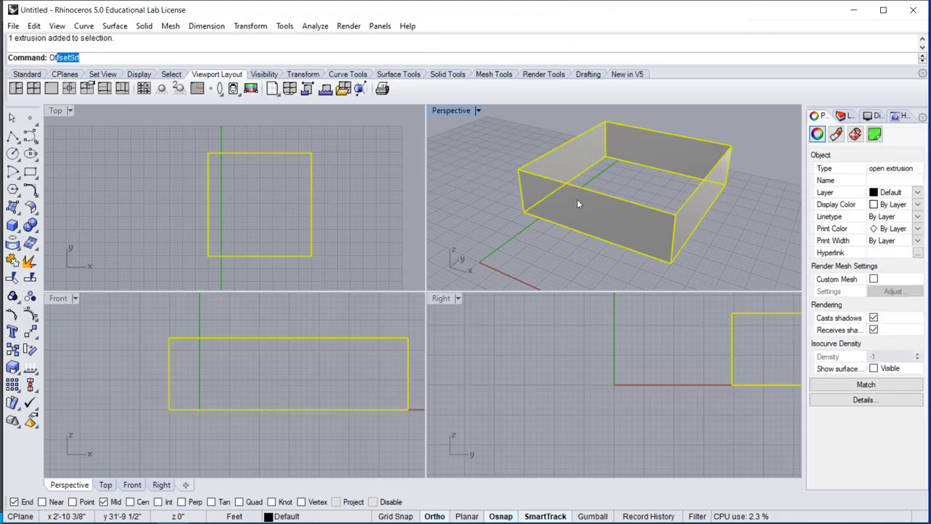
type("OffsetSrf")
key("Return")
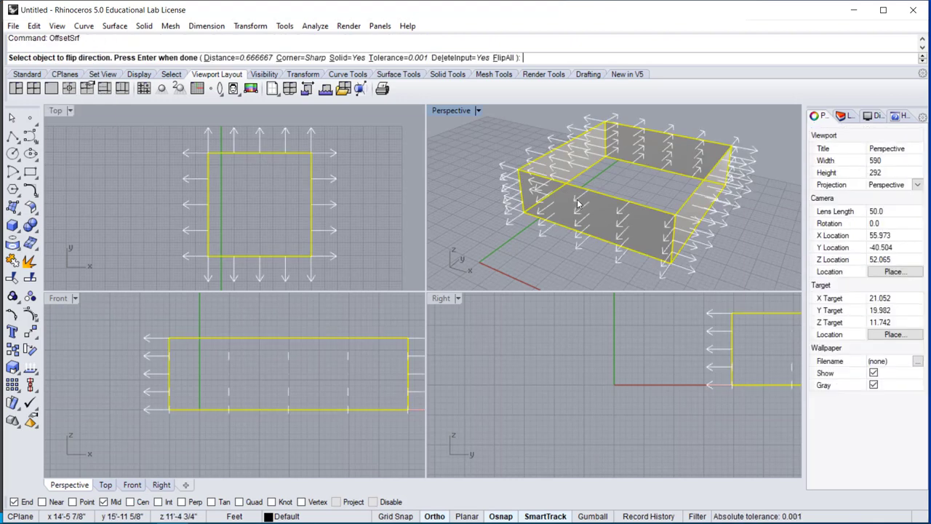
left_click(505, 57)
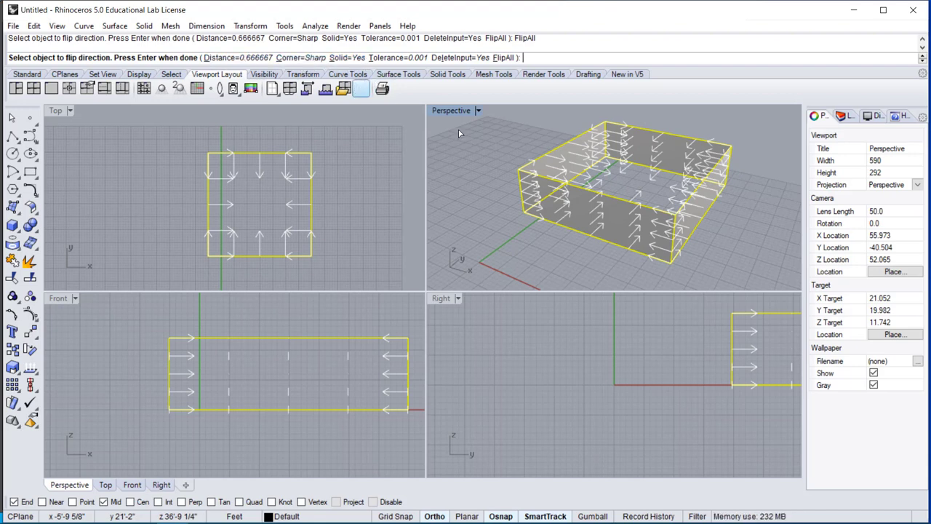
key("Return")
scroll(504, 174, "down", 3)
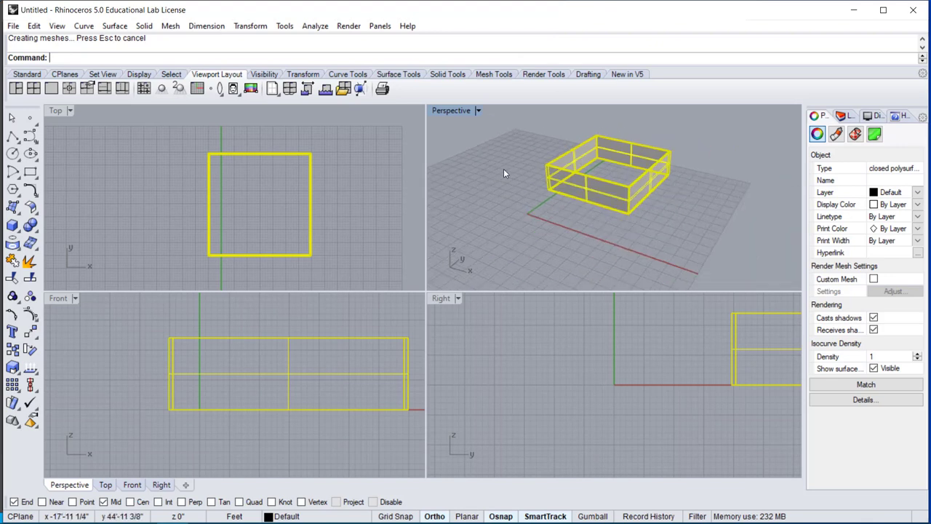
scroll(364, 233, "down", 8)
scroll(293, 346, "down", 6)
right_click_drag(293, 347, 241, 370)
right_click(241, 370)
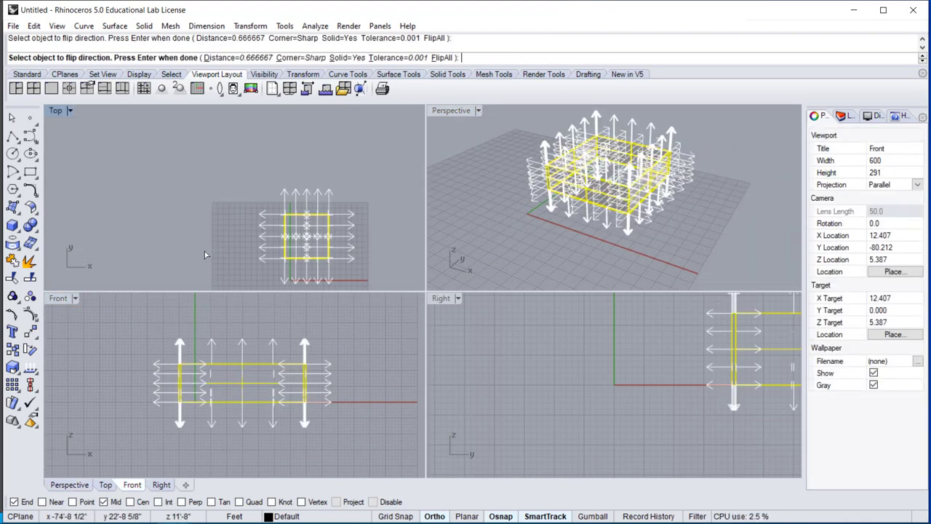
scroll(211, 267, "down", 2)
scroll(210, 268, "down", 2)
right_click_drag(195, 253, 197, 225)
right_click(197, 225)
scroll(198, 337, "up", 6)
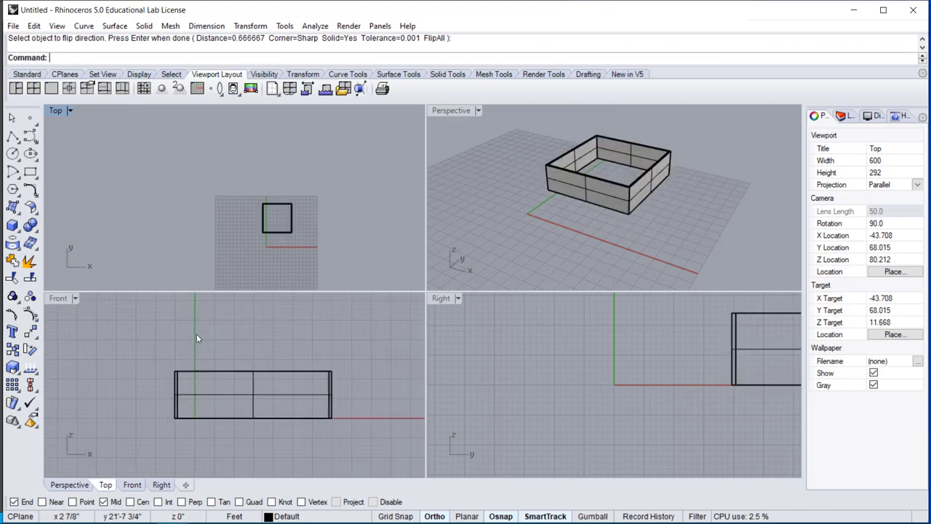
right_click_drag(187, 332, 161, 310)
scroll(160, 319, "down", 4)
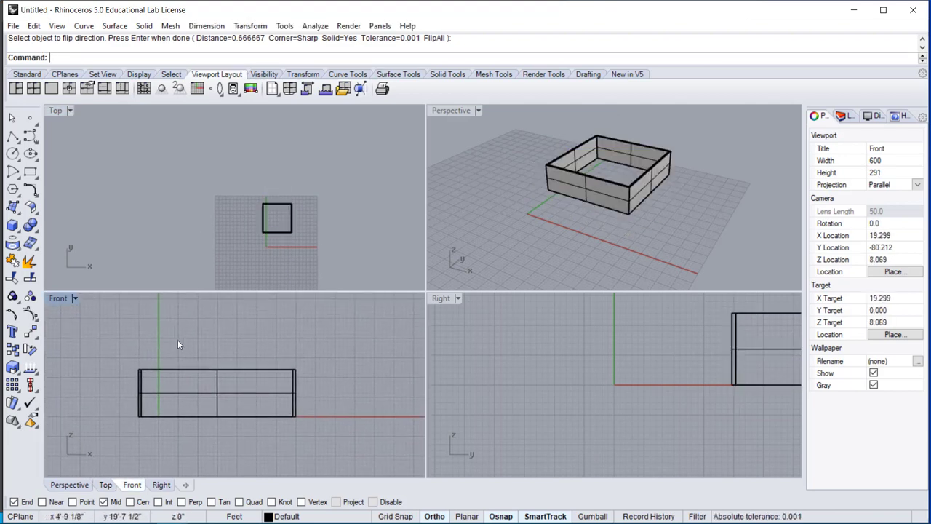
key("Return")
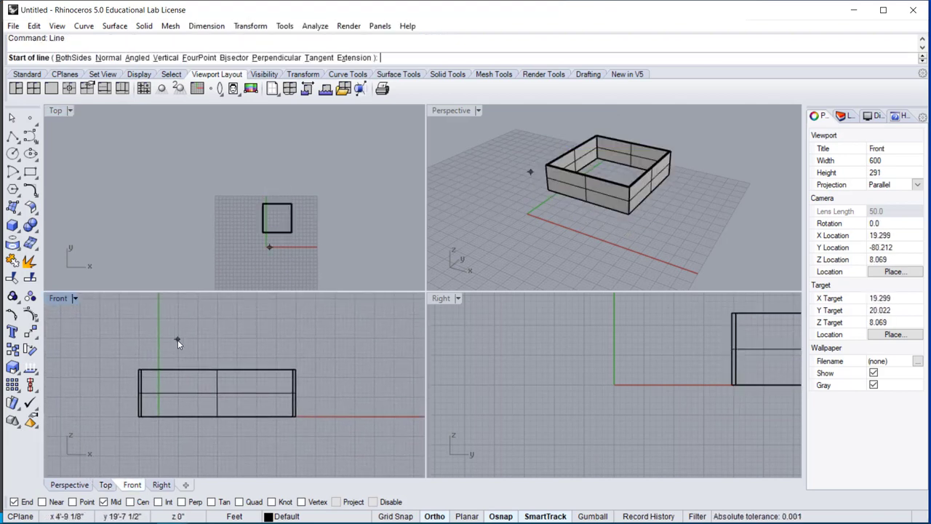
left_click(216, 415)
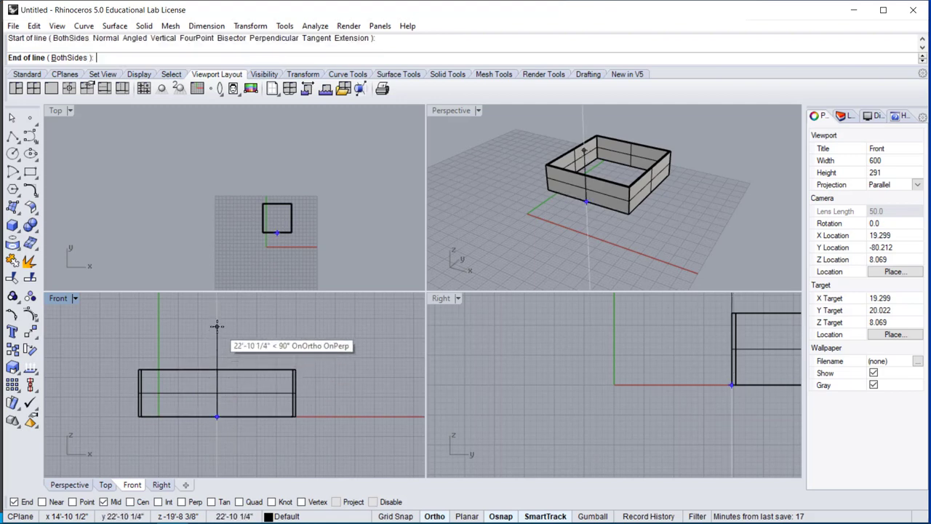
type("15")
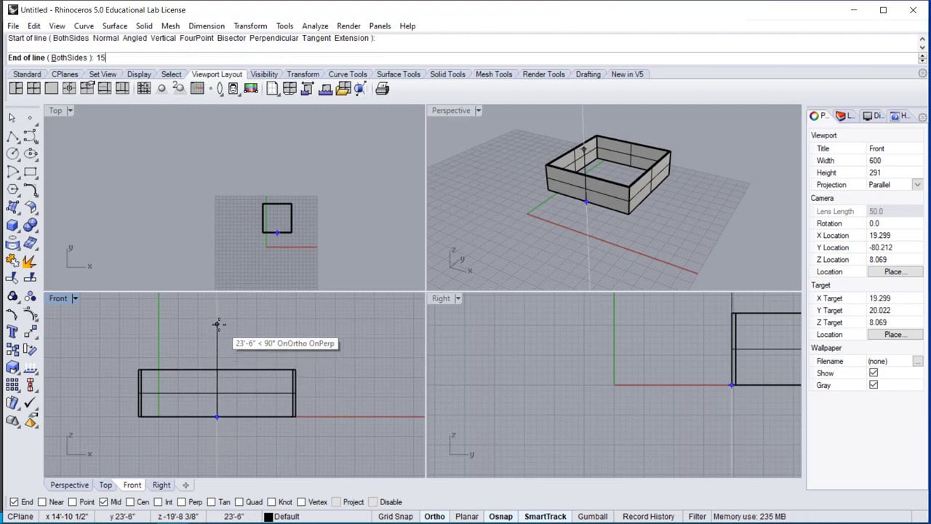
key("Return")
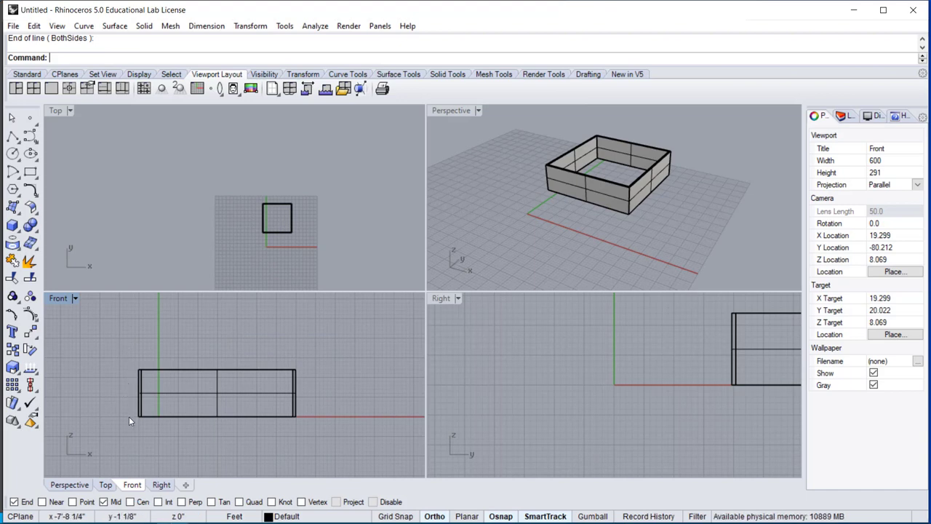
Step: Draw a vertical 25' line up from ground level beside the walls in the Front view
key("Return")
left_click(106, 414)
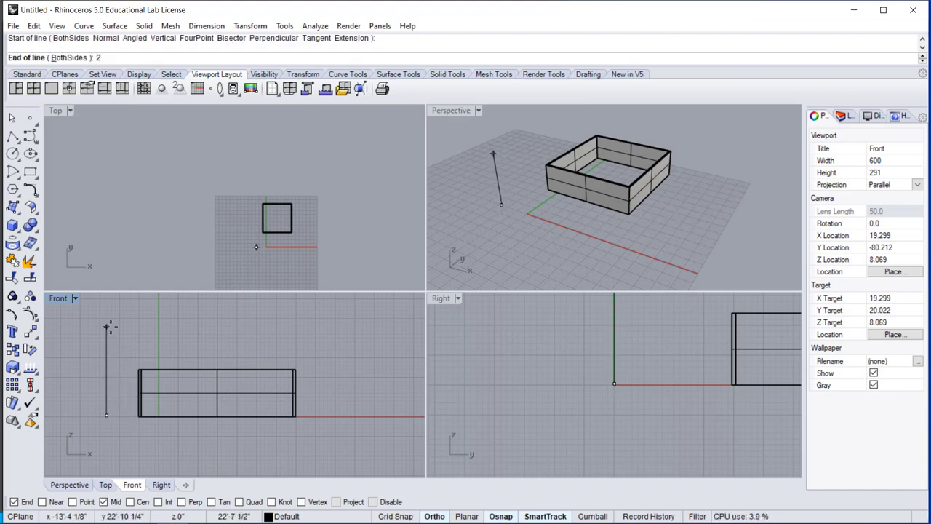
key("Return")
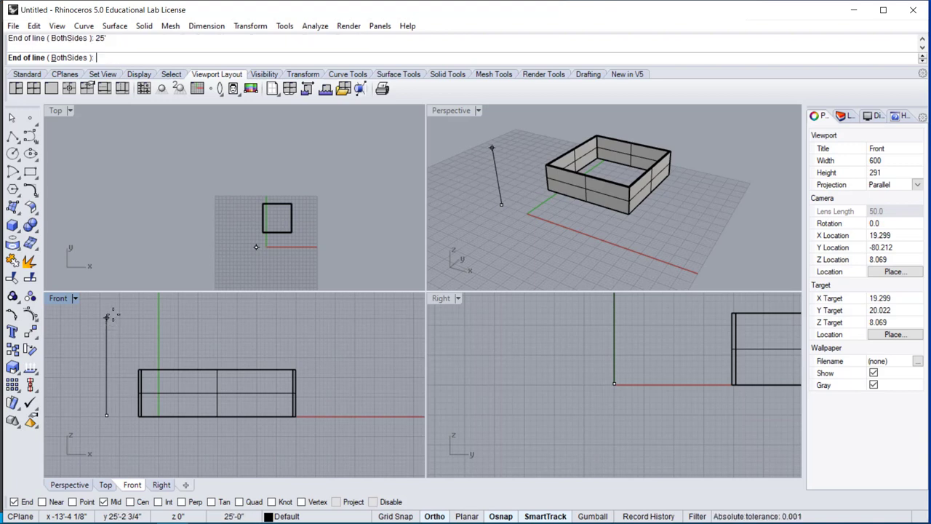
left_click(107, 325)
Step: Draw a sloped line from the vertical line's upper end to the midpoint of the front wall's top edge
key("Return")
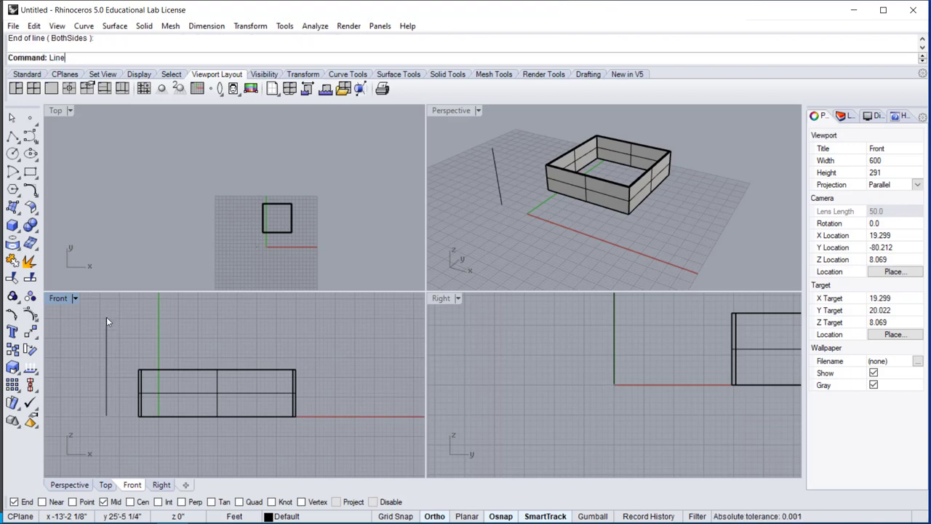
left_click(106, 318)
left_click(218, 368)
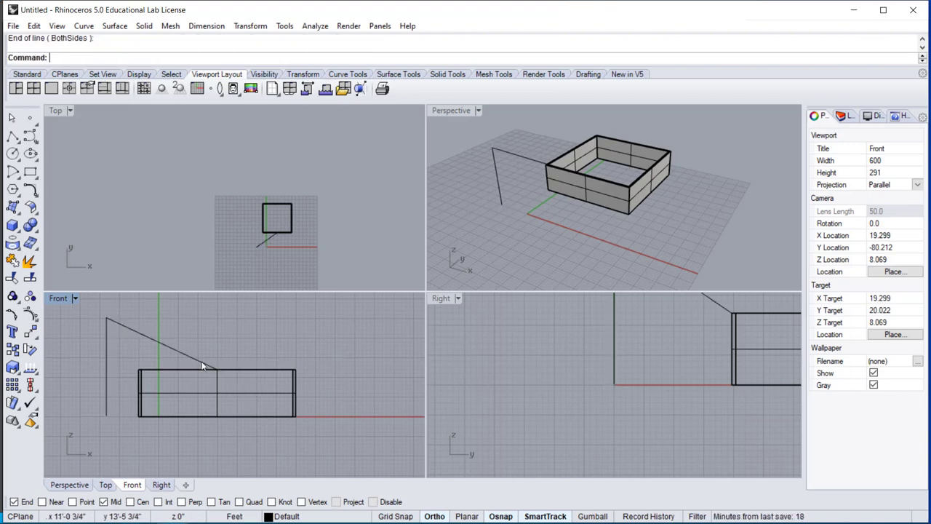
Step: Mirror the sloped line about the vertical centreline of the front wall, keeping the original, to form a V profile
left_click(205, 366)
type("m")
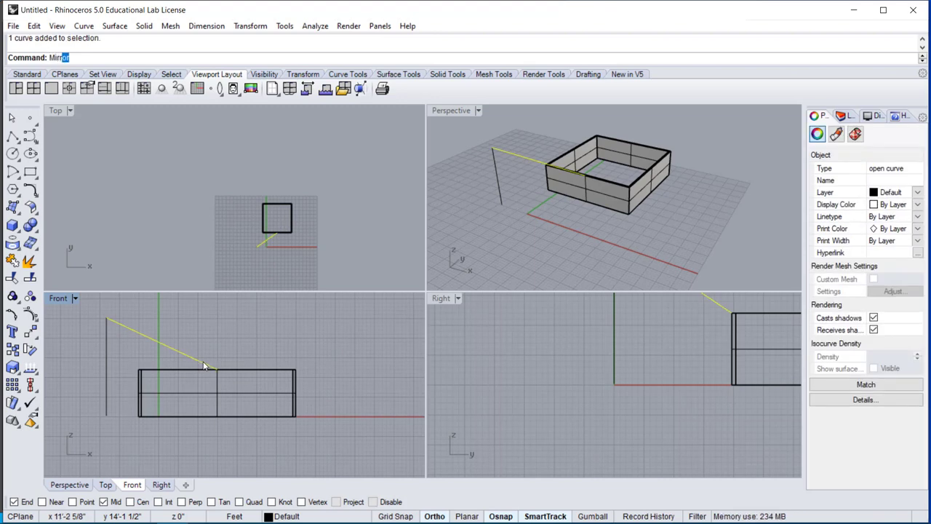
key("Return")
left_click(220, 431)
left_click(226, 428)
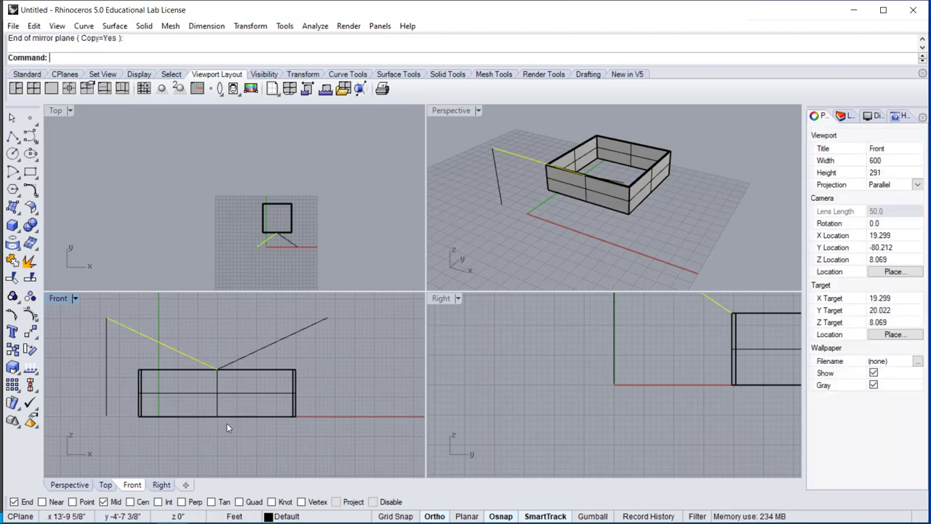
Step: Mirror both sloped lines to the back of the building about the side wall's midpoint in the Top view
left_click_drag(323, 347, 244, 348)
left_click_drag(107, 327, 107, 327)
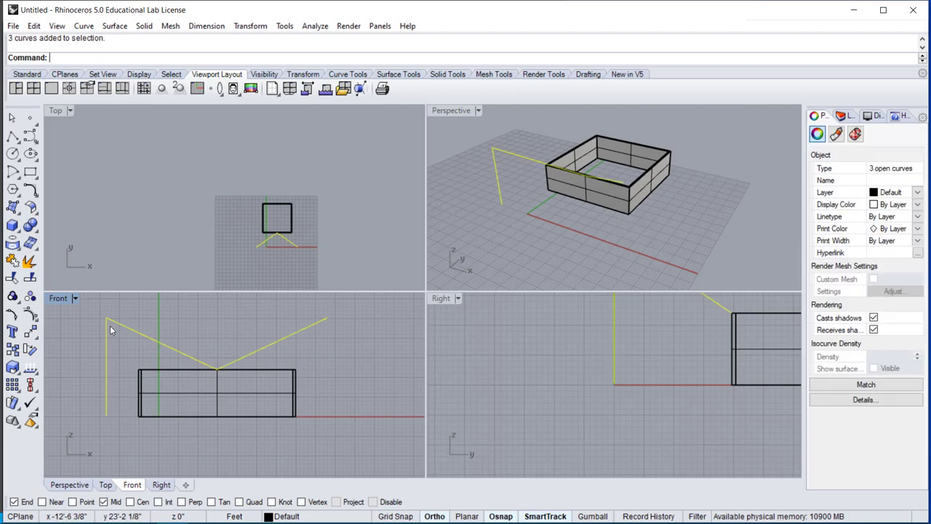
key("Escape")
left_click_drag(162, 340, 163, 339)
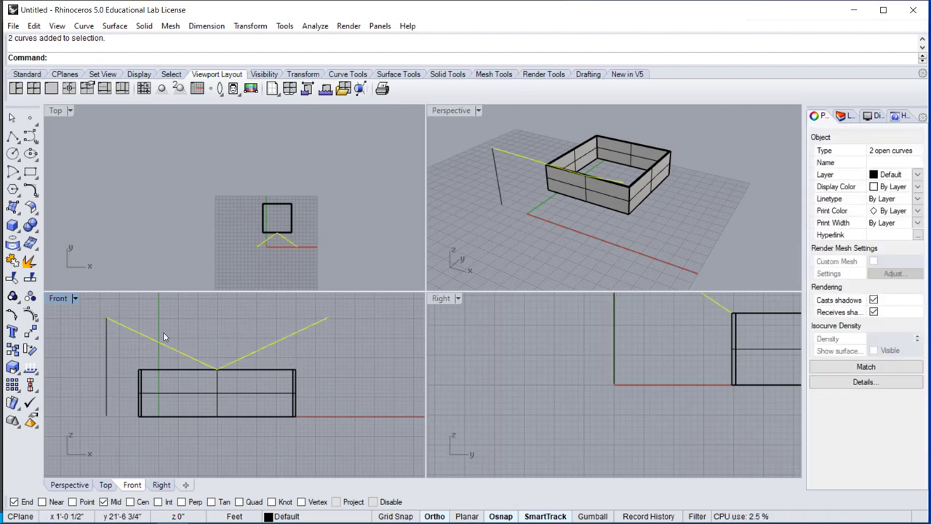
key("Return")
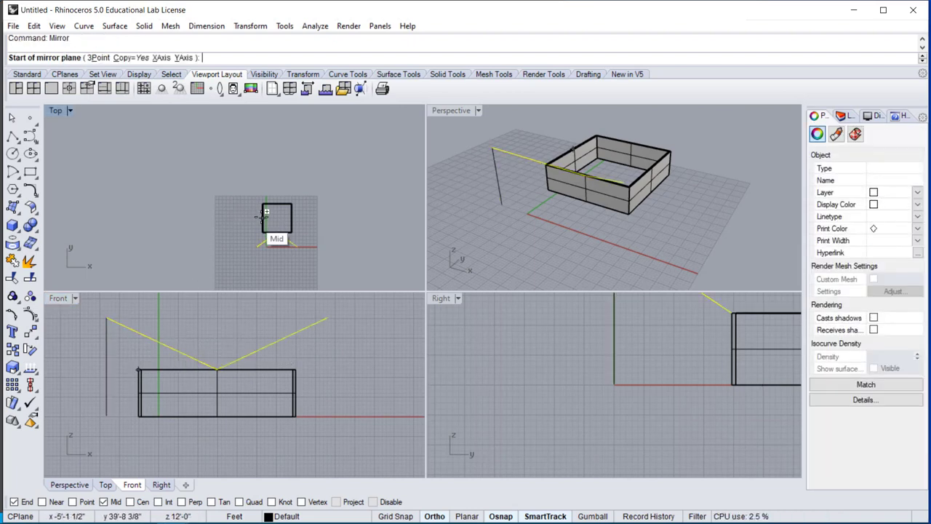
left_click(264, 219)
left_click(237, 217)
Step: Join the two sloped lines at the back of the building into one curve
left_click_drag(303, 193, 239, 183)
type("join")
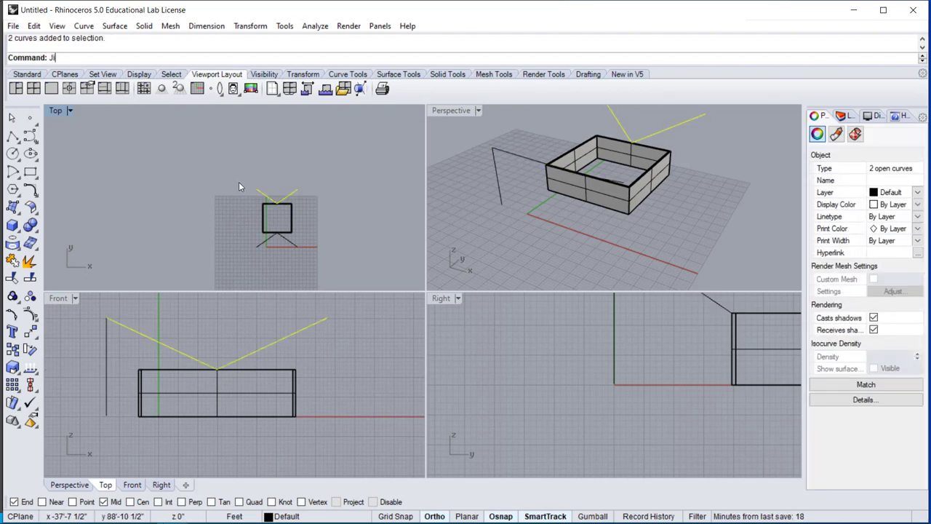
key("Return")
Step: Join the two front sloped lines together with the vertical helper line
left_click(289, 261)
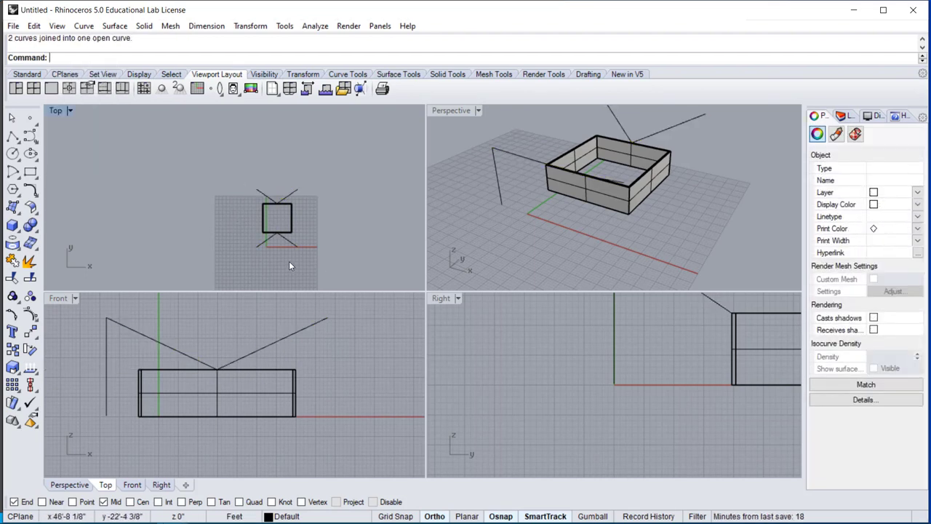
left_click(261, 243)
left_click(265, 245)
left_click_drag(302, 239, 248, 246)
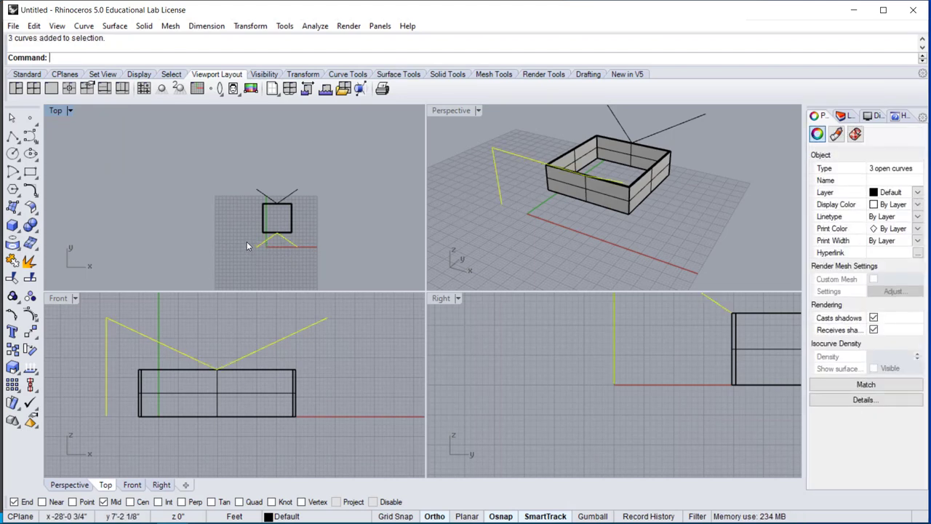
type("Join")
key("Return")
left_click(265, 202, "shift")
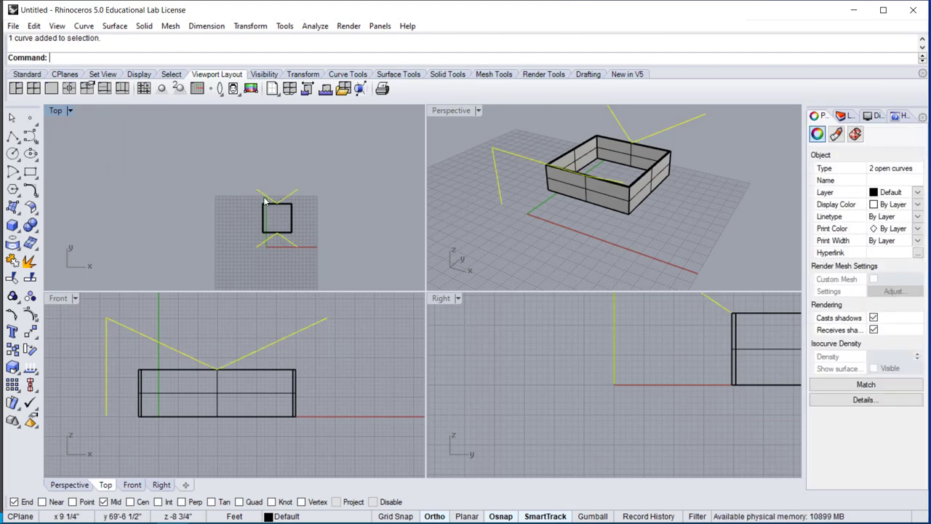
key("Return")
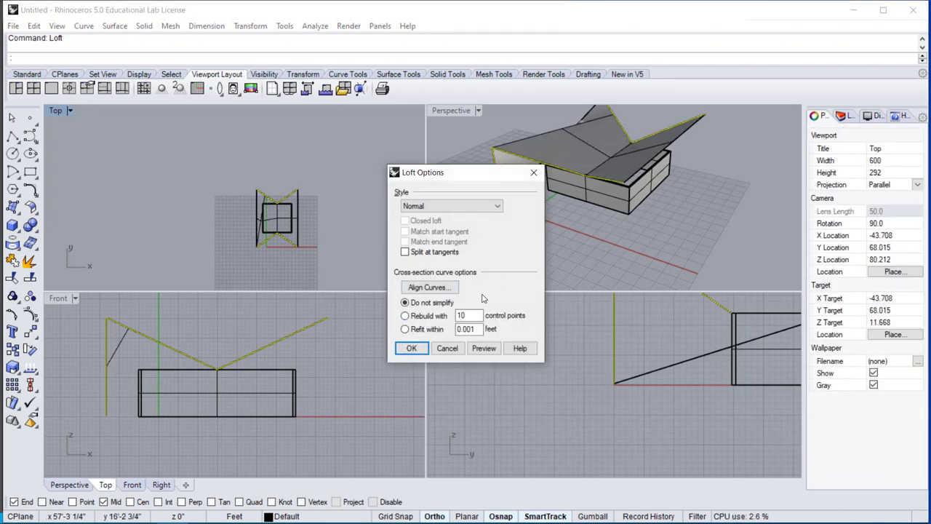
left_click(446, 348)
left_click(517, 209)
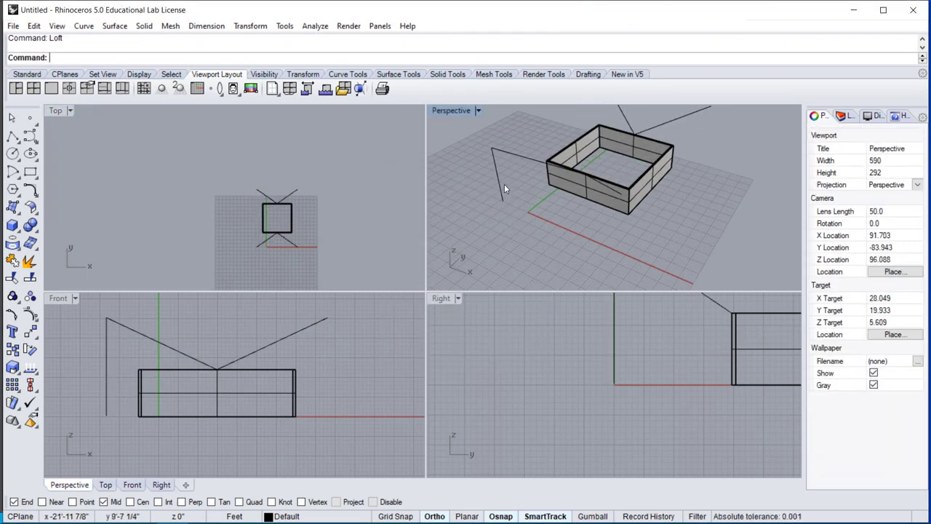
Step: Explode the joined front curve and delete its vertical line
left_click(501, 188)
type("Explode")
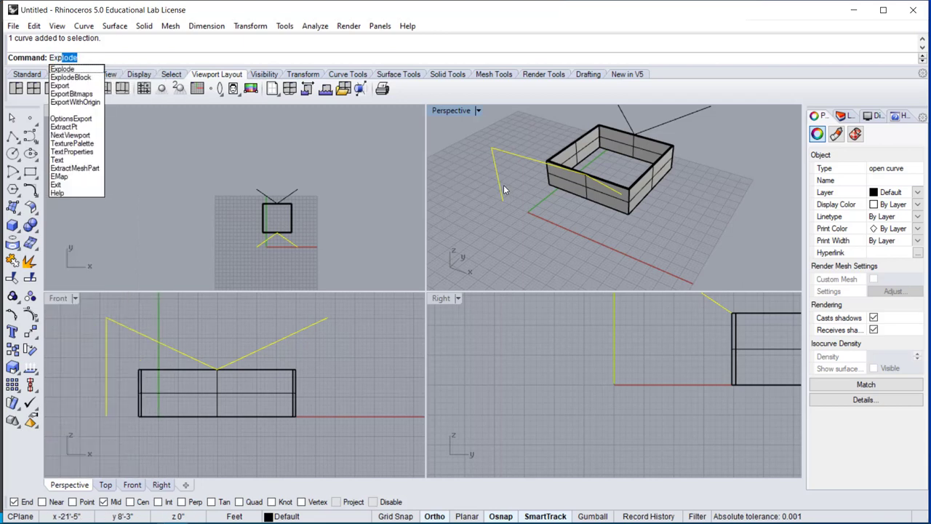
key("Return")
left_click(502, 188)
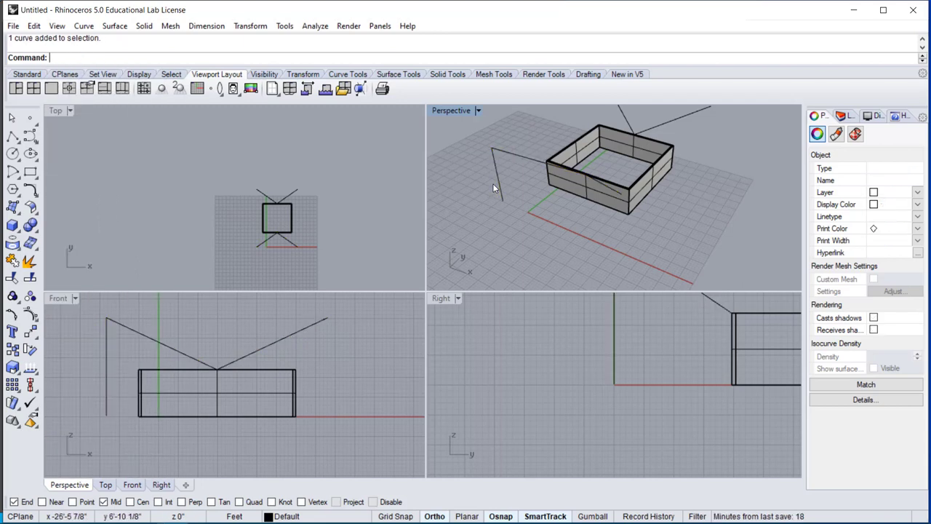
key("Delete")
Step: Join the two front sloped lines into a single V-shaped curve
left_click(521, 165)
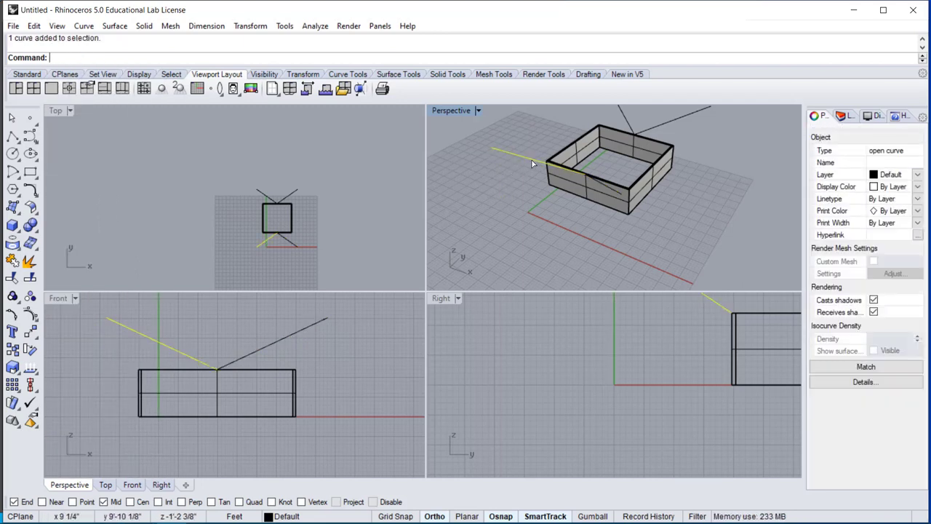
left_click(614, 190, "shift")
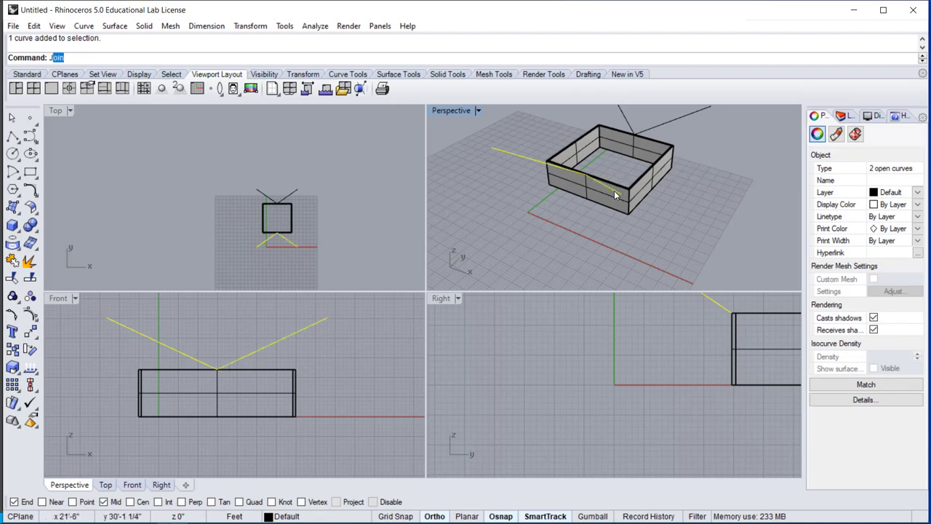
key("Return")
Step: Loft a roof surface between the front and back V-shaped curves with Normal style and no simplification
left_click(659, 126, "shift")
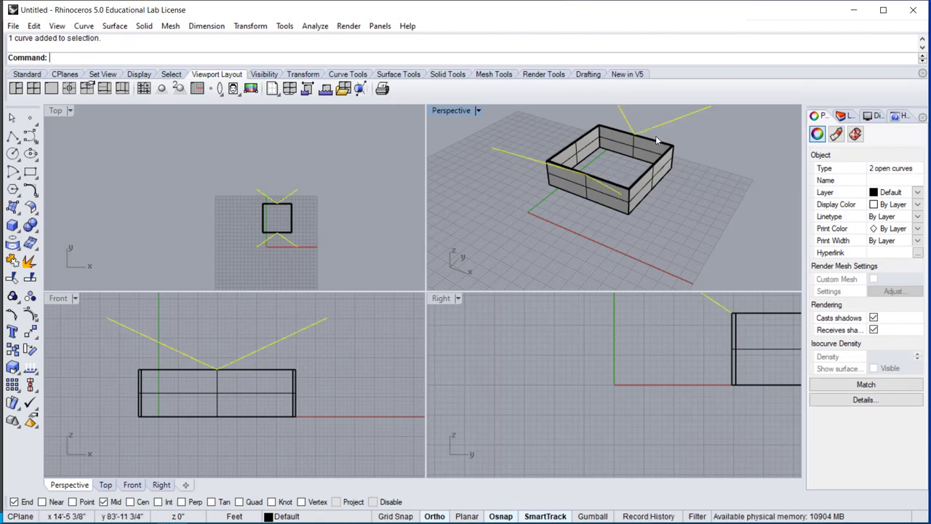
type("Loft")
key("Return")
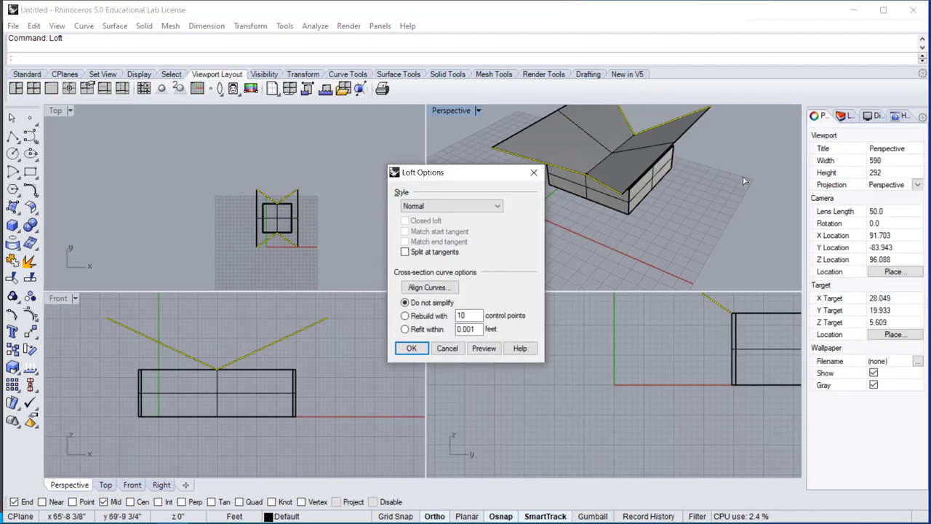
left_click(412, 349)
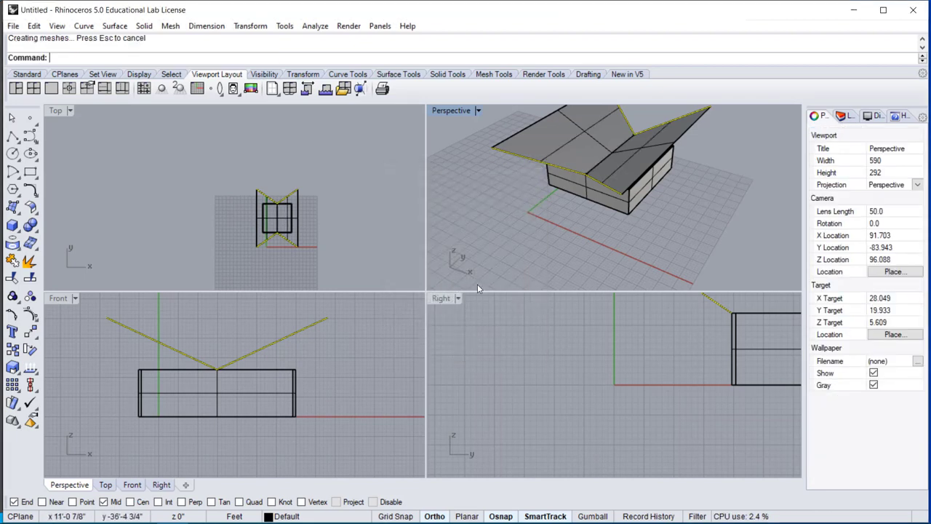
Step: Offset the V-shaped roof surface upward into a solid 16" thick with sharp corners
left_click(561, 140)
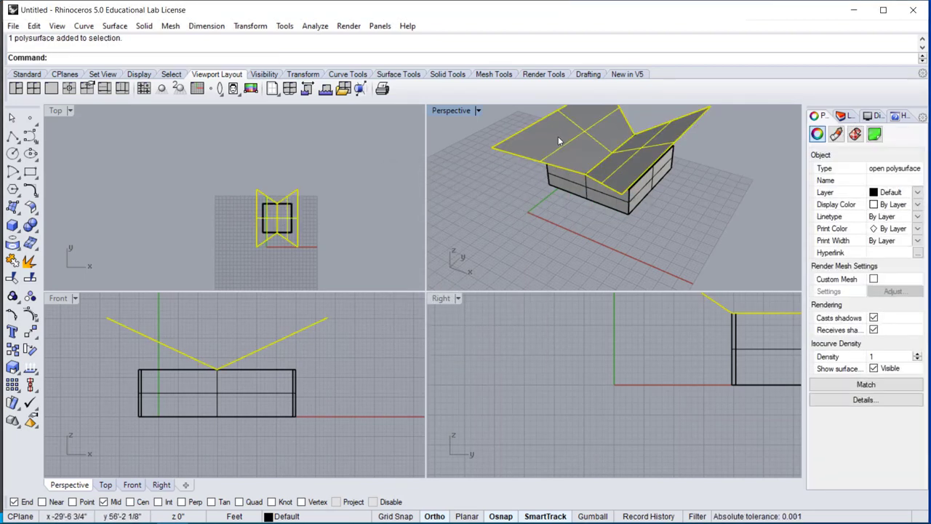
type("OffsetSrf")
key("Return")
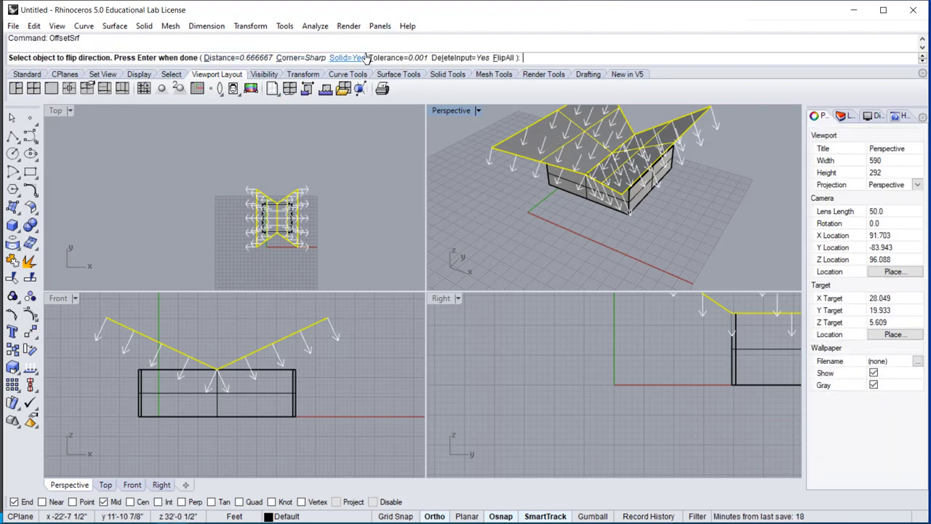
left_click(502, 58)
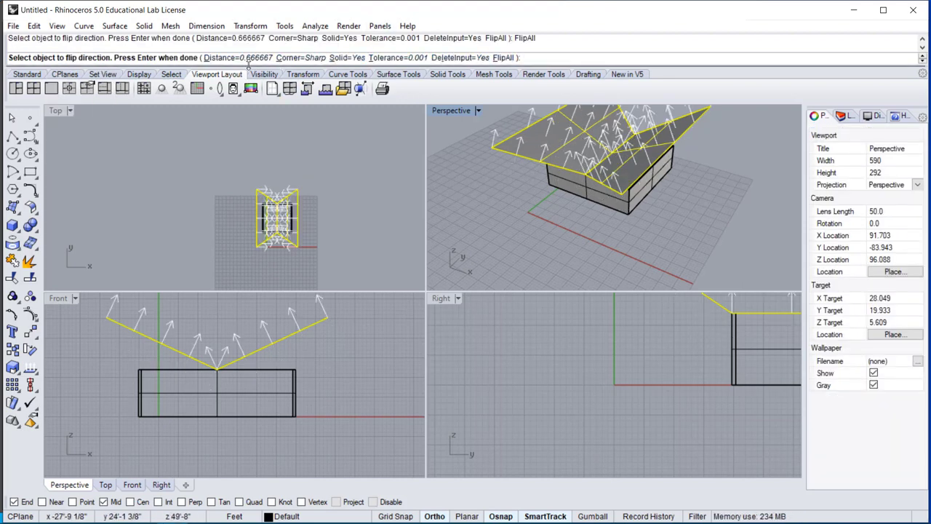
left_click(362, 178)
type("16\"")
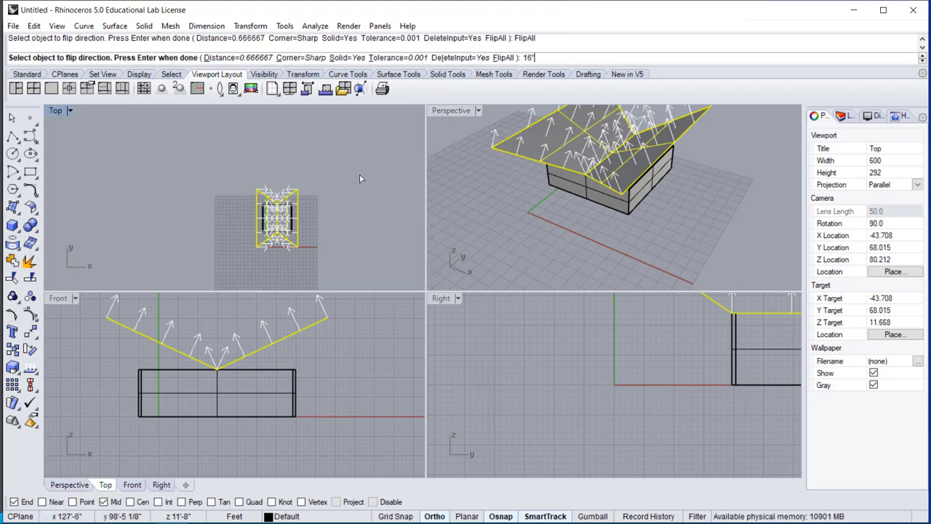
key("Return")
left_click(502, 198)
key("Return")
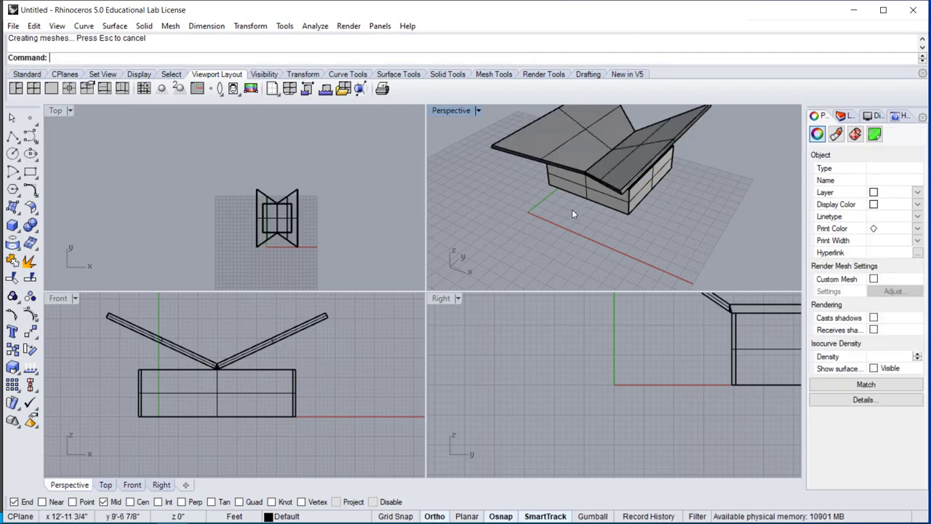
Step: Draw a rectangle along the top of the walls between two diagonally opposite inner corners
right_click_drag(572, 209, 475, 207)
scroll(265, 212, "up", 12)
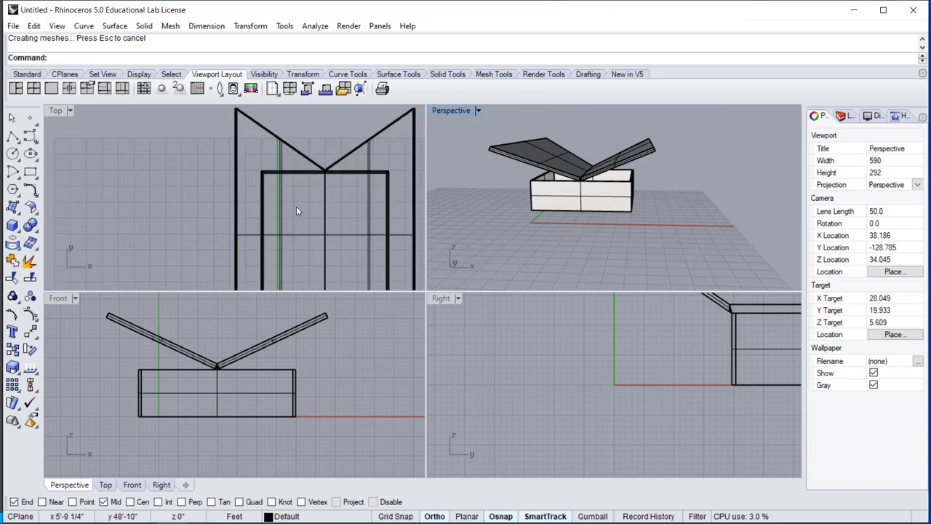
right_click_drag(296, 209, 256, 204)
type("Rectangle")
key("Return")
scroll(238, 179, "up", 9)
left_click(197, 143)
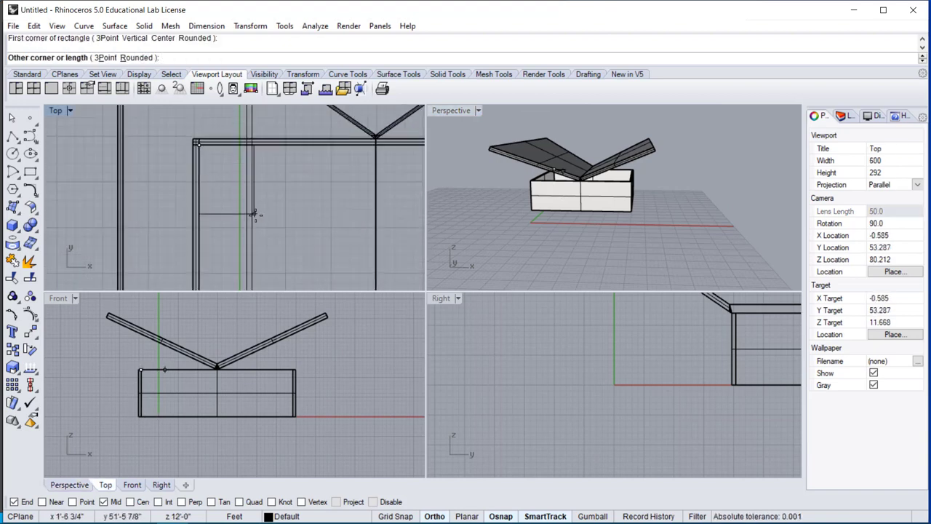
scroll(252, 210, "down", 6)
scroll(312, 193, "up", 8)
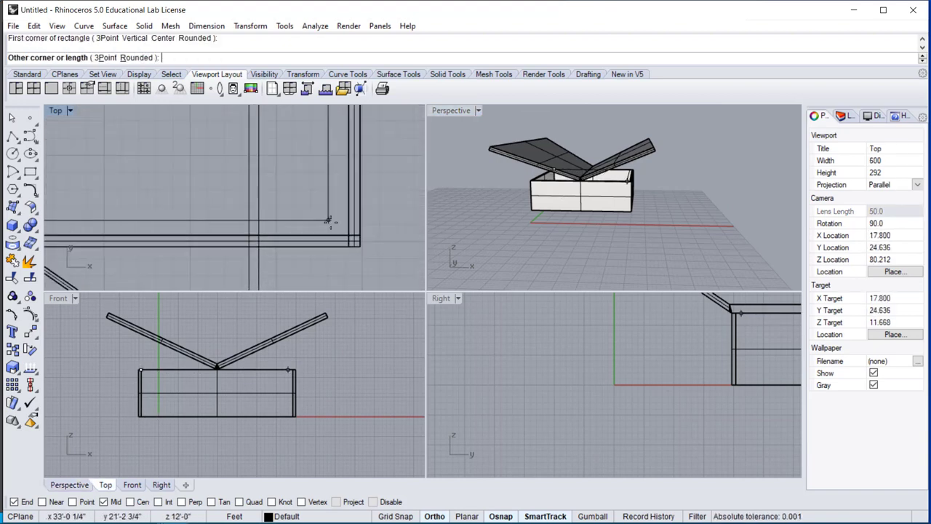
left_click(353, 242)
Step: Extrude the rectangle on top of the walls vertically until it passes above the V-shaped roof
left_click(350, 226)
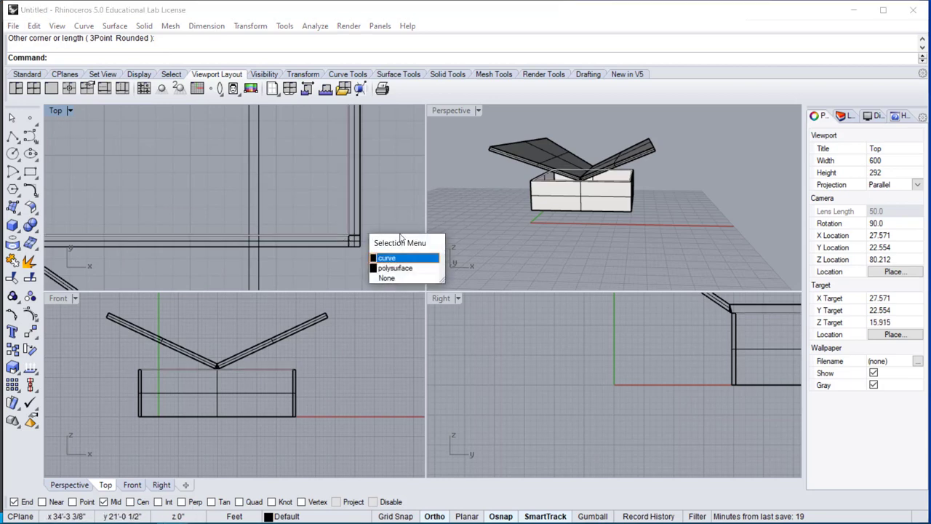
left_click(393, 255)
type("eCrv")
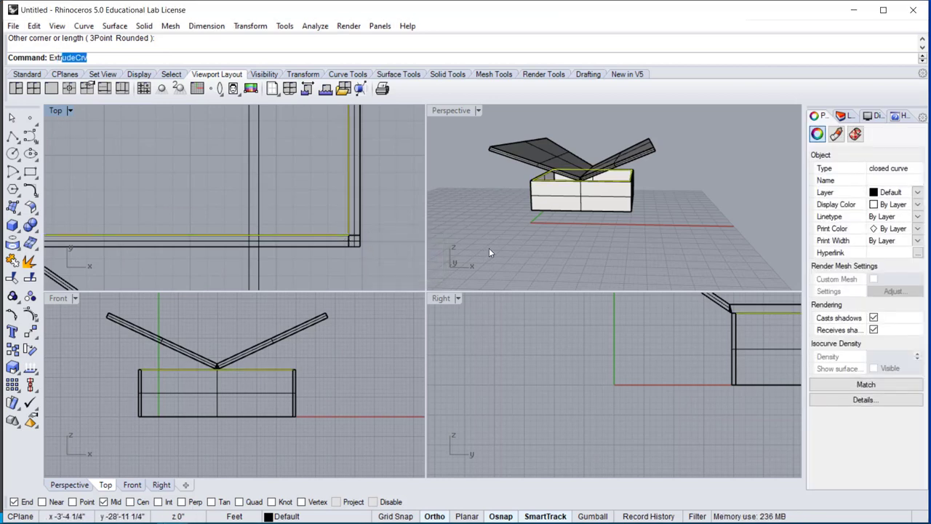
key("Return")
left_click(551, 166)
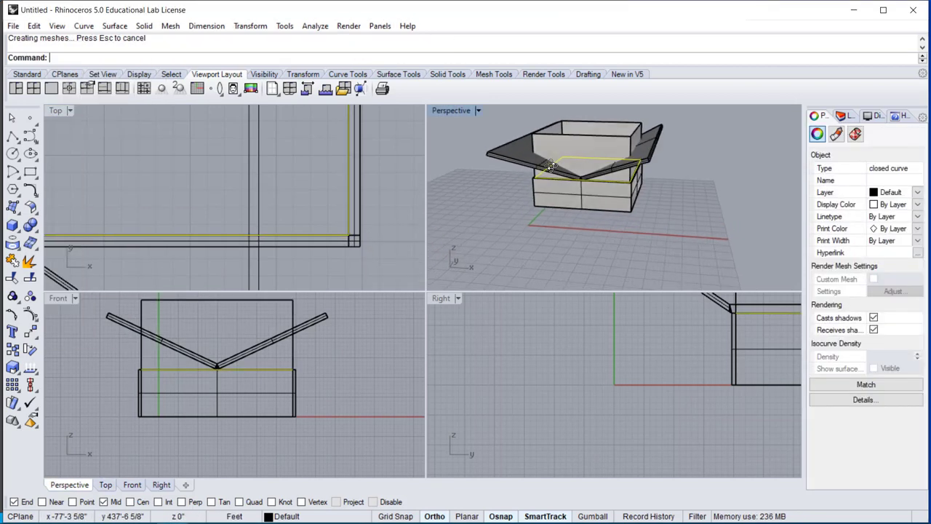
right_click_drag(551, 166, 549, 169)
left_click(502, 194)
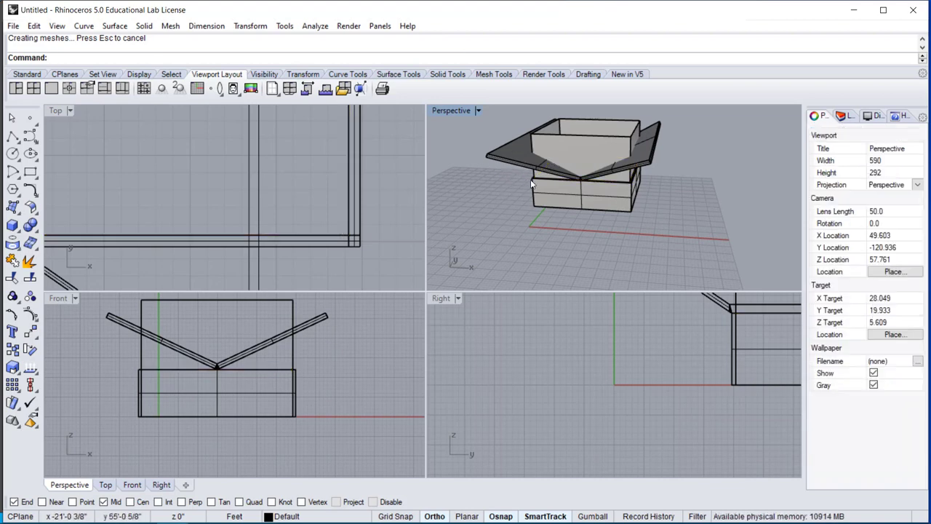
Step: Trim away the part of the extruded upper walls above the roof, using the roof as cutting object
type("Trim")
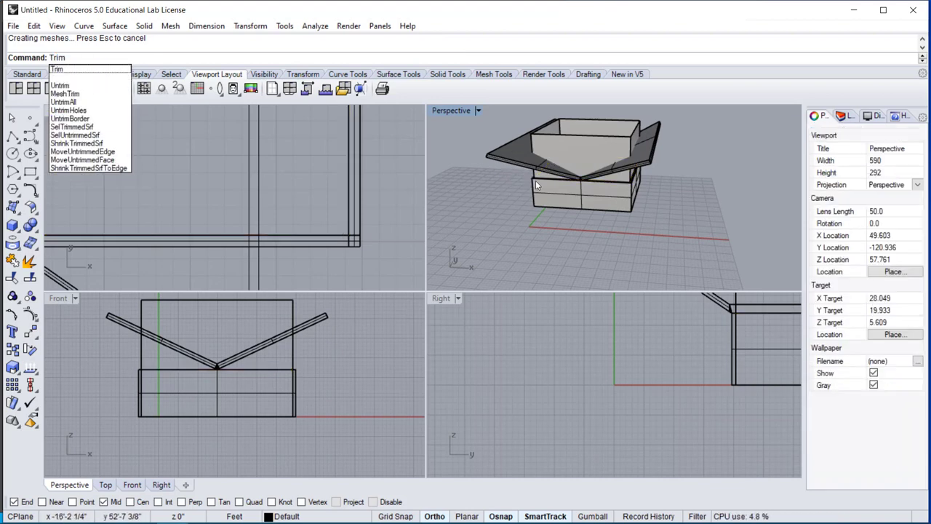
key("Return")
left_click(564, 160)
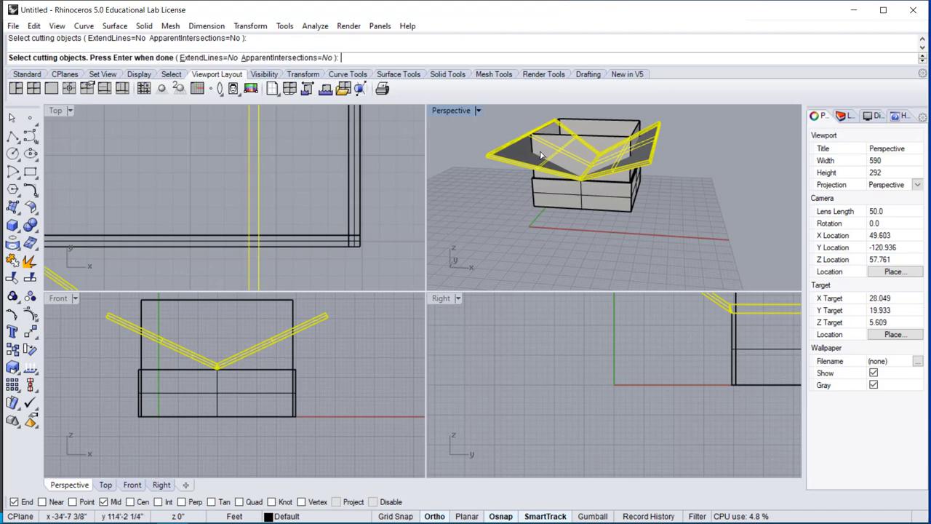
key("Return")
left_click(599, 136)
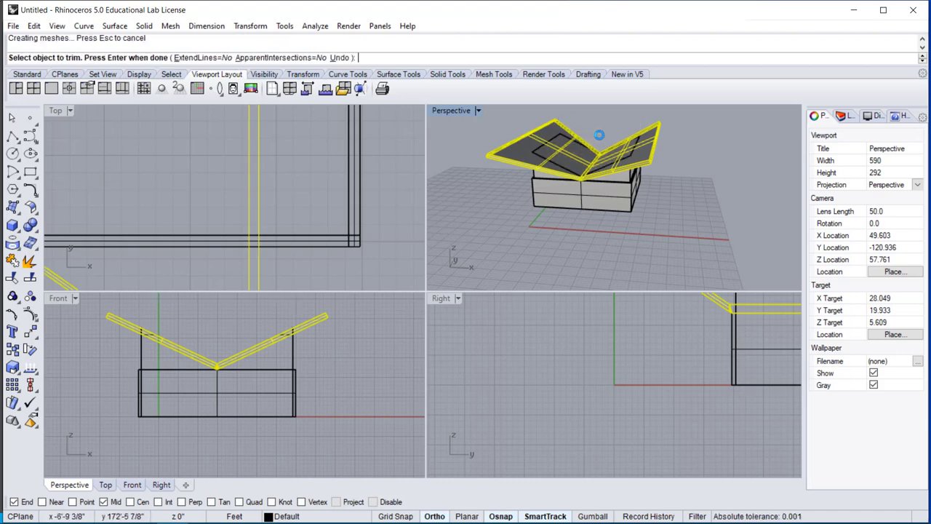
key("Return")
right_click_drag(482, 213, 516, 276)
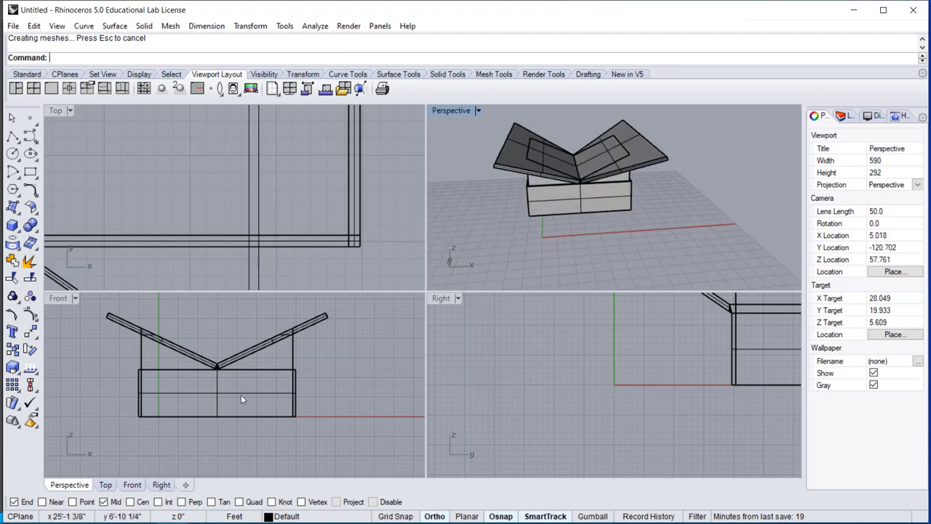
Step: Draw a tall, narrow slot rectangle near the left end of the front wall in the Front view
type("rec")
key("Return")
scroll(171, 398, "up", 1)
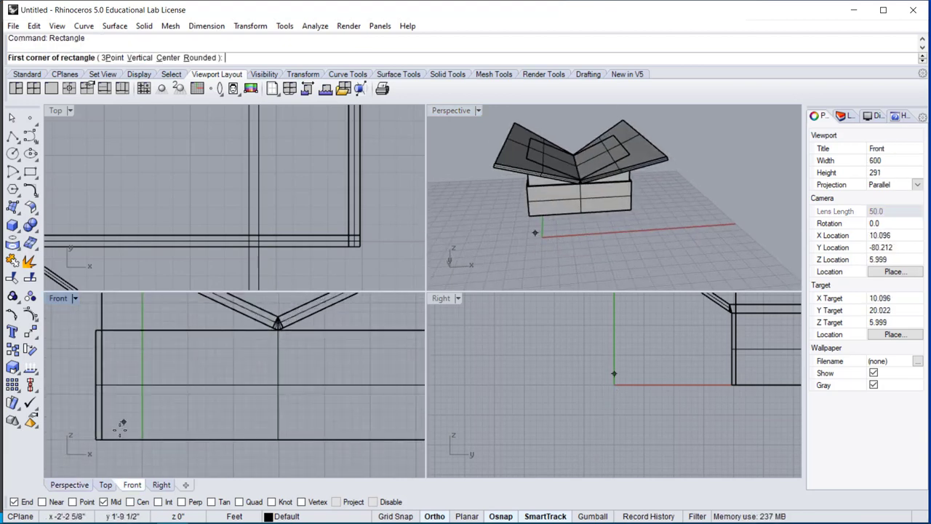
left_click(119, 430)
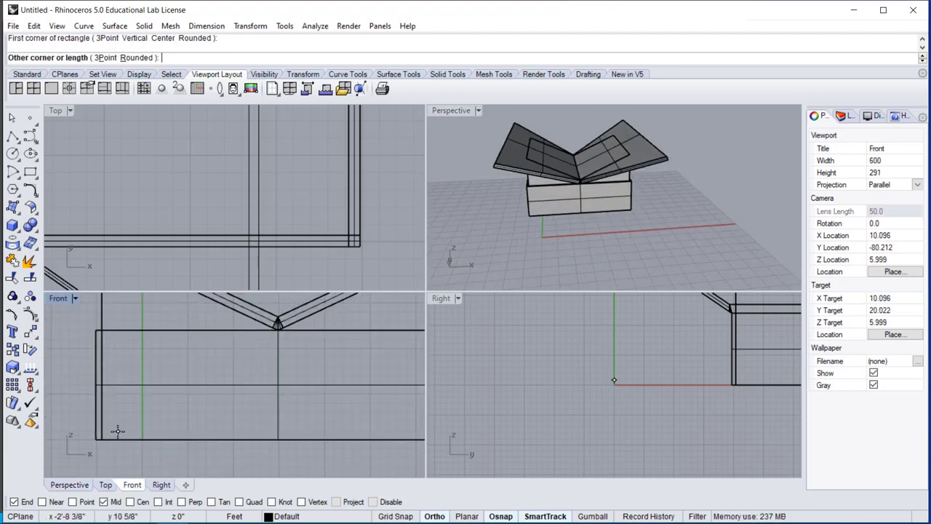
left_click(123, 345)
key("Return")
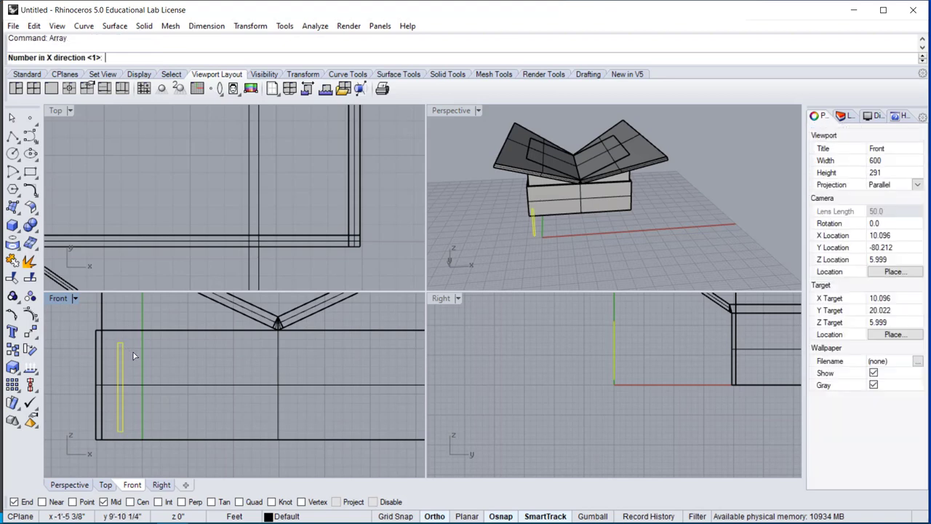
scroll(135, 353, "down", 4)
key("Return")
right_click_drag(148, 359, 142, 368)
type("10")
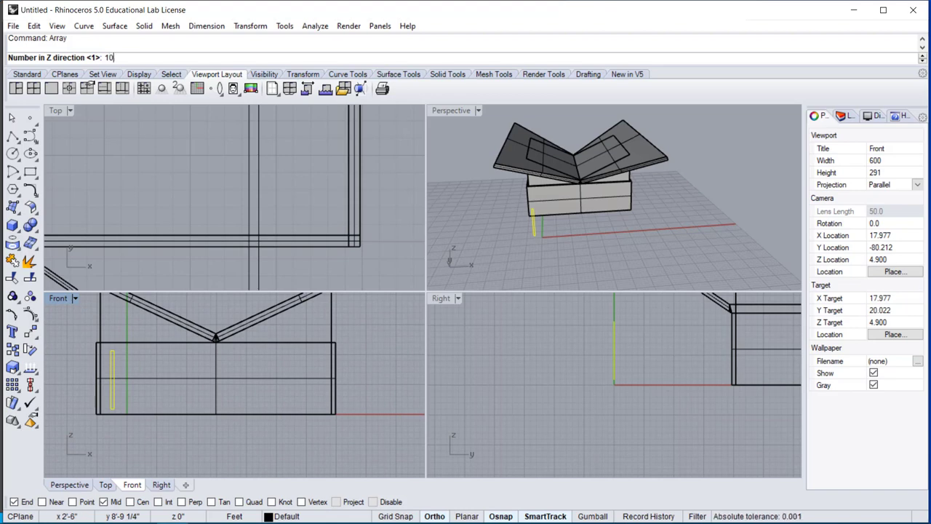
key("Return")
key("Escape")
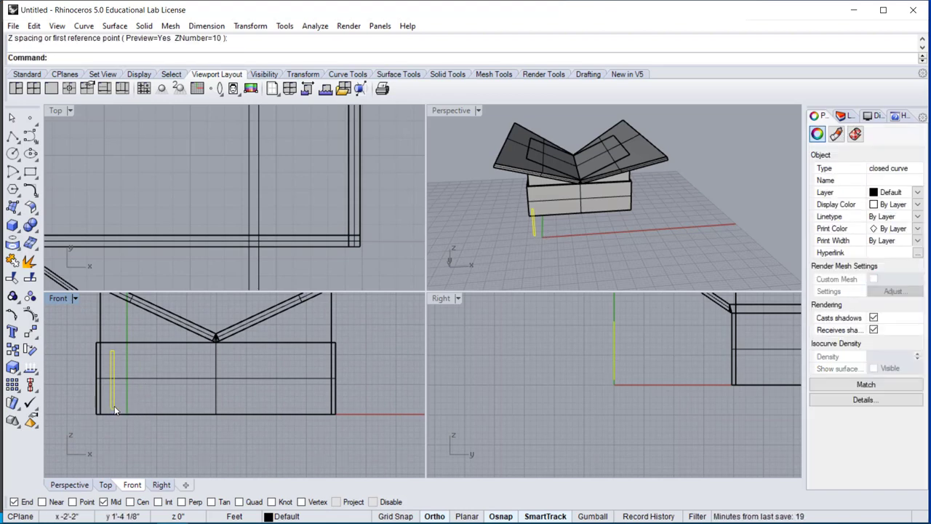
Step: Array the slot rectangle along the front wall with 10 copies in X and a spacing of about 3.8'
key("Return")
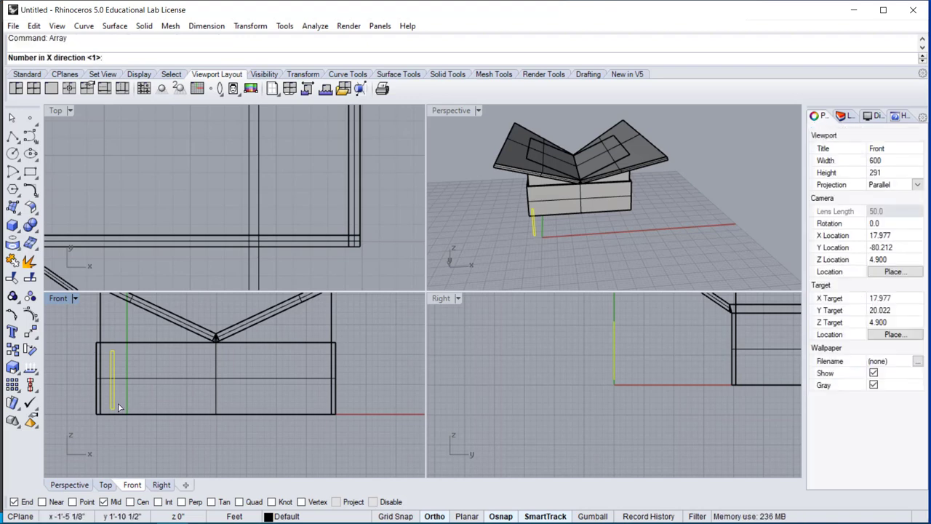
type("10")
key("Return")
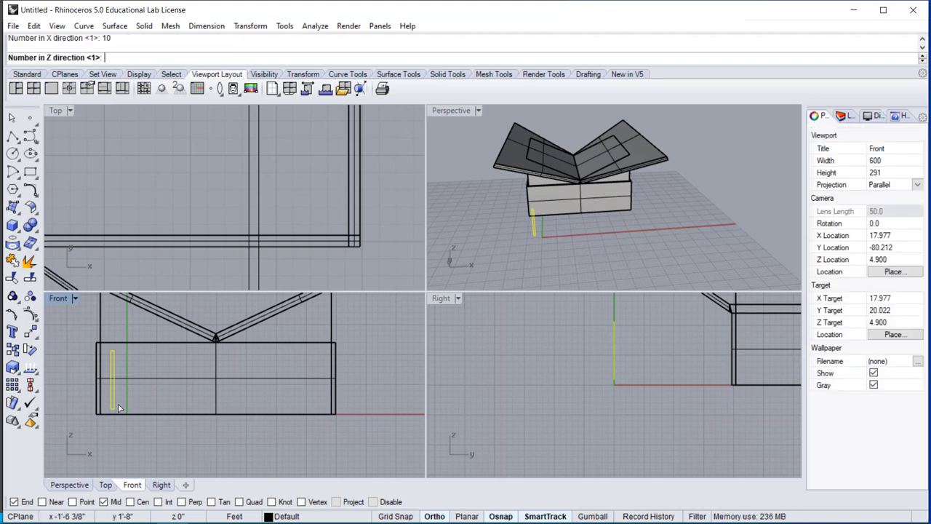
key("Return")
left_click(115, 409)
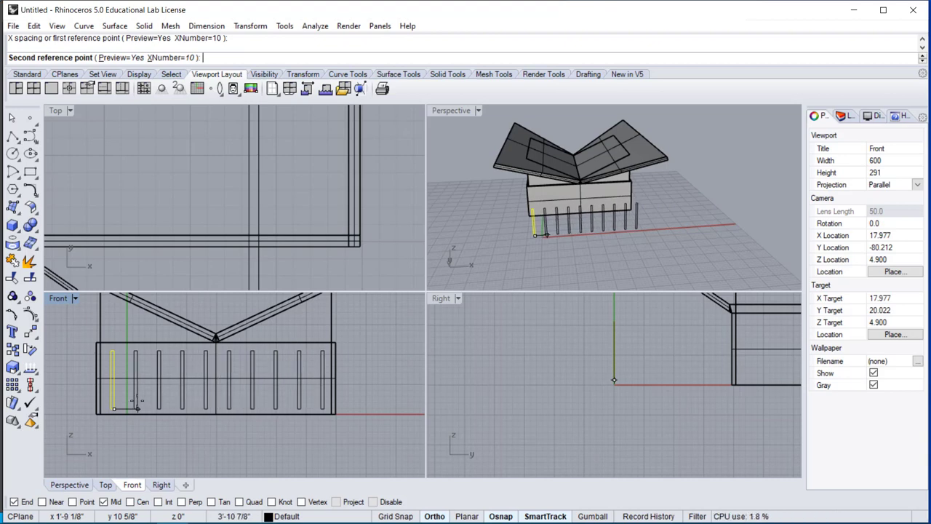
left_click(138, 406)
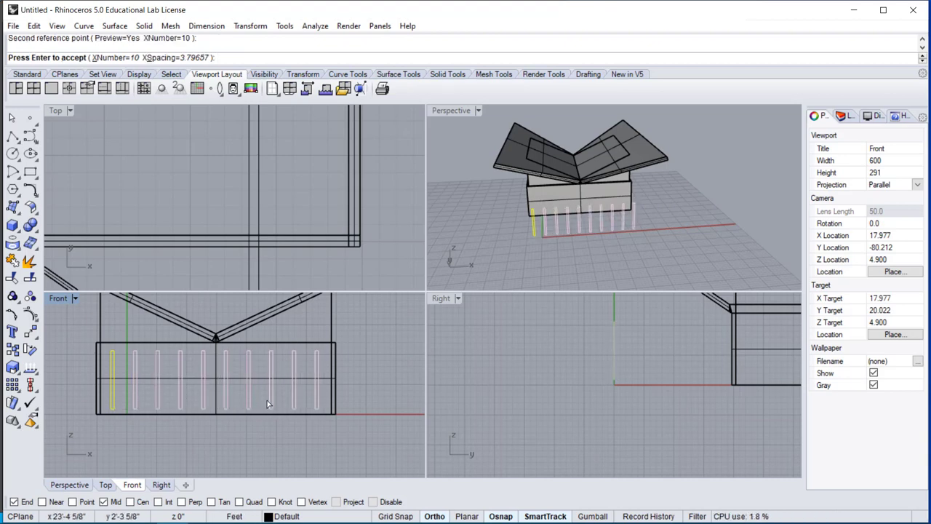
key("Return")
Step: Cut the ten slot rectangles completely through the wall solid with MakeHole
right_click_drag(780, 219, 617, 251)
left_click(615, 252)
left_click_drag(509, 234, 510, 233)
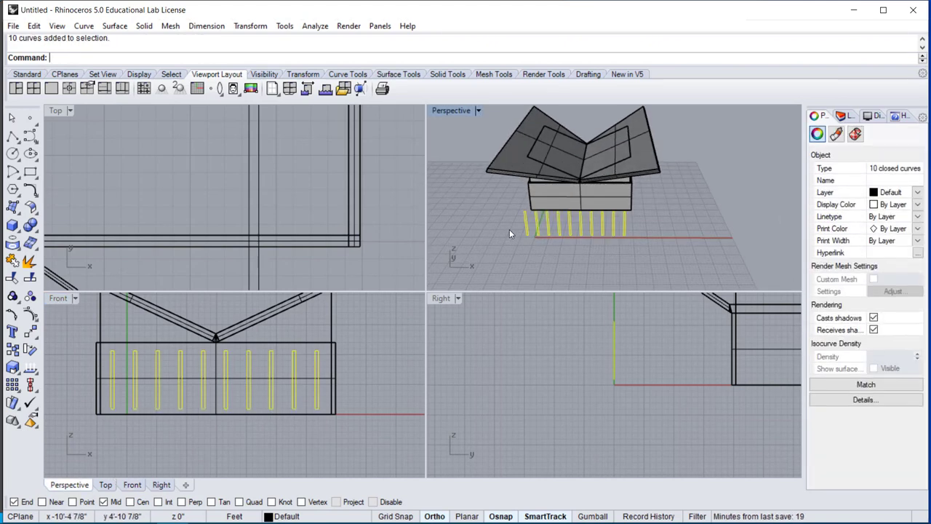
type("Ma")
type("keHole")
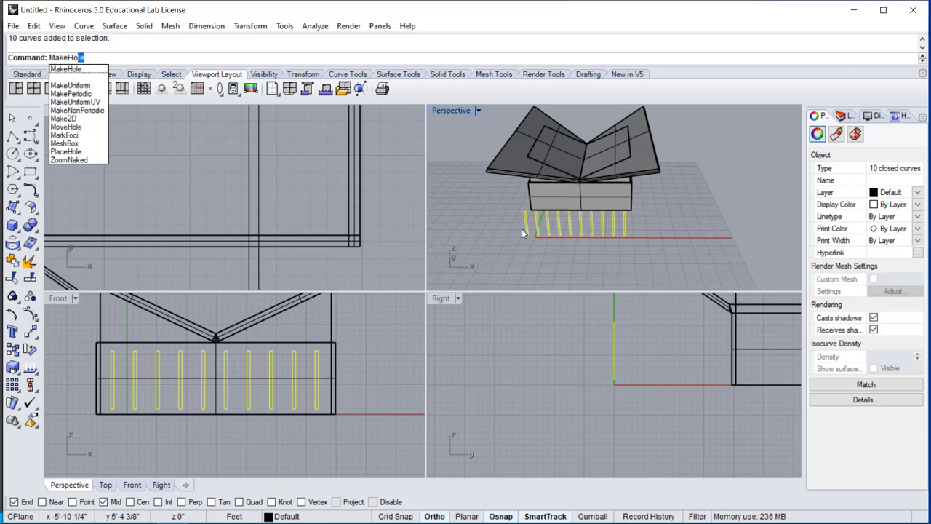
key("Return")
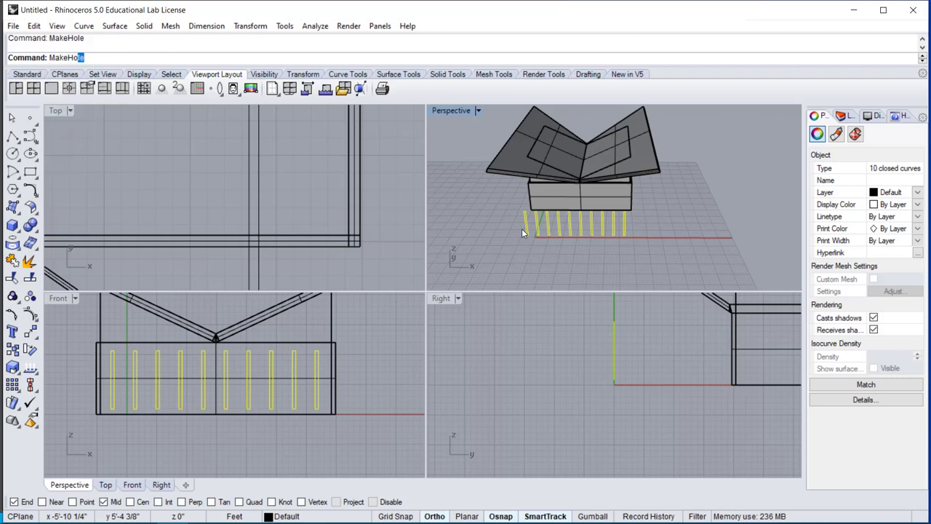
left_click(600, 160)
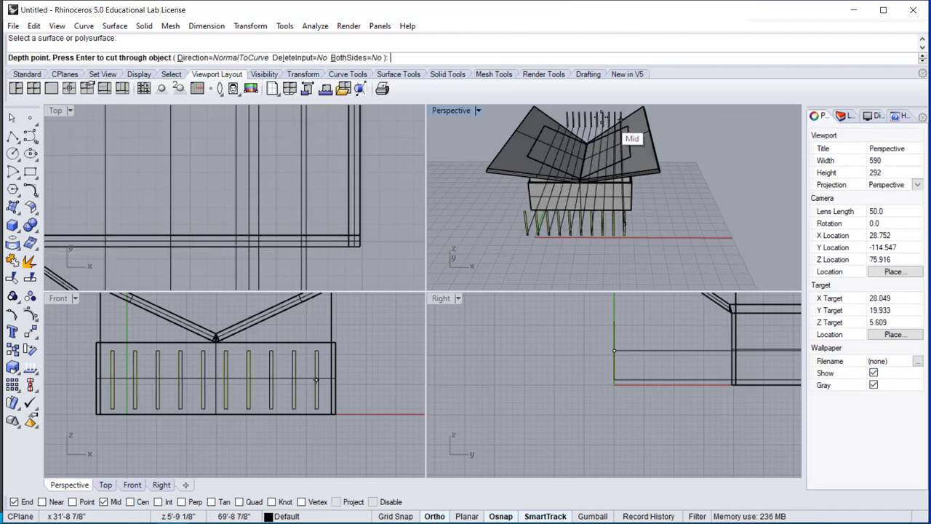
key("Return")
Step: Draw a 3' by 8' rectangle in the Right view from the base of the side wall, starting at the back wall's inner face
right_click_drag(657, 233, 347, 295)
scroll(611, 328, "down", 9)
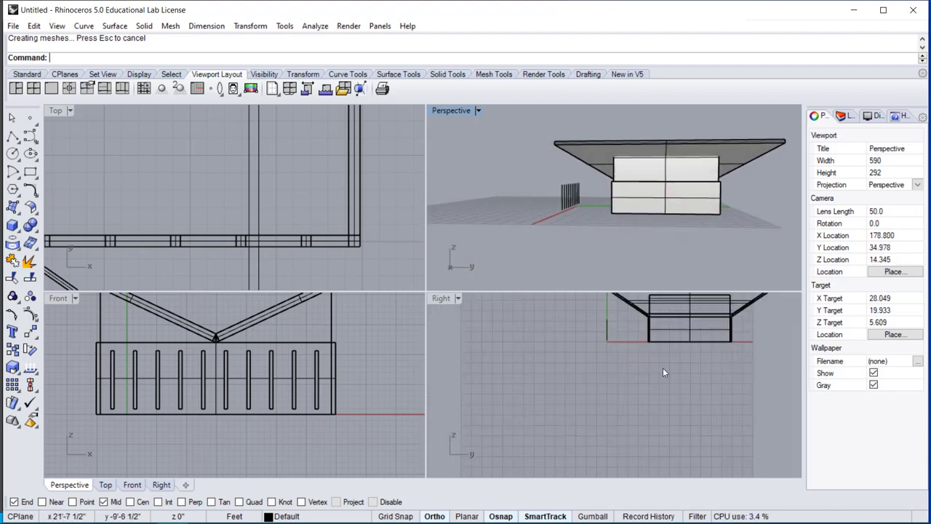
right_click_drag(663, 370, 557, 389)
scroll(627, 349, "up", 9)
type("Rectangle")
key("Return")
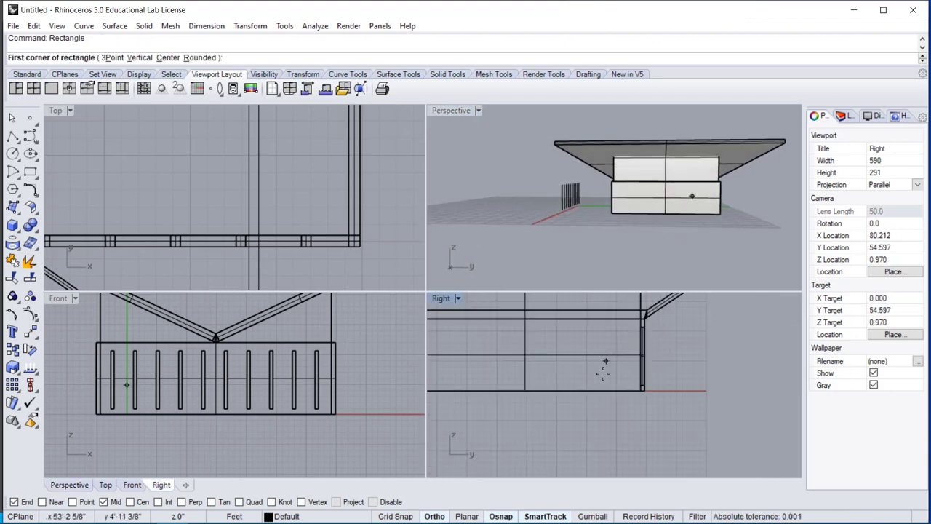
scroll(600, 382, "up", 3)
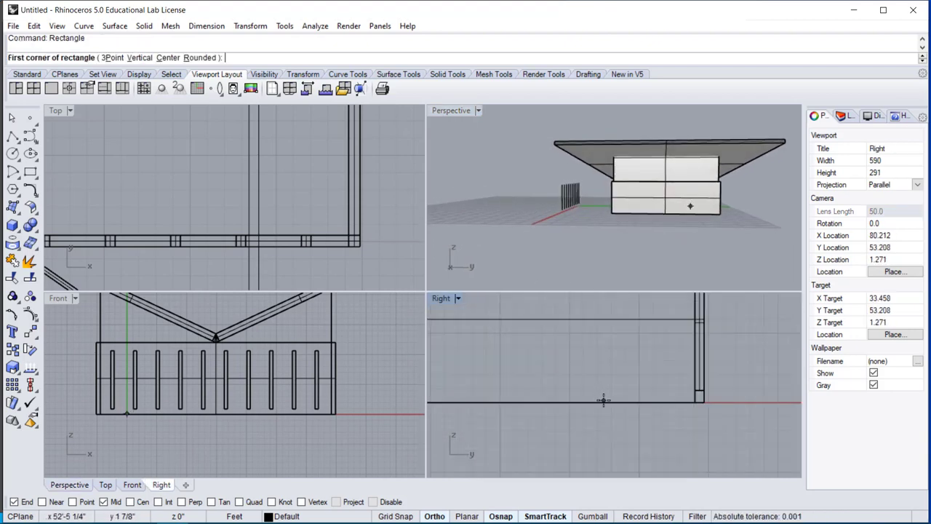
left_click(697, 402)
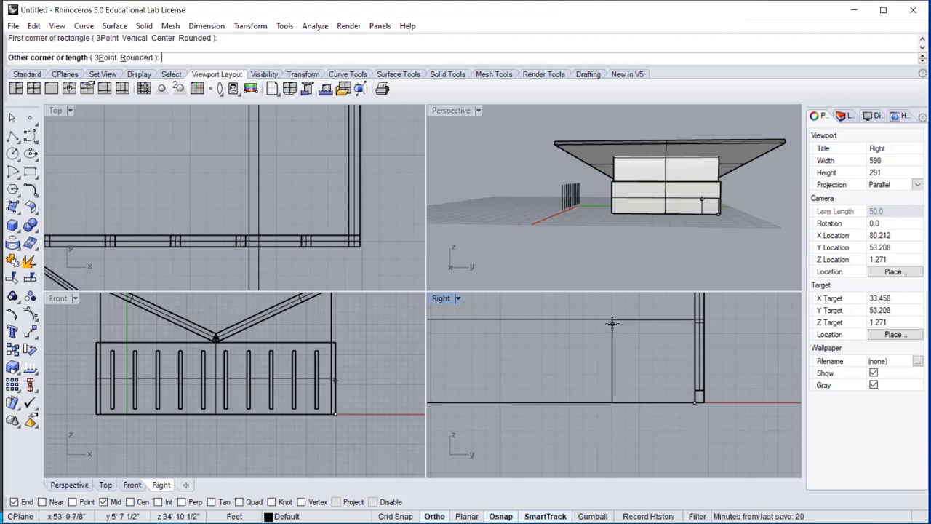
type("@3'")
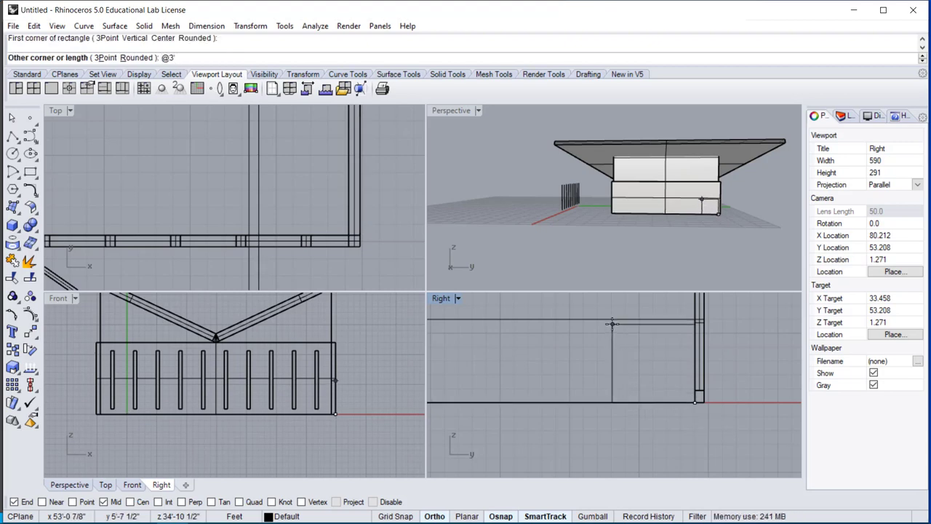
type(",8")
key("Return")
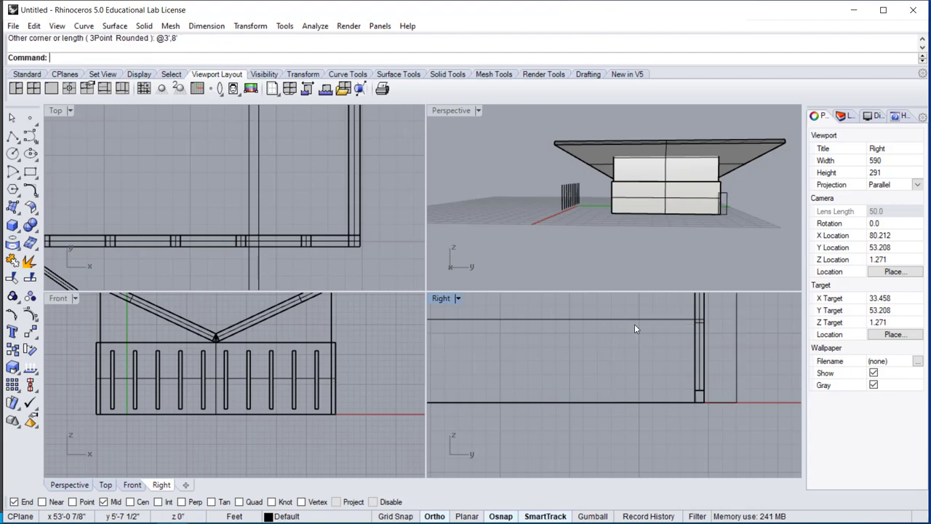
Step: Move the door rectangle along the side wall's base in the Right view, away from the back wall and clear of the corner
left_click(738, 329)
type("m")
key("Return")
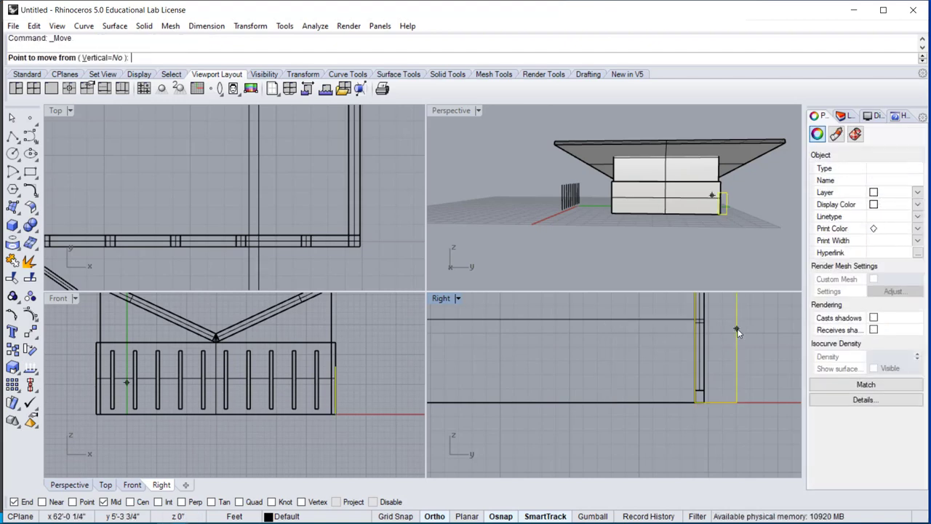
left_click(737, 328)
left_click(615, 334)
scroll(575, 382, "down", 3)
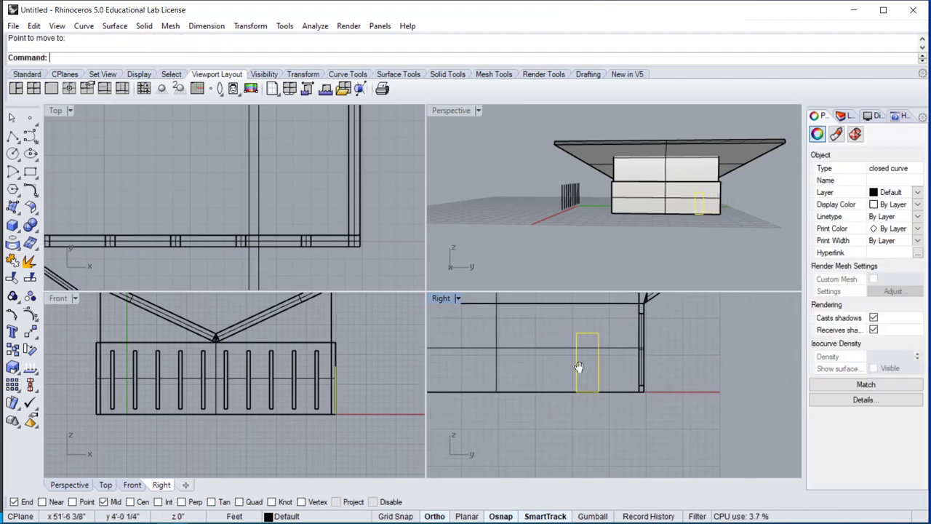
scroll(593, 271, "down", 3)
Step: Cut the door rectangle through the side wall with MakeHole, picking a depth point inside the room in the Top view
right_click_drag(593, 271, 585, 110)
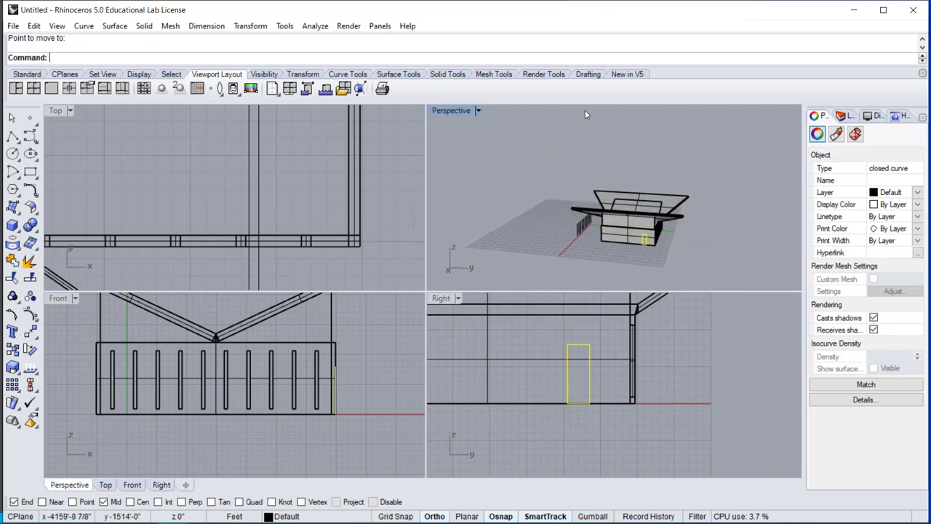
type("MakeHole")
key("Return")
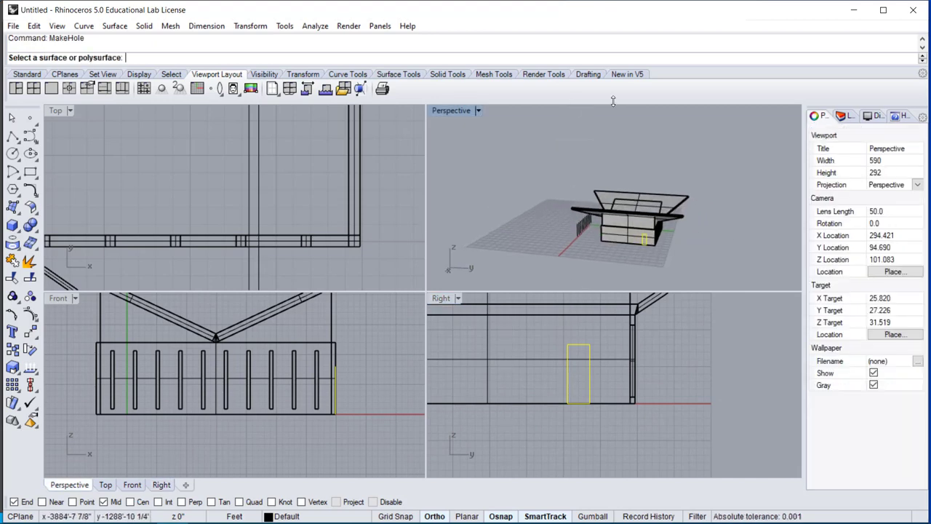
left_click(540, 358)
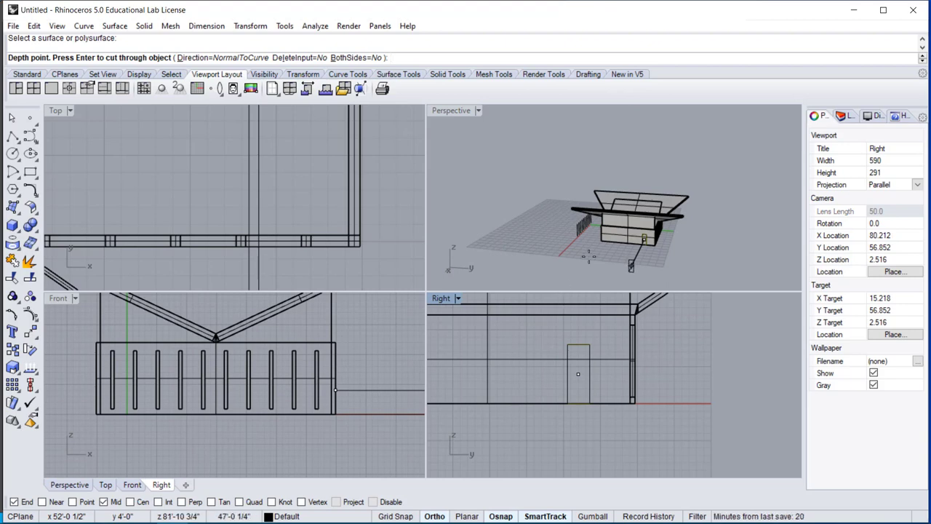
scroll(321, 136, "down", 6)
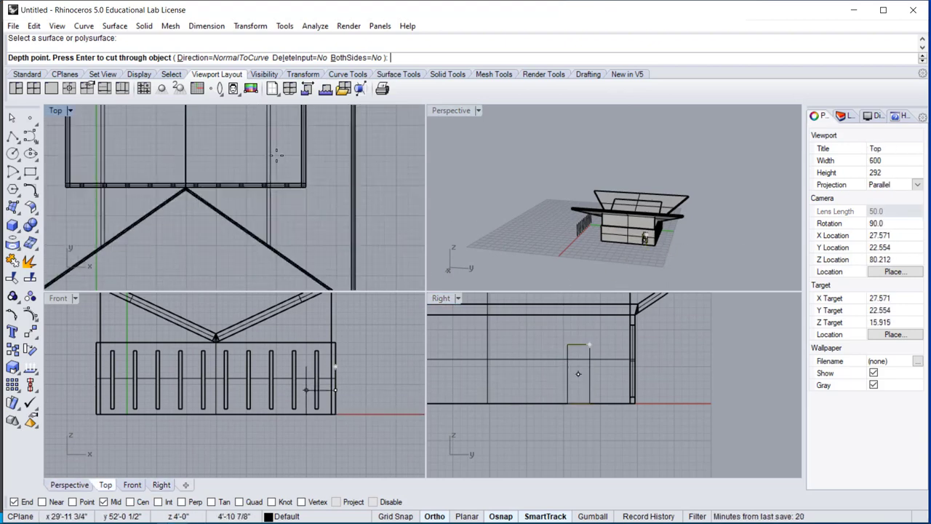
left_click(255, 171)
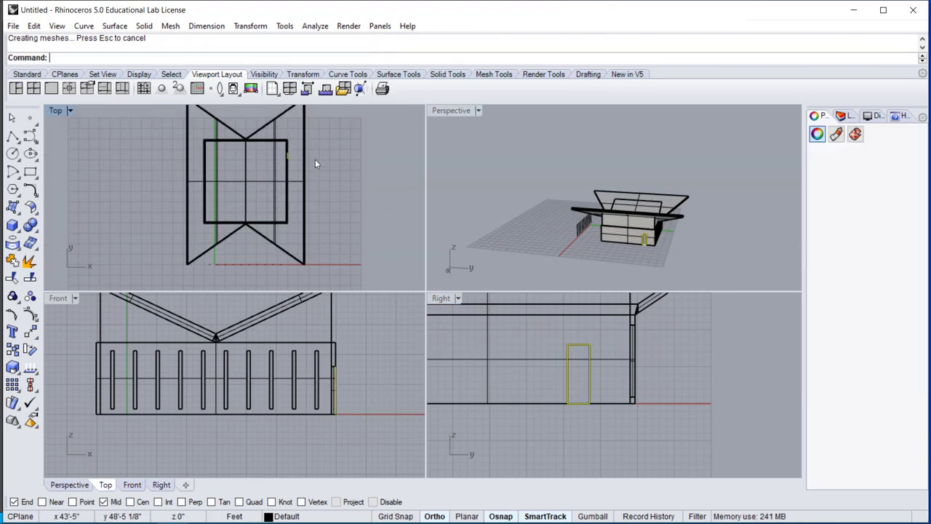
scroll(503, 187, "up", 4)
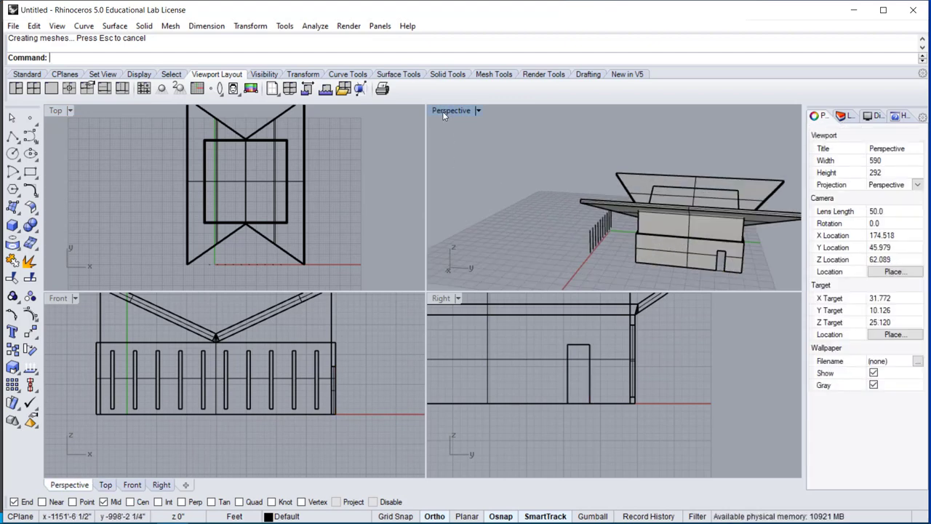
Step: Examine the door and slot openings from several sides in the maximized Perspective view, and return to the four-viewport layout
double_click(451, 111)
scroll(484, 258, "down", 3)
right_click_drag(484, 258, 135, 232)
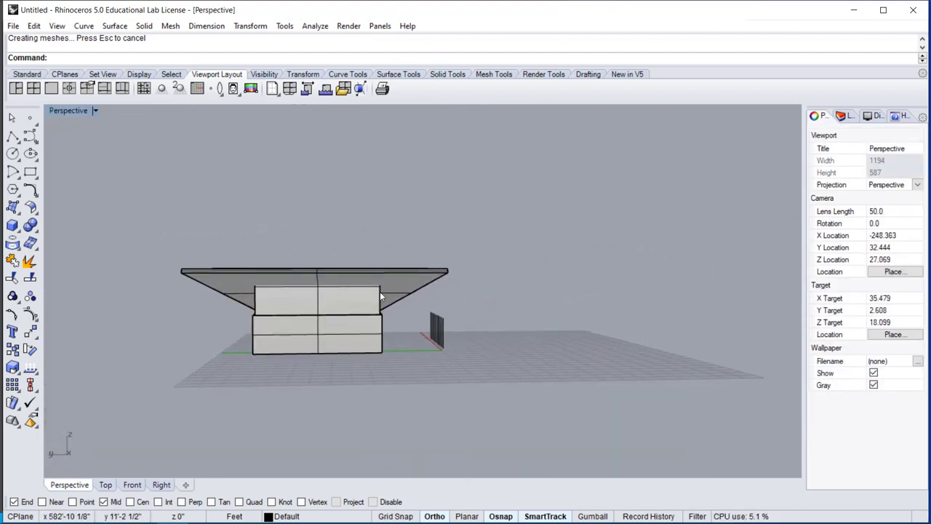
right_click(602, 254)
right_click_drag(661, 283, 762, 263)
right_click(739, 278)
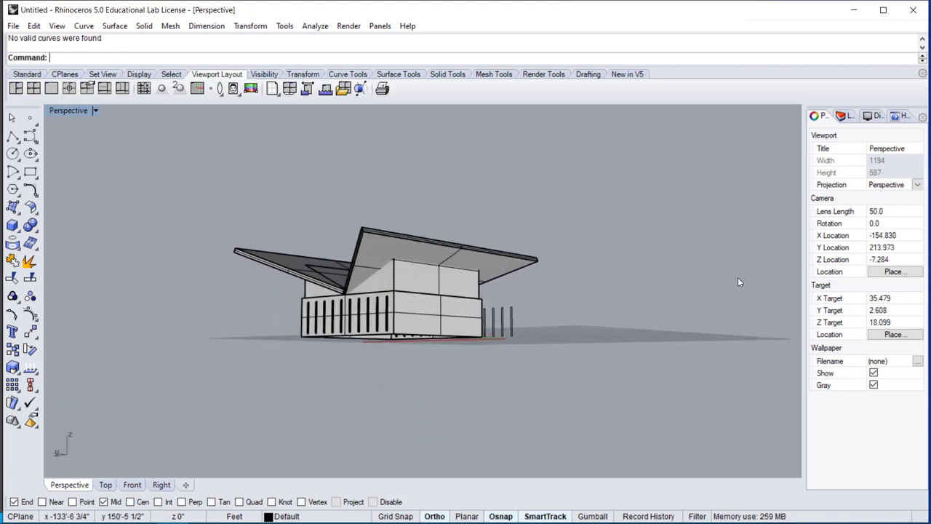
scroll(510, 282, "up", 5)
right_click_drag(358, 262, 603, 269)
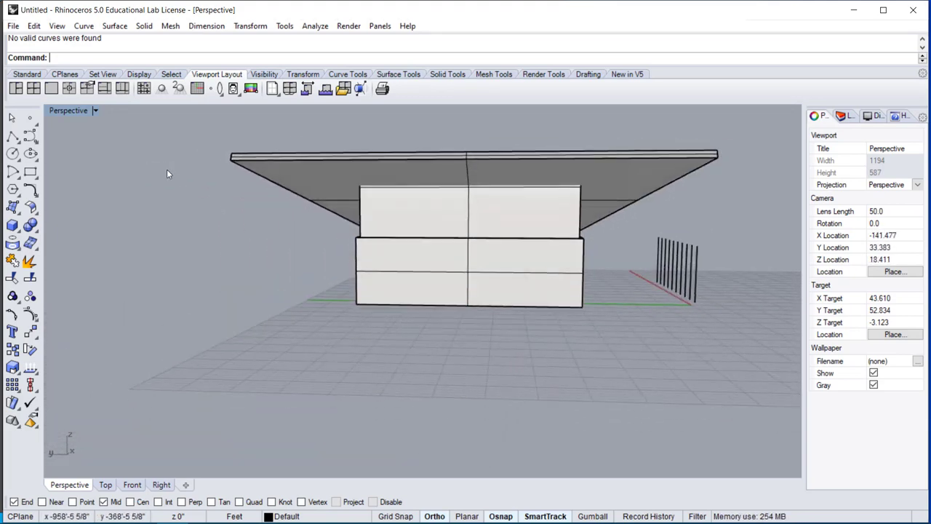
double_click(77, 112)
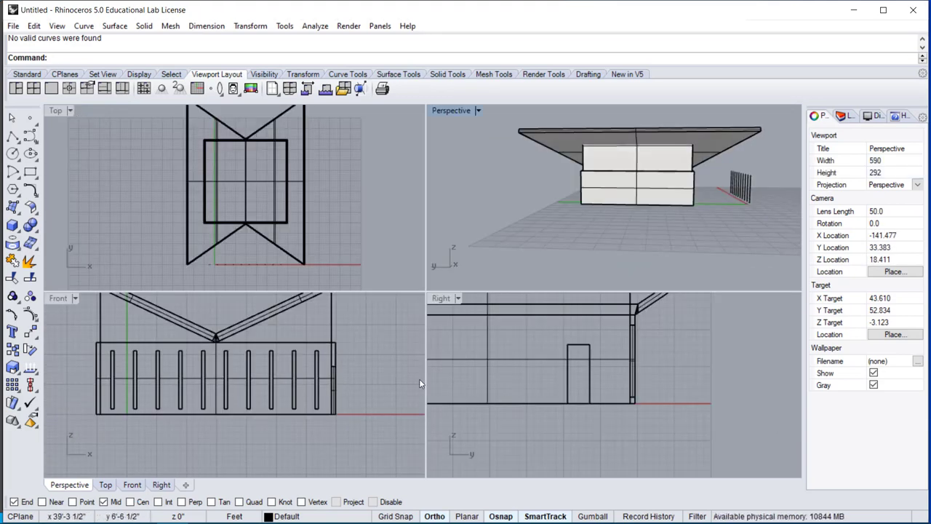
right_click_drag(436, 379, 594, 384)
scroll(540, 389, "up", 8)
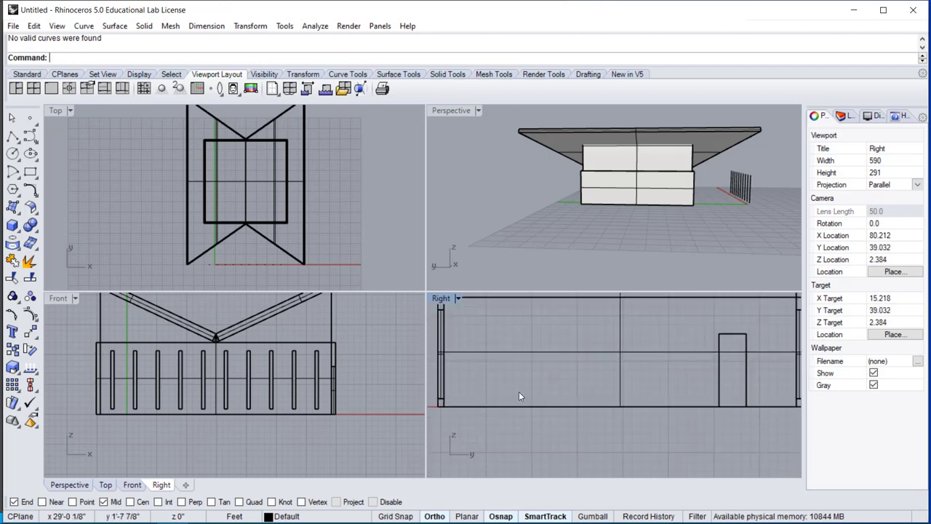
right_click_drag(519, 393, 521, 420)
scroll(530, 423, "down", 6)
right_click(520, 420)
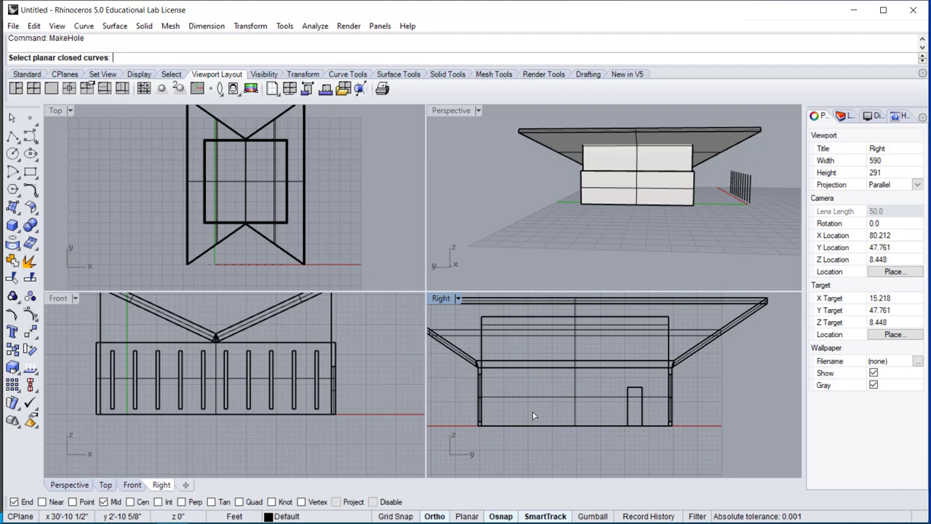
scroll(533, 413, "up", 8)
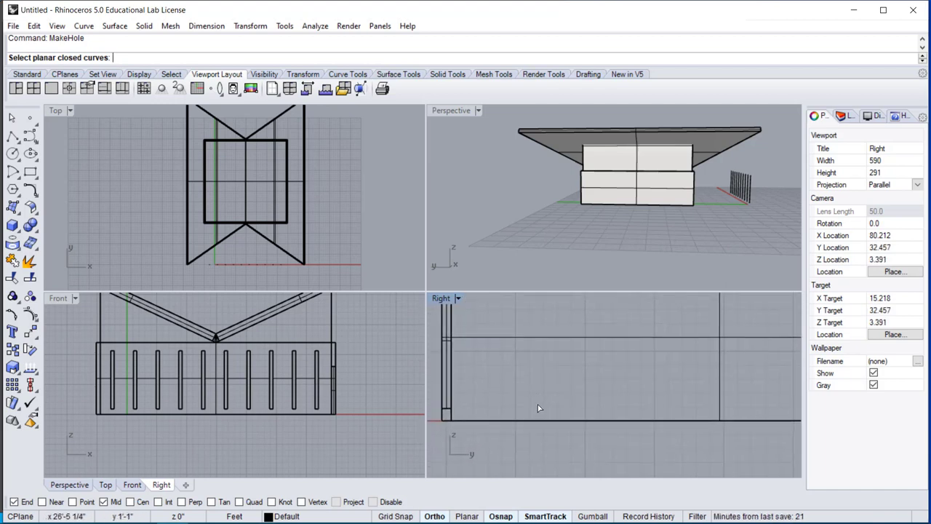
scroll(532, 414, "up", 2)
scroll(509, 426, "down", 3)
key("Return")
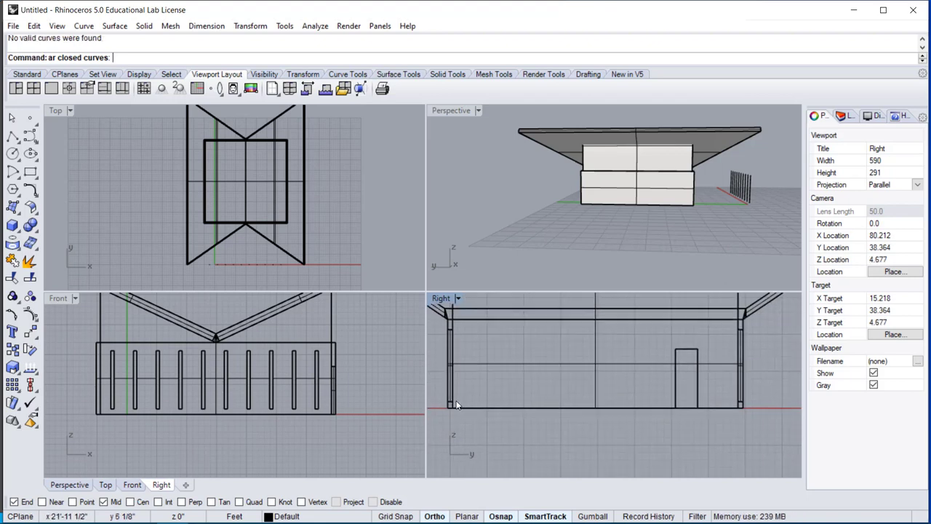
Step: Draw a vertical stair riser line about 7" high in empty space beside the building in the Right view
type("l")
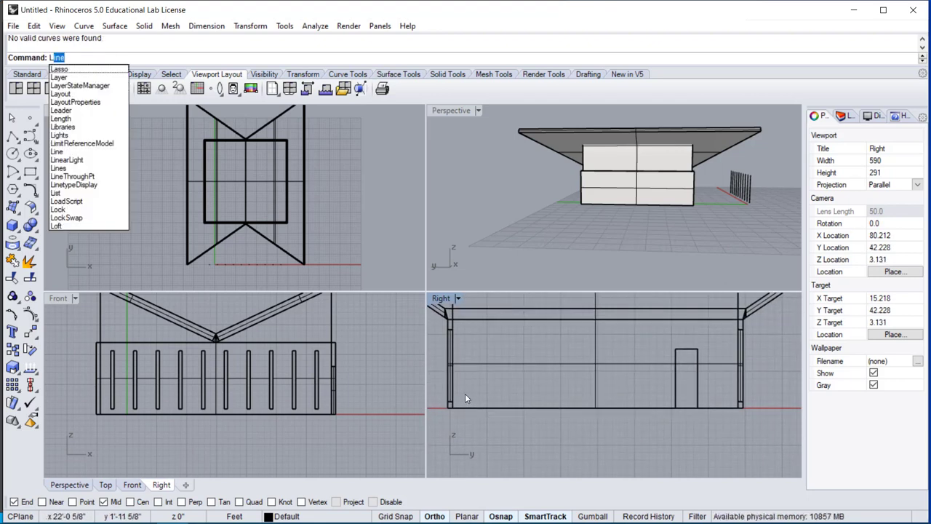
scroll(464, 396, "down", 3)
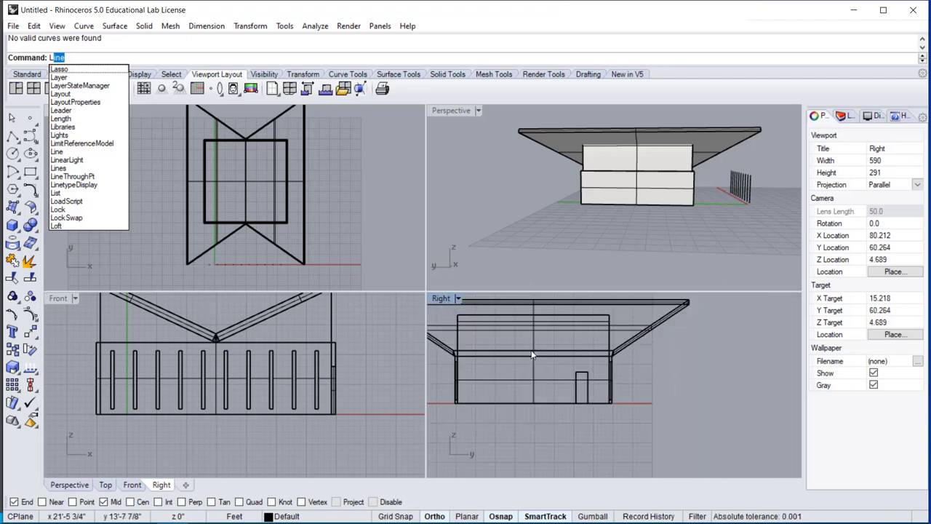
mouse_move(681, 383)
right_mouse_down()
mouse_move(575, 401)
mouse_move(566, 412)
mouse_move(588, 402)
right_mouse_up()
type("ll")
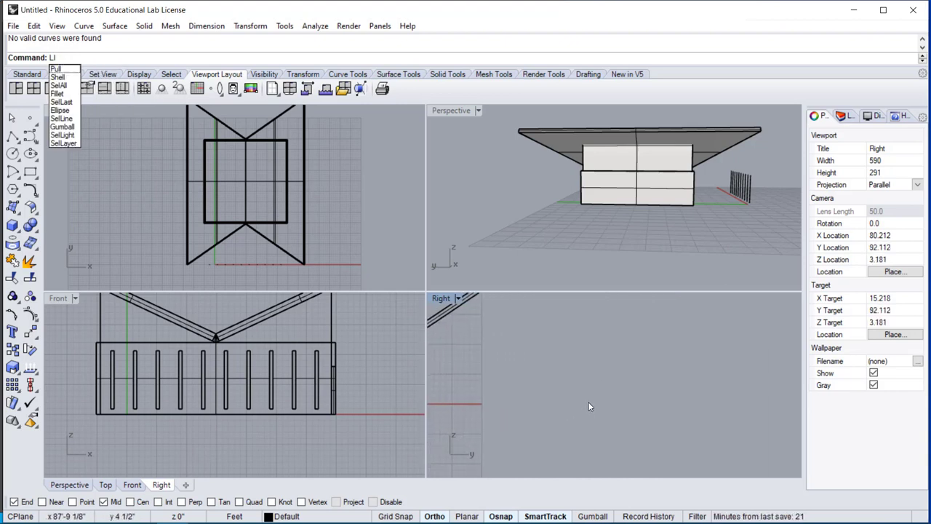
key("Escape")
type("Line")
key("Return")
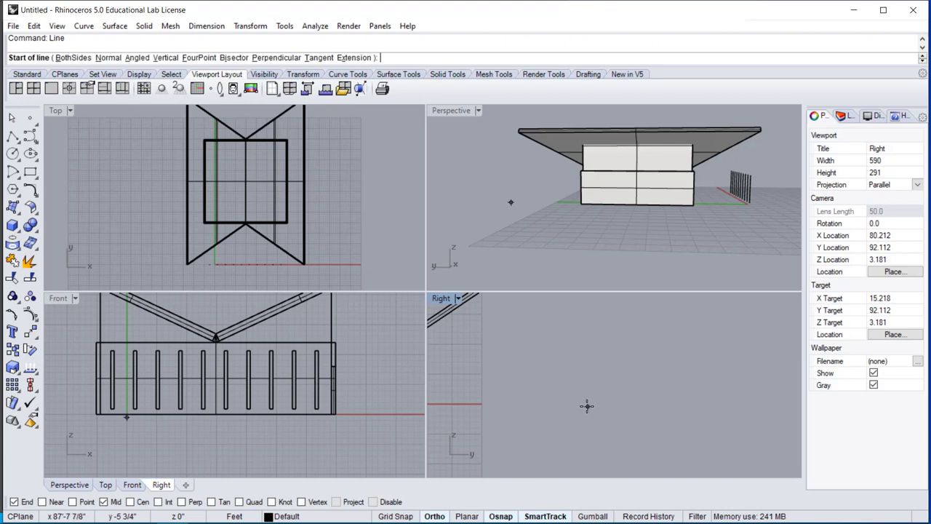
left_click(587, 406)
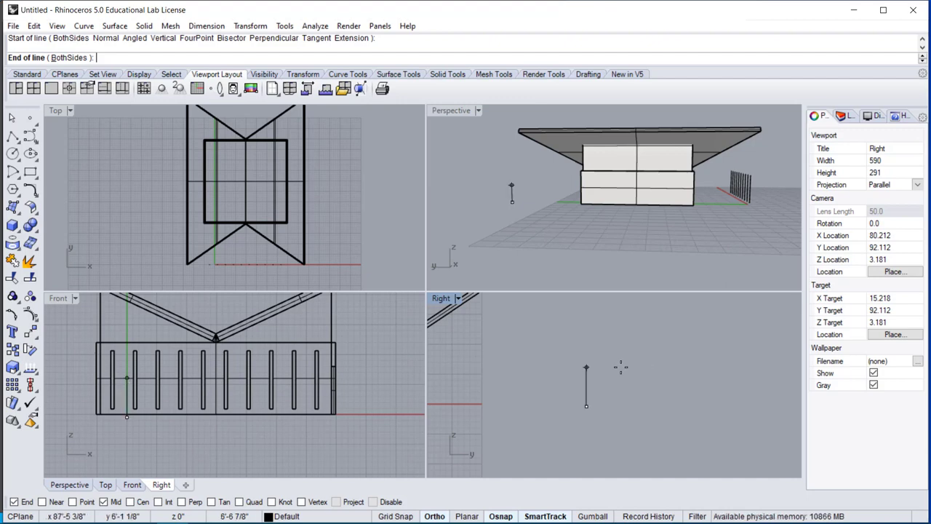
key("Return")
left_click(588, 389)
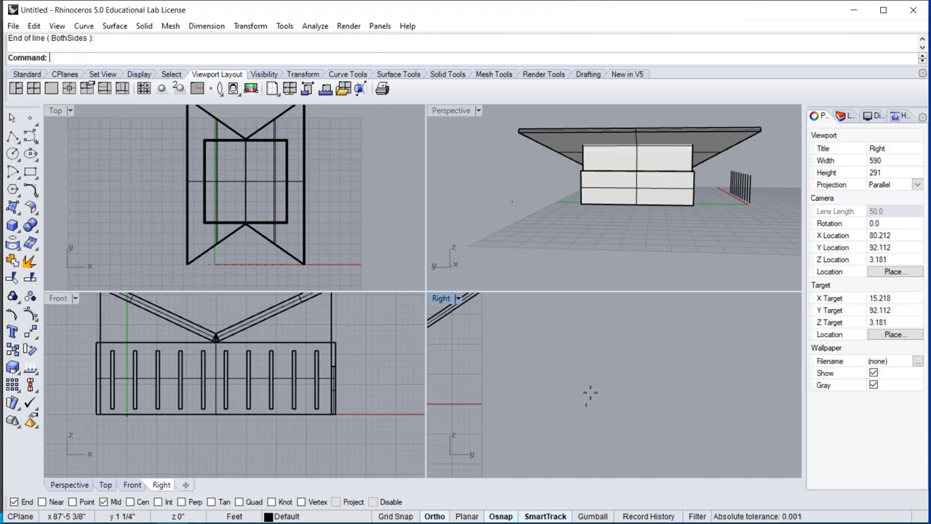
Step: Draw an 11" horizontal tread line outward from the upper end of the riser, away from the building
scroll(588, 408, "up", 12)
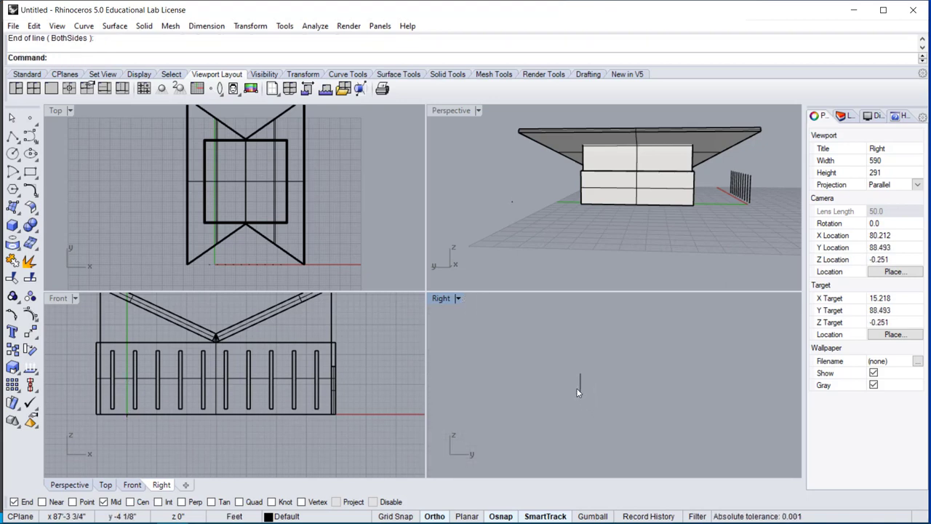
scroll(556, 394, "down", 20)
right_click_drag(550, 396, 599, 398)
scroll(630, 398, "up", 12)
scroll(644, 384, "up", 15)
right_click(581, 407)
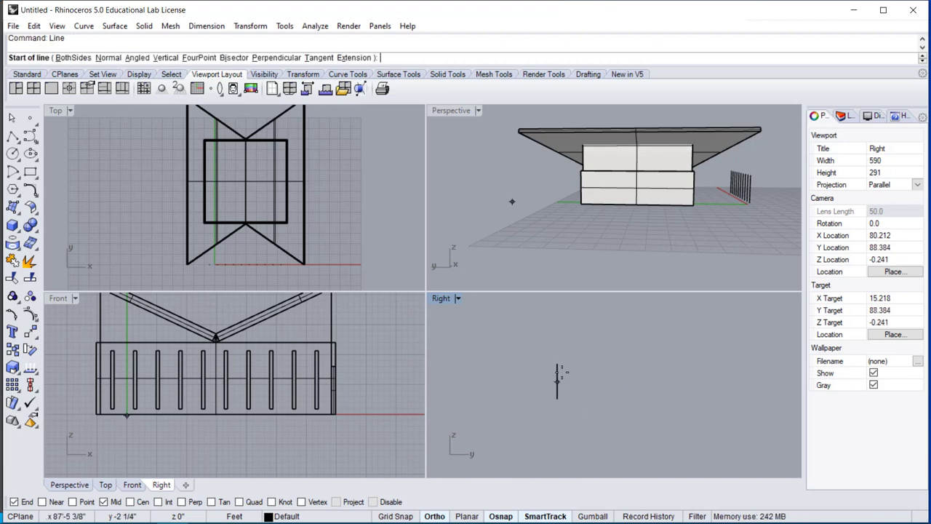
left_click(558, 366)
type("1'")
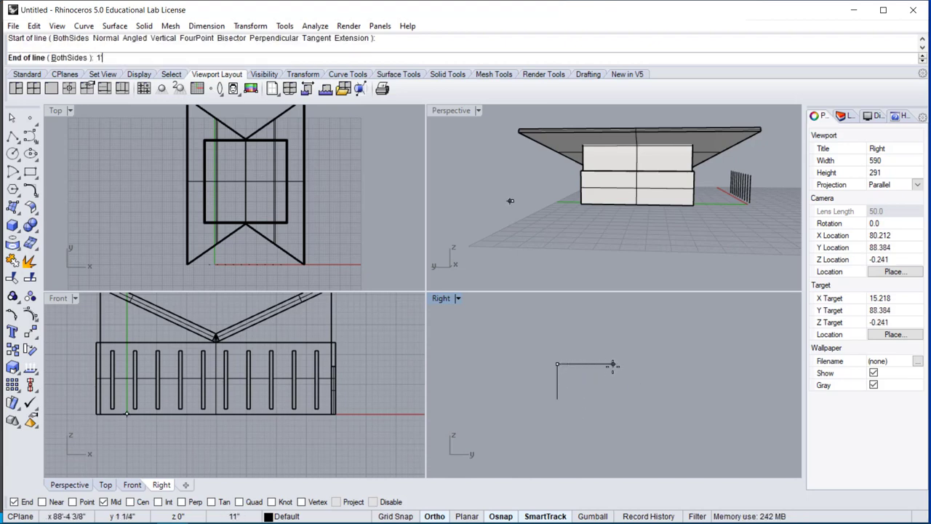
type("1")
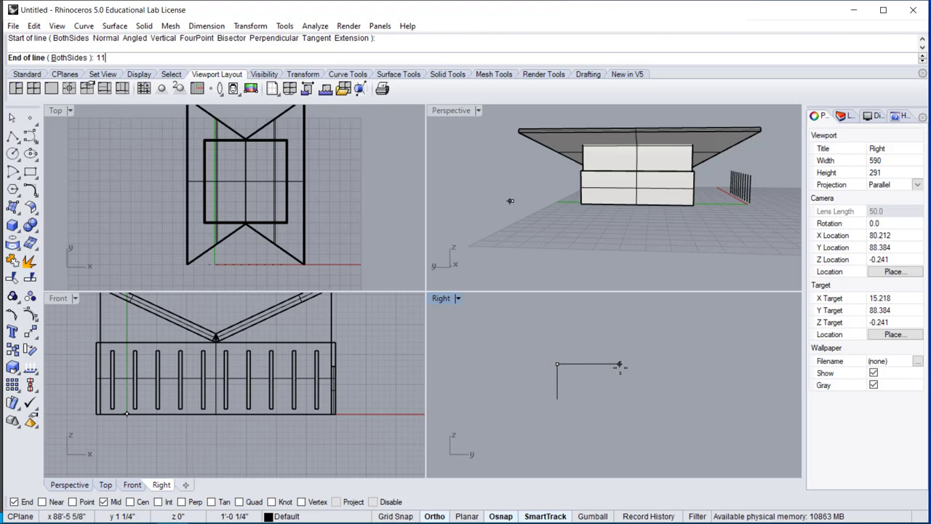
key("Return")
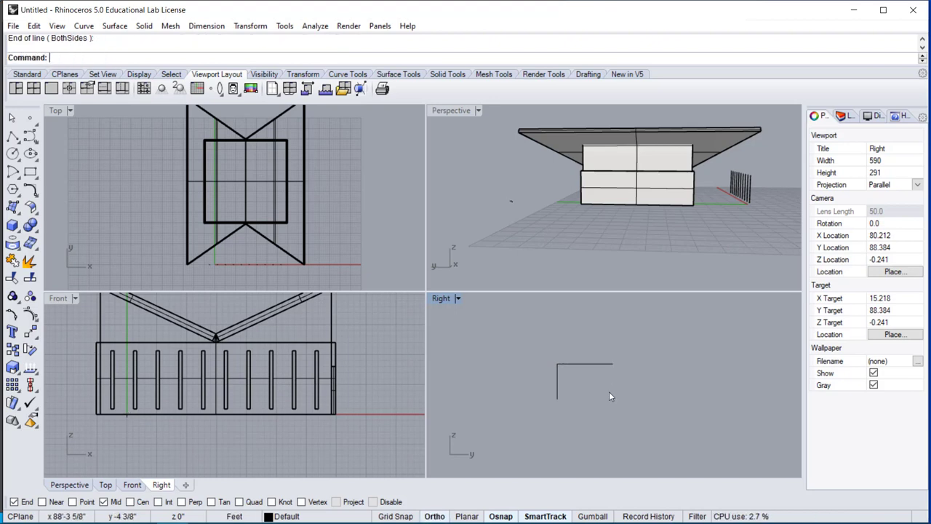
Step: Copy the riser and tread from the riser's lower end to each successive tread end, making seven copies for an eight-step stair profile
scroll(609, 391, "down", 1)
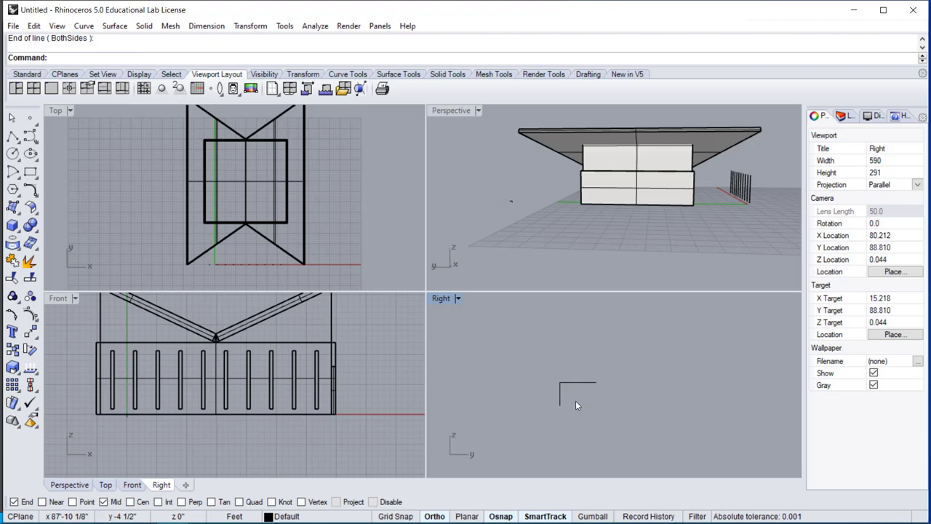
left_click_drag(548, 390, 544, 377)
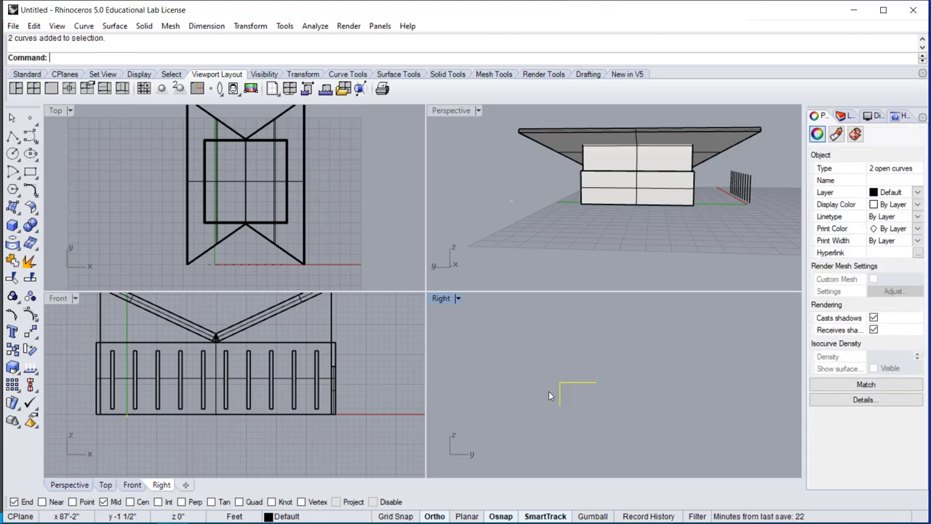
type("Co")
key("Return")
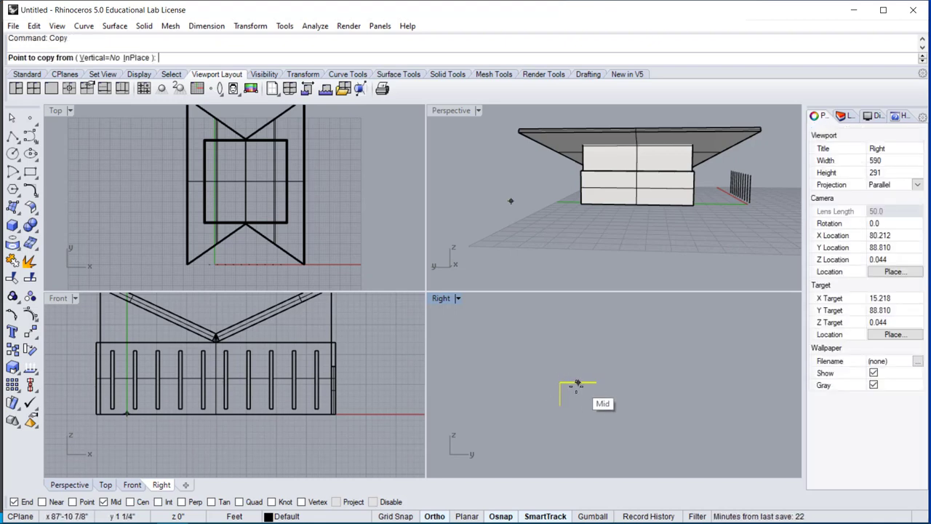
left_click(560, 405)
left_click(597, 382)
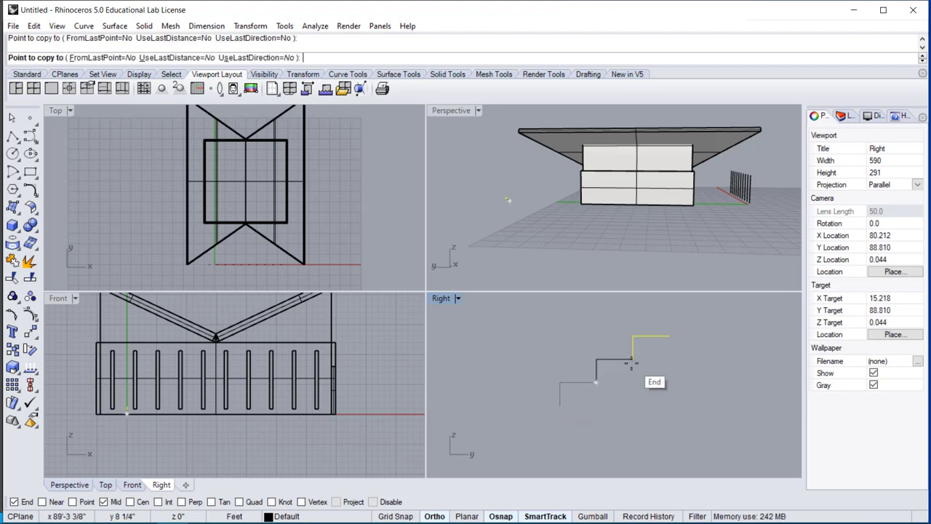
left_click(633, 360)
left_click(669, 336)
scroll(673, 350, "down", 4)
right_click_drag(663, 377, 574, 421)
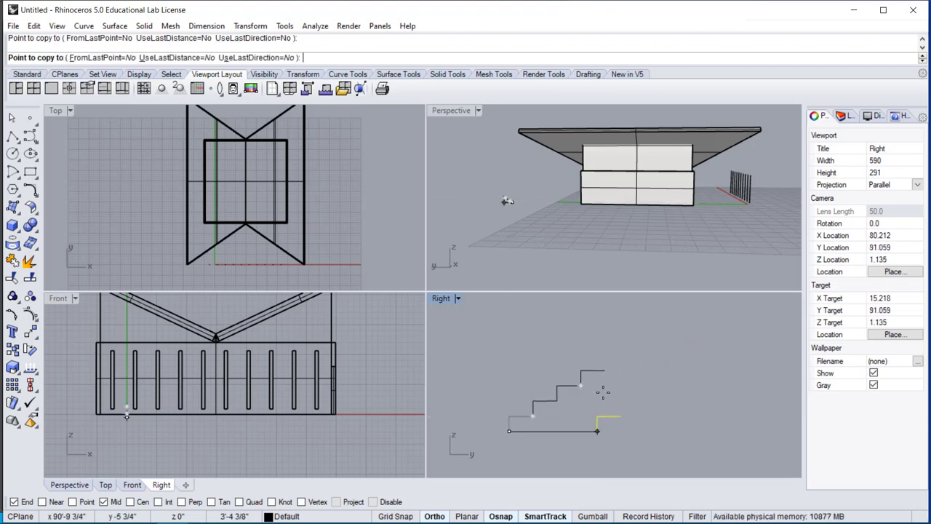
left_click(605, 370)
left_click(630, 357)
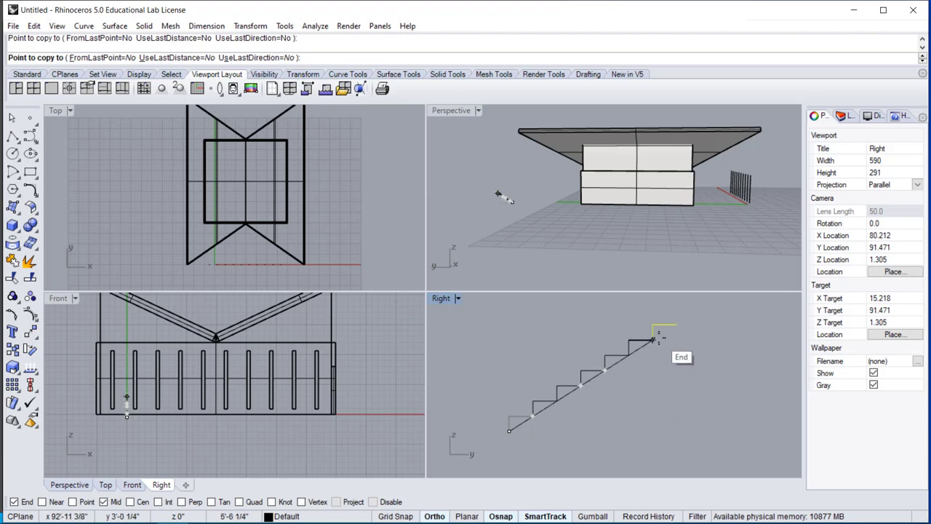
left_click(653, 334)
left_click(677, 325)
scroll(611, 390, "down", 2)
right_click_drag(604, 395, 577, 386)
right_click(553, 433)
Step: Join all 16 riser and tread lines into one open stair profile curve
scroll(576, 426, "down", 8)
left_click_drag(556, 344, 664, 417)
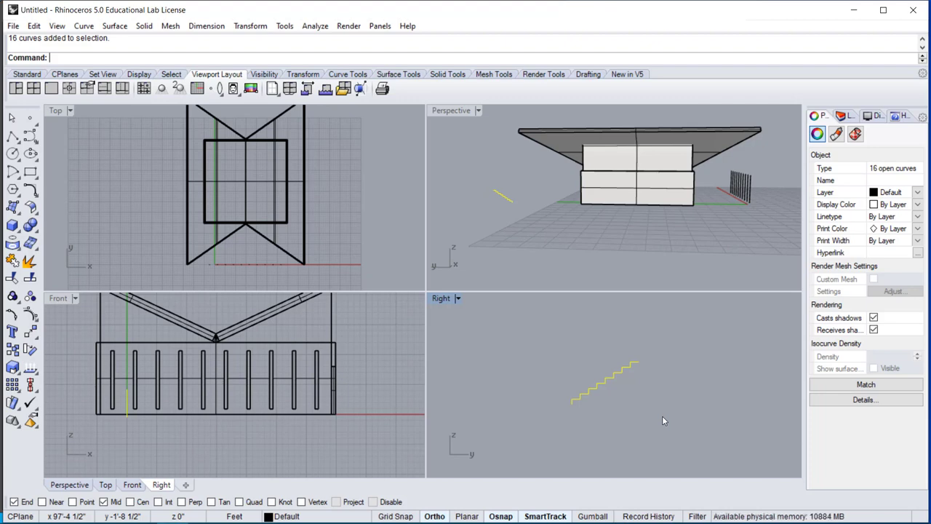
key("Return")
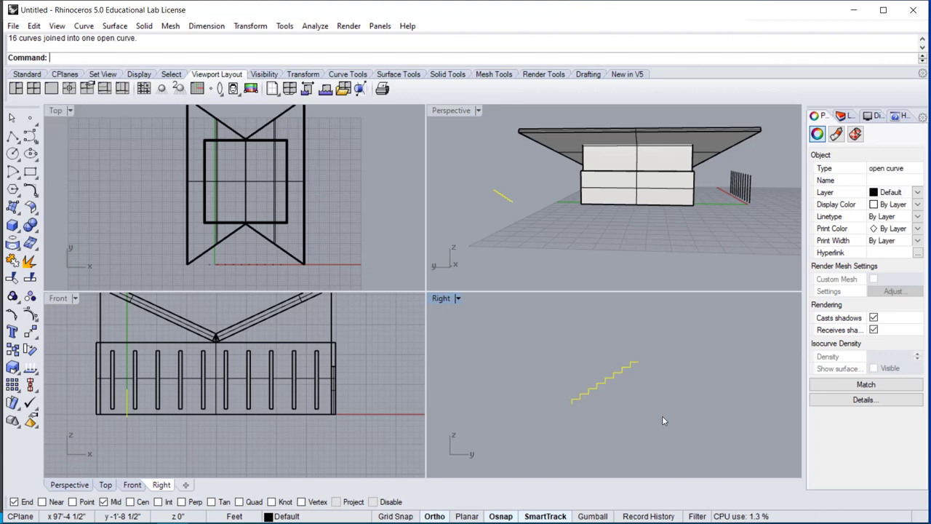
Step: Extrude the joined stair profile curve about 13' sideways into a stair surface
type("ExtrudeCrv")
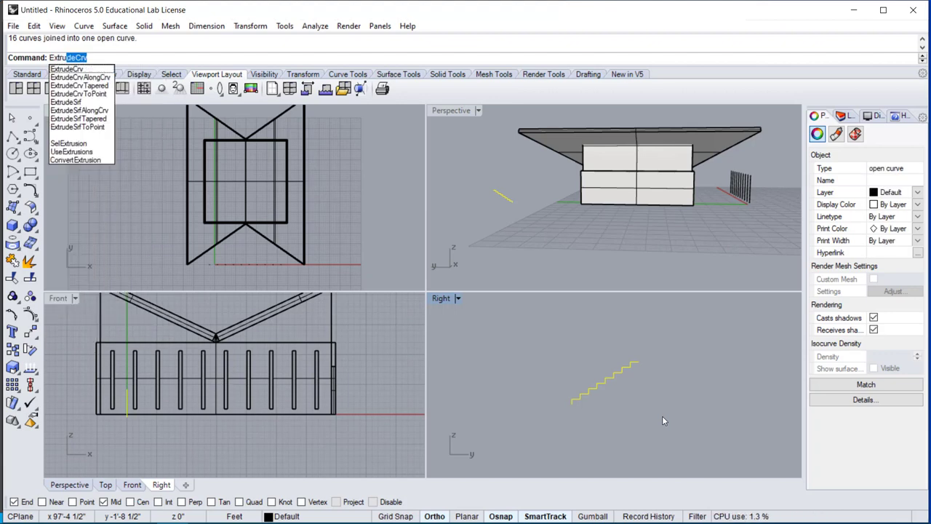
key("Return")
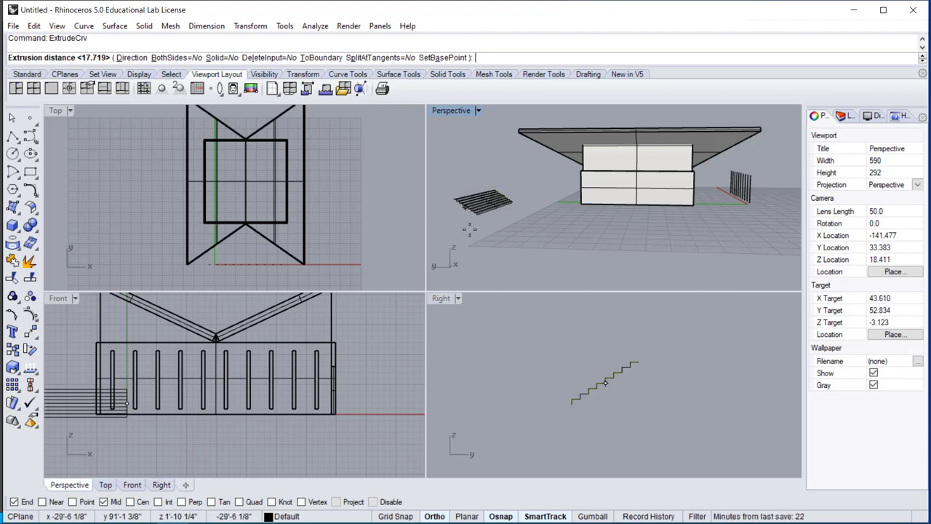
scroll(301, 229, "down", 2)
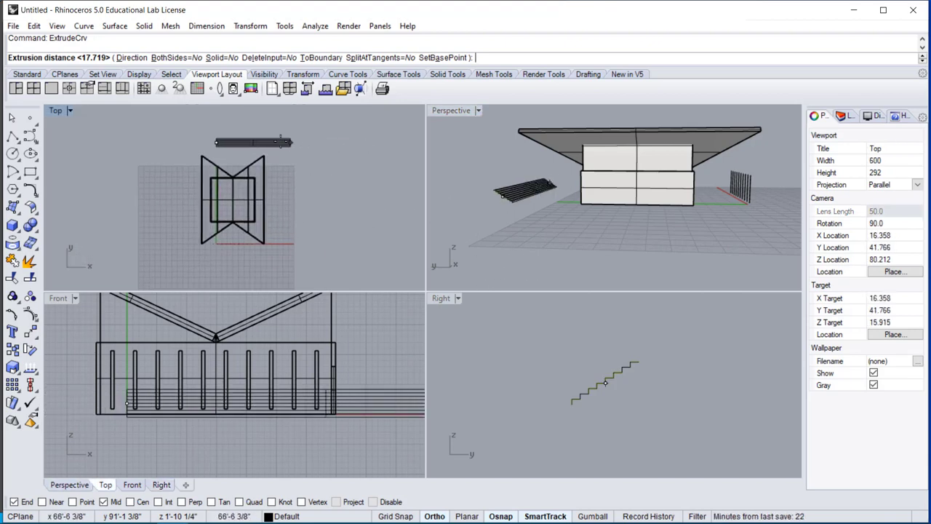
scroll(243, 172, "up", 4)
scroll(225, 148, "down", 2)
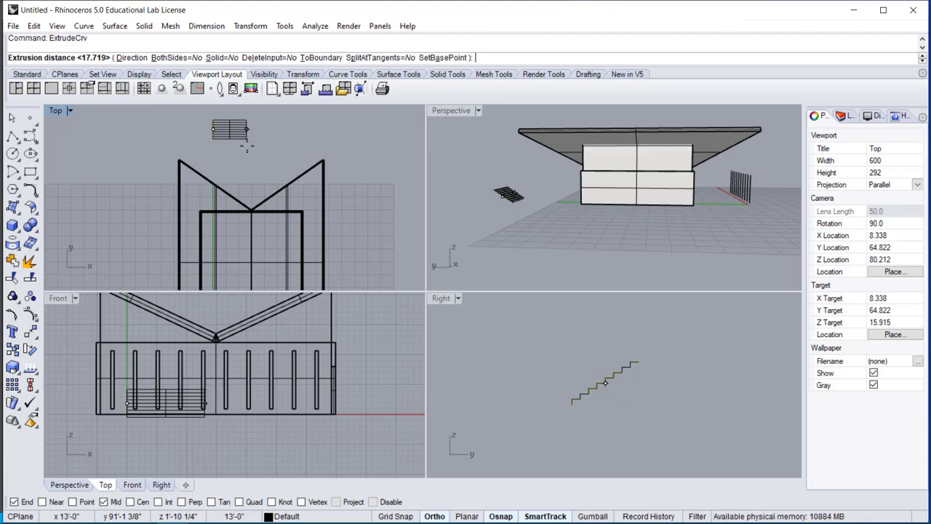
left_click(247, 146)
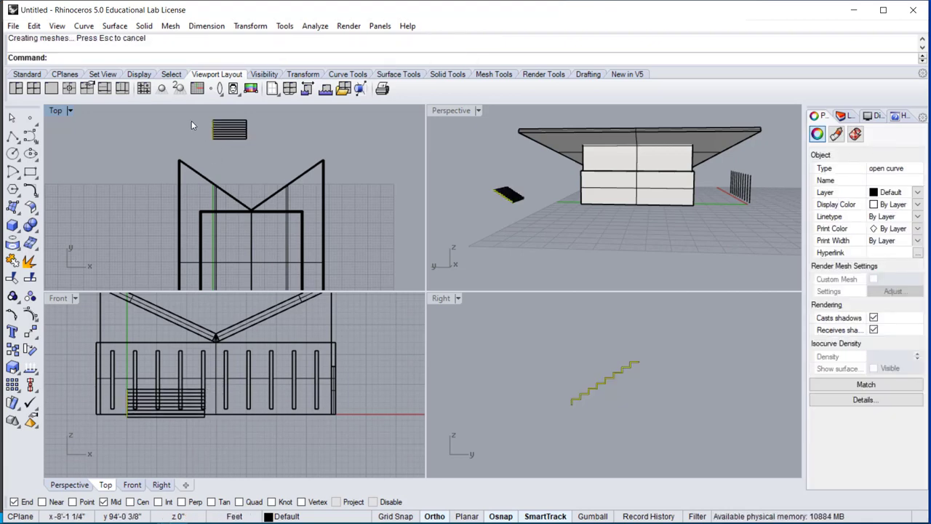
key("Escape")
scroll(475, 199, "up", 5)
scroll(572, 181, "up", 4)
scroll(592, 197, "down", 3)
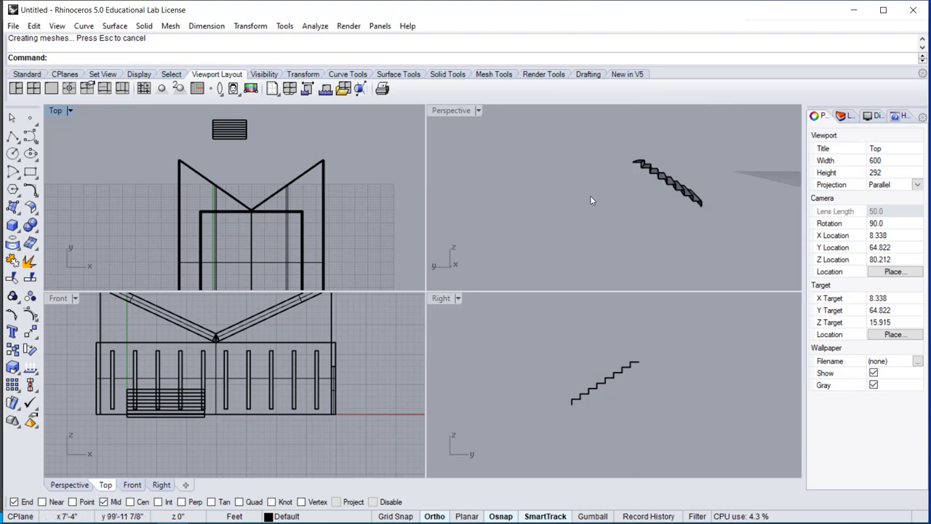
right_click_drag(592, 198, 538, 209)
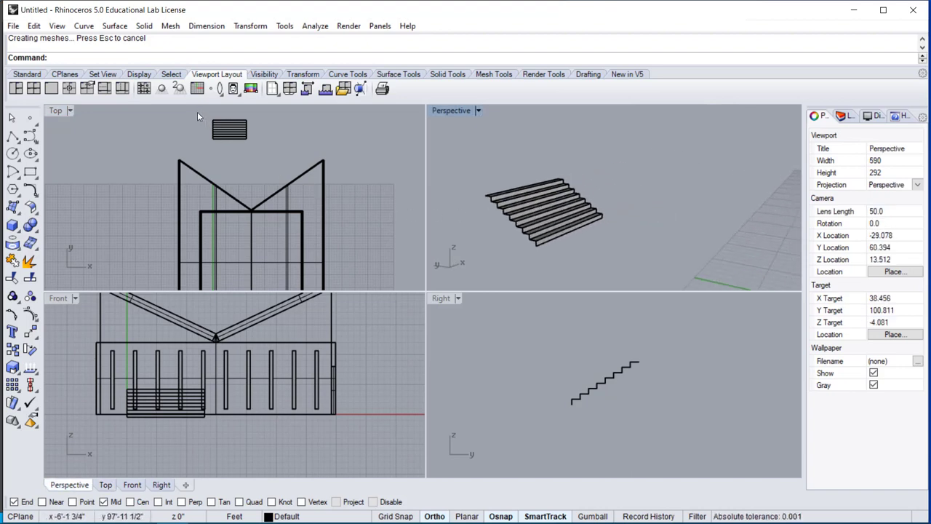
Step: Move the stair surface and its profile curve into the room in the Top view, placing them across the building's lengthwise centre line
left_click_drag(198, 112, 257, 154)
type("m")
key("Return")
left_click(230, 130)
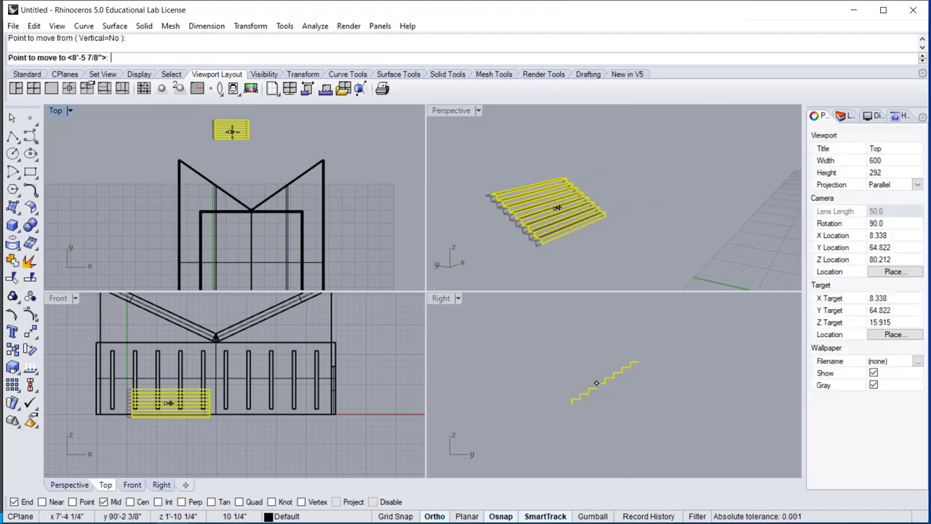
scroll(269, 210, "down", 3)
scroll(268, 207, "up", 2)
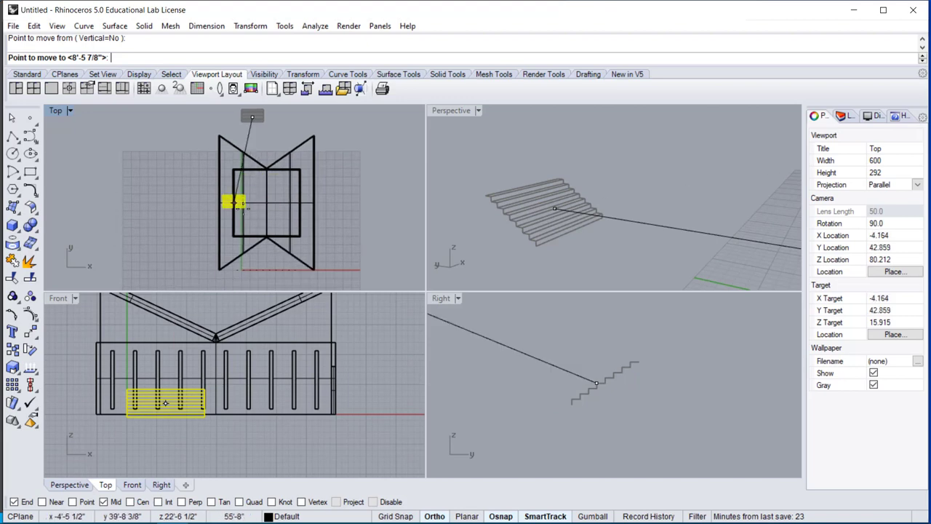
scroll(231, 204, "up", 2)
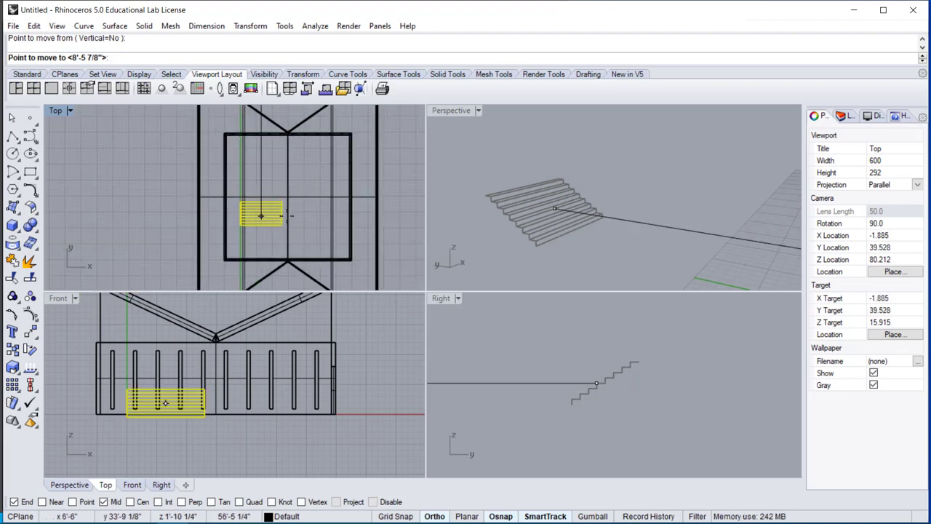
left_click(261, 216)
key("Return")
left_click(262, 217)
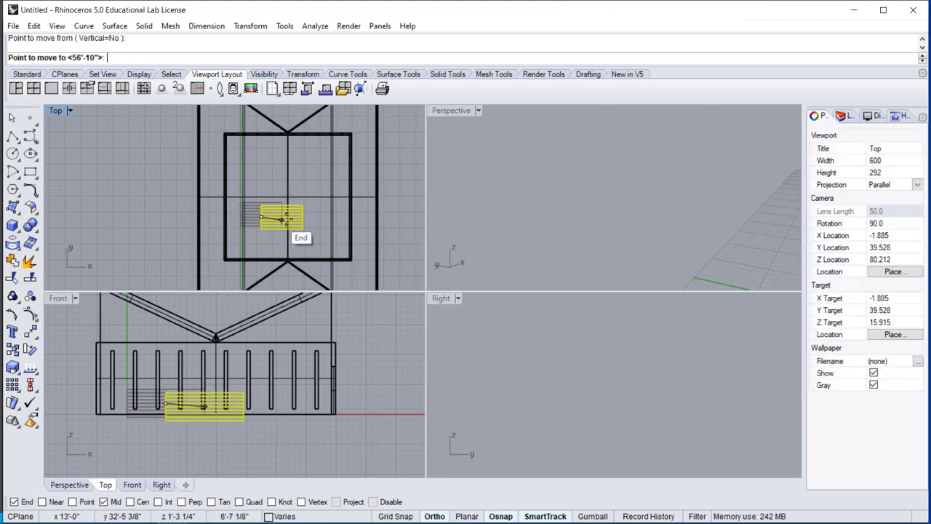
left_click(294, 216)
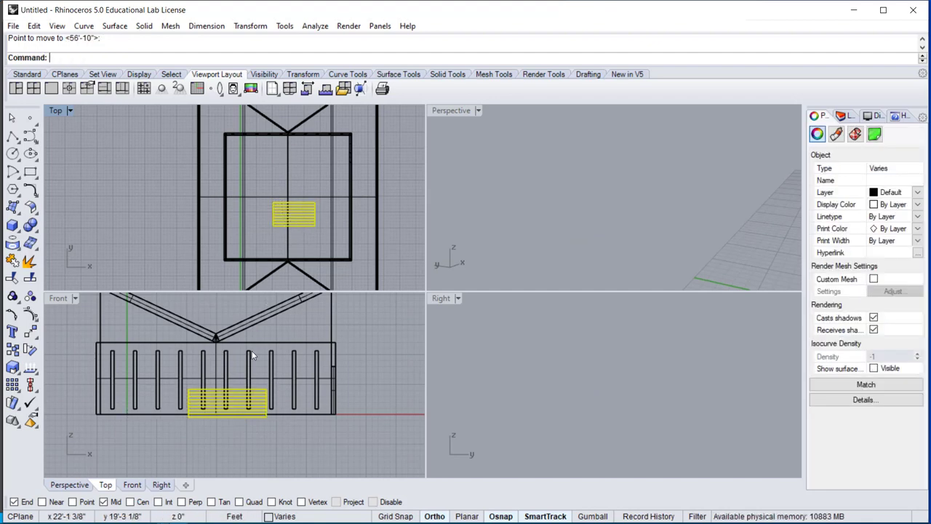
Step: Move the stair up about 7" in the Front view so its lowest edge sits on the building's base line
scroll(218, 455, "up", 3)
right_click_drag(219, 455, 251, 327)
key("Return")
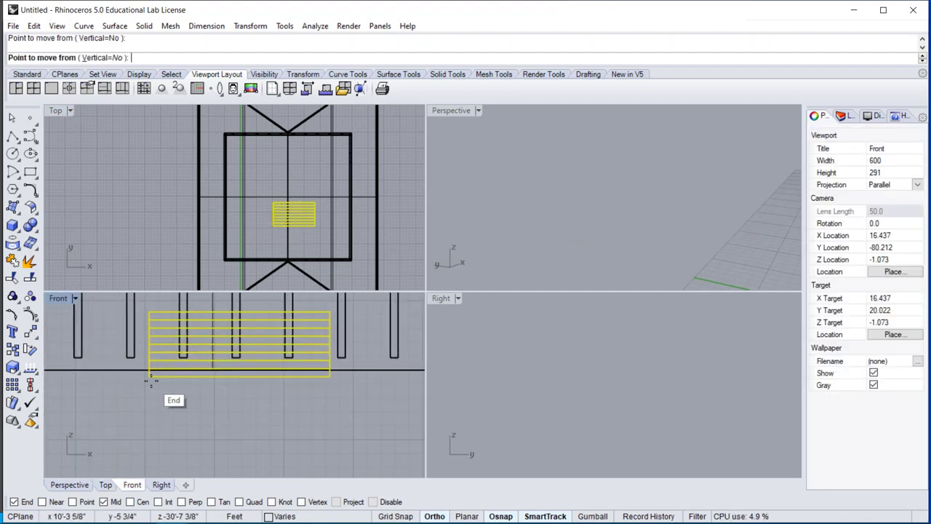
left_click(149, 375)
left_click(148, 372)
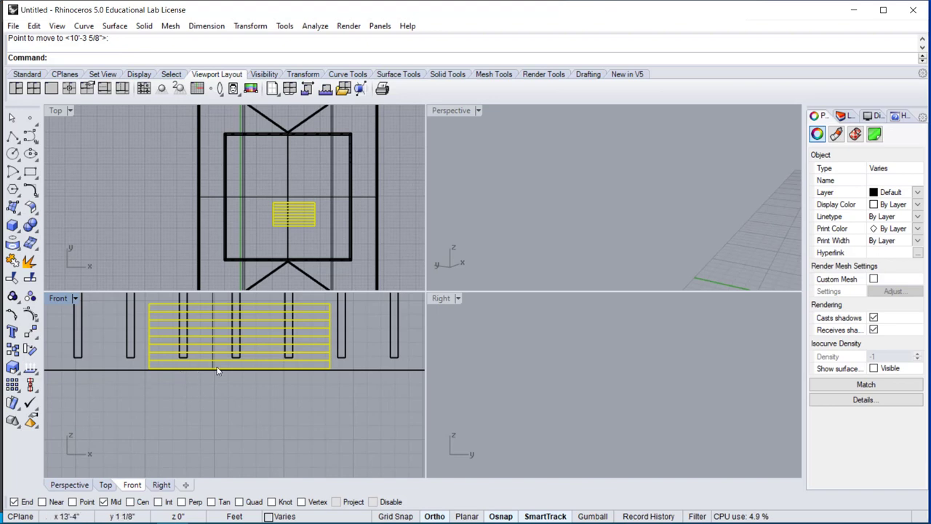
Step: Move the stair by its lower end corner to the midpoint of the building's front base edge
key("Return")
scroll(323, 381, "up", 3)
left_click(339, 349)
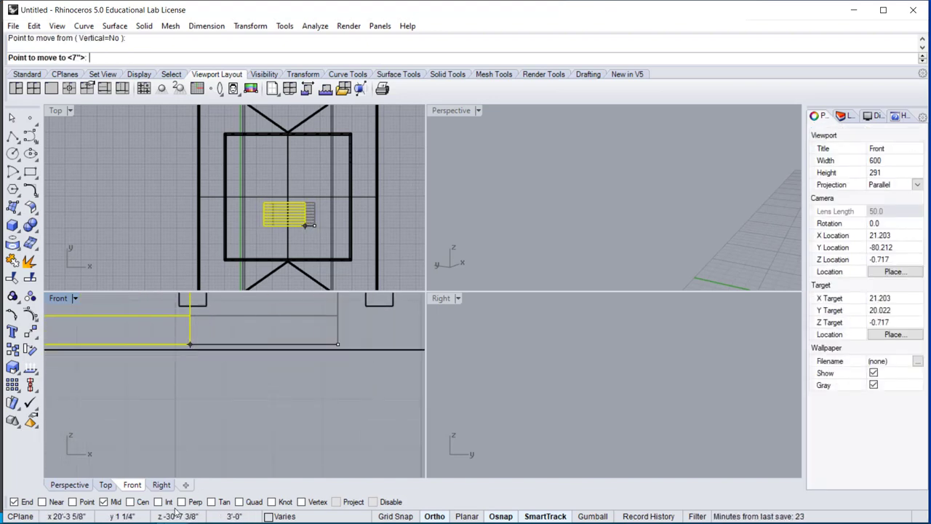
scroll(225, 374, "down", 6)
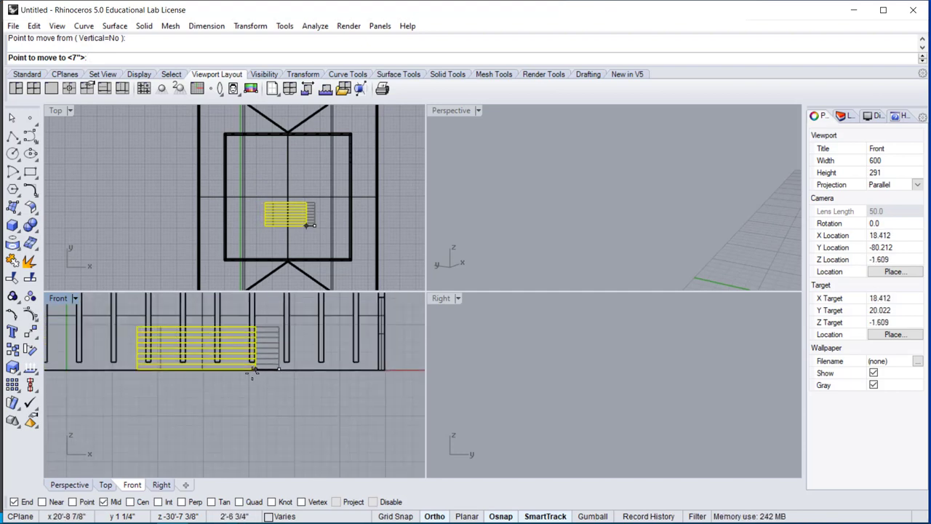
left_click(203, 370)
Step: Move the stair straight back from the front wall in the Top view until its far edge reaches the building's crosswise centre line
right_click(292, 242)
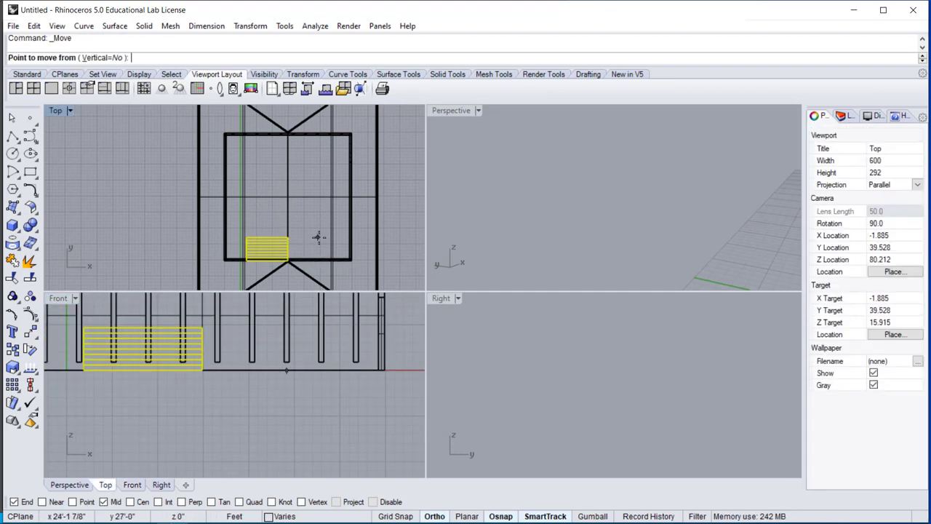
left_click(407, 244)
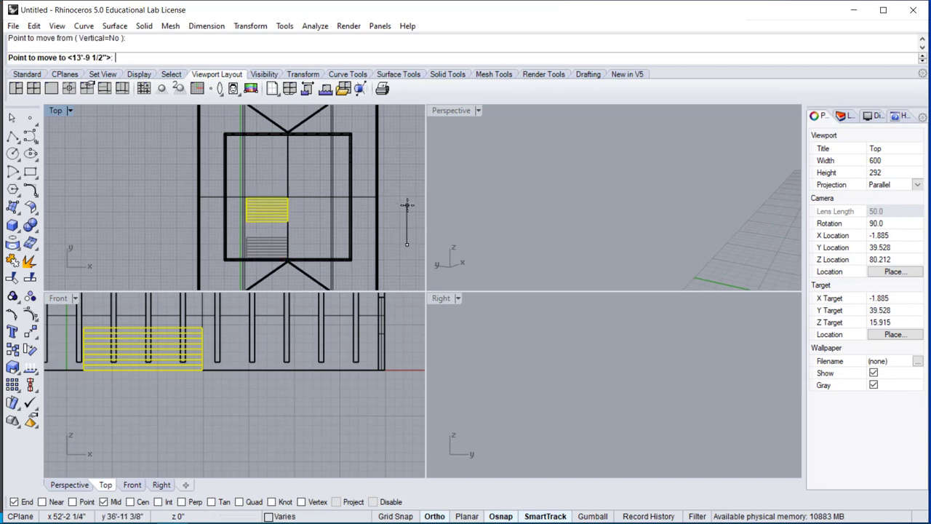
left_click(407, 204)
Step: Maximize the Front view and frame the stair in it
scroll(153, 345, "up", 5)
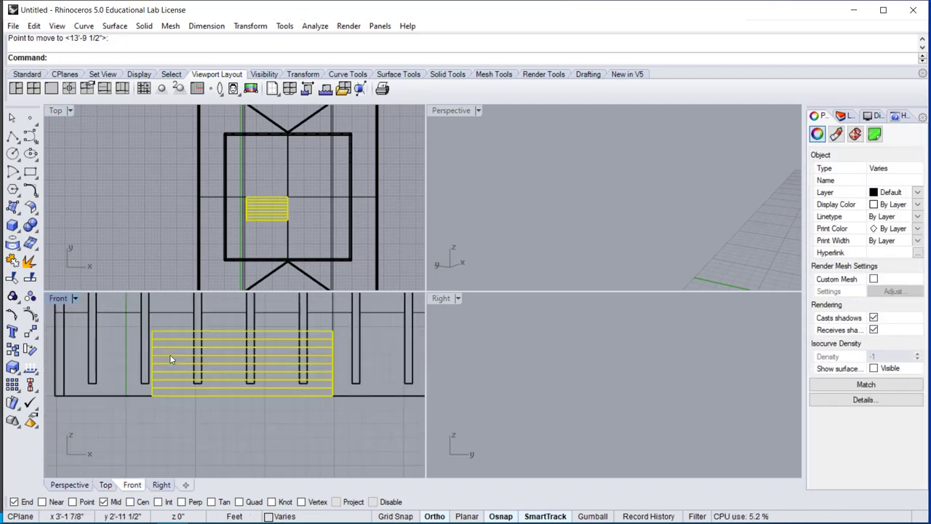
scroll(153, 345, "down", 5)
scroll(152, 336, "up", 3)
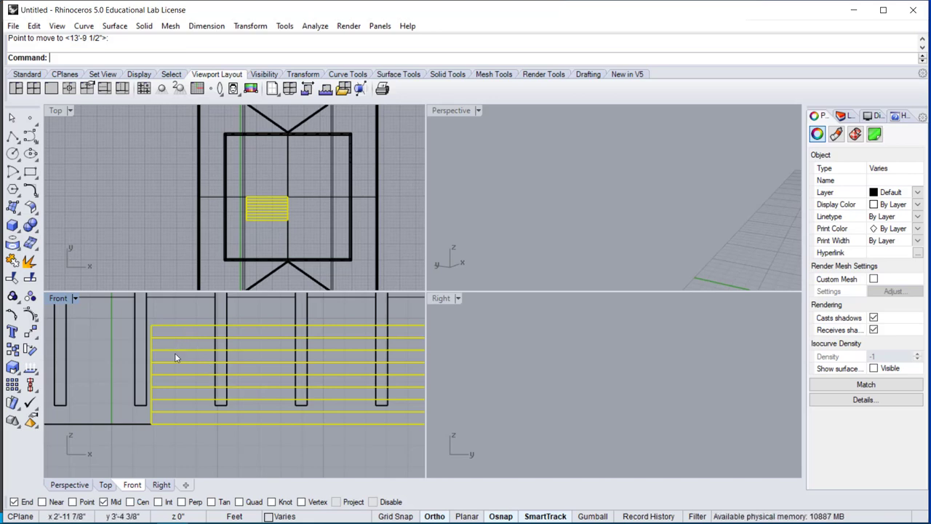
scroll(203, 351, "down", 3)
right_click_drag(203, 351, 203, 348)
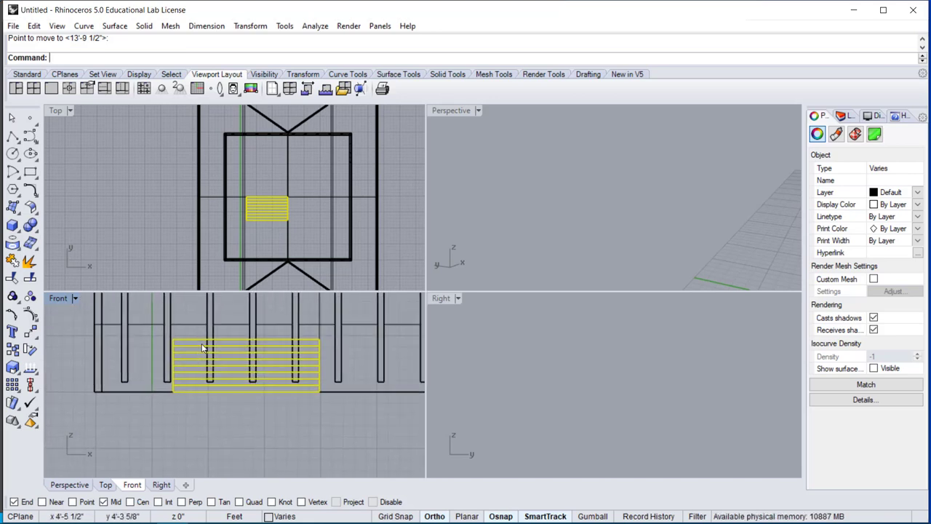
double_click(52, 297)
right_click_drag(278, 300, 236, 326)
scroll(261, 264, "up", 2)
right_click_drag(250, 265, 210, 273)
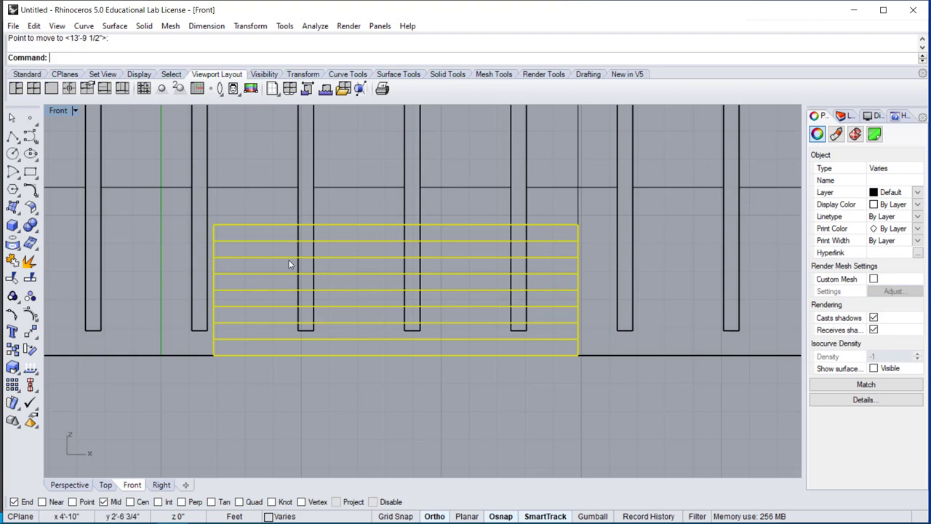
Step: Try to scale the stair vertically with Scale1D from its base up to the wall's horizontal mid-line, with object snaps disabled
type("St")
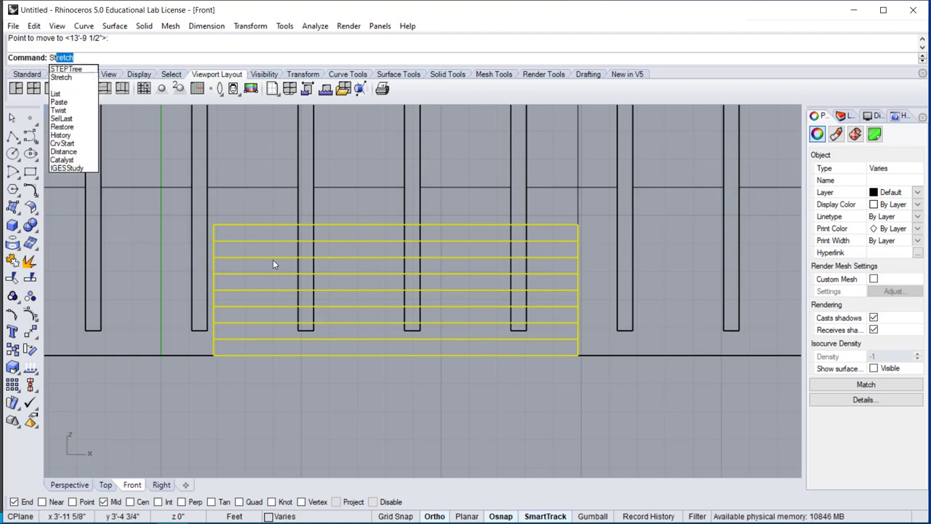
key("Escape")
type("Sca")
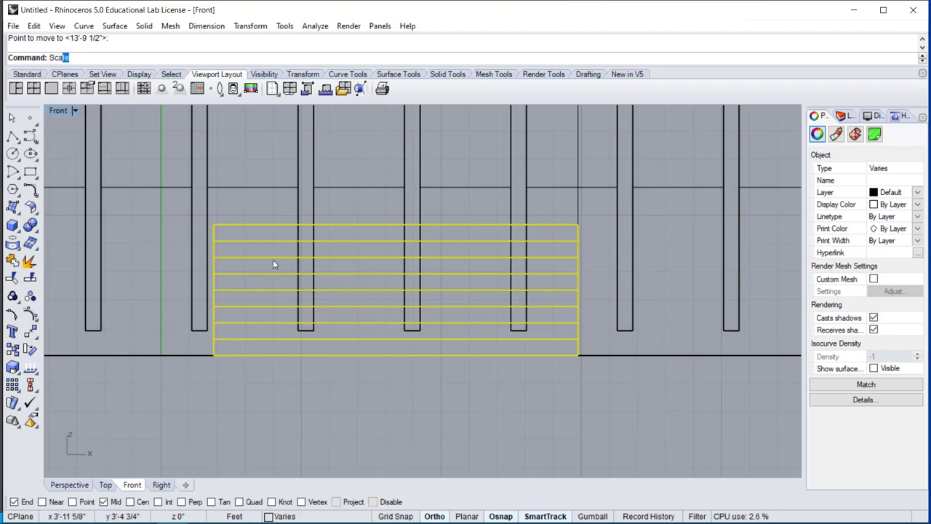
type("le1D")
key("Return")
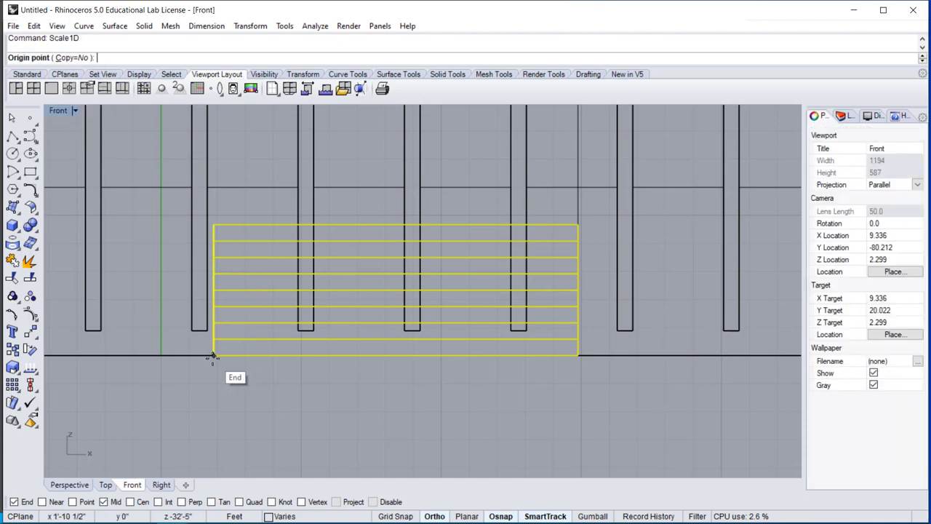
left_click(213, 355)
left_click(213, 224)
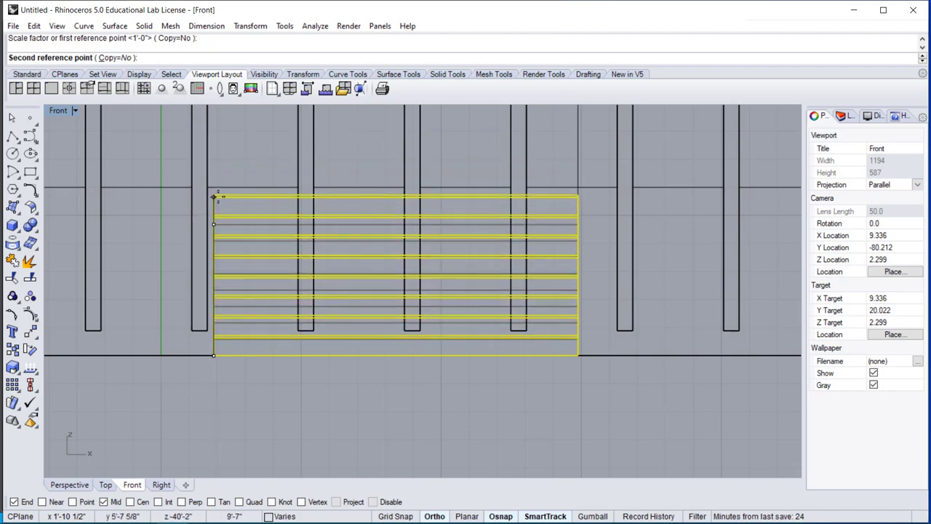
left_click(374, 502)
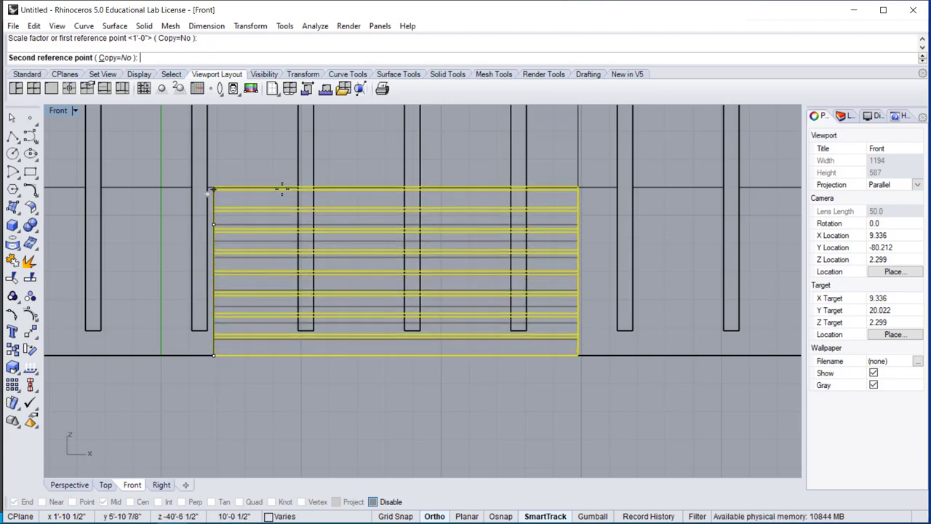
left_click(282, 190)
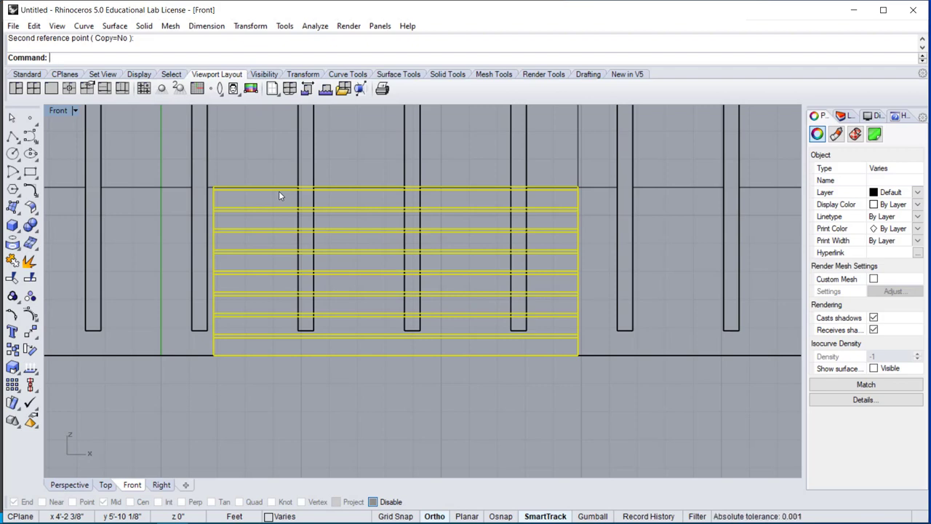
key("ctrl+z")
Step: Scale the stair in one direction from its base corner to about 6' high, reaching the wall's horizontal mid-line
key("Return")
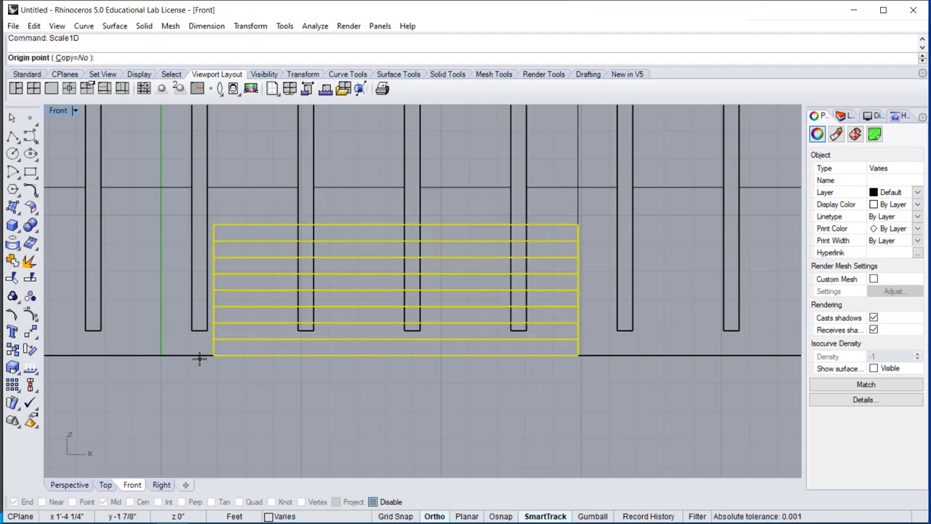
left_click(212, 356)
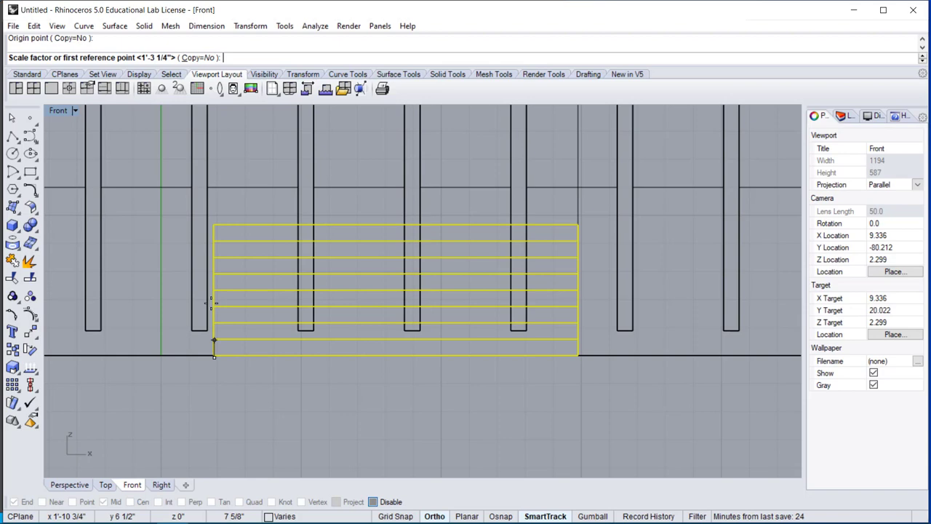
left_click(215, 225)
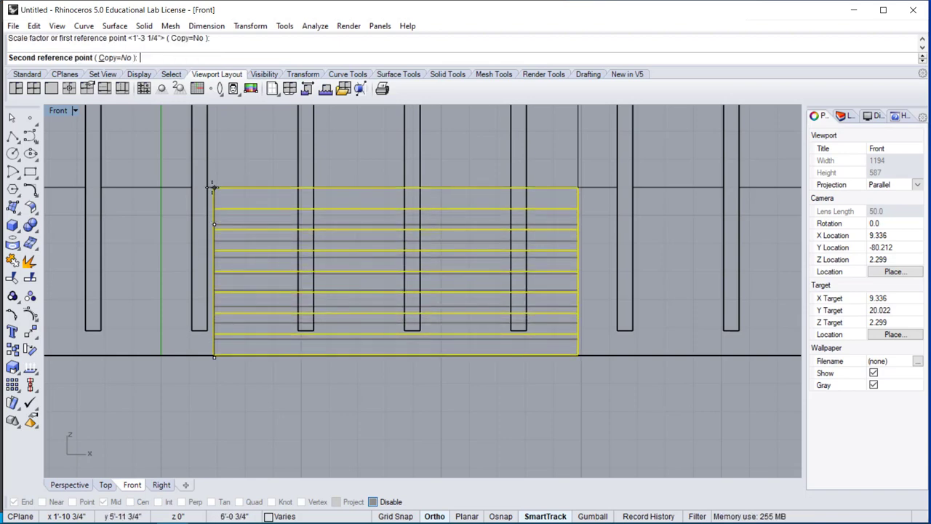
left_click(213, 187)
Step: Measure the height of the stair's topmost riser
scroll(209, 212, "up", 5)
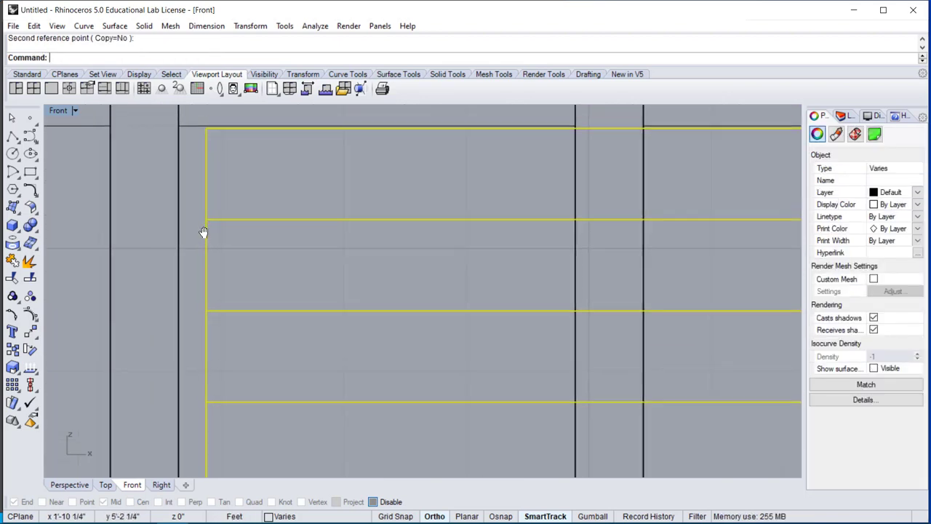
type("Dist")
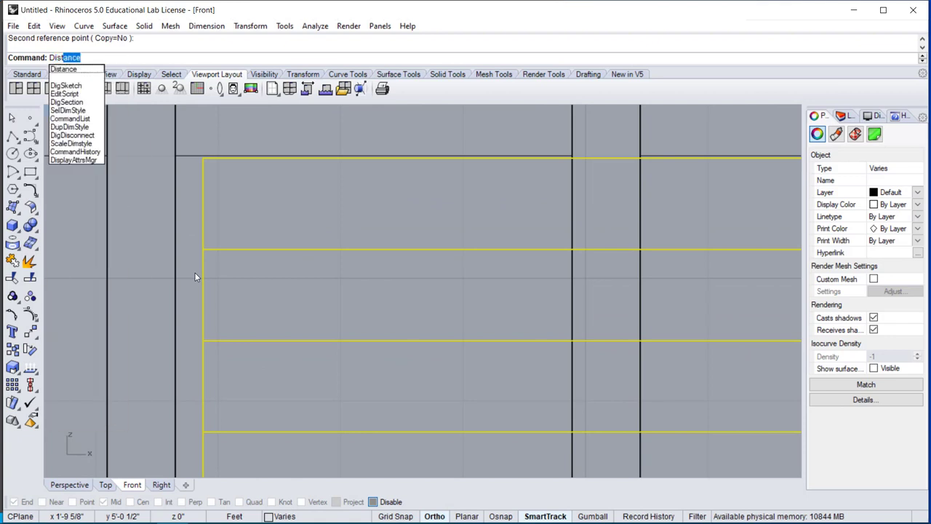
key("Return")
left_click(203, 249)
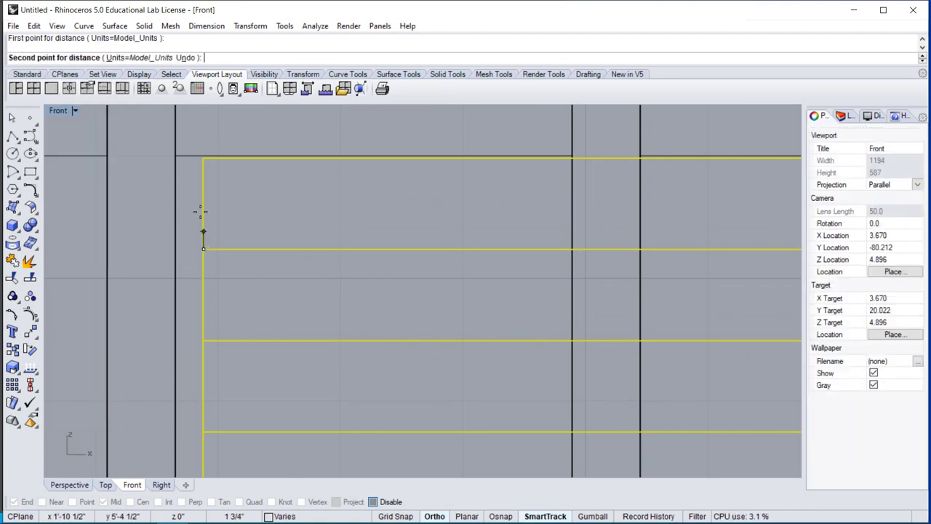
left_click(203, 160)
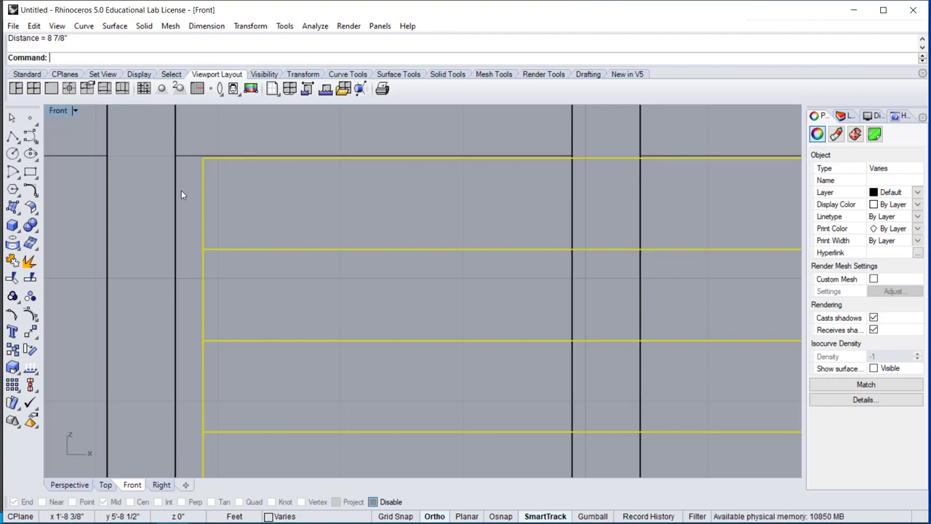
Step: Undo the last one-directional scaling of the stair and clear its selection
key("ctrl+z")
scroll(282, 261, "down", 6)
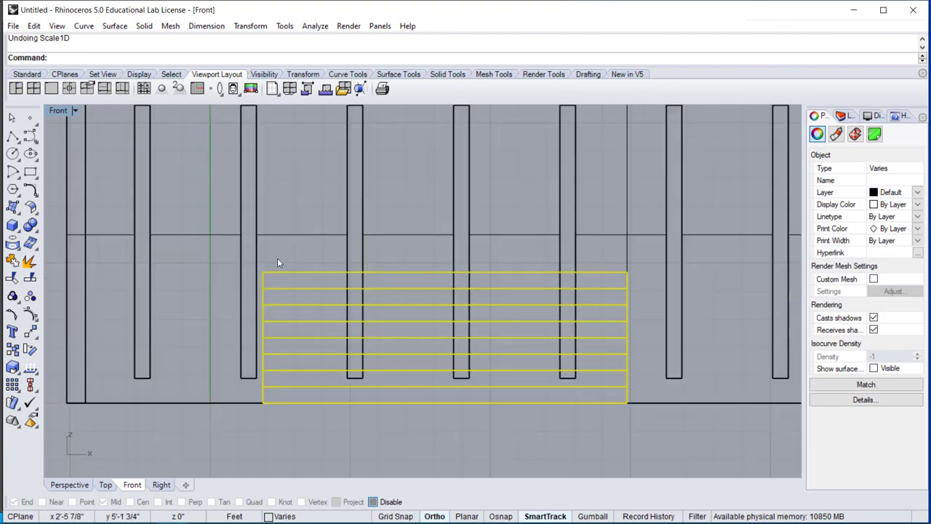
scroll(293, 272, "up", 4)
scroll(275, 281, "down", 1)
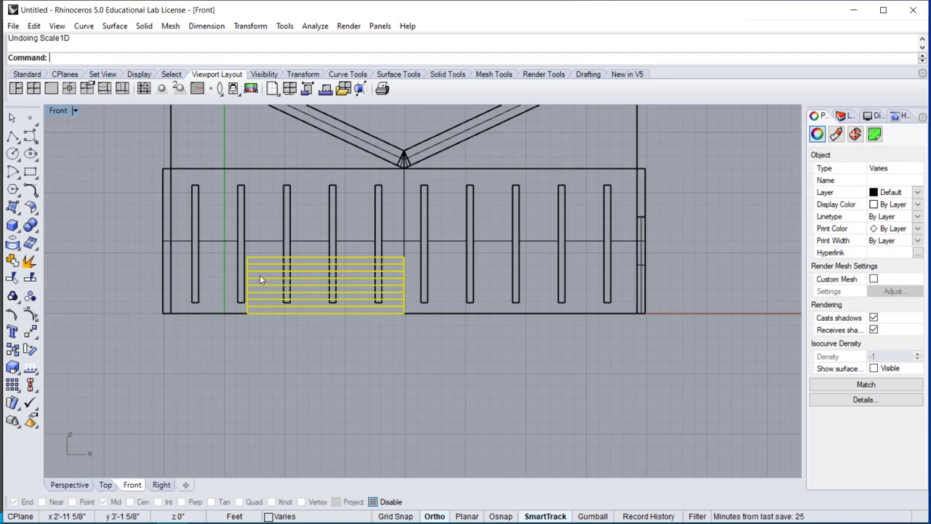
left_click(282, 331)
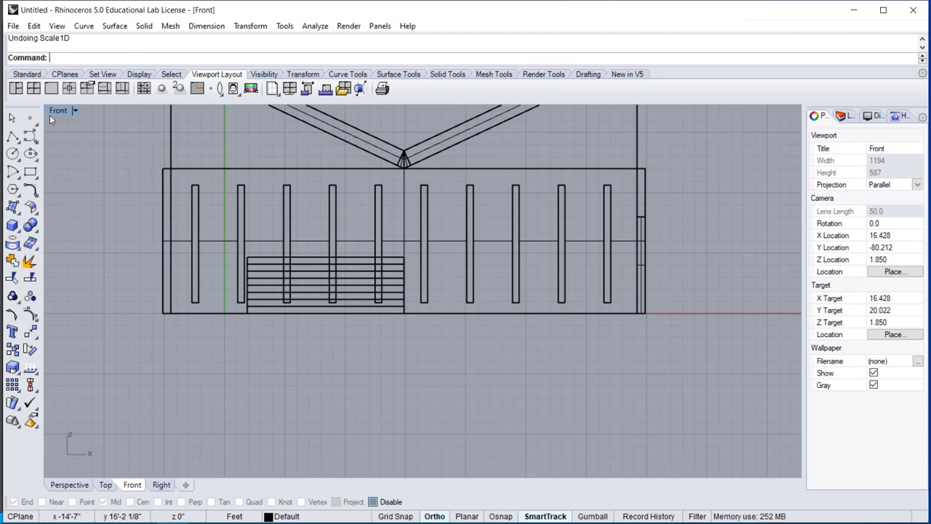
Step: Return to the four-viewport layout and frame the whole building at an angle in the Perspective view
double_click(50, 115)
scroll(254, 221, "down", 10)
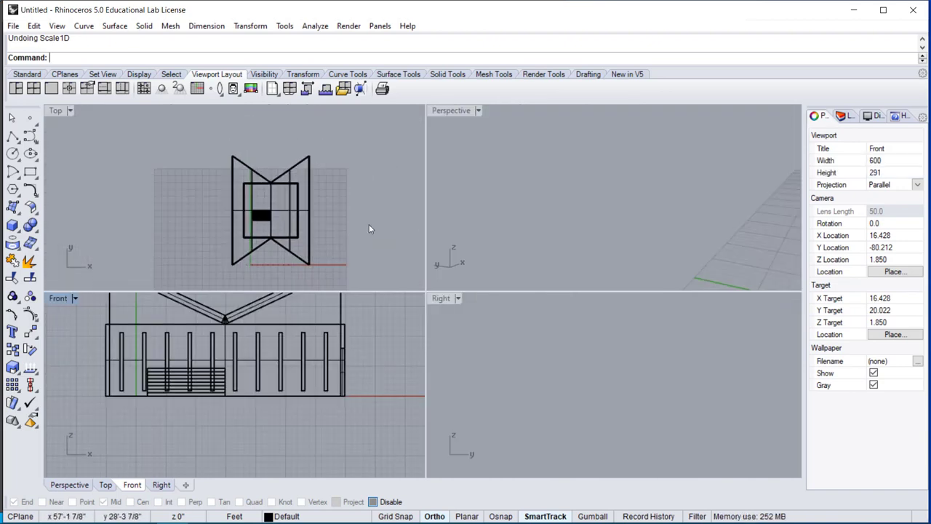
scroll(561, 226, "down", 10)
right_click_drag(567, 226, 633, 246)
scroll(648, 243, "up", 4)
type("Distance")
key("Return")
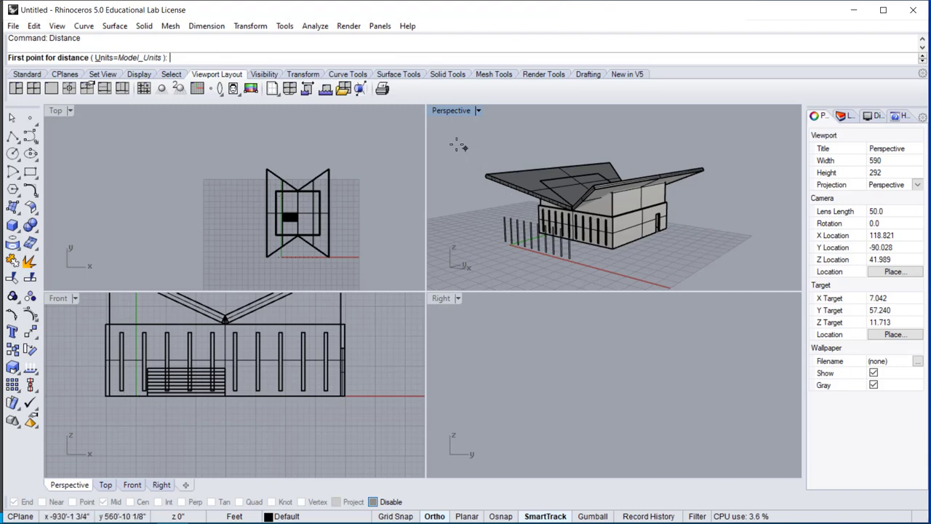
left_click(11, 118)
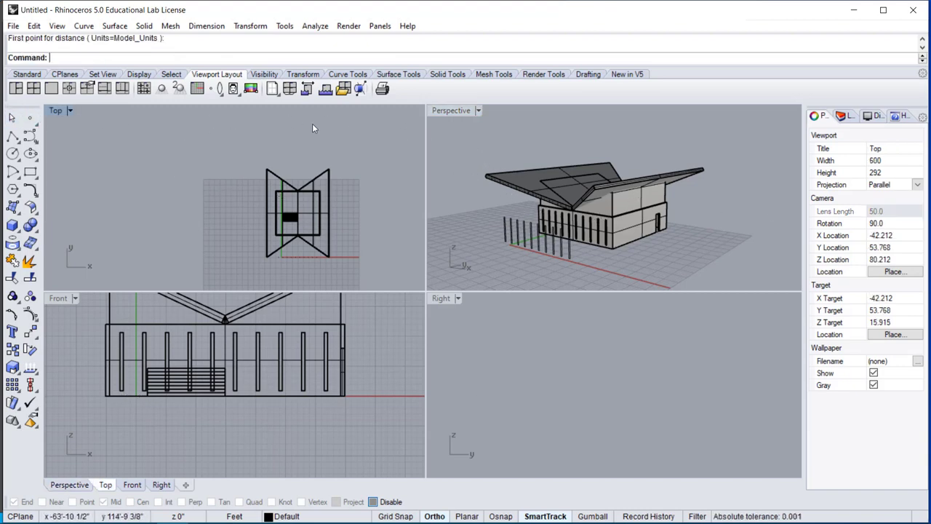
Step: Create a Make2D drawing of the whole model from the Perspective view, using the Current View layout with hidden lines and tangent edges off
left_click_drag(436, 120, 761, 276)
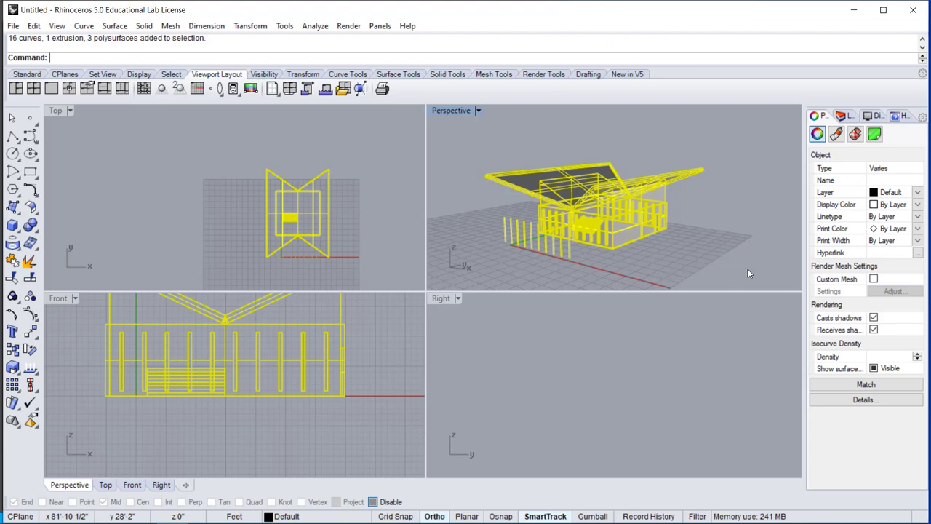
type("Make")
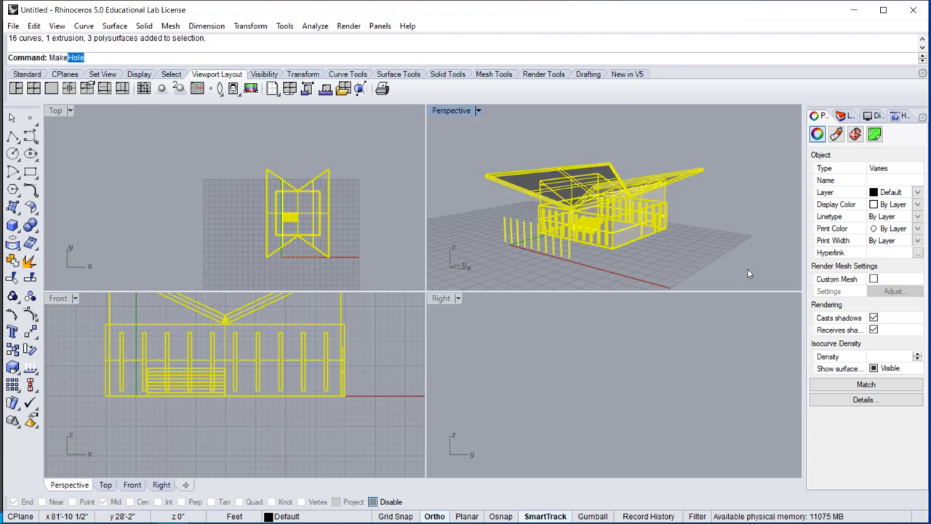
type("2D")
key("Return")
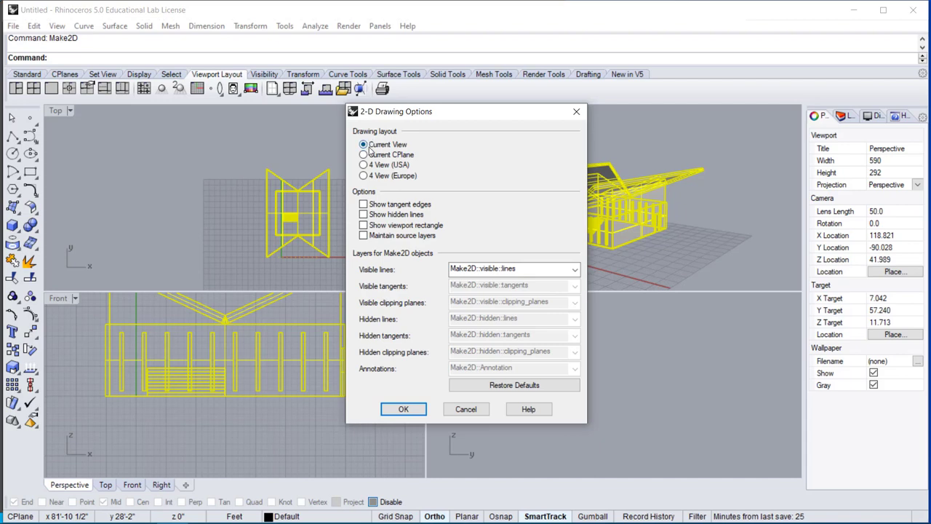
mouse_move(441, 108)
left_mouse_down()
mouse_move(417, 142)
mouse_move(328, 153)
left_mouse_up()
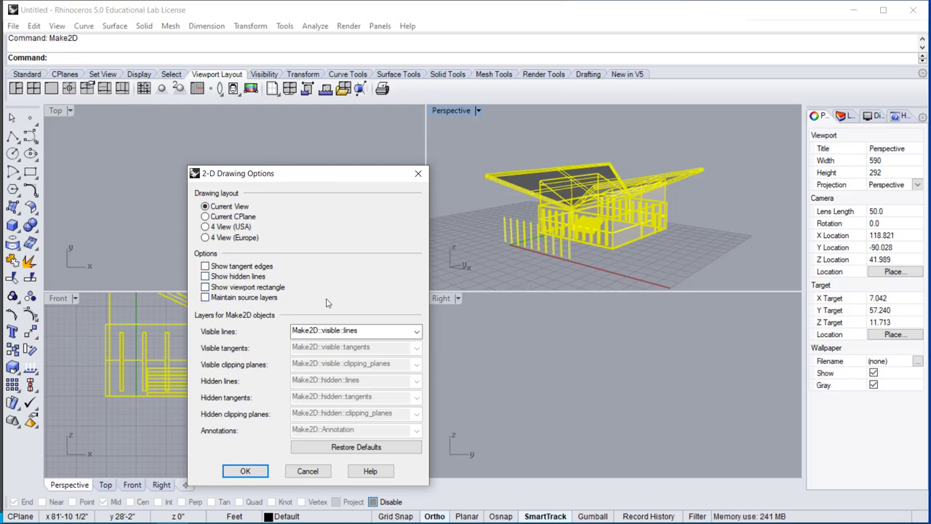
left_click(245, 471)
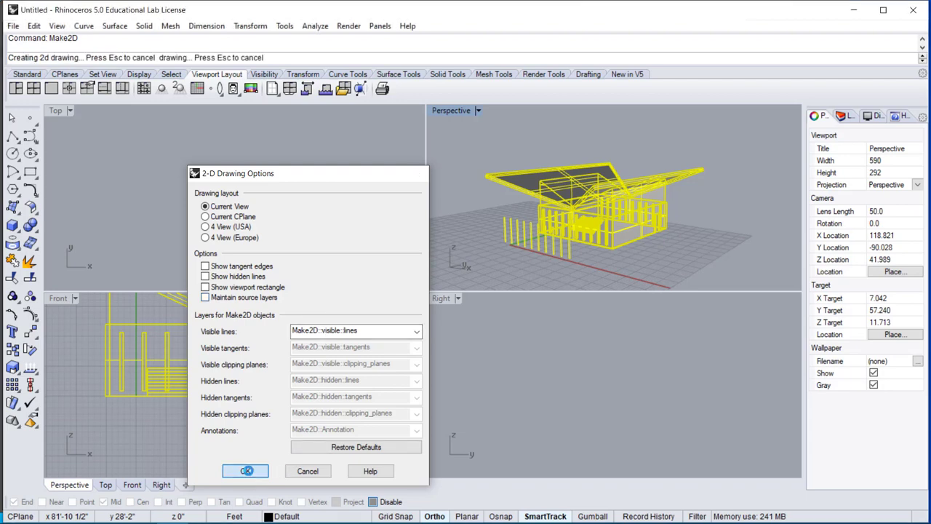
Step: Move the Make2D perspective drawing horizontally in the Top view, well clear of the 3D model's plan
scroll(306, 239, "up", 5)
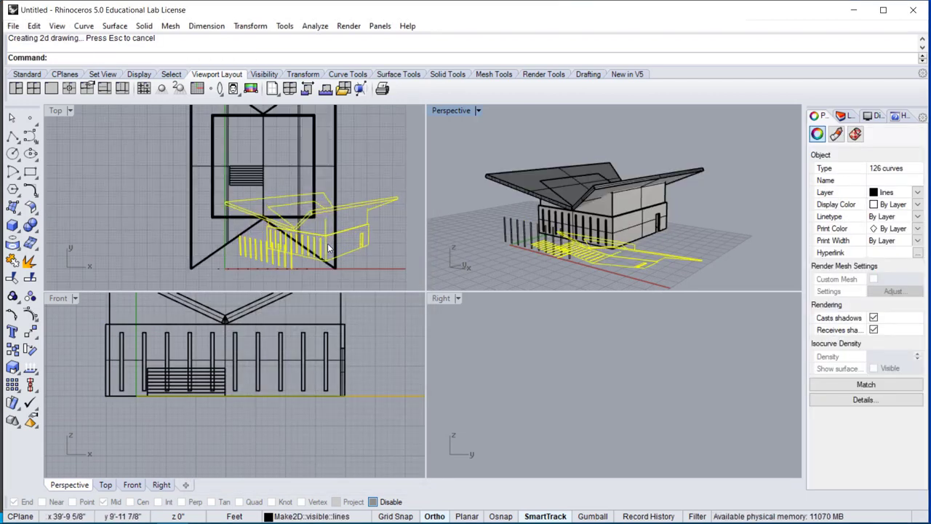
scroll(267, 236, "down", 10)
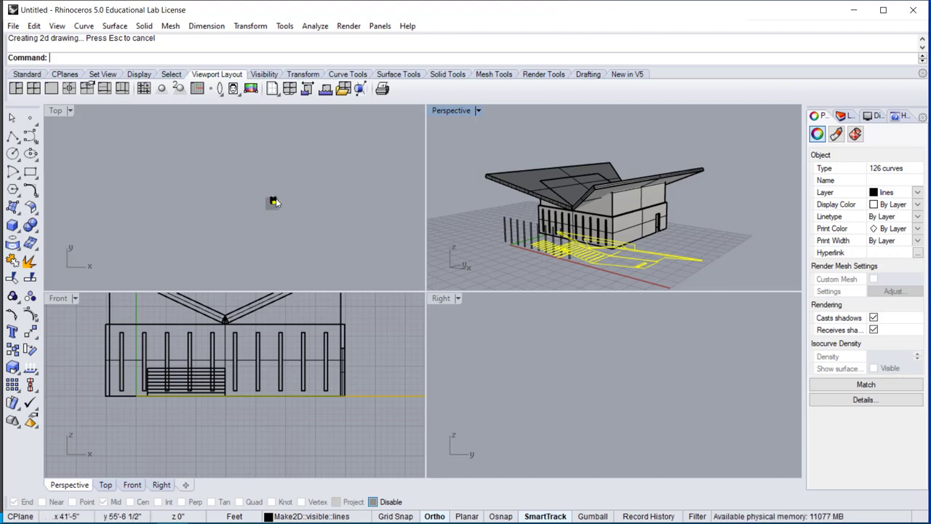
scroll(280, 207, "up", 10)
right_click_drag(280, 268, 209, 208)
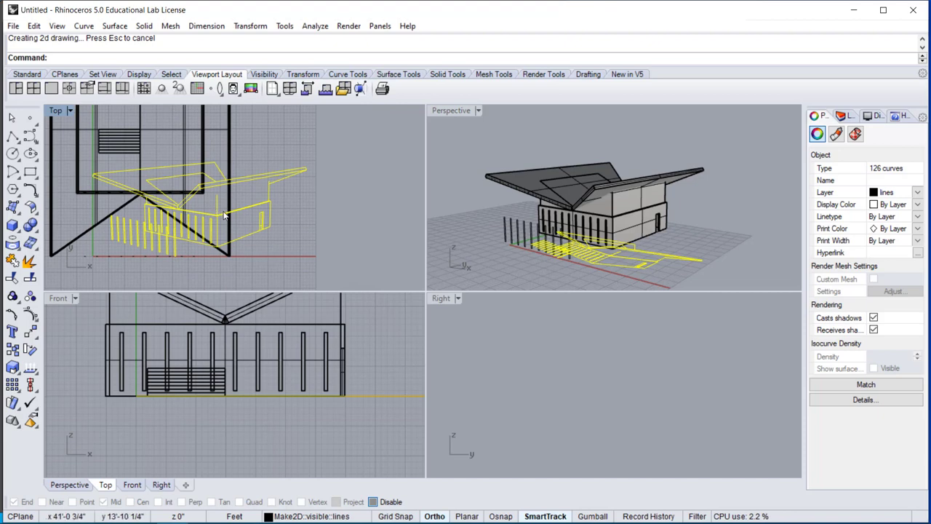
key("Return")
left_click(197, 217)
scroll(244, 210, "down", 10)
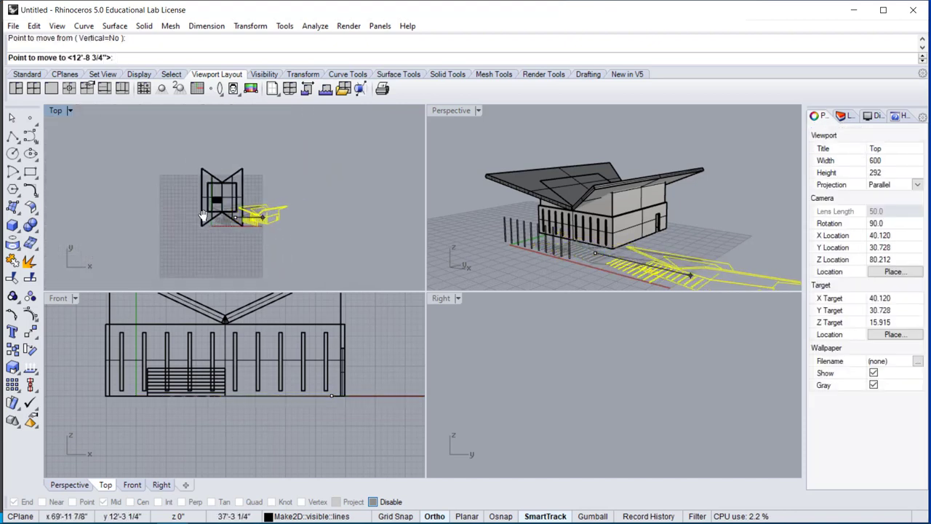
right_click_drag(262, 210, 144, 210)
left_click(262, 210)
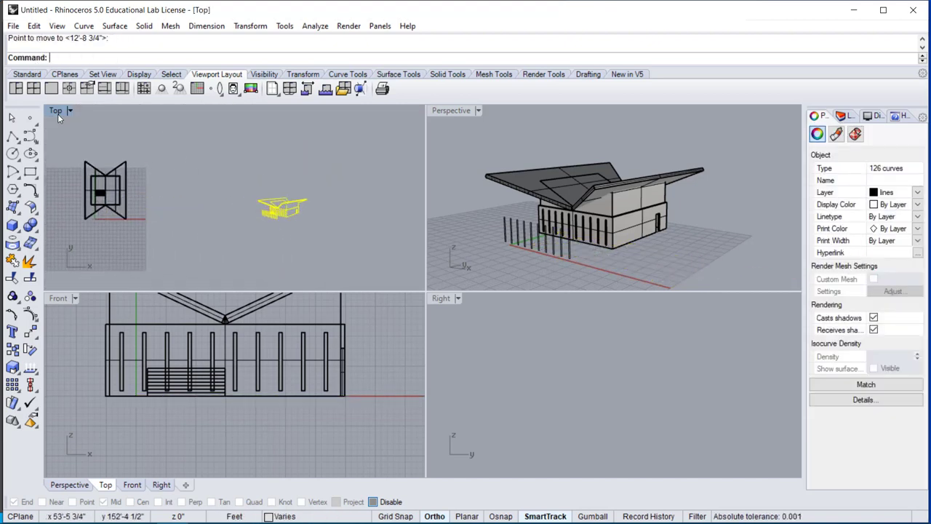
Step: Maximize the Top view and delete the loose slot outlines standing in front of the building in the 2D drawing
double_click(58, 112)
scroll(495, 308, "up", 14)
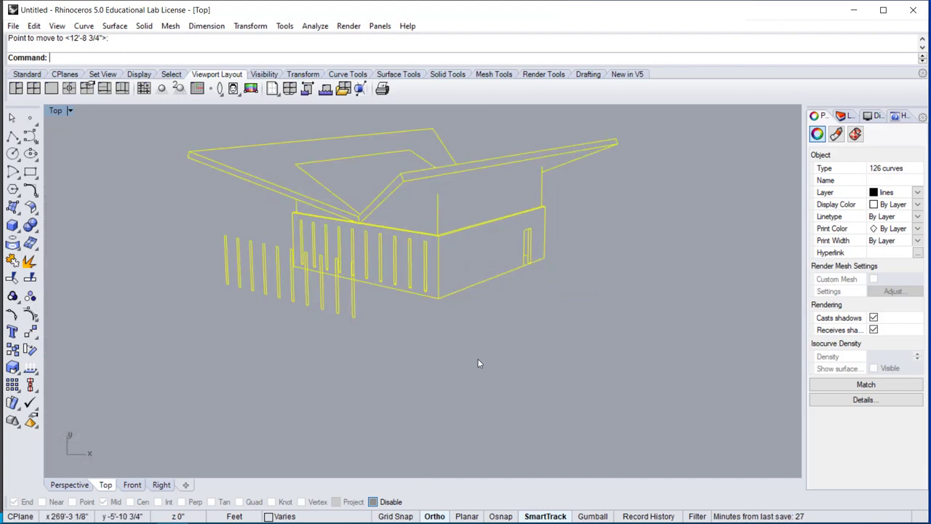
key("Escape")
mouse_move(430, 310)
right_mouse_down()
mouse_move(523, 340)
mouse_move(505, 344)
right_mouse_up()
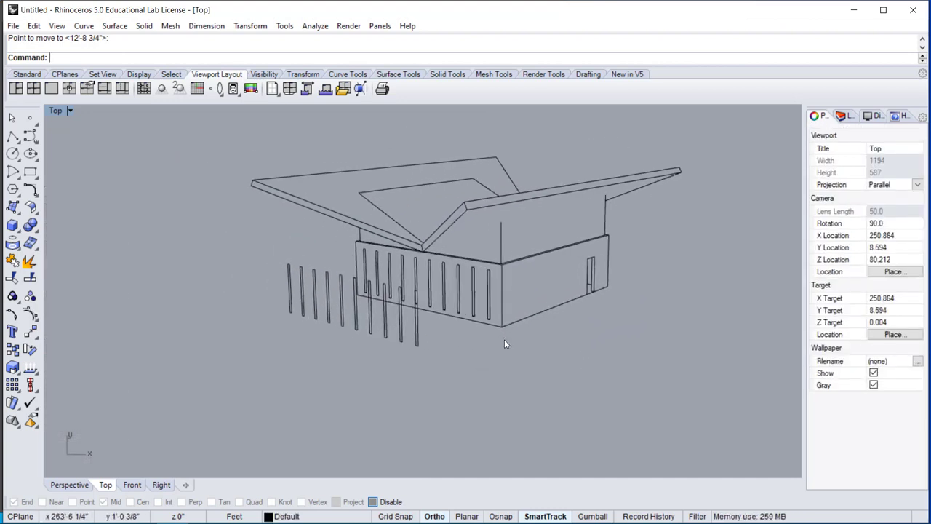
left_click_drag(335, 350, 321, 335)
key("Delete")
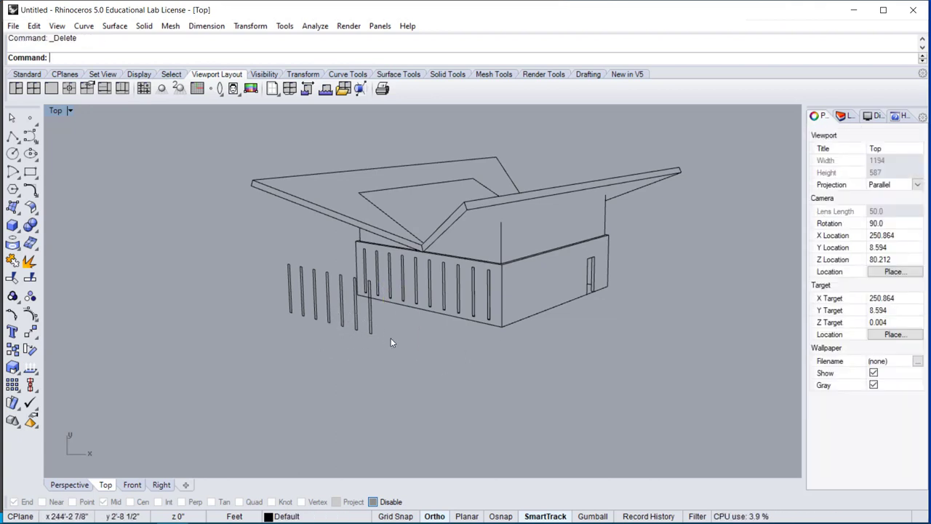
left_click_drag(391, 337, 281, 290)
key("Delete")
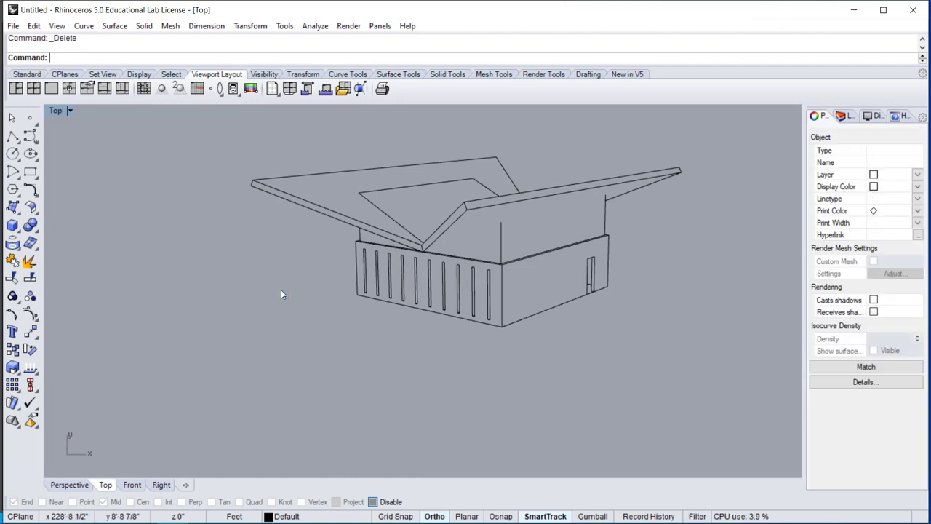
key("Delete")
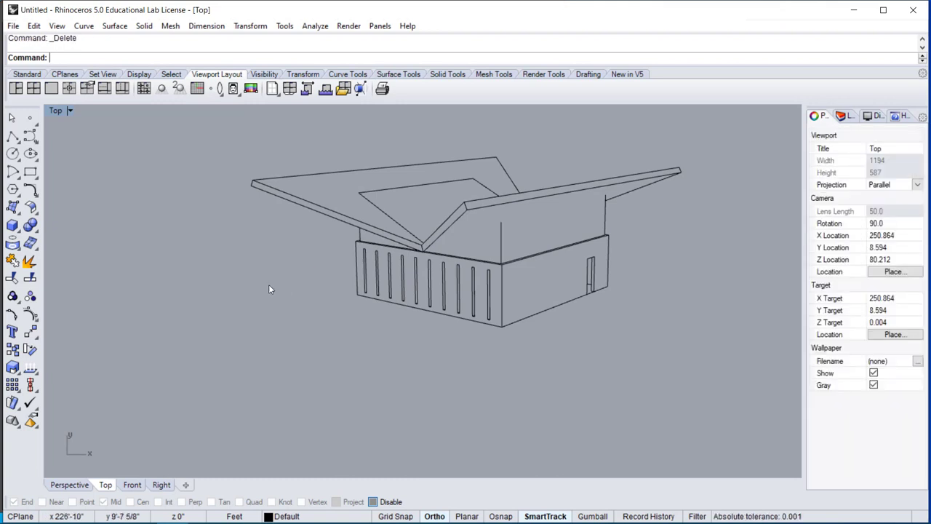
Step: Delete the three inner lines on the roof surface in the 2D perspective drawing
left_click(377, 207)
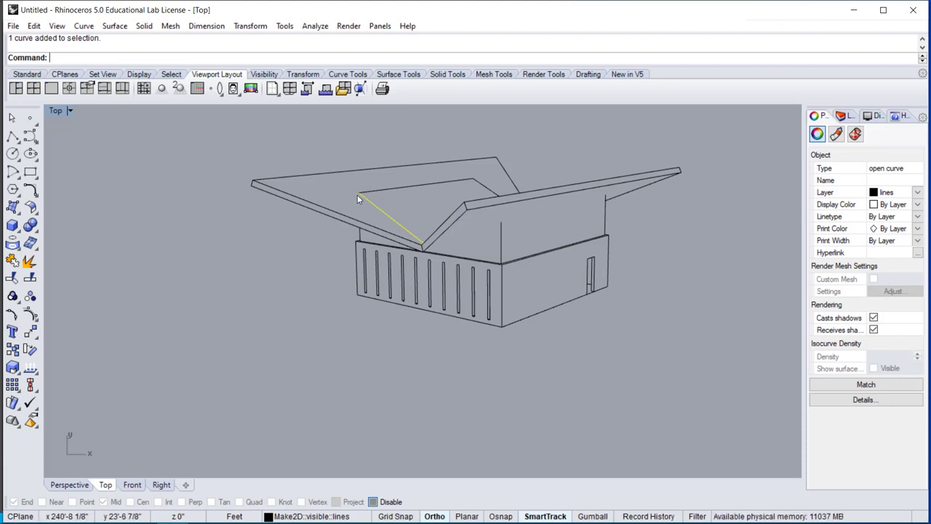
key("Delete")
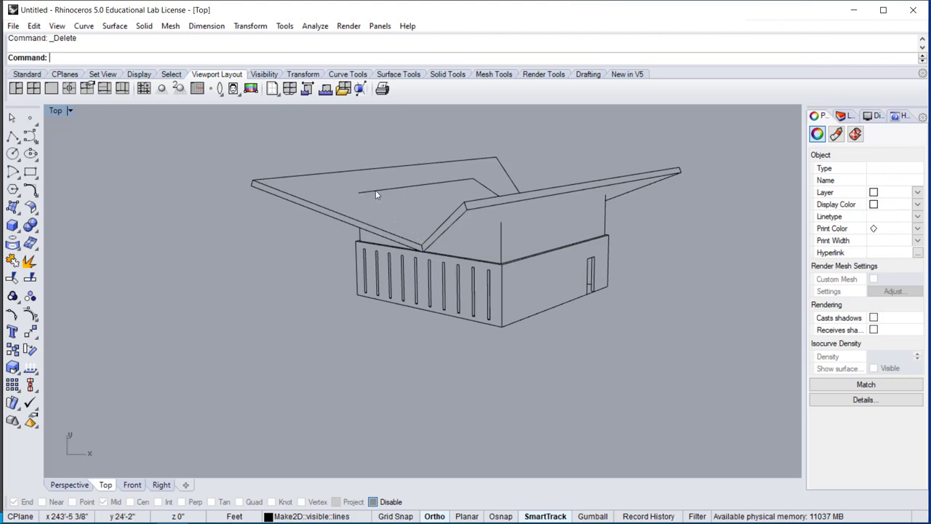
left_click(376, 189)
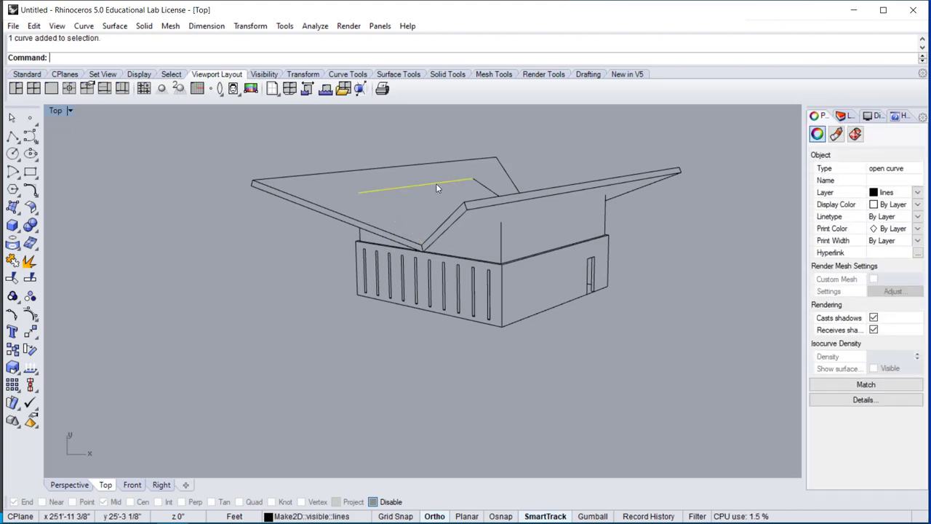
key("Delete")
left_click(484, 188)
key("Delete")
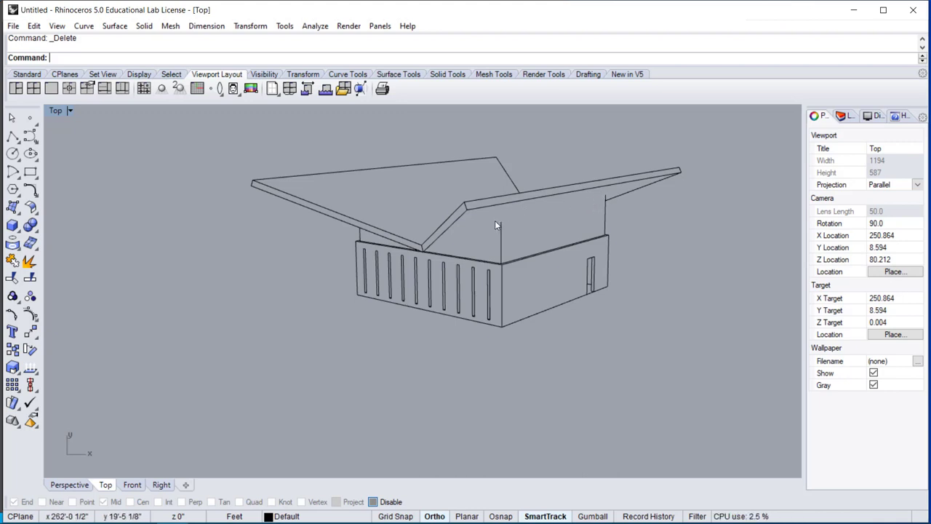
Step: With object snaps enabled, draw two lines joining the upper wall's far top corner to its near corner and on to the roof valley
type("Line")
key("Return")
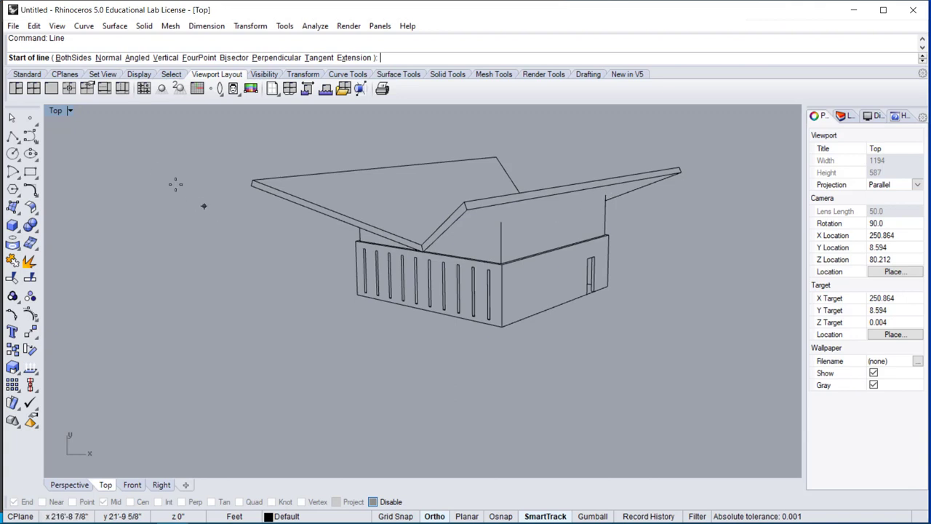
left_click(372, 501)
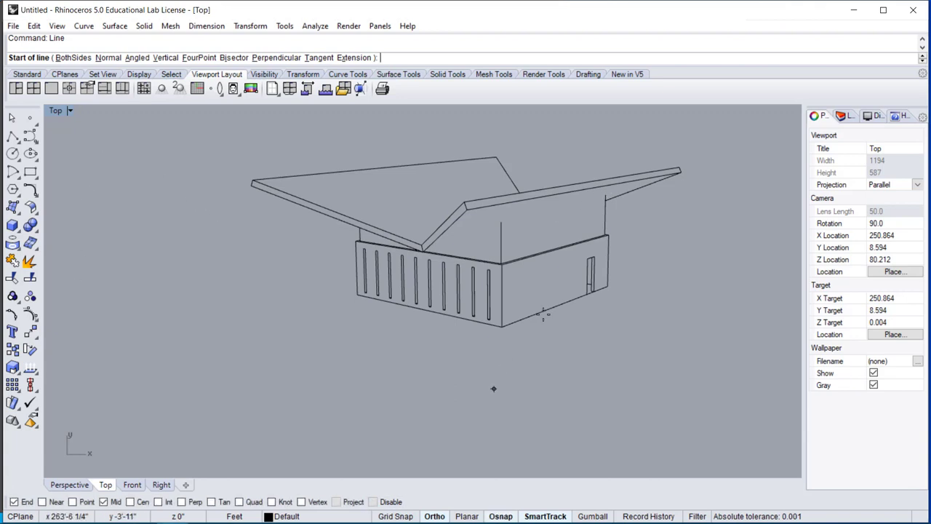
left_click(605, 195)
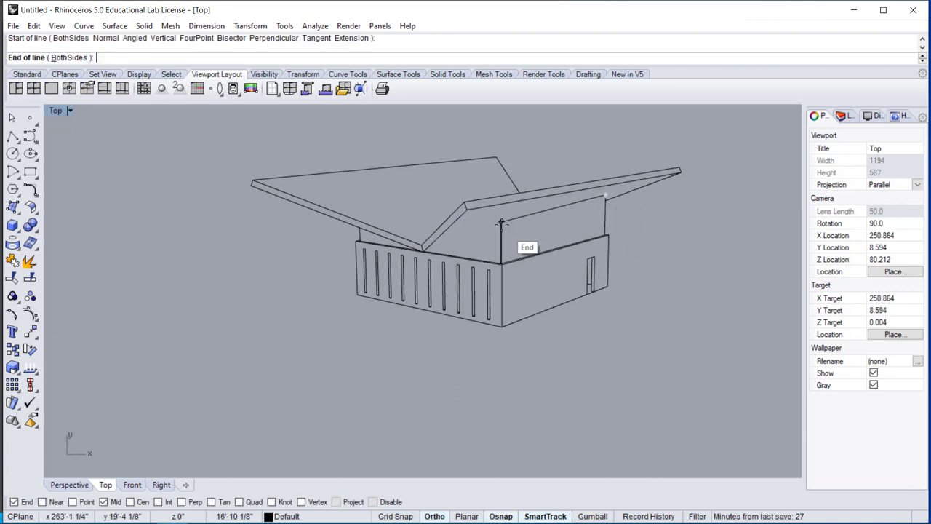
left_click(499, 221)
key("Return")
left_click(498, 224)
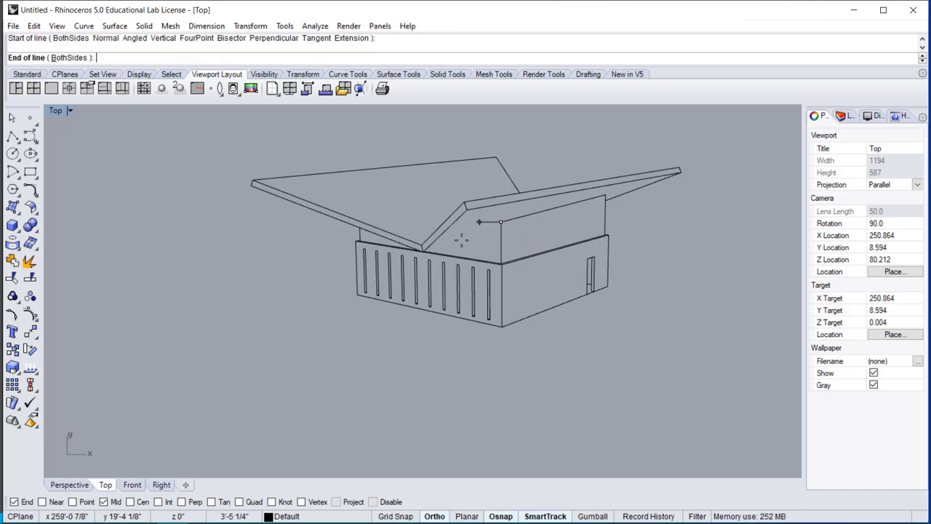
left_click(420, 249)
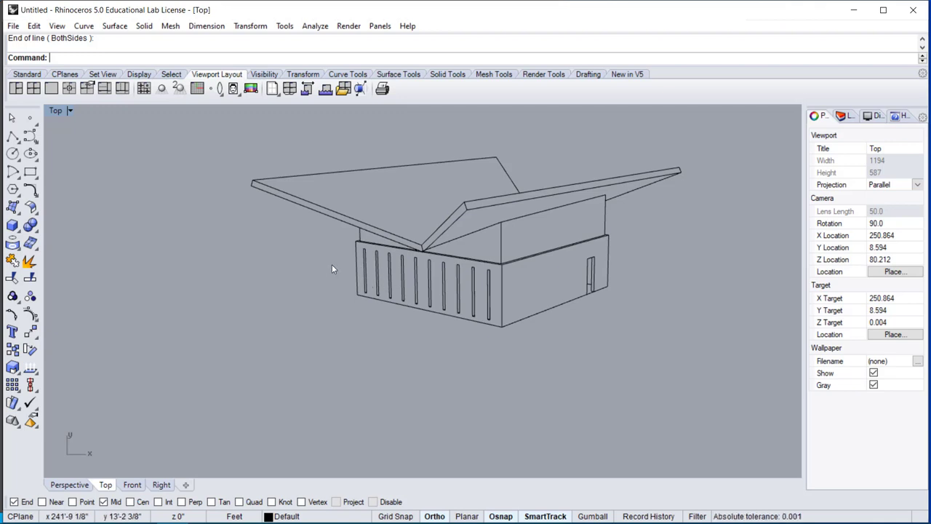
Step: Create a Make2D line drawing of the whole 3D model from the Front view, using the Current View layout without hidden lines
scroll(332, 267, "down", 6)
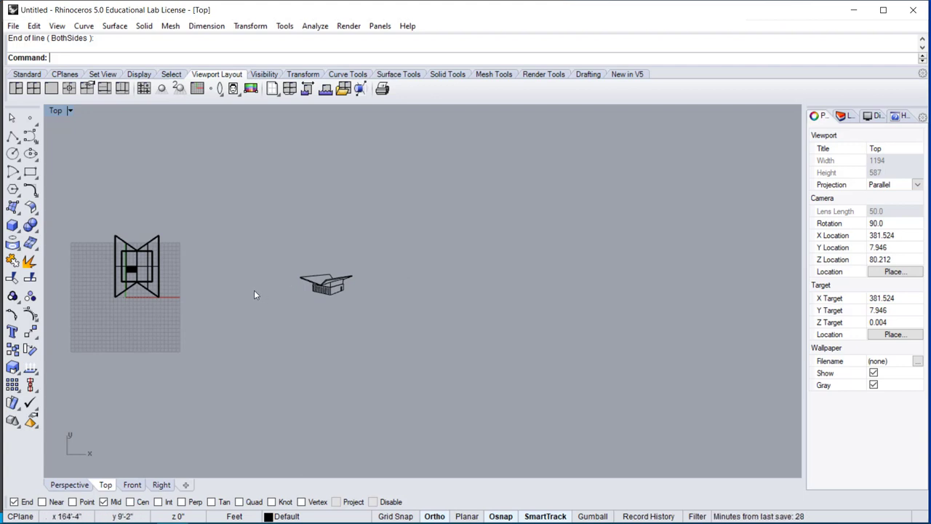
right_click_drag(281, 278, 353, 267)
scroll(354, 267, "up", 4)
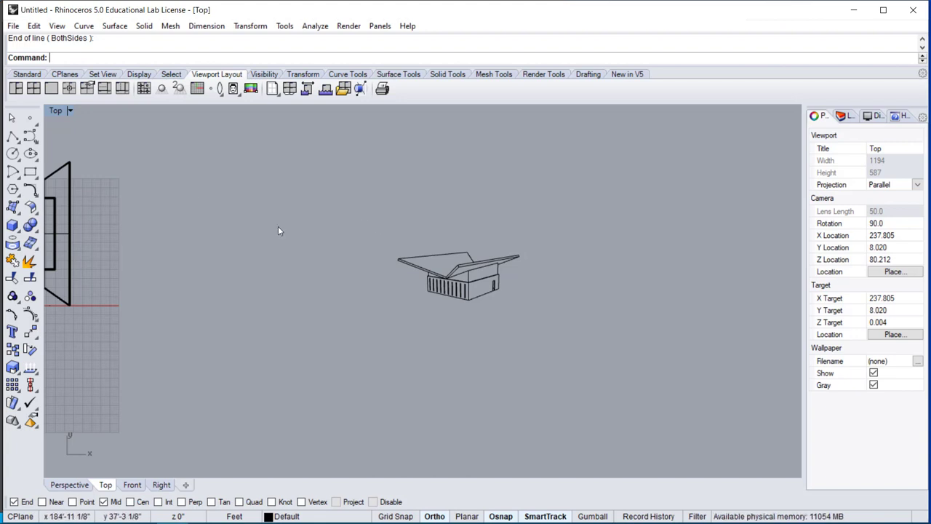
double_click(53, 112)
scroll(212, 313, "down", 6)
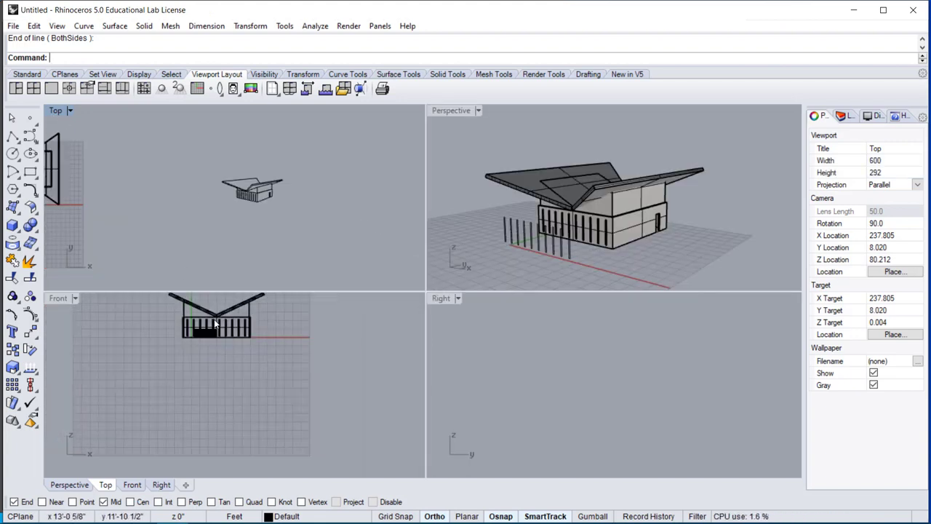
left_click_drag(151, 311, 289, 358)
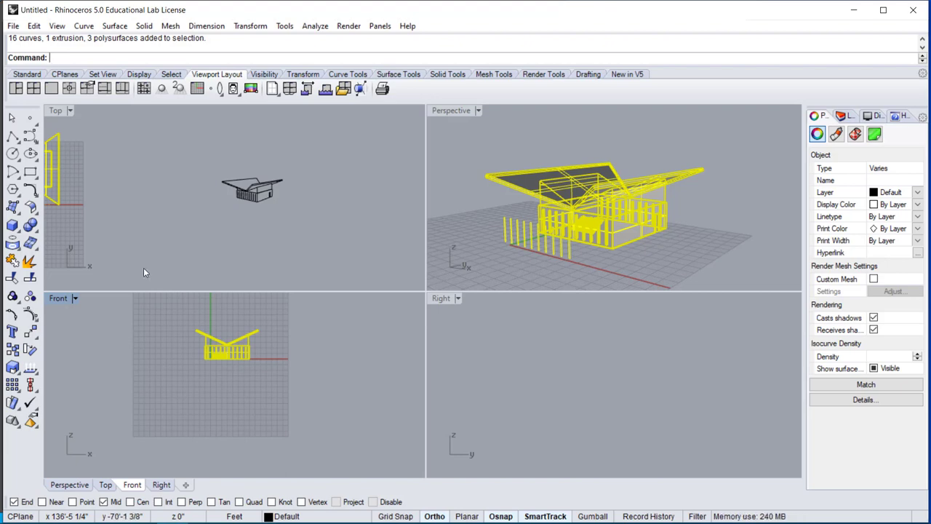
scroll(236, 352, "up", 2)
scroll(179, 322, "up", 4)
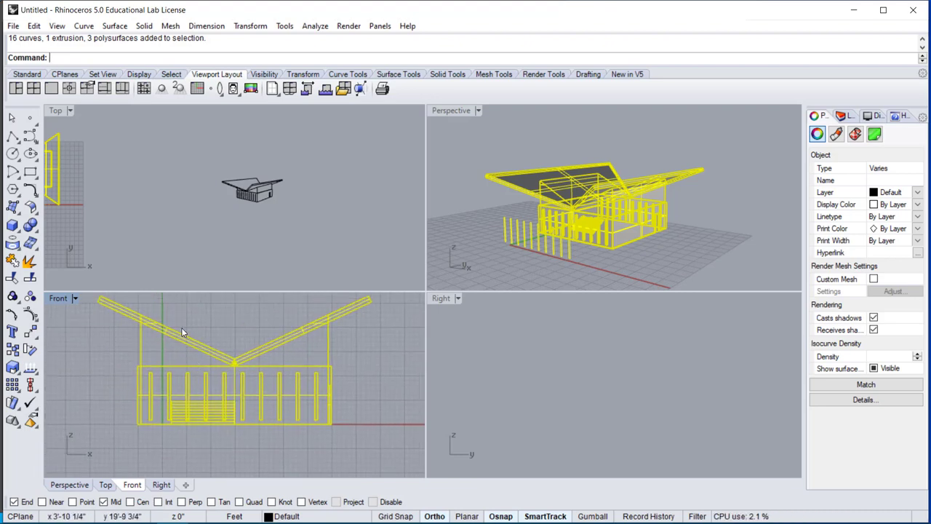
double_click(54, 297)
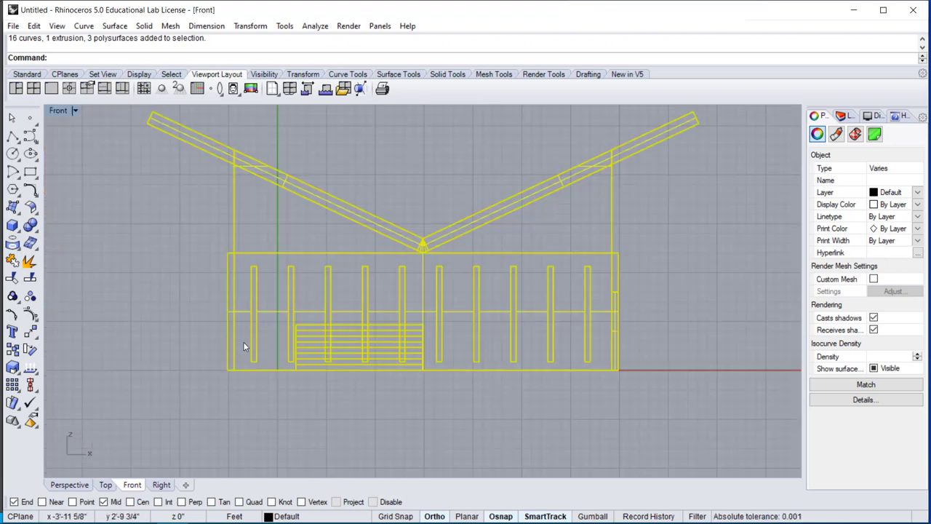
scroll(243, 349, "down", 3)
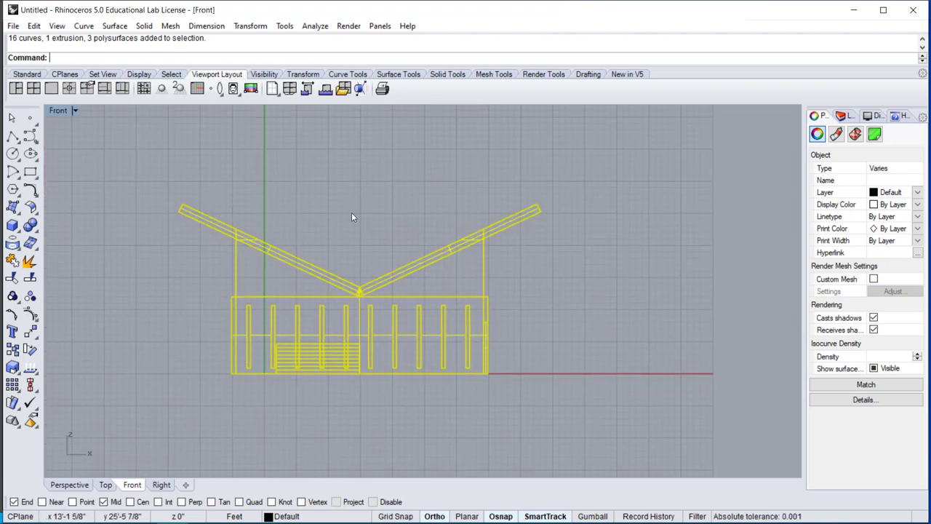
type("Make2D")
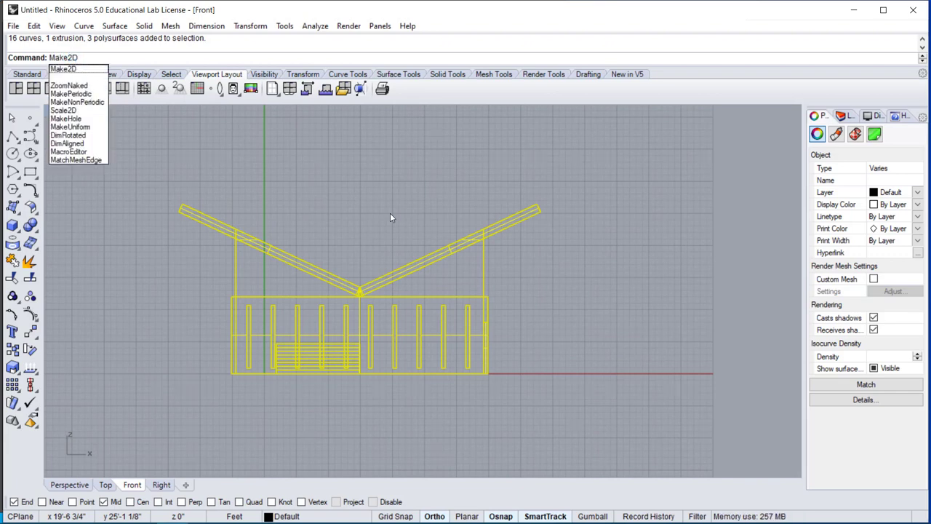
key("Return")
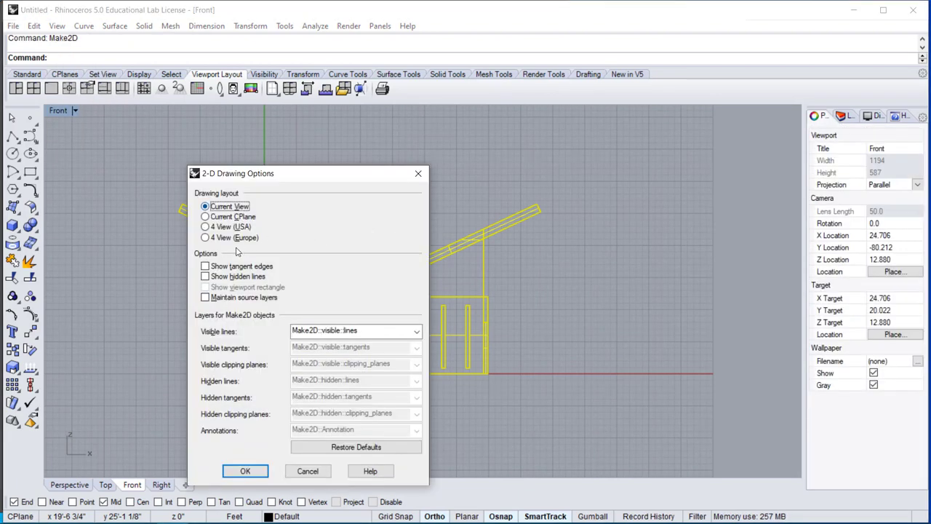
left_click(245, 471)
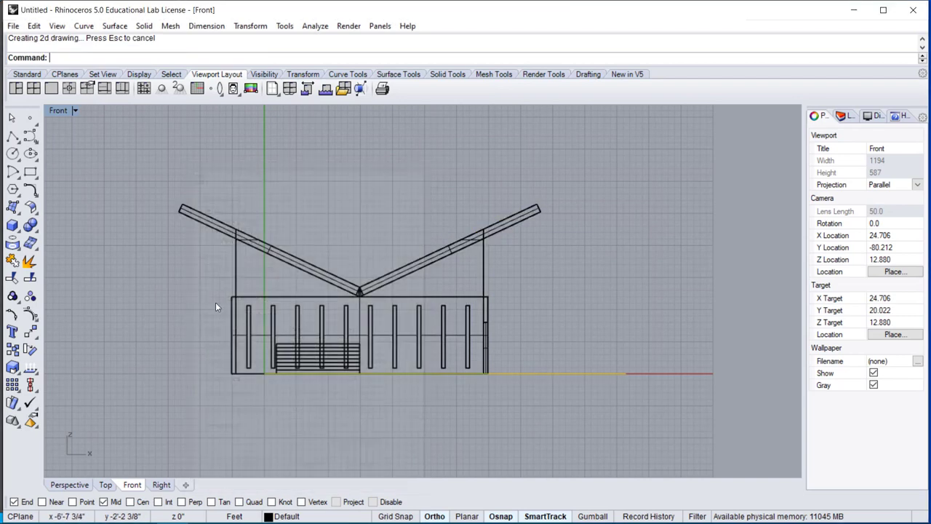
Step: Move the front elevation drawing horizontally in the Top view, away from the model's plan and beyond the 2D perspective drawing
double_click(59, 112)
scroll(139, 198, "up", 8)
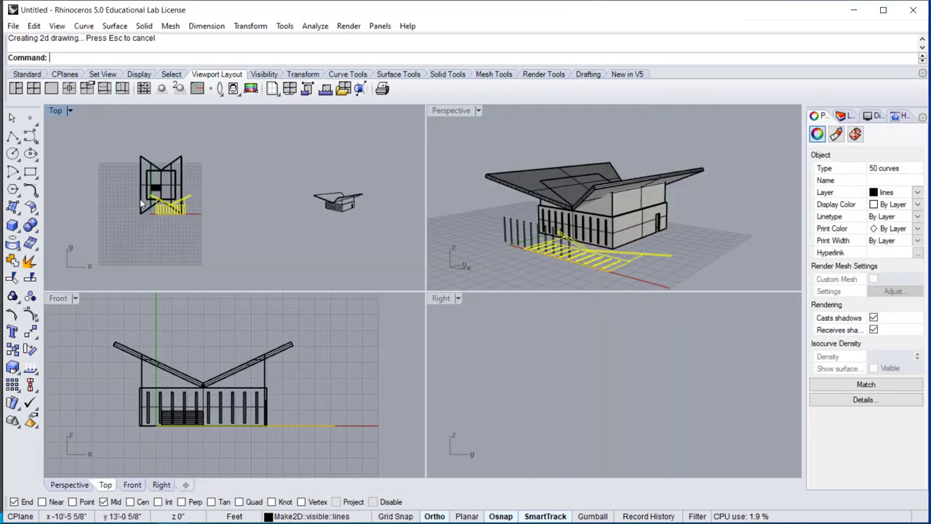
right_click_drag(225, 231, 204, 225)
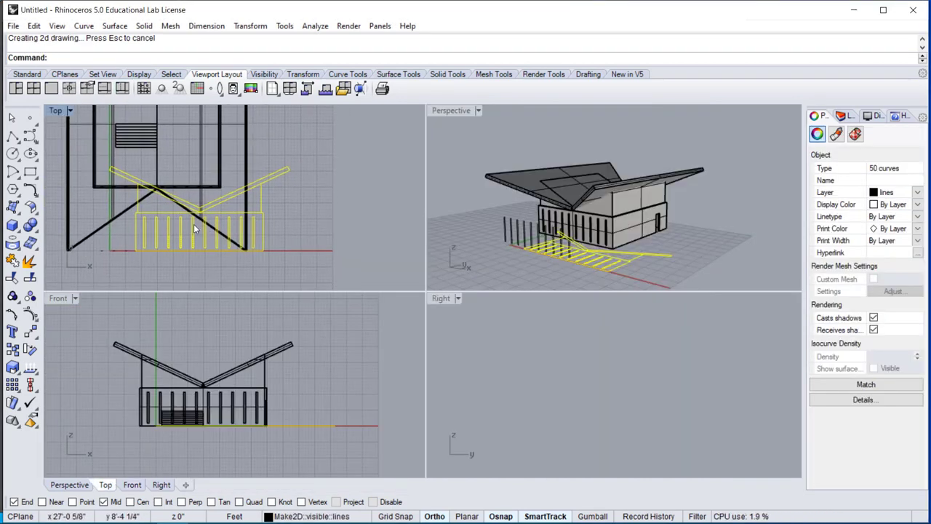
type("m")
key("Return")
left_click(192, 233)
scroll(248, 229, "down", 6)
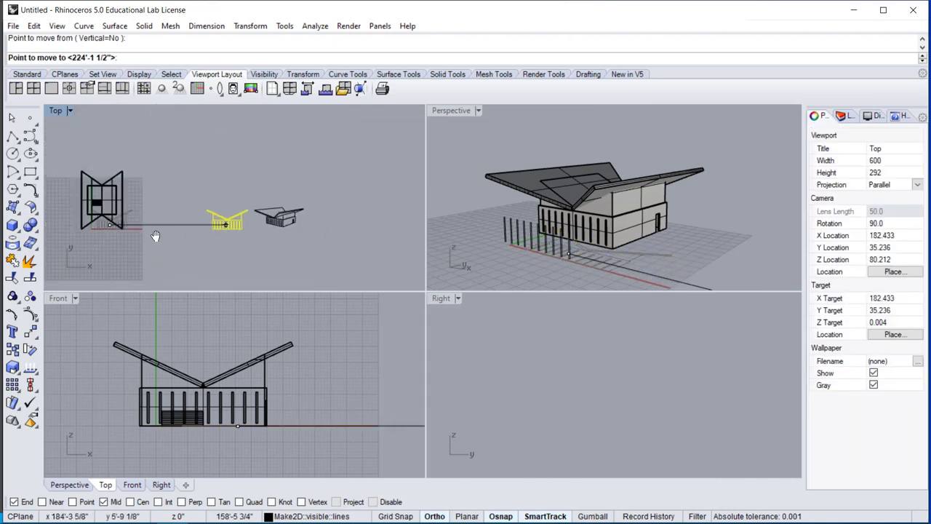
left_click(218, 244)
key("Escape")
scroll(213, 221, "up", 6)
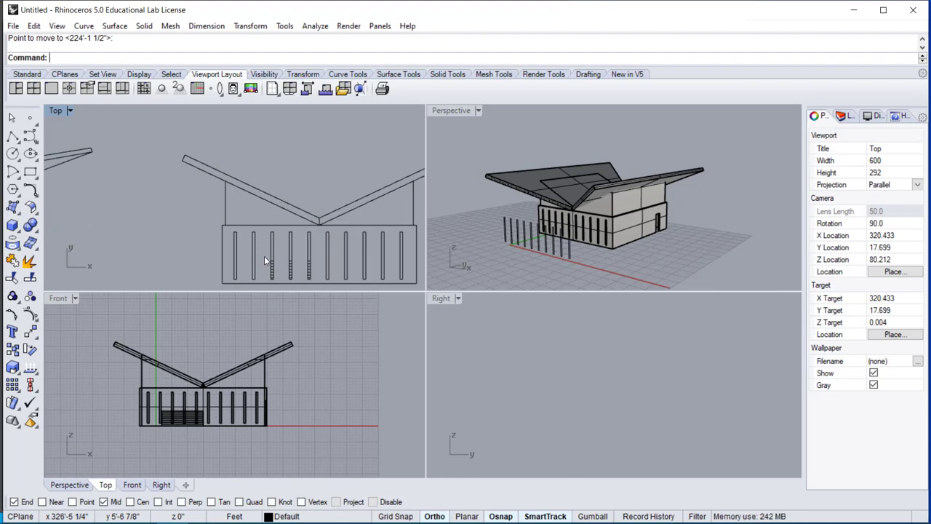
scroll(264, 256, "down", 3)
Step: Create a Make2D line drawing of the building from the Right view, using the Current View layout without hidden lines
scroll(558, 251, "down", 3)
scroll(618, 339, "down", 3)
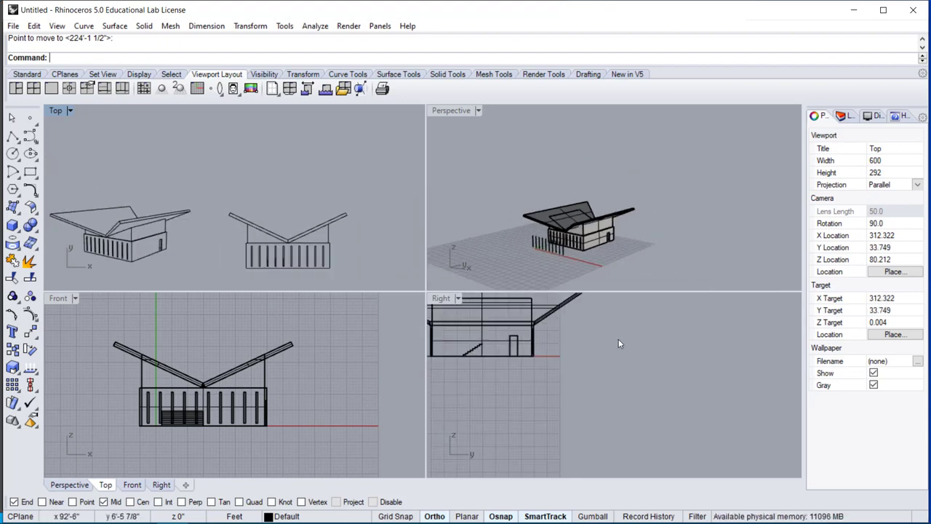
scroll(619, 339, "down", 4)
right_click_drag(528, 338, 589, 385)
scroll(588, 384, "up", 2)
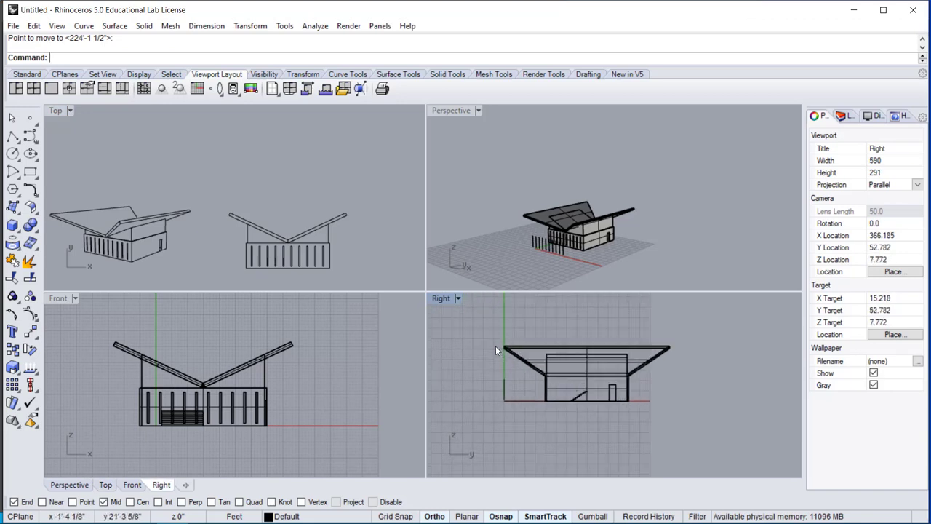
left_click_drag(494, 337, 700, 420)
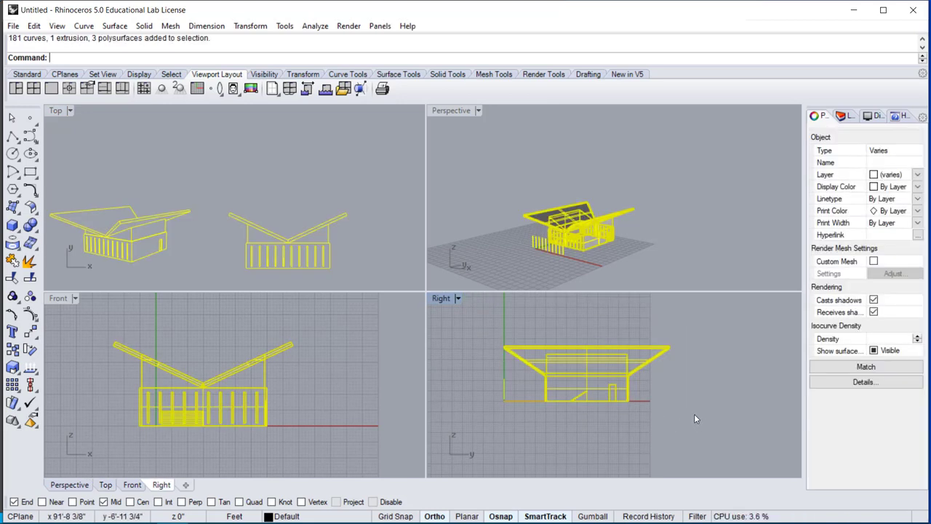
type("Make2D")
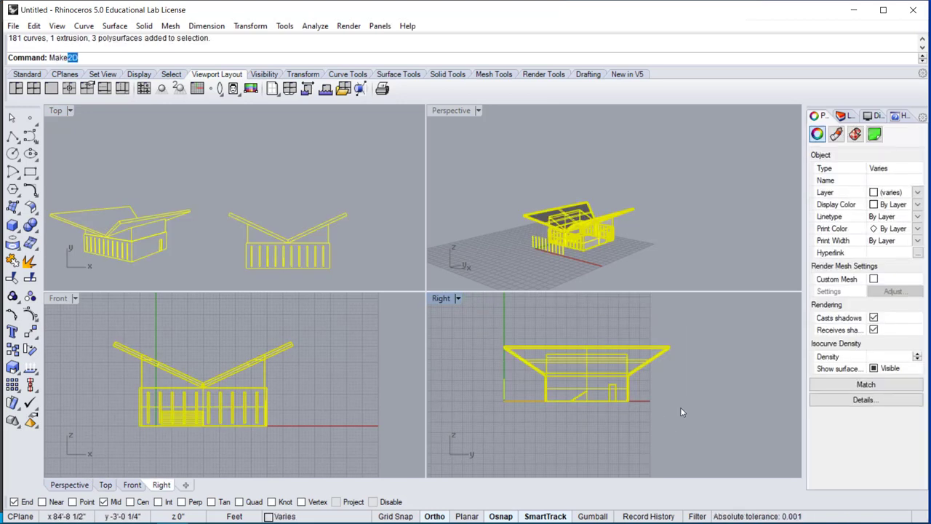
key("Return")
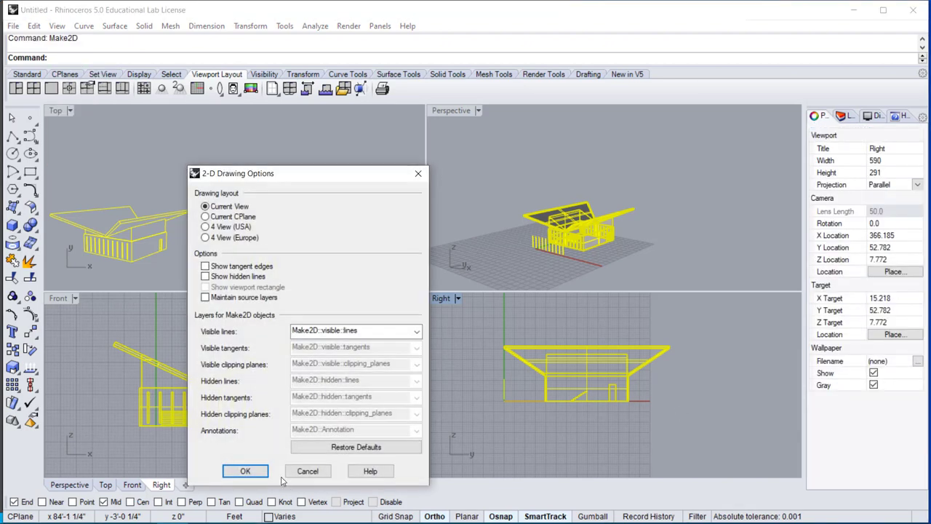
left_click(247, 472)
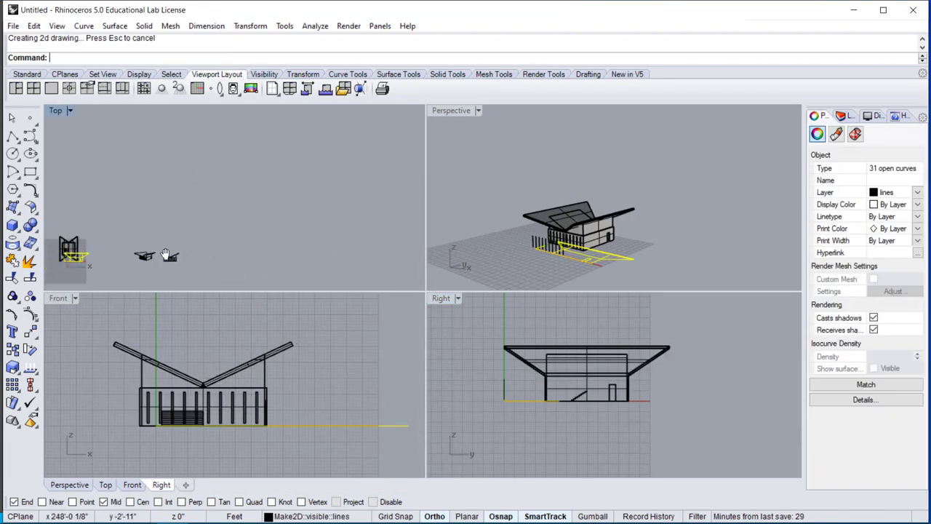
Step: Move the side elevation drawing horizontally in the Top view, beyond the front elevation drawing
right_click_drag(165, 254, 207, 239)
left_click(102, 254)
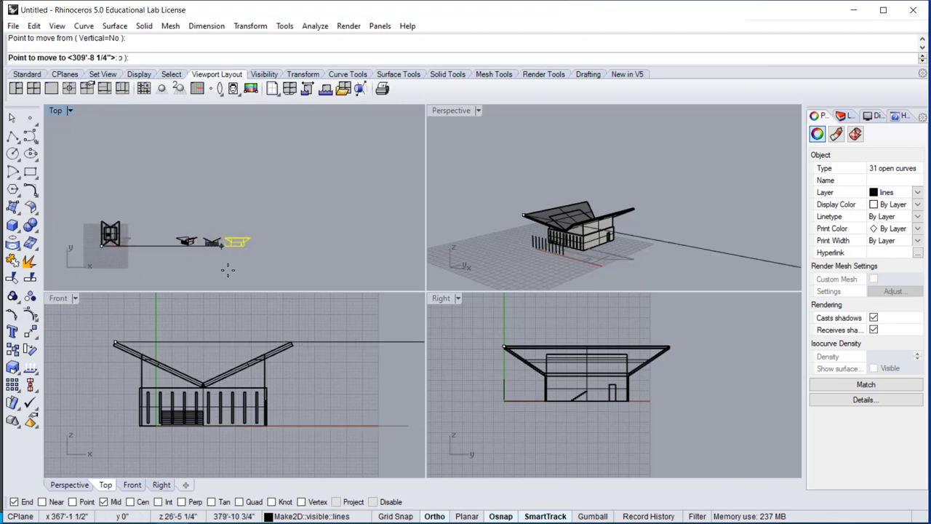
left_click(240, 255)
Step: Delete the two stray lines, one vertical and one along the ground, beside the building in the side elevation drawing
scroll(238, 251, "up", 2)
scroll(237, 250, "up", 5)
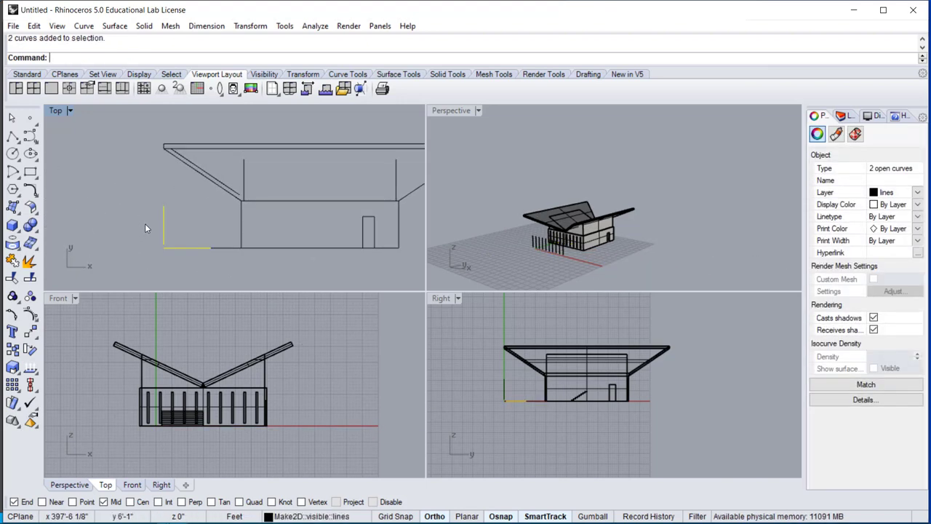
key("Delete")
scroll(215, 232, "down", 2)
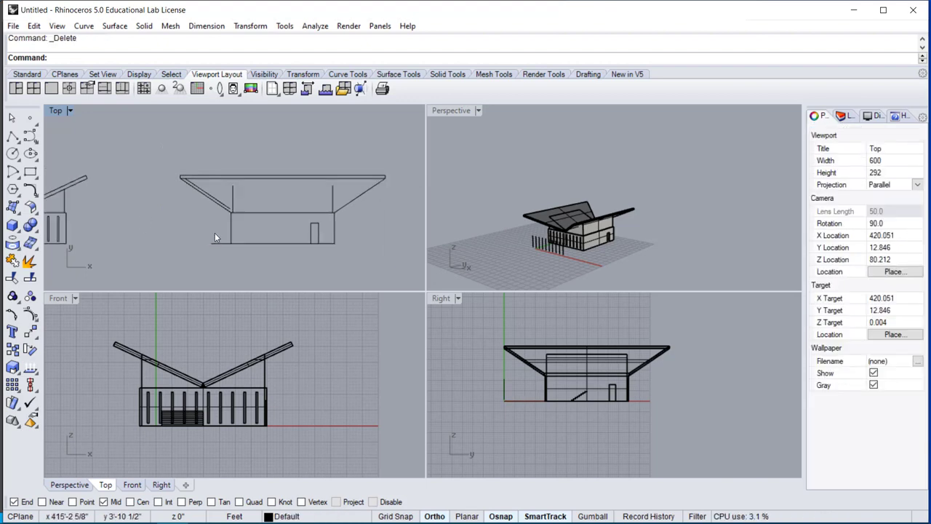
Step: Draw a horizontal line joining the upper ends of the two upper-wall verticals in the side elevation drawing
scroll(253, 208, "up", 4)
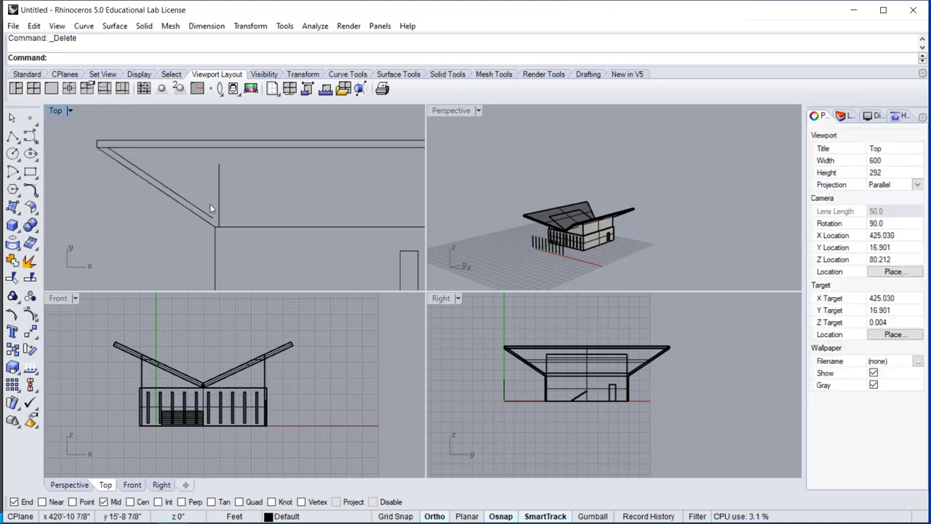
right_click_drag(187, 206, 104, 210)
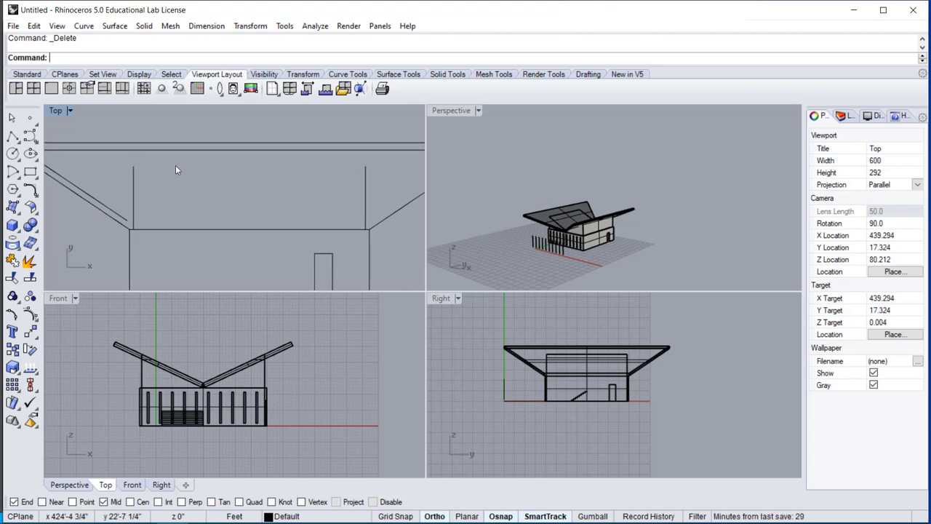
type("line")
key("Return")
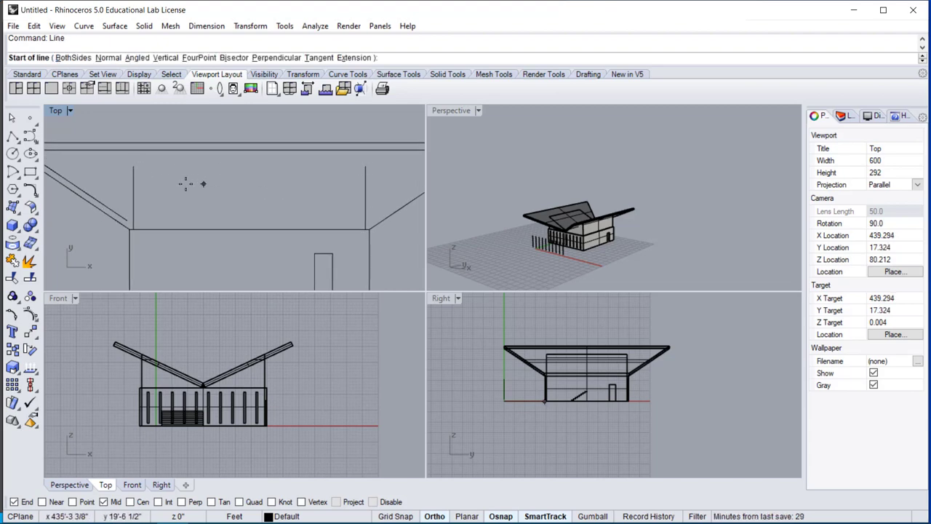
left_click(134, 166)
left_click(361, 166)
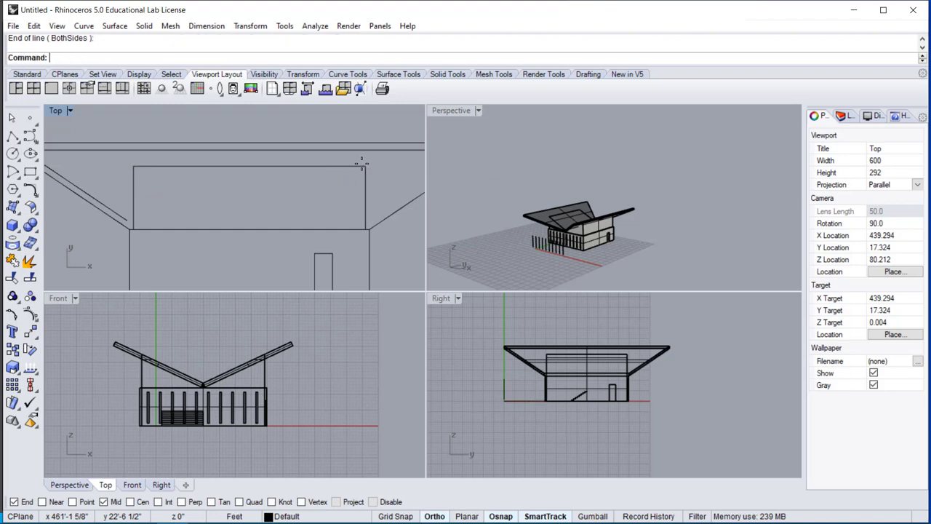
Step: Delete the inner sloping line under the roof and the ground line segment extending past the wall in the side elevation
scroll(101, 236, "down", 3)
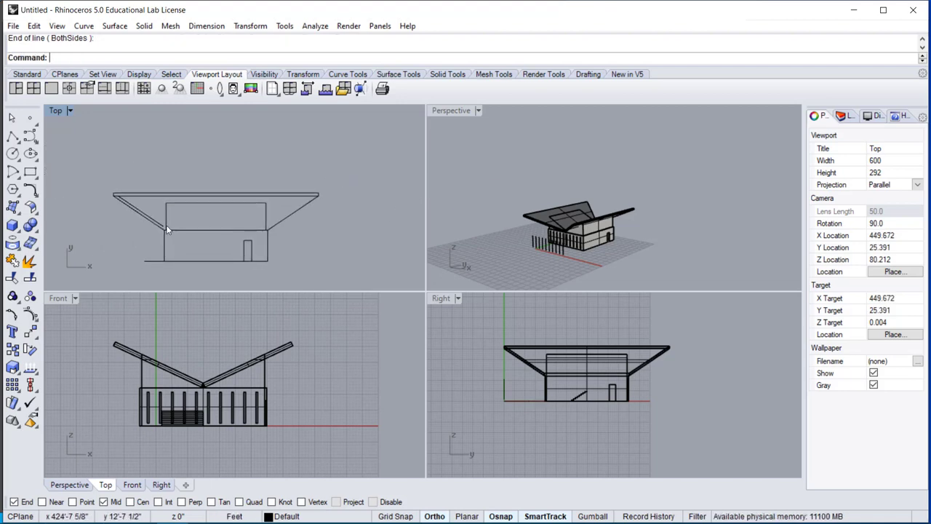
left_click(156, 222)
key("Delete")
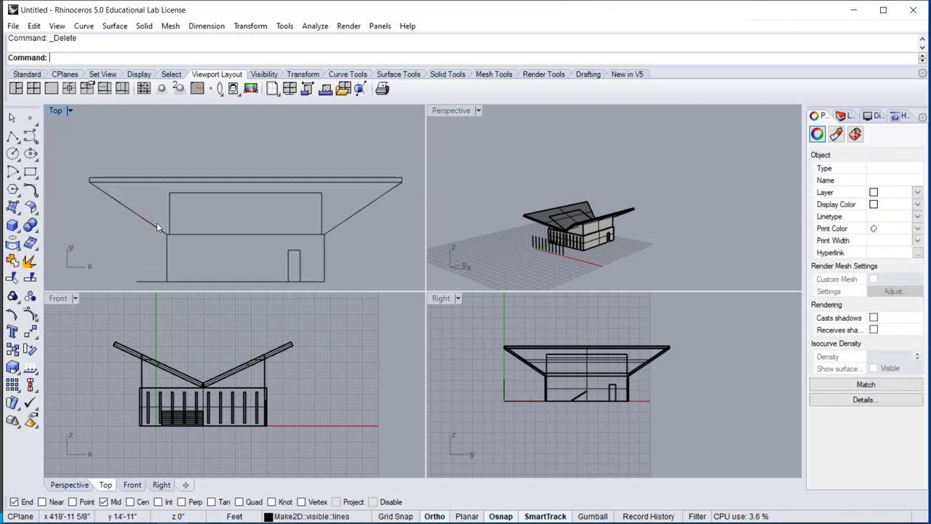
left_click(146, 281)
key("Delete")
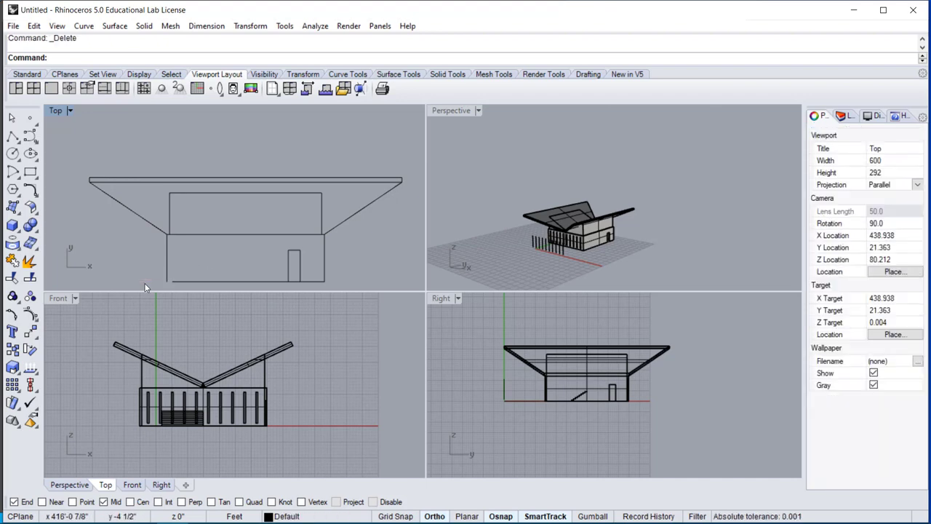
Step: Draw a short line closing the gap between the side elevation's ground line and the lower end of its wall
scroll(187, 283, "up", 4)
type("line")
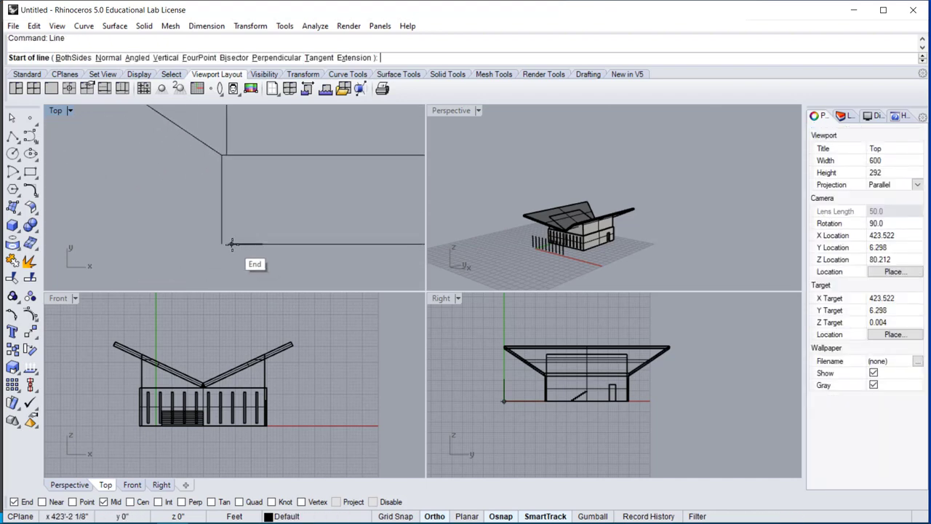
key("Return")
left_click(221, 244)
key("Escape")
scroll(186, 240, "down", 5)
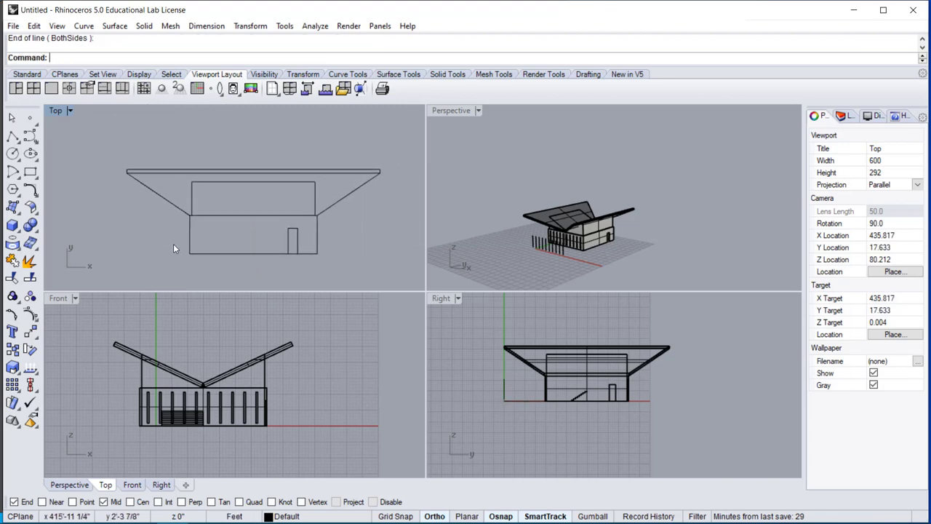
right_click_drag(179, 239, 194, 234)
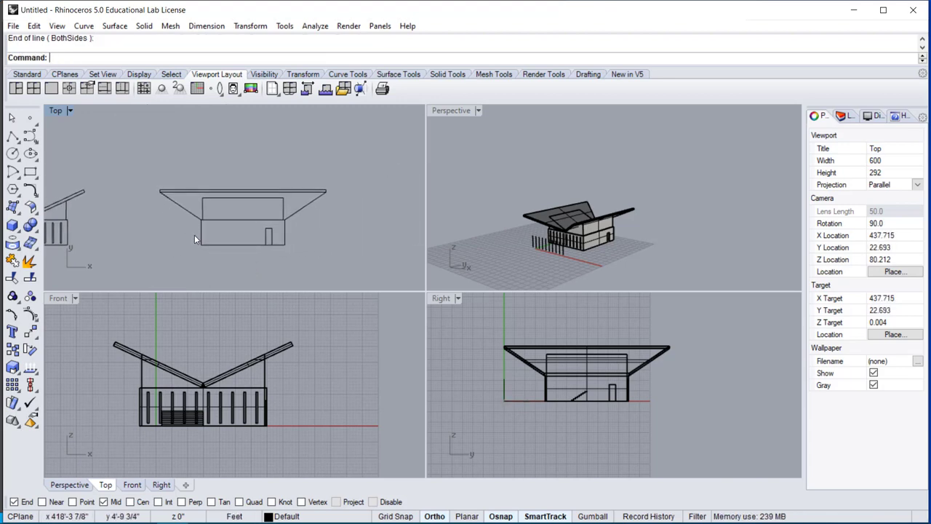
scroll(193, 234, "down", 4)
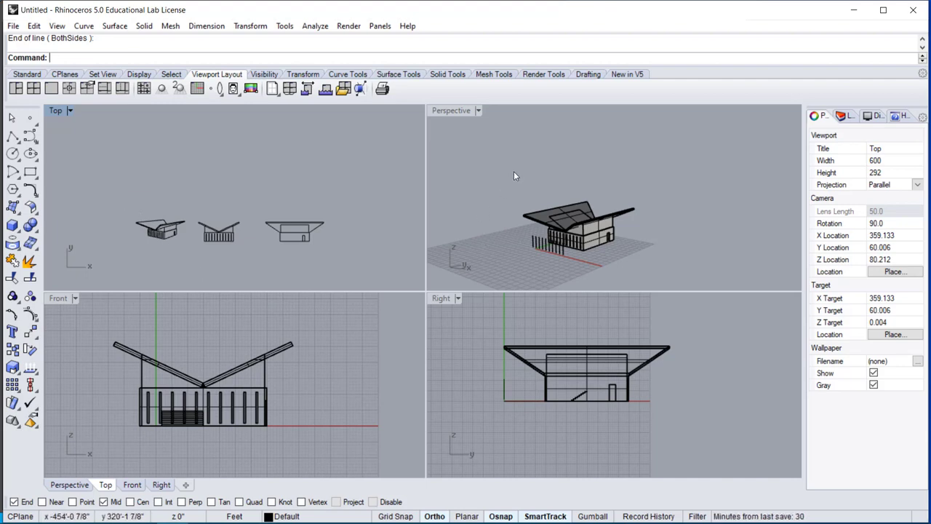
Step: Select the whole 3D building model in the Perspective view and examine the perspective line drawing up close in the Top view
left_click_drag(501, 164, 665, 284)
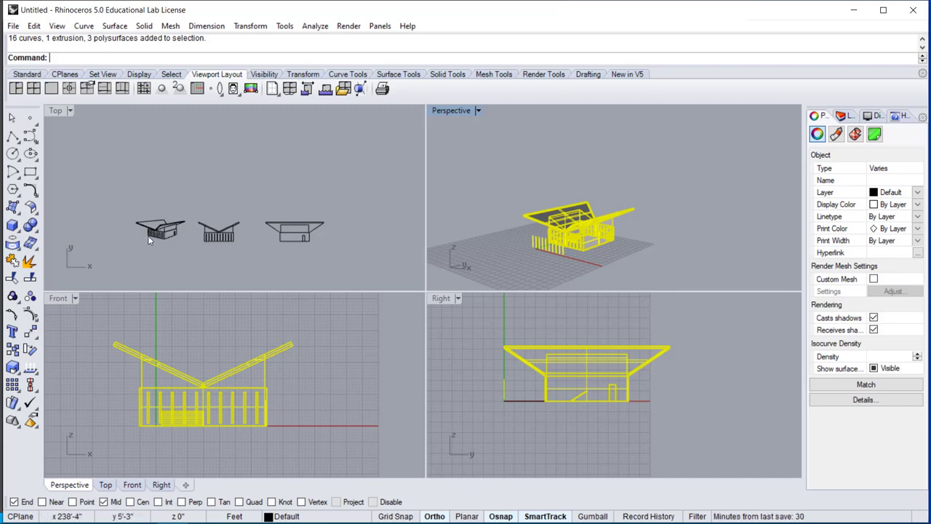
scroll(171, 228, "up", 5)
scroll(171, 227, "up", 2)
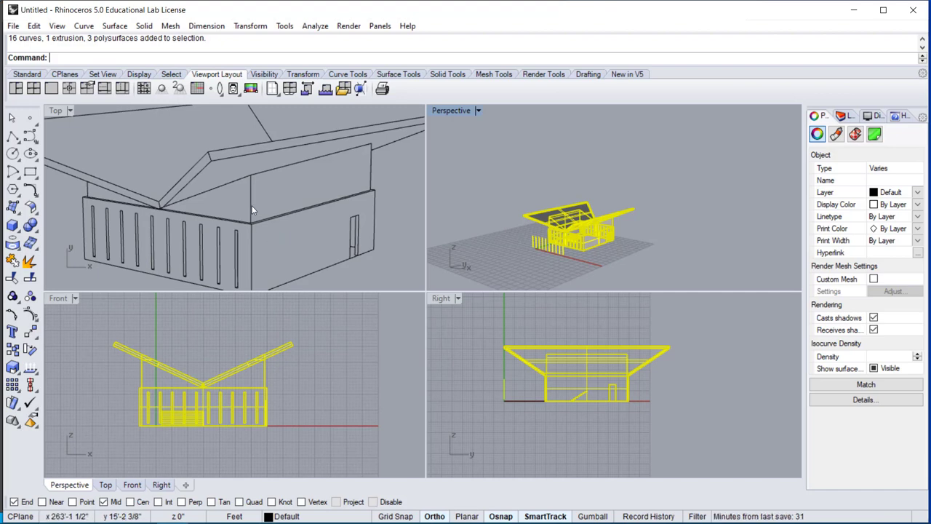
scroll(245, 218, "down", 2)
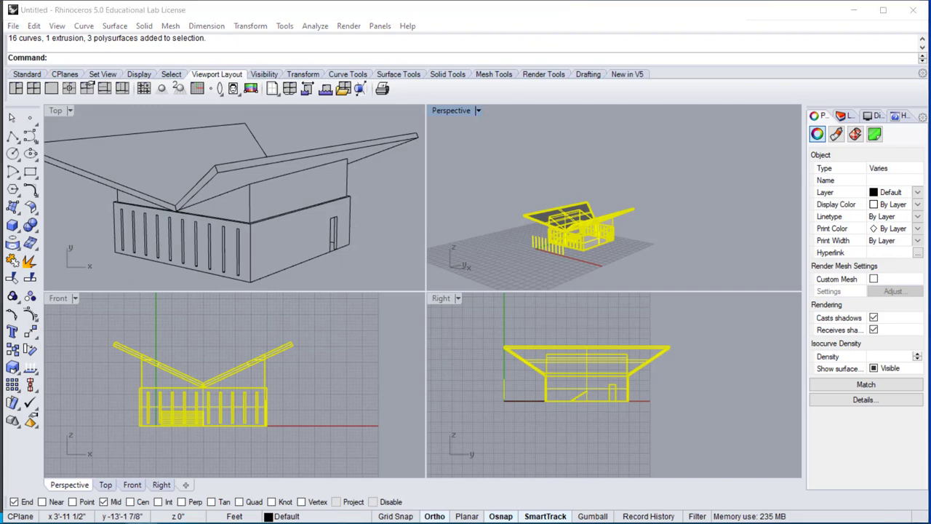
Step: Switch to Chrome, search Google Images for architecture plans, and open the House Plans Helper page of the Architectural Floor Plans result
key("alt+Tab")
left_click(269, 17)
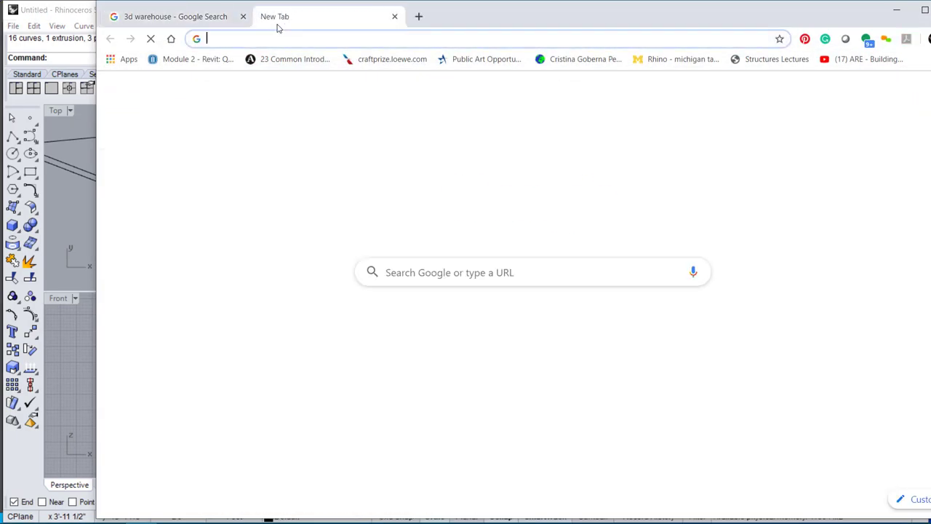
type("architecture plan")
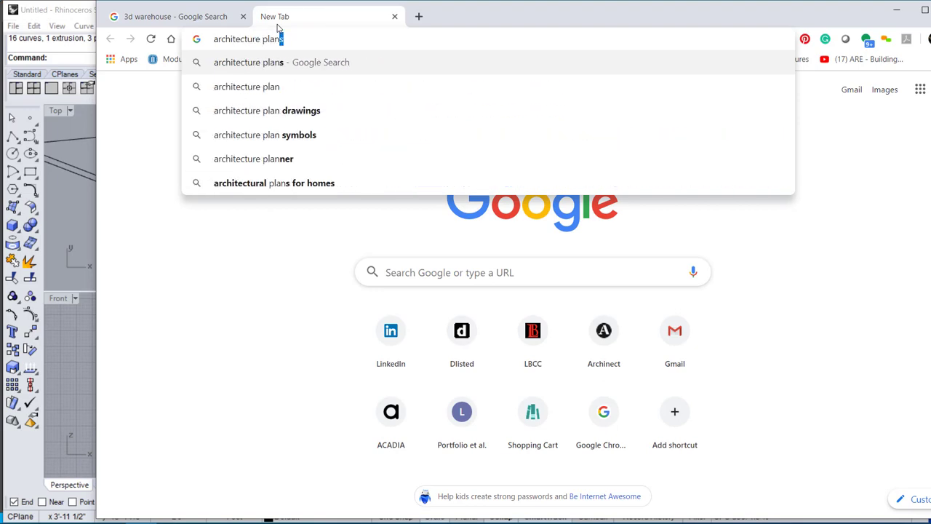
key("Return")
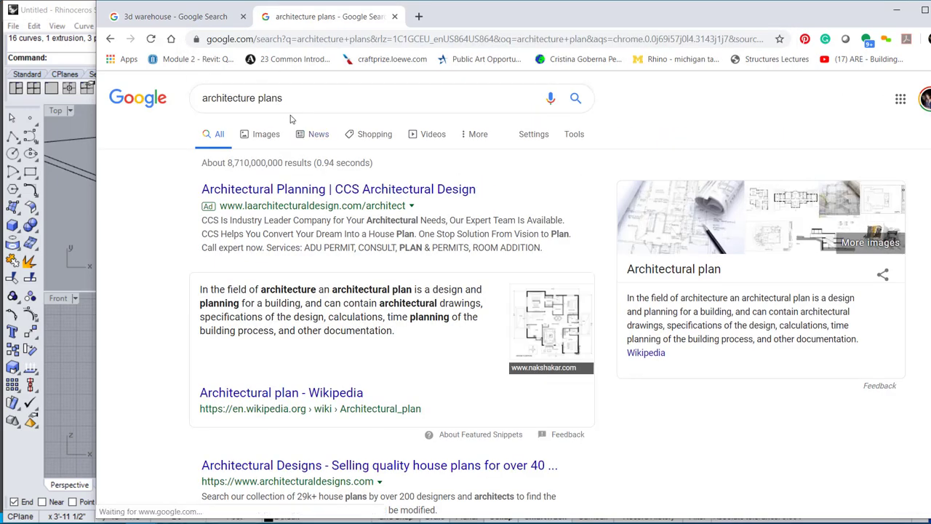
left_click(267, 133)
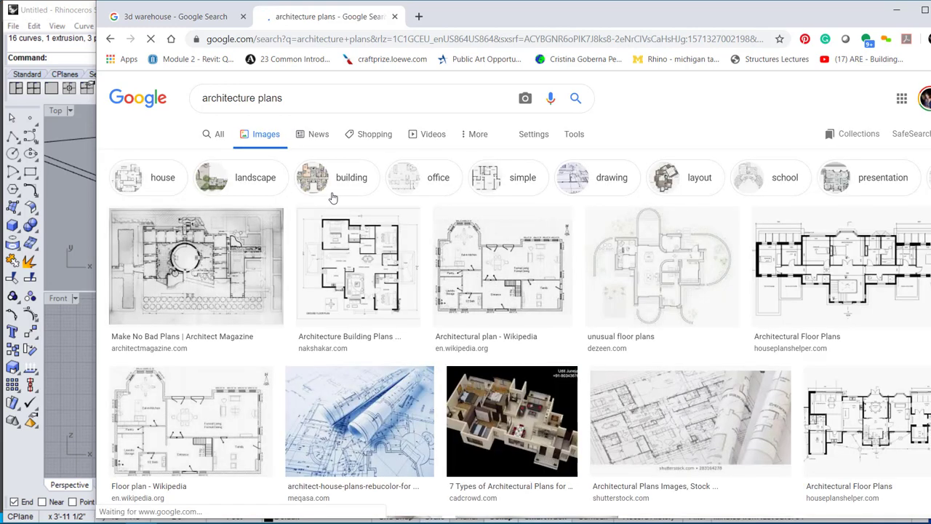
left_click(825, 257)
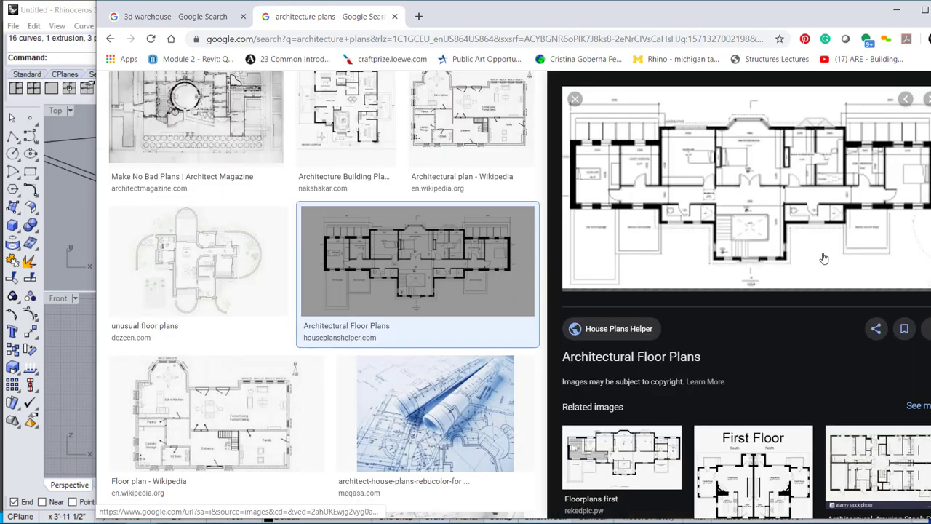
left_click(741, 211)
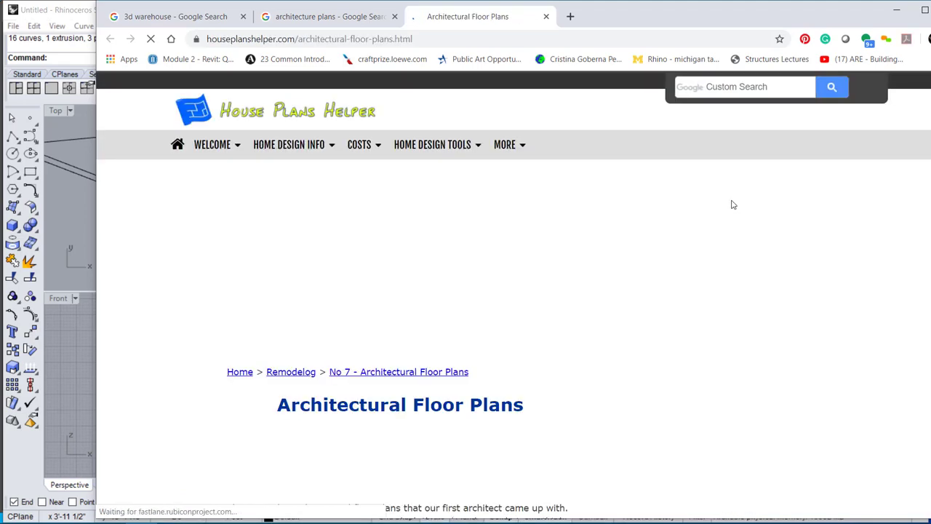
Step: Examine the line weights in the floor plan drawing with the extra bedrooms downstairs, with the page enlarged to 175%
scroll(509, 229, "down", 10)
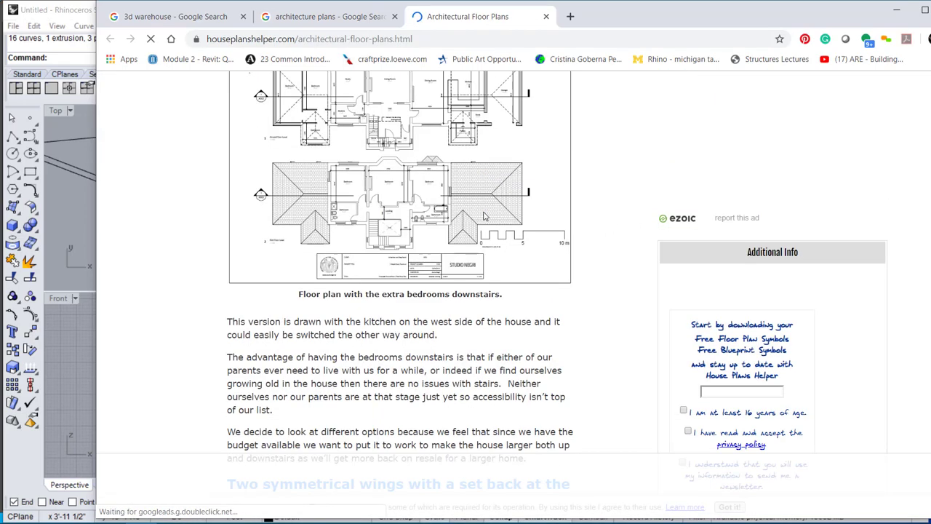
scroll(435, 206, "up", 2)
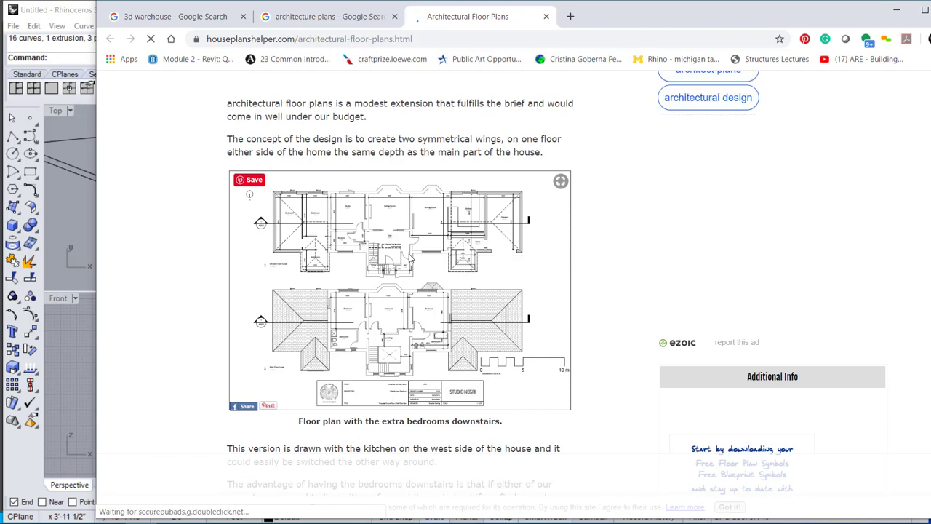
right_click(380, 278)
left_click(237, 262)
scroll(308, 269, "up", 2, "ctrl")
scroll(308, 269, "up", 2, "ctrl")
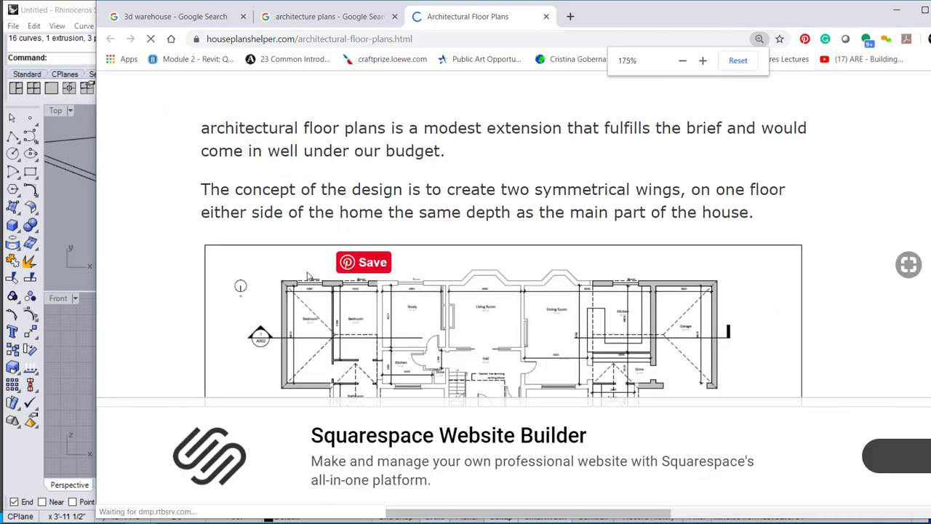
scroll(316, 288, "down", 2)
scroll(298, 285, "up", 1)
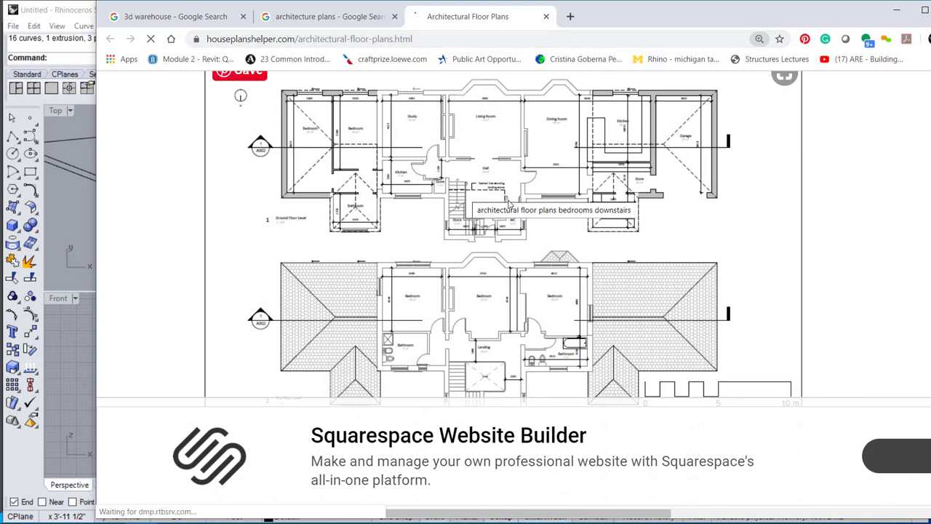
scroll(354, 291, "down", 2)
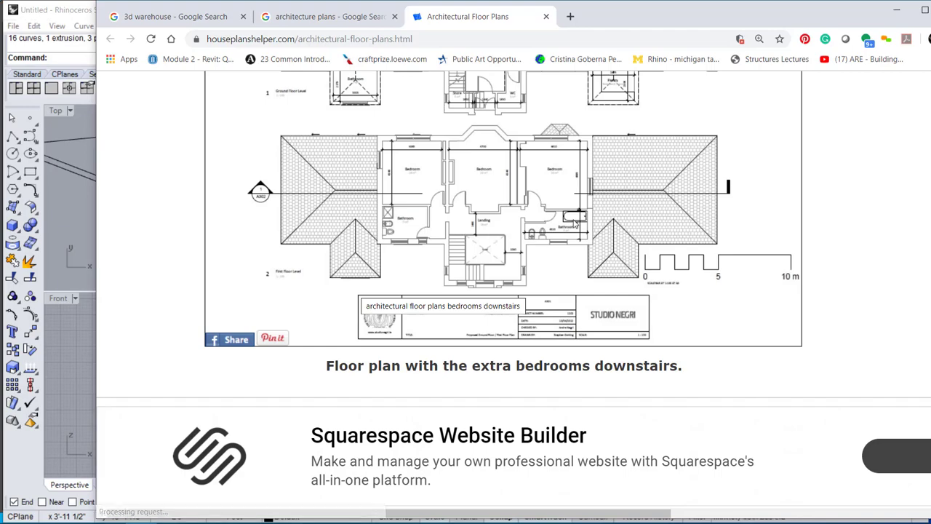
scroll(531, 167, "up", 3)
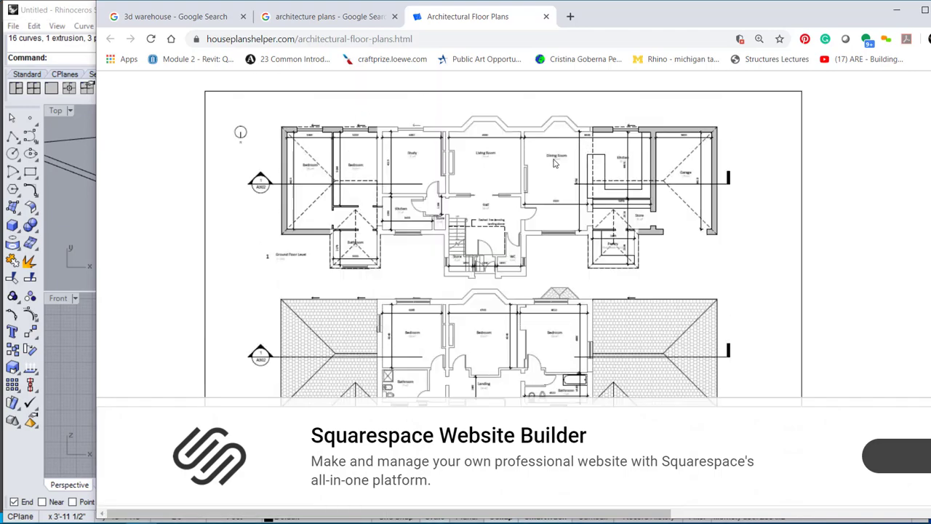
Step: Find the Ground floor plan further down the page and examine its wall, hatch and dimension lines
scroll(531, 172, "up", 5)
scroll(520, 171, "down", 10)
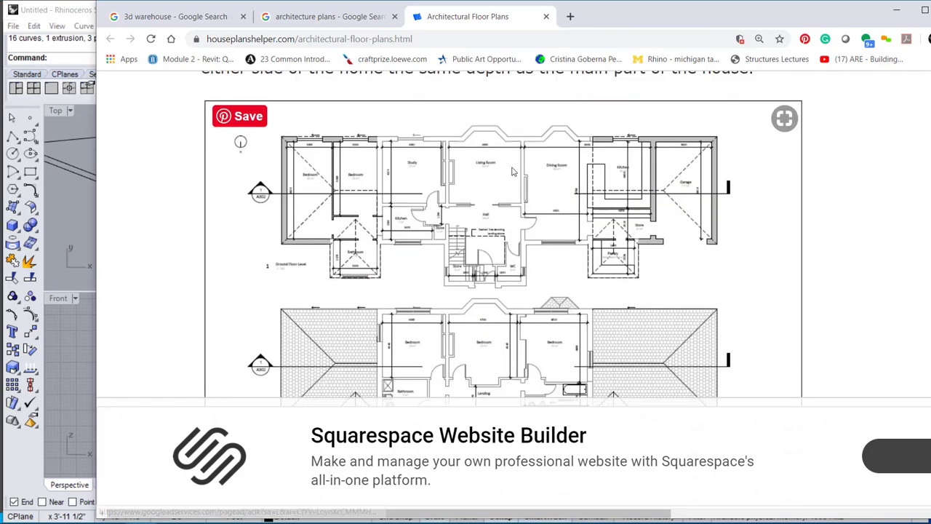
scroll(513, 170, "down", 5)
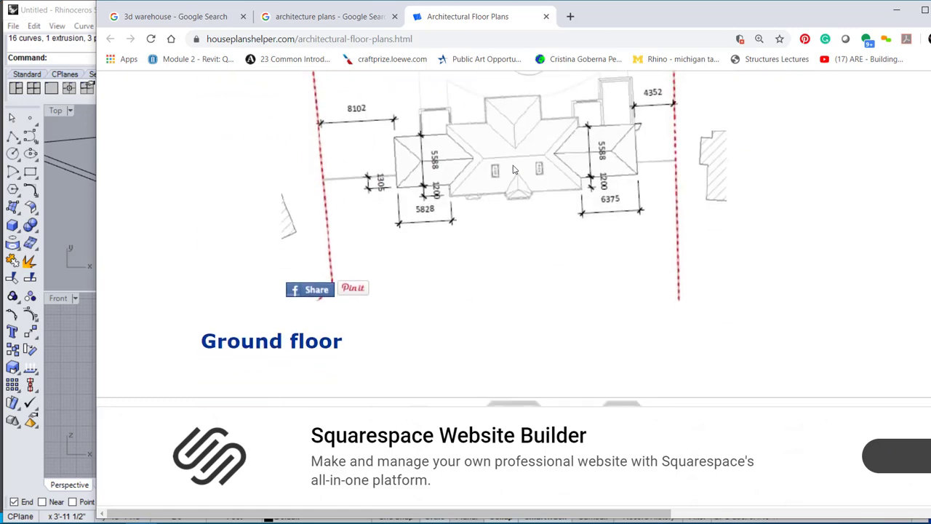
scroll(513, 169, "down", 4)
scroll(513, 169, "up", 2)
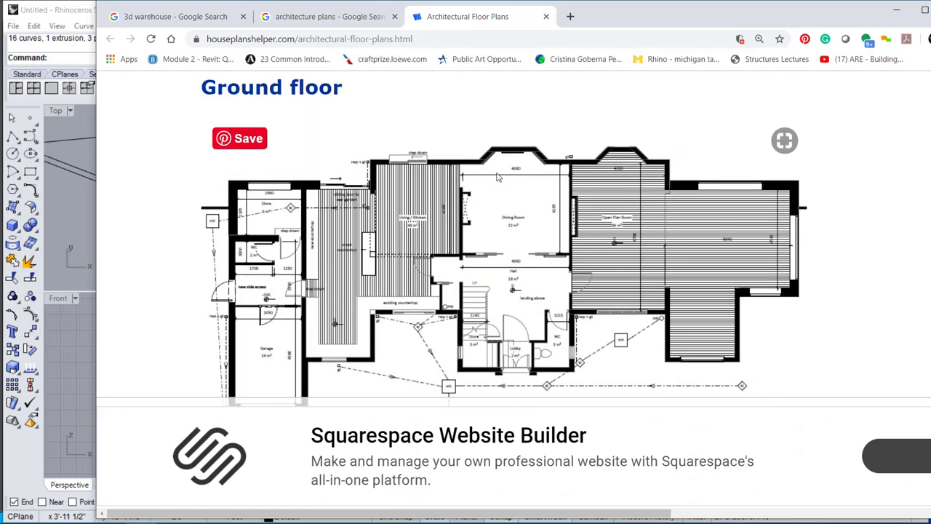
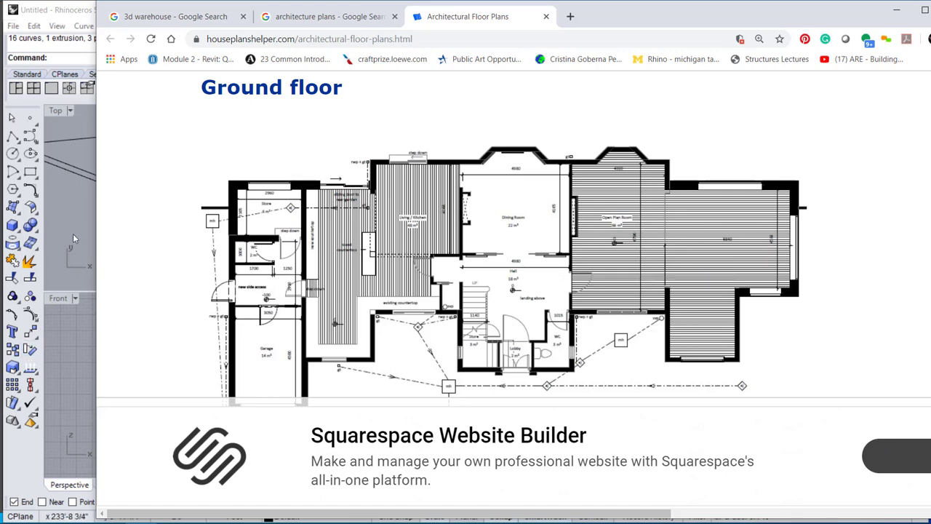
Step: Switch back to Rhinoceros, clear the model selection and view the building more closely in the Perspective view
left_click(72, 210)
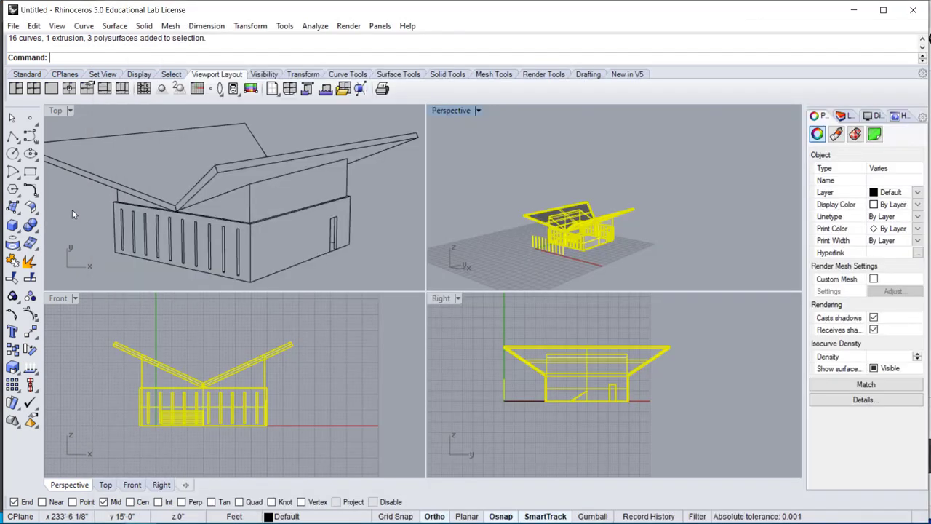
scroll(321, 308, "down", 5)
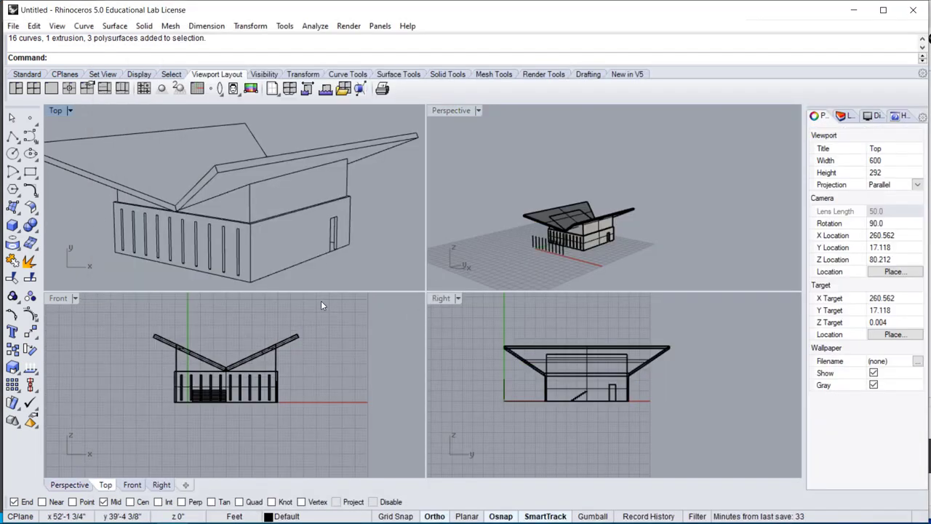
scroll(379, 280, "down", 2)
scroll(427, 275, "up", 2)
scroll(420, 273, "up", 2)
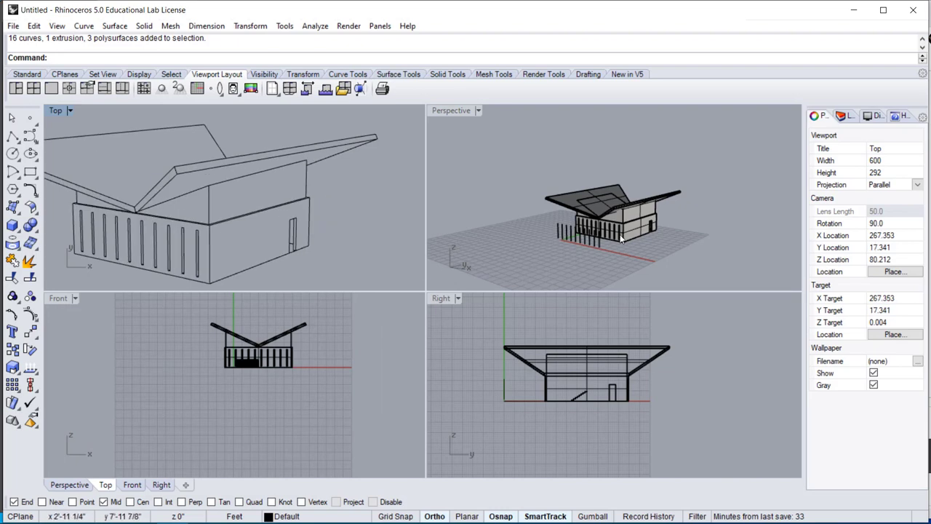
scroll(706, 209, "up", 2)
scroll(837, 89, "up", 2)
Step: Show the layer list and turn the Make2D layer off and on again to check which drawing lines it contains
left_click(844, 118)
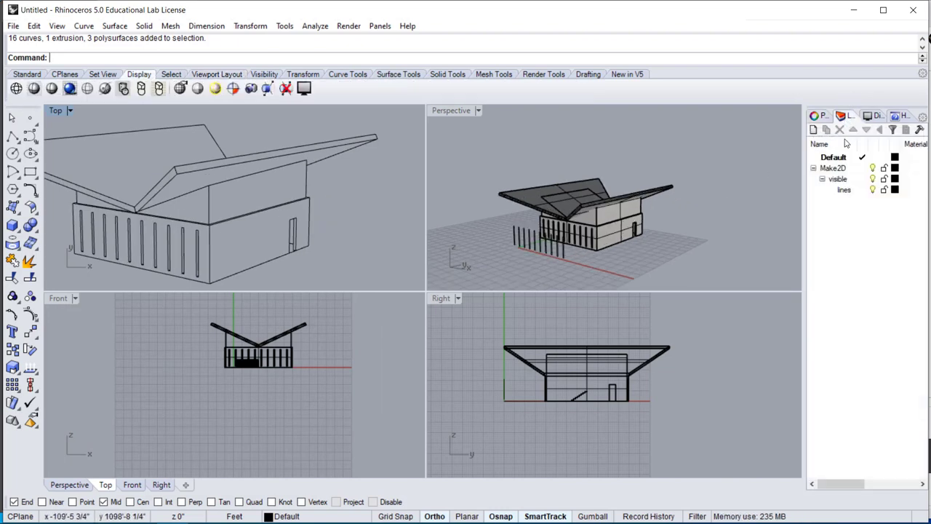
right_click(852, 264)
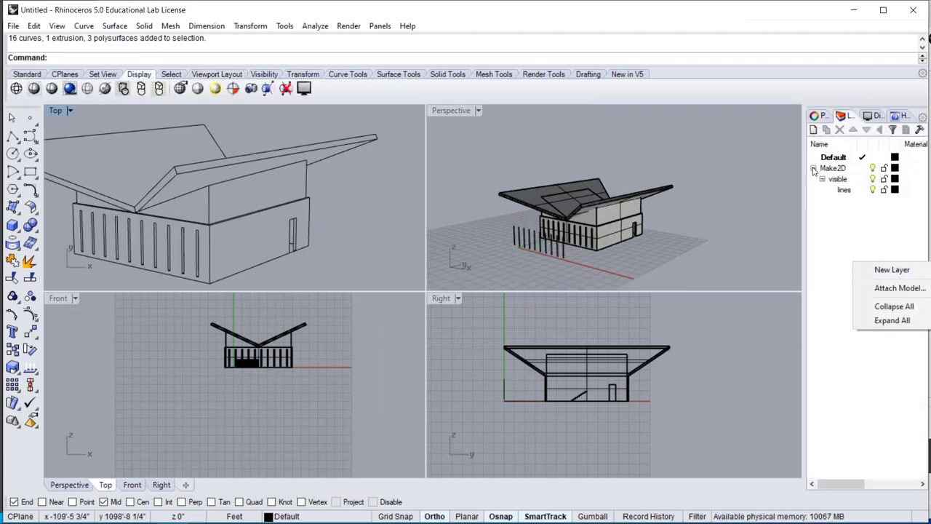
left_click(746, 215)
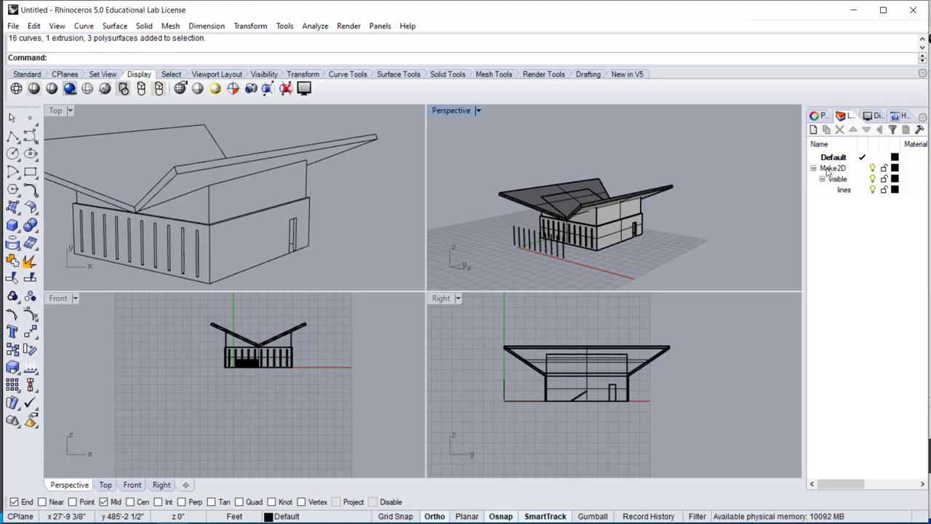
left_click(873, 168)
left_click(873, 168)
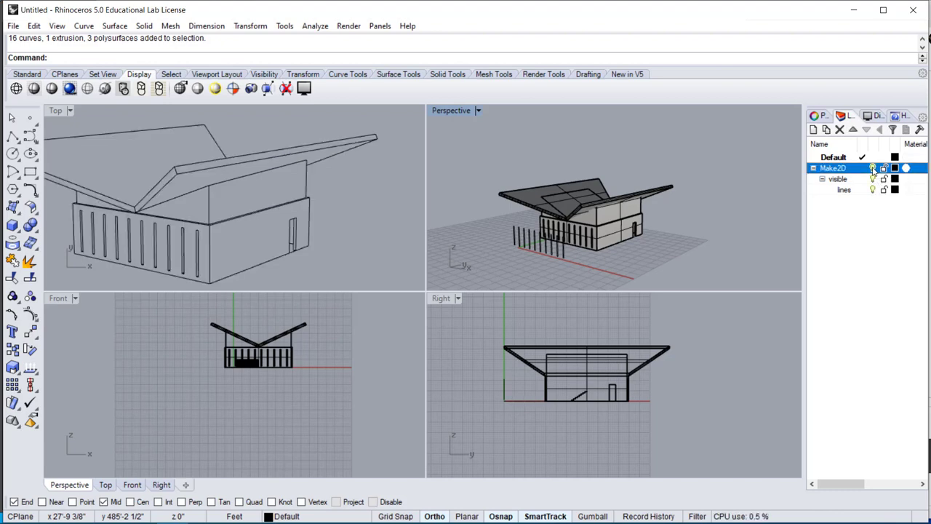
left_click(873, 168)
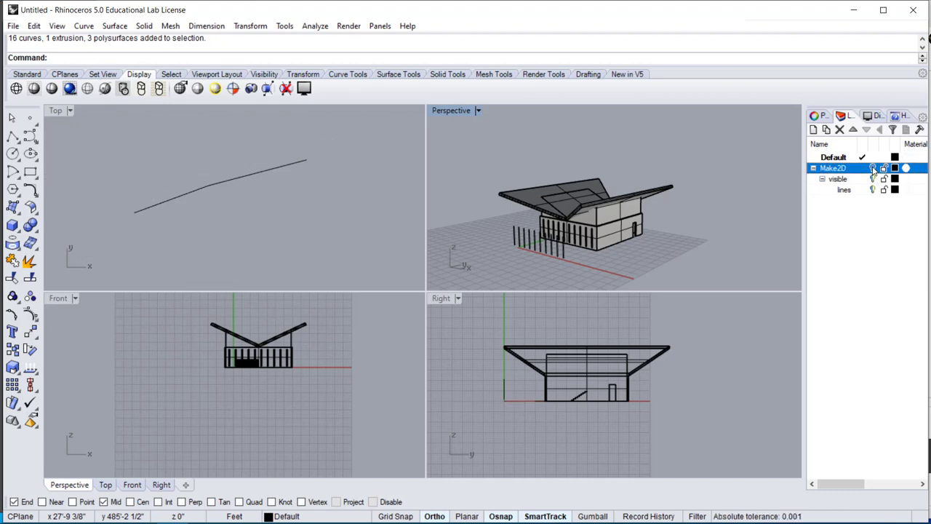
left_click(873, 168)
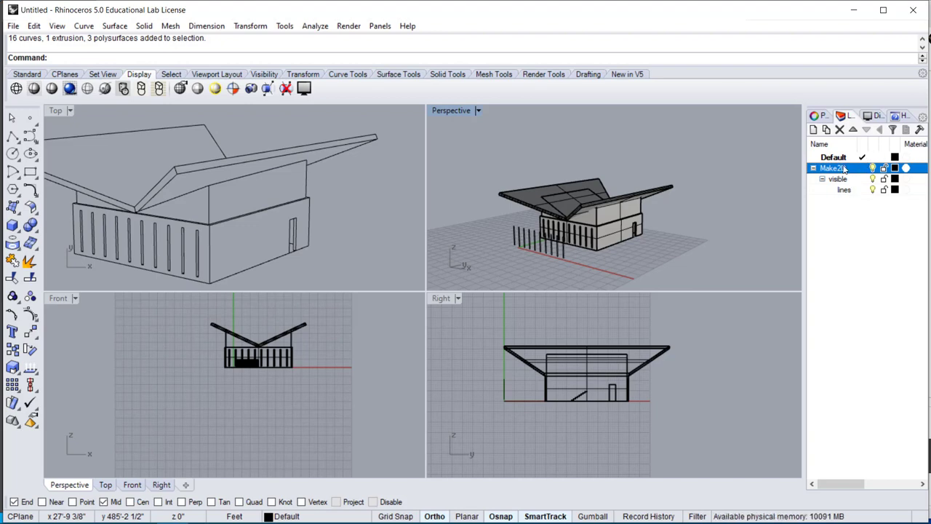
Step: Add a new layer to the layer list and open its name for editing
right_click(849, 227)
left_click(859, 237)
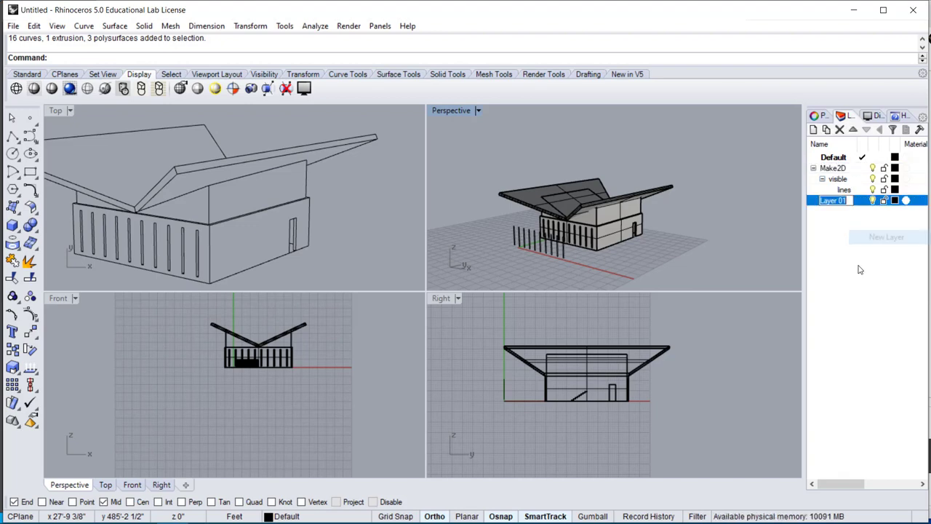
Step: Name the new layer Roof and add two more layers named Walls and Glass
type("ROof")
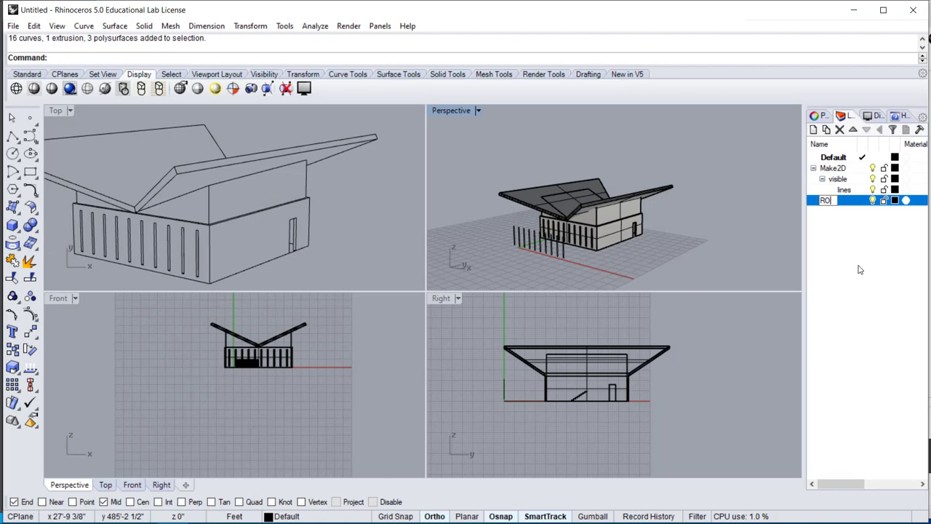
key("Return")
right_click(859, 270)
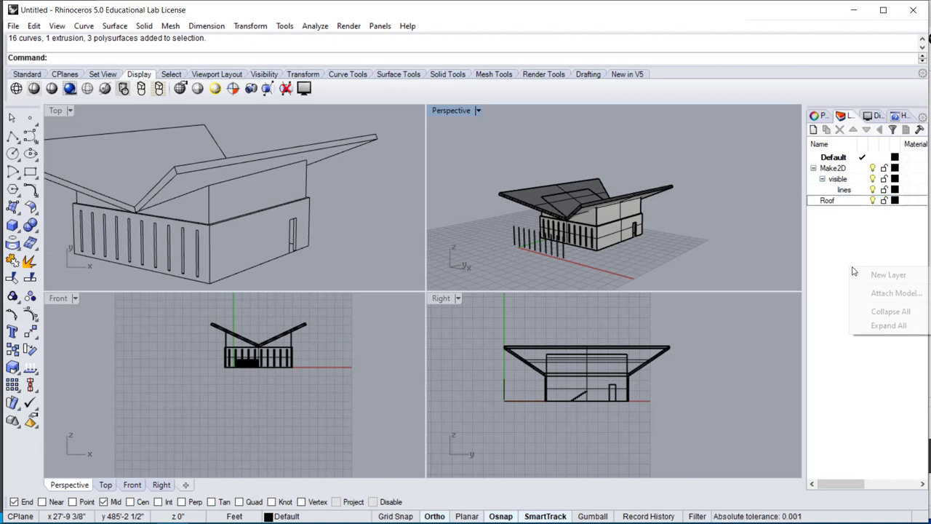
left_click(860, 275)
type("Walls")
key("Return")
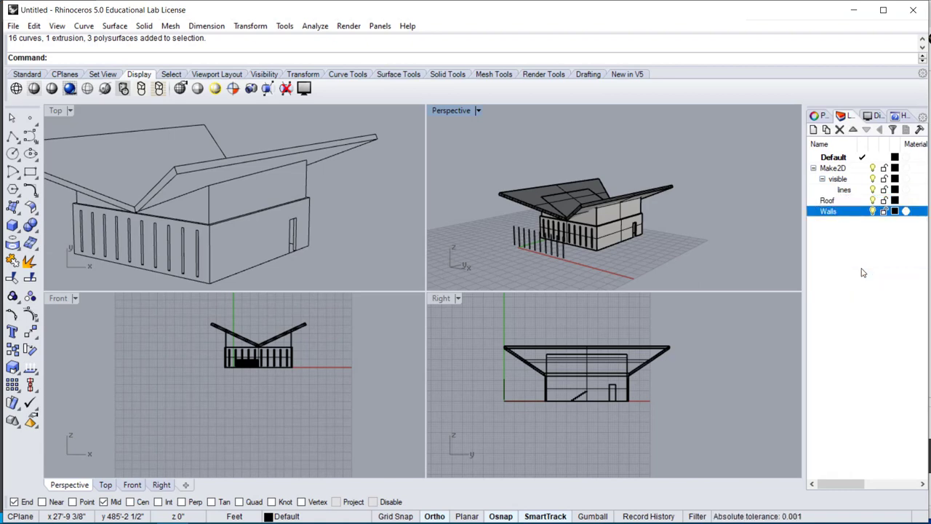
right_click(840, 275)
left_click(844, 275)
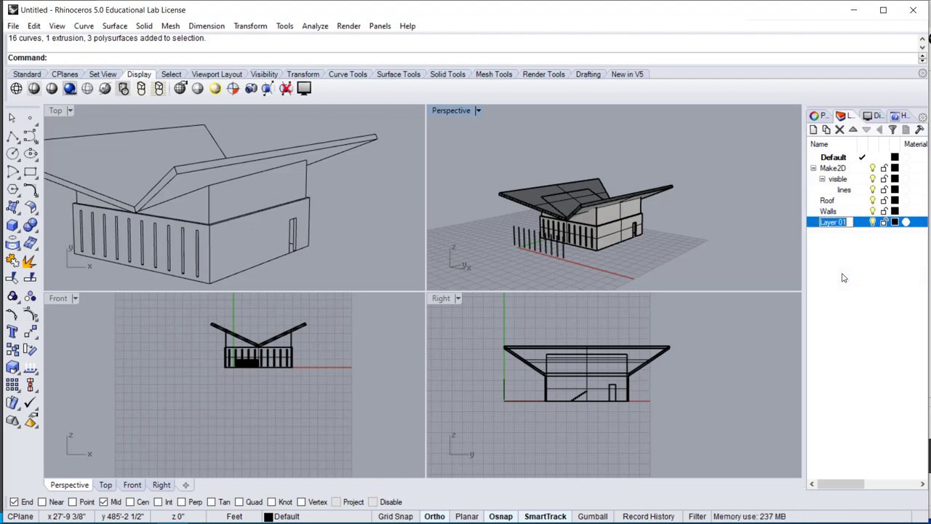
type("Glass")
key("Return")
Step: Set the layer colours: Roof magenta (243, 0, 255), Walls blue (0, 154, 255) and Glass green (44, 255, 0)
left_click(895, 201)
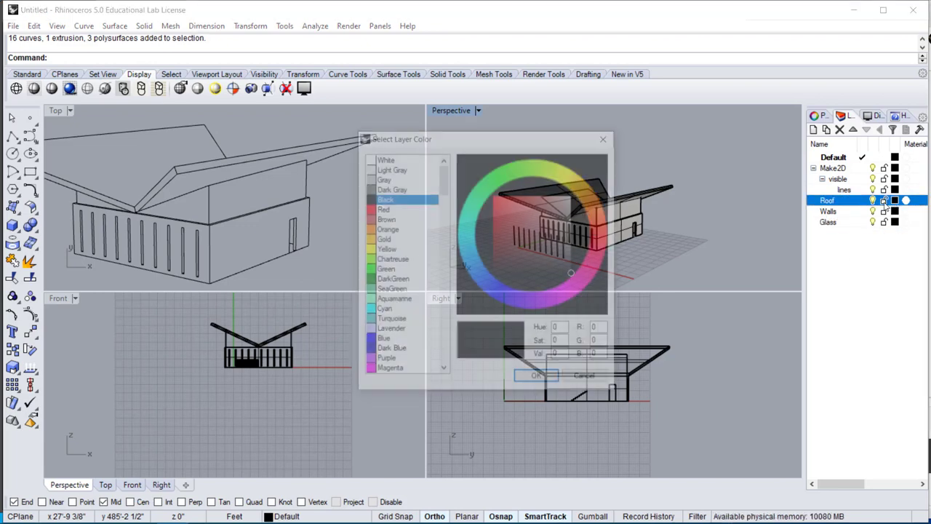
left_click(573, 295)
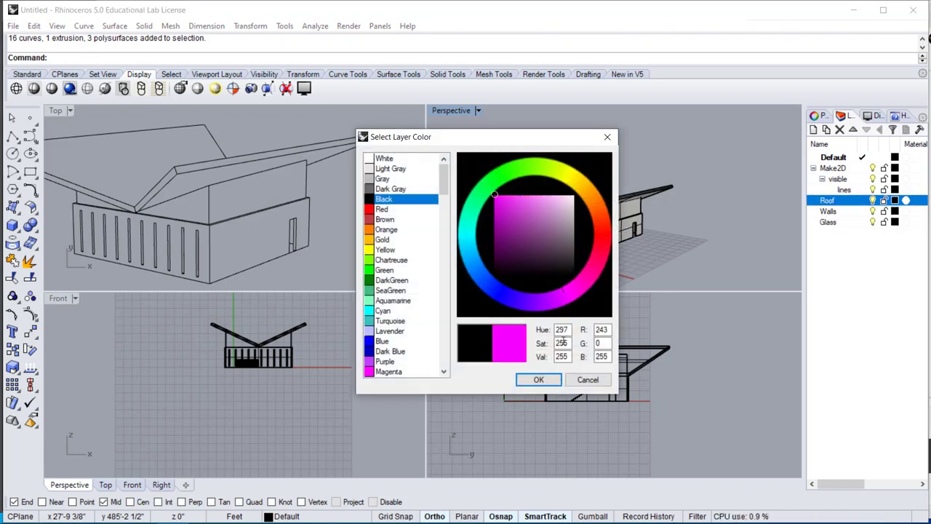
left_click(538, 379)
left_click(895, 211)
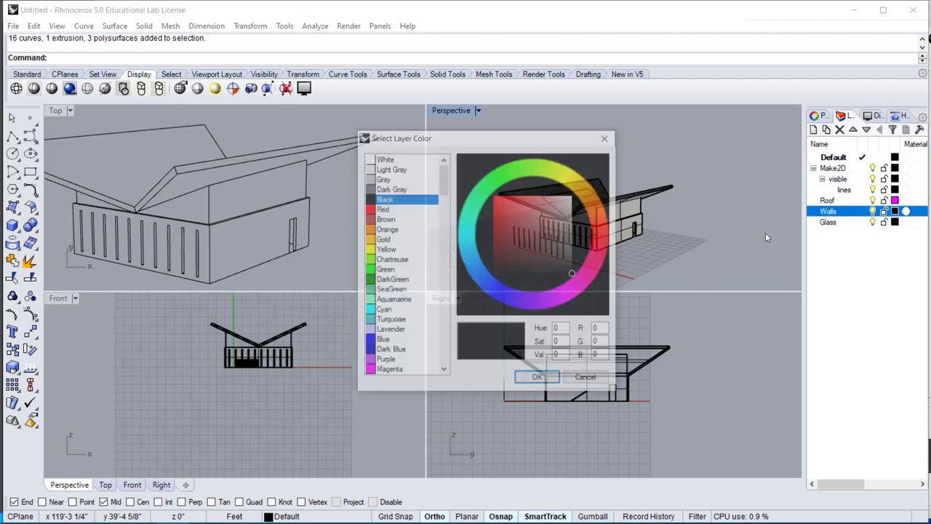
left_click(468, 233)
left_click(477, 258)
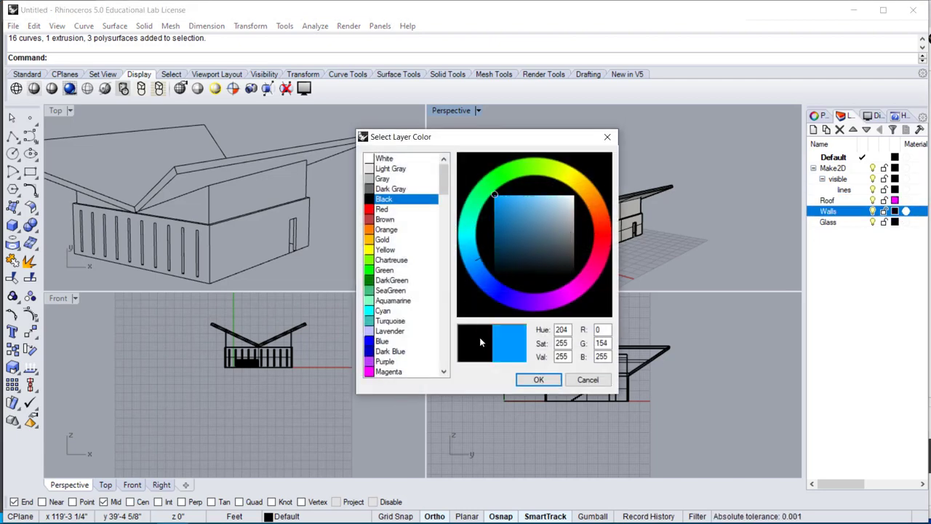
left_click(538, 379)
left_click(895, 222)
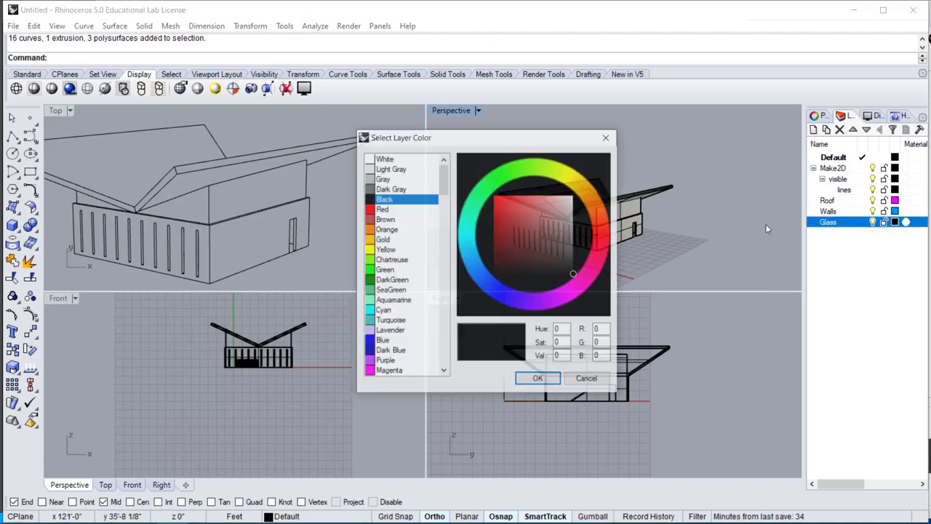
left_click(510, 166)
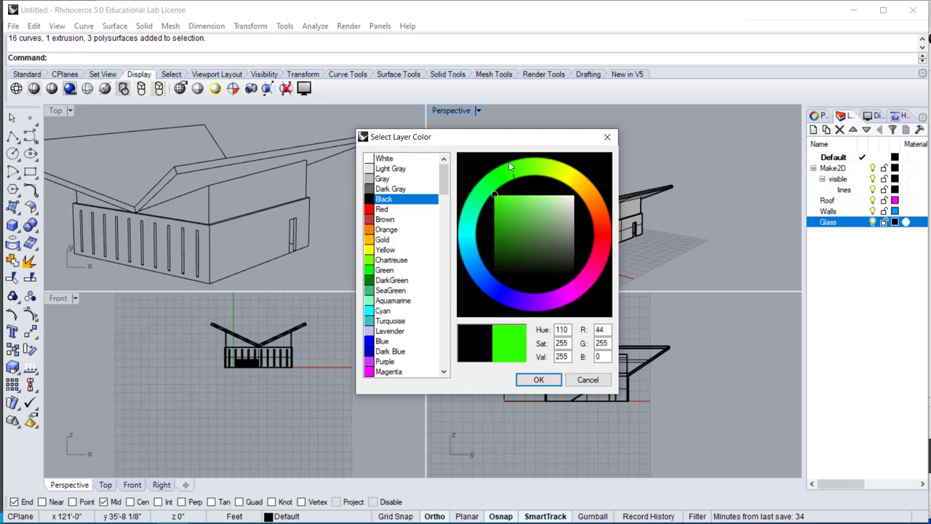
left_click(531, 383)
Step: Move the upper volume between the walls and the roof to the Glass layer
left_click(617, 215)
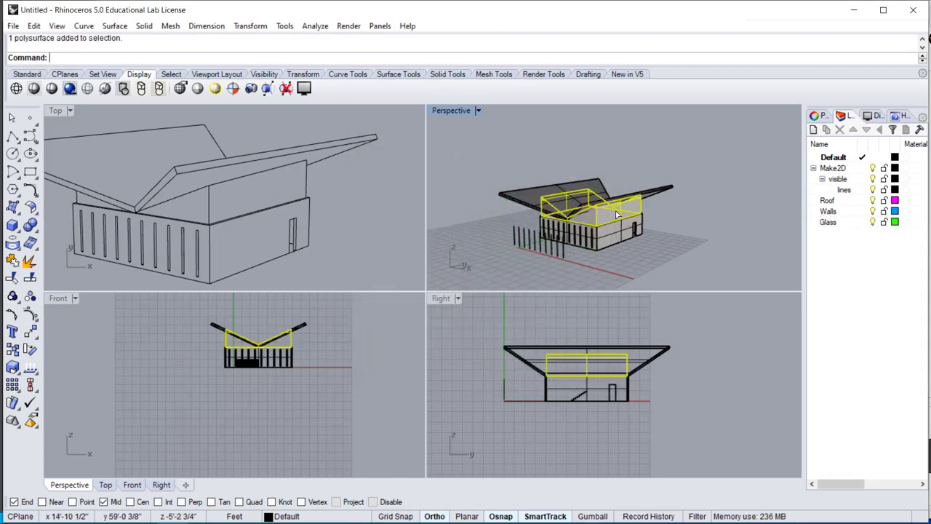
left_click(827, 222)
right_click(826, 222)
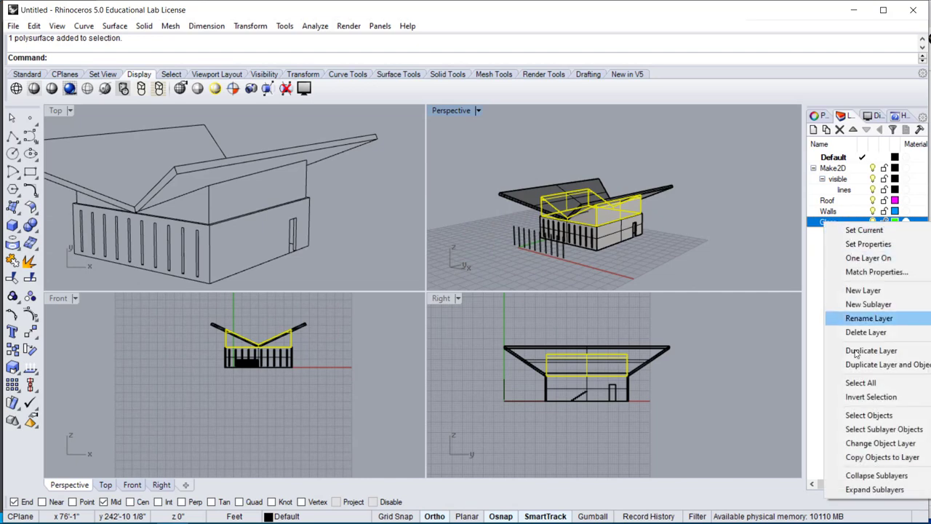
left_click(867, 443)
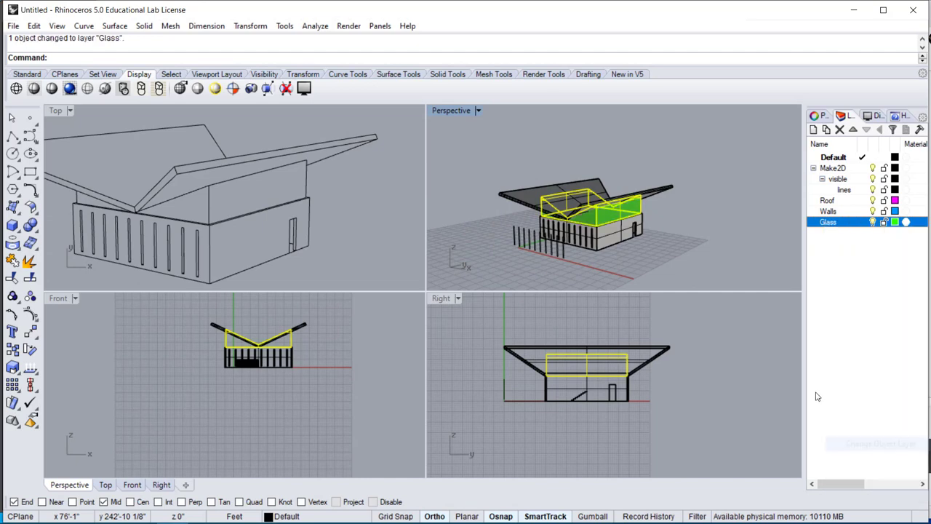
Step: Assign the folded roof polysurface to the Roof layer
left_click(623, 179, "shift")
left_click(826, 200)
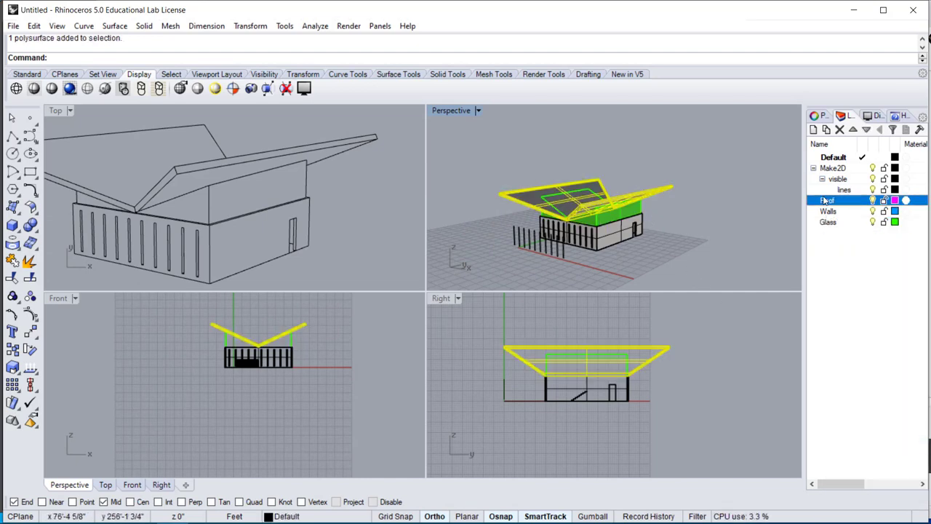
right_click(826, 200)
left_click(862, 417)
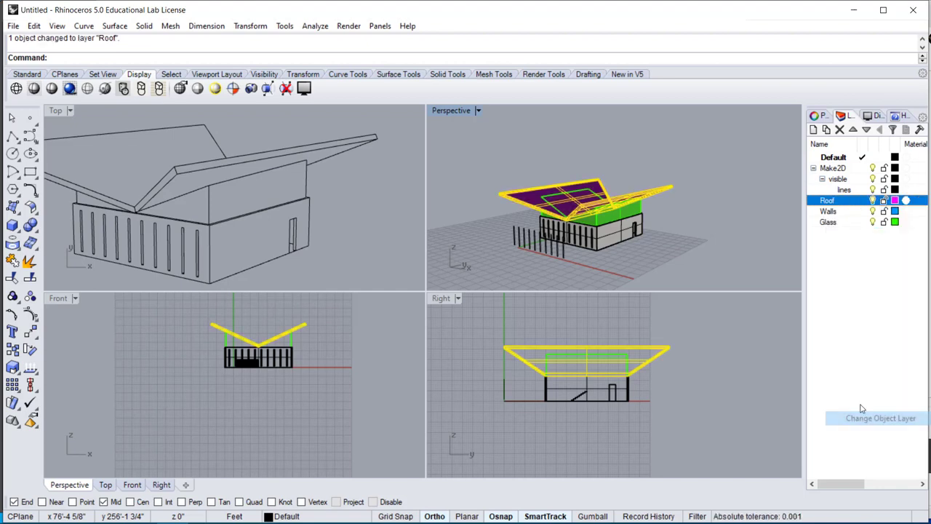
Step: Assign the slotted lower wall polysurface to the Walls layer and clear the selection
left_click(639, 235)
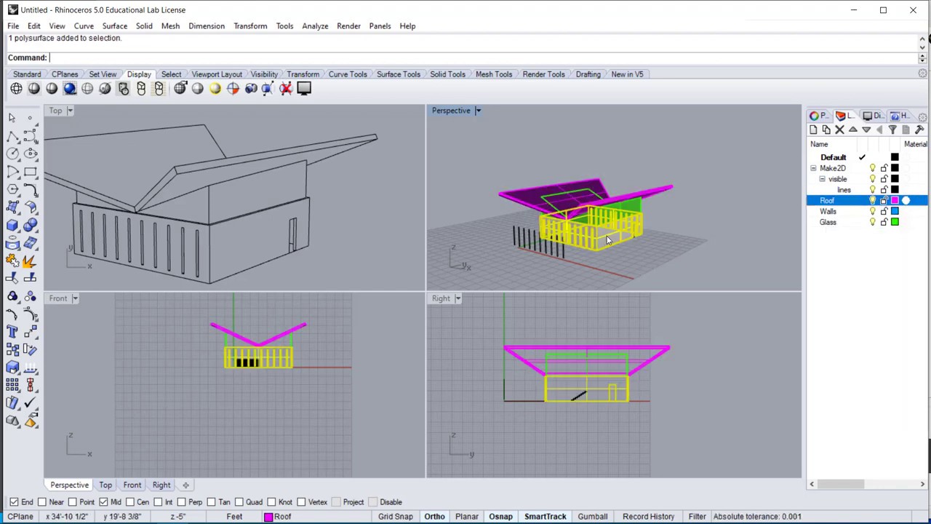
left_click(829, 212)
right_click(827, 211)
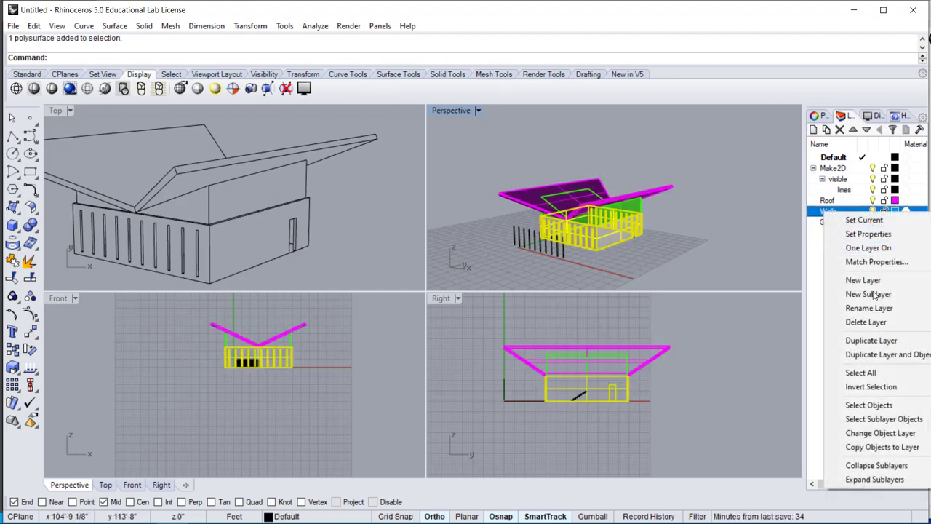
left_click(912, 433)
left_click(649, 215)
right_click_drag(676, 230, 626, 265)
scroll(295, 251, "down", 15)
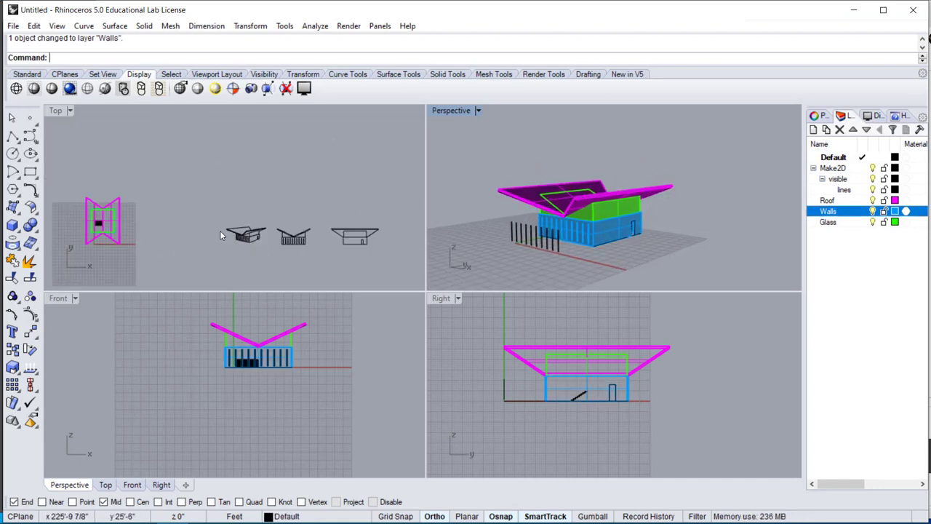
scroll(221, 230, "down", 8)
right_click_drag(135, 212, 203, 218)
scroll(205, 217, "up", 6)
right_click_drag(258, 233, 242, 198)
scroll(242, 198, "up", 4)
left_click_drag(210, 182, 316, 275)
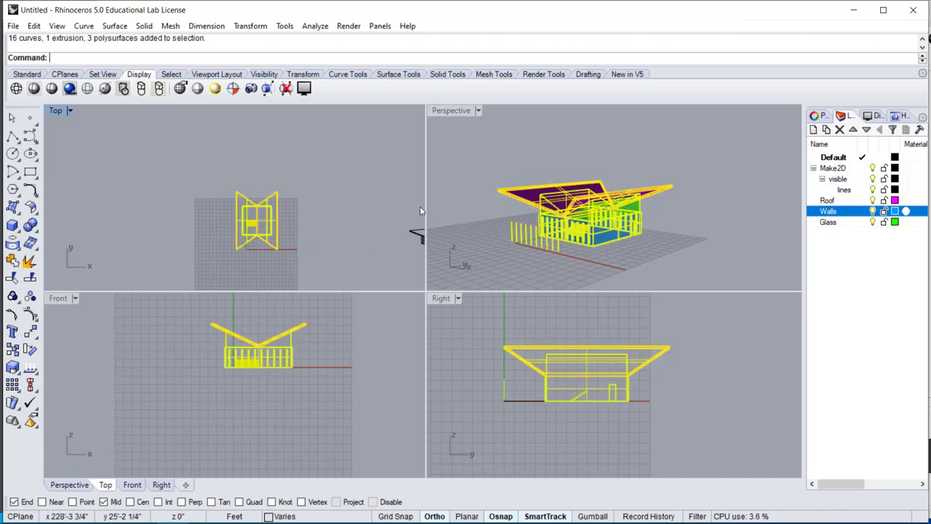
left_click(512, 253)
Step: Delete the loose row of vertical fins standing in front of the building
right_click_drag(511, 253, 485, 261)
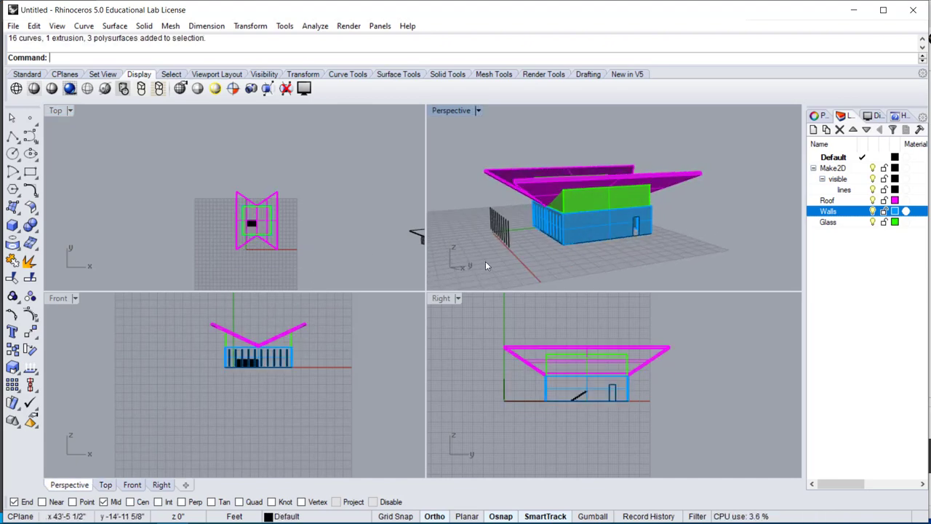
left_click(489, 225)
key("Delete")
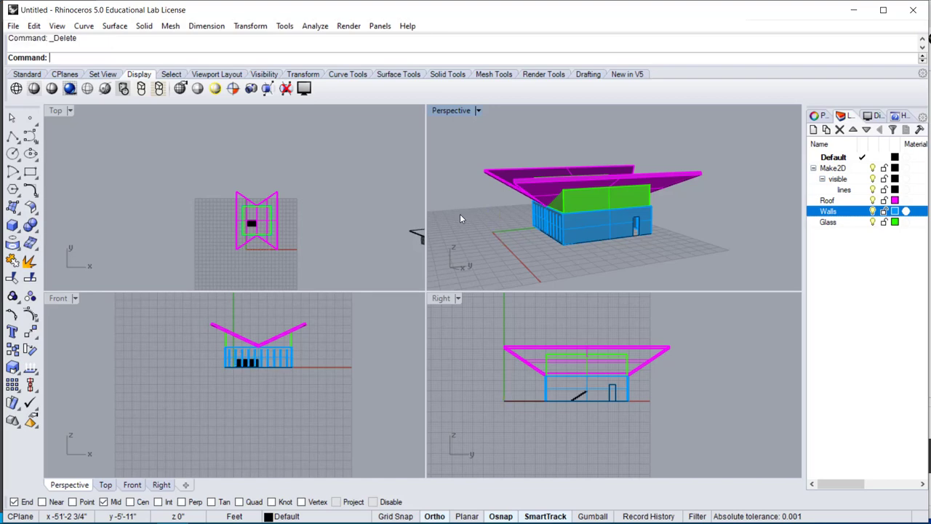
Step: Orbit the perspective view to a front corner angle and select the whole building model
right_click_drag(454, 254, 562, 259)
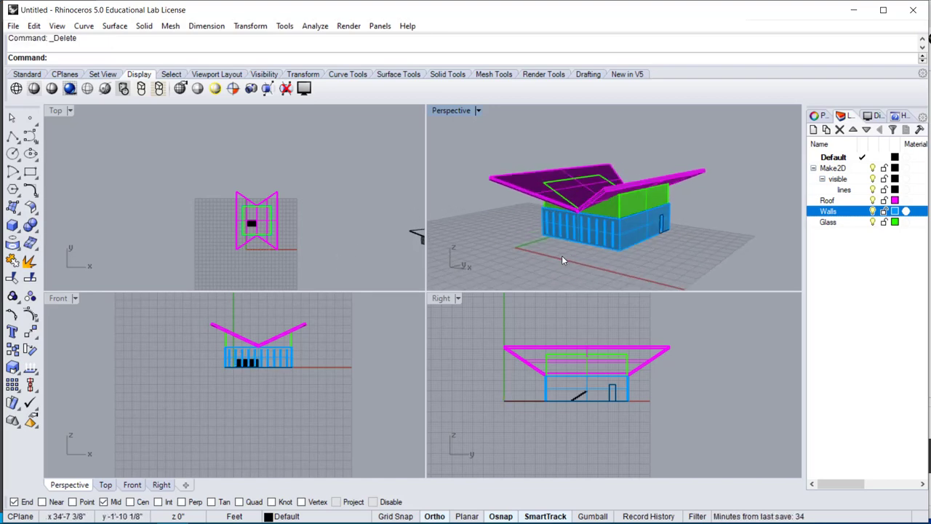
left_click_drag(201, 166, 339, 279)
type("Line")
key("Return")
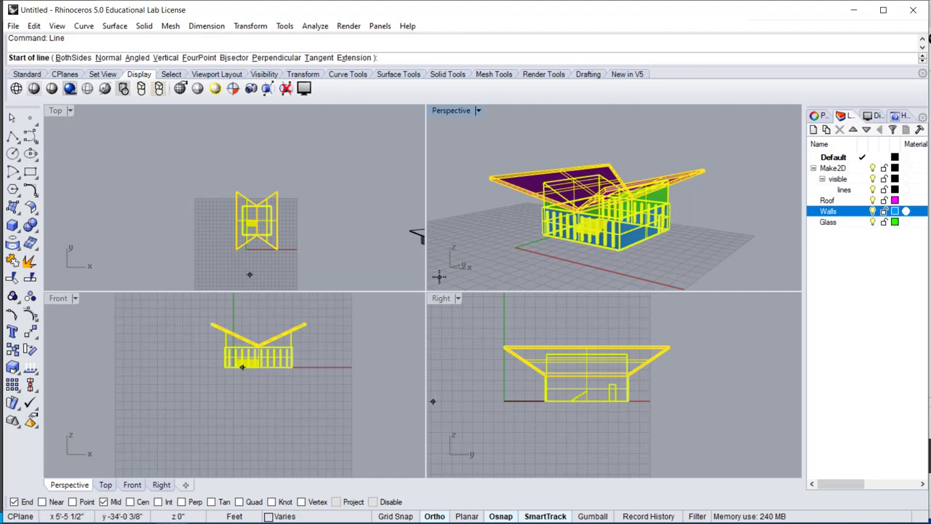
type("mak")
key("BackSpace")
key("BackSpace")
key("BackSpace")
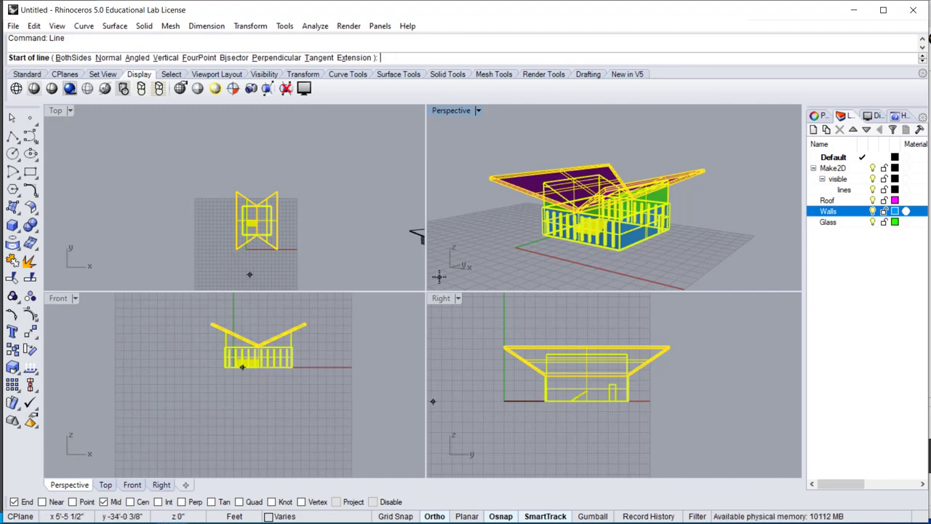
key("Escape")
Step: Generate a 2D drawing of the selected building from the current perspective view with Make2D, maintaining the source layers
type("Make2D")
key("Return")
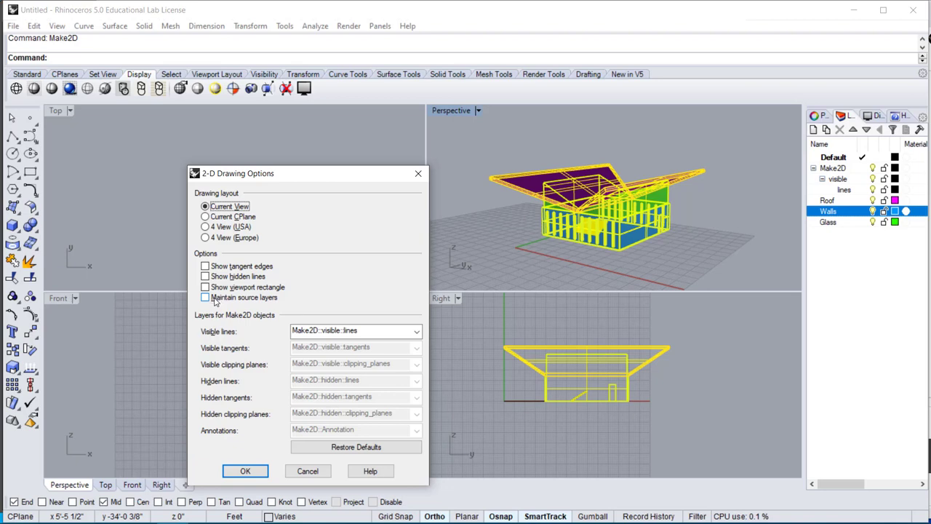
left_click(206, 297)
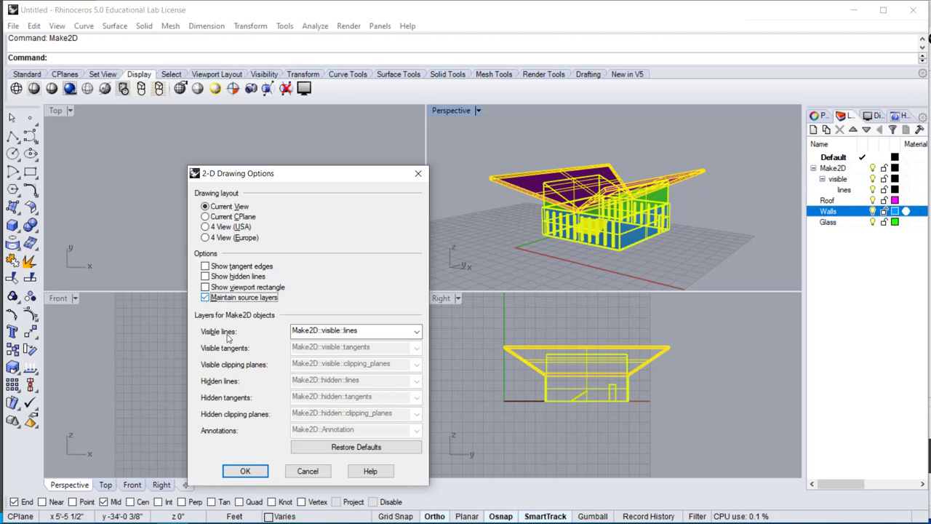
left_click(246, 470)
Step: Move the new coloured 2D drawing away from the model to the end of the row of existing black drawings
scroll(307, 247, "down", 12)
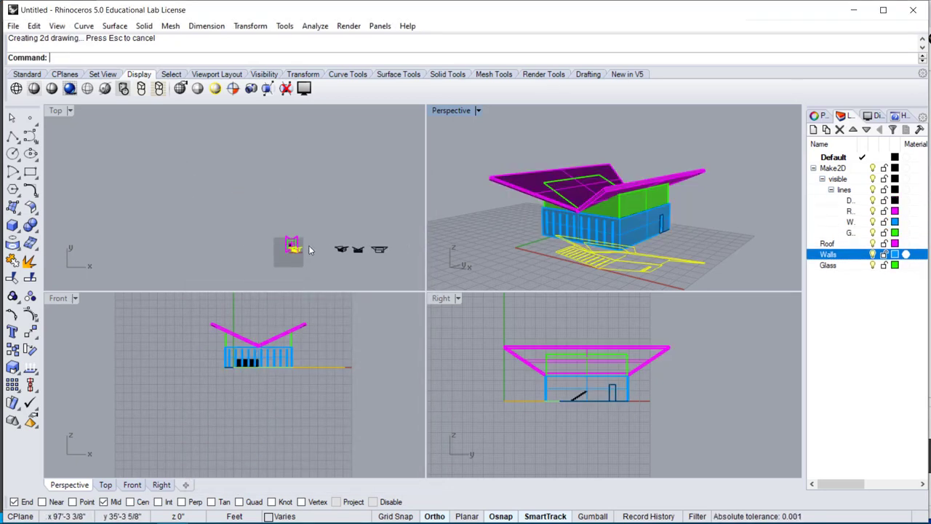
right_click_drag(300, 245, 226, 251)
type("m")
key("Return")
left_click(220, 269)
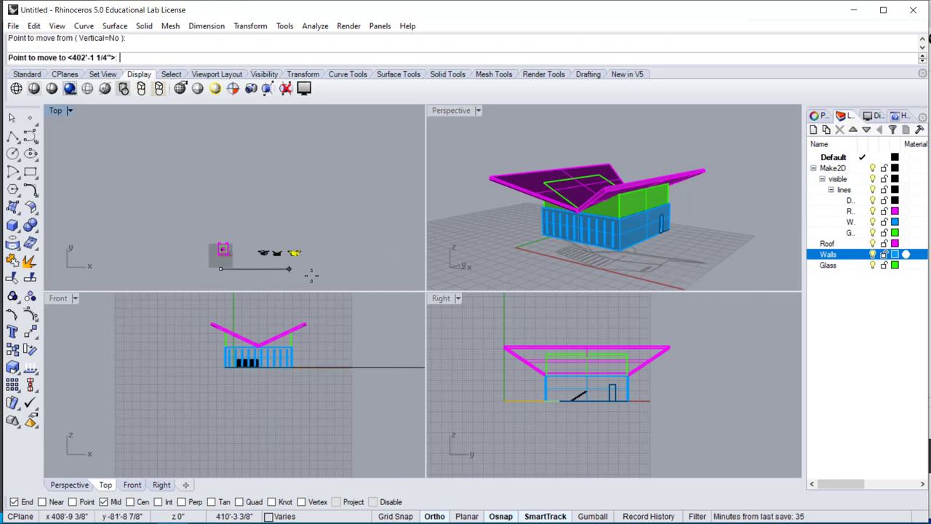
left_click(309, 271)
scroll(313, 257, "up", 8)
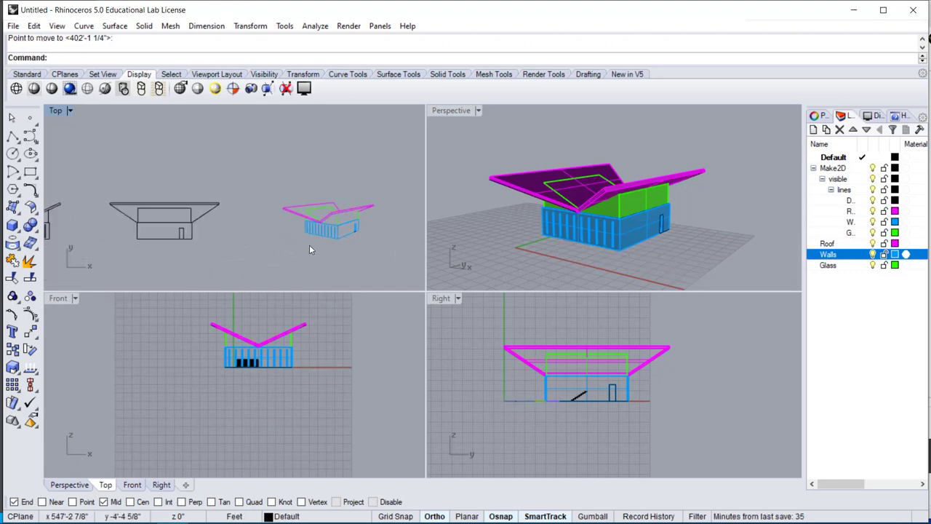
scroll(317, 239, "up", 4)
right_click_drag(308, 240, 184, 249)
Step: Delete the three stray glass outline curves that cross the roof in the coloured 2D drawing
left_click(200, 185)
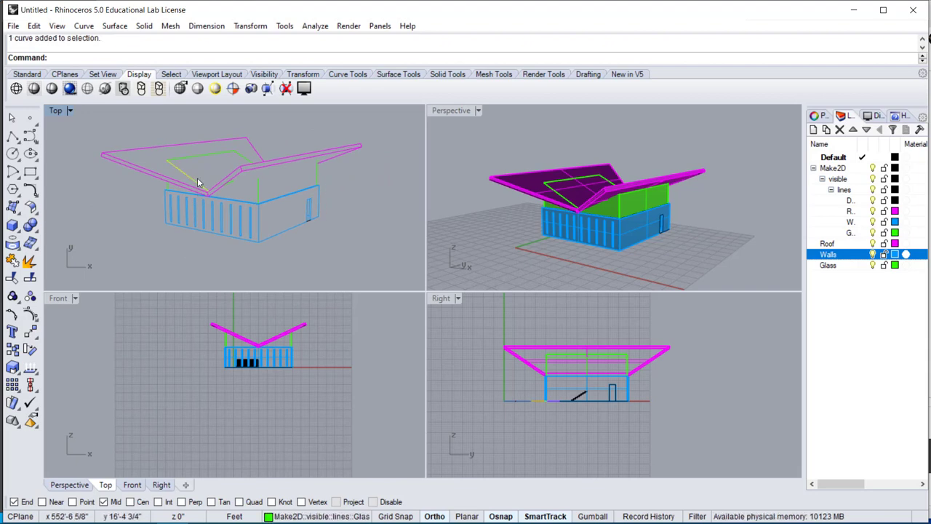
key("Delete")
left_click(192, 157)
key("Delete")
left_click(238, 154)
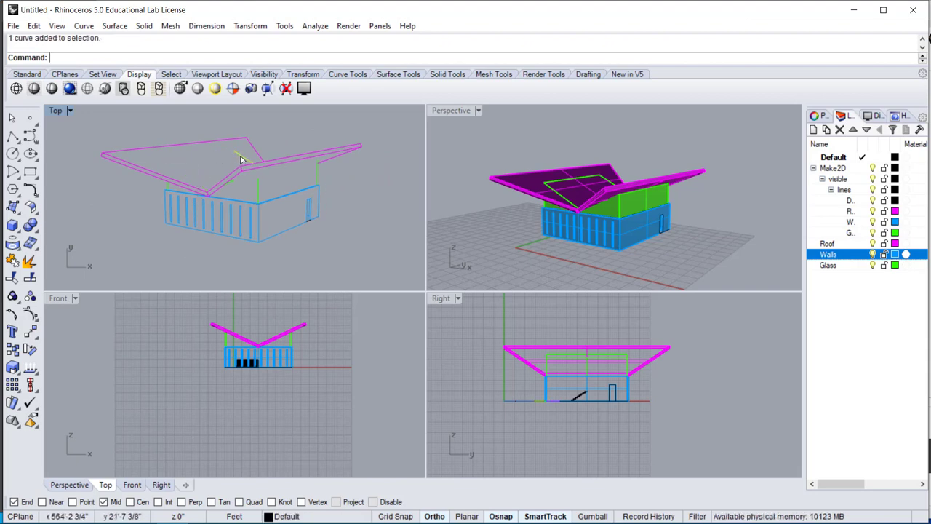
key("Delete")
scroll(253, 176, "up", 5)
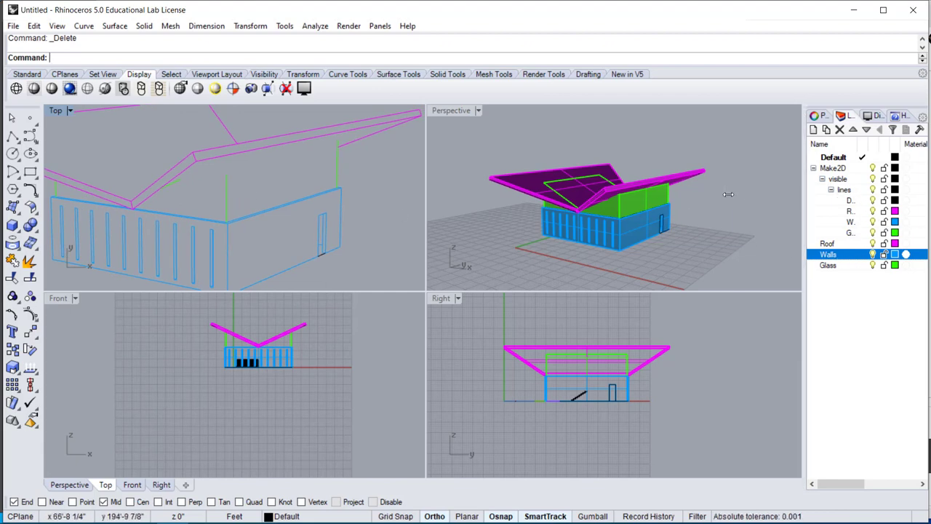
Step: Widen the layer list to show full layer names and make the Make2D Glass sublayer current
left_click_drag(728, 194, 728, 194)
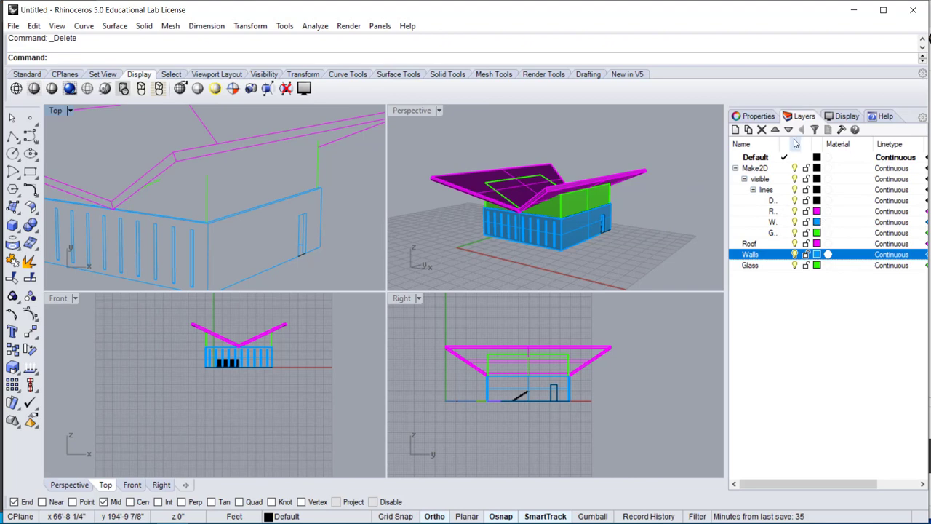
left_click_drag(790, 143, 837, 143)
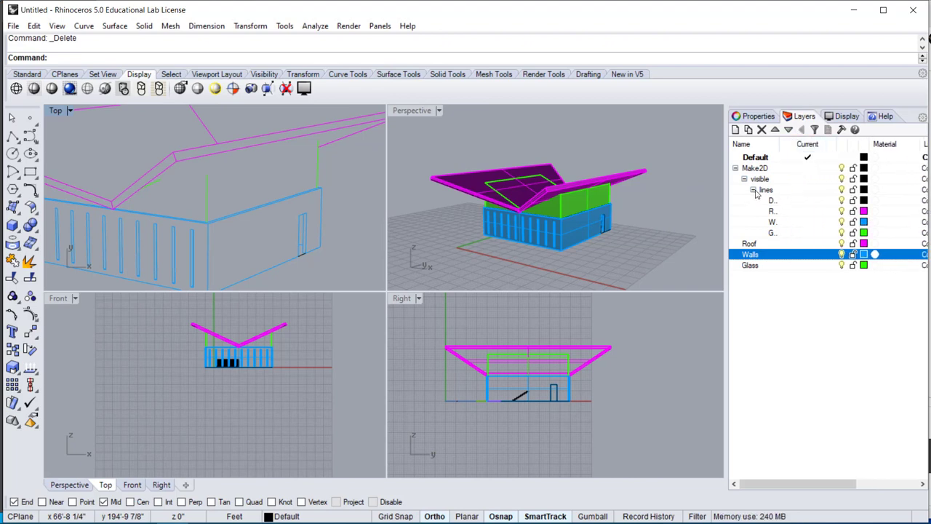
left_click(775, 201)
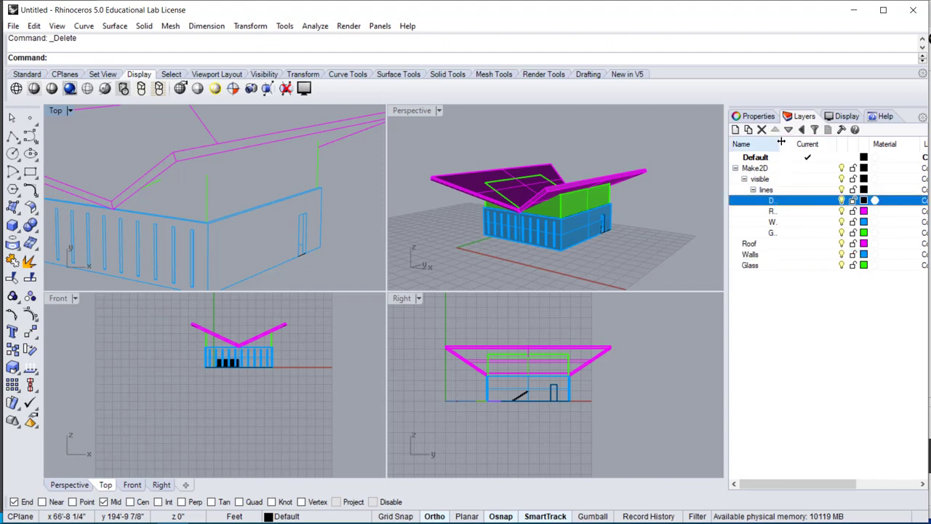
left_click_drag(781, 143, 828, 144)
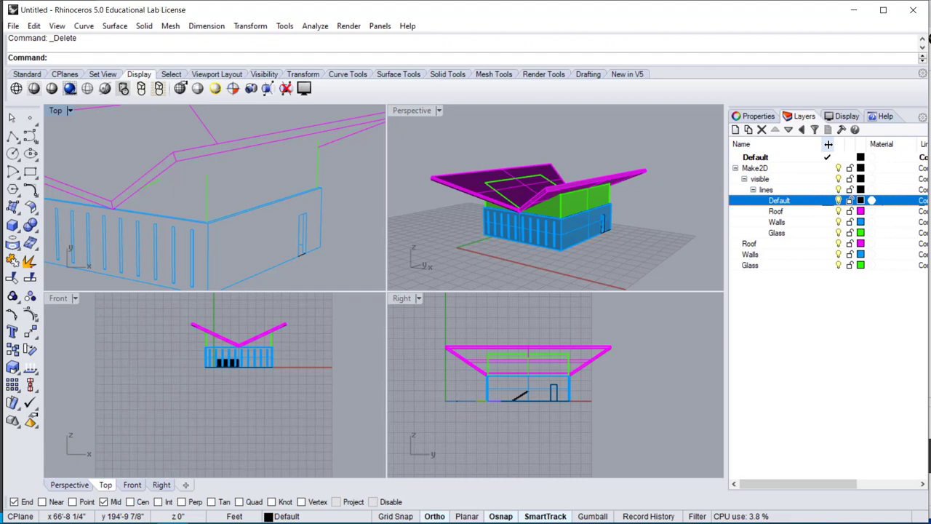
left_click(778, 233)
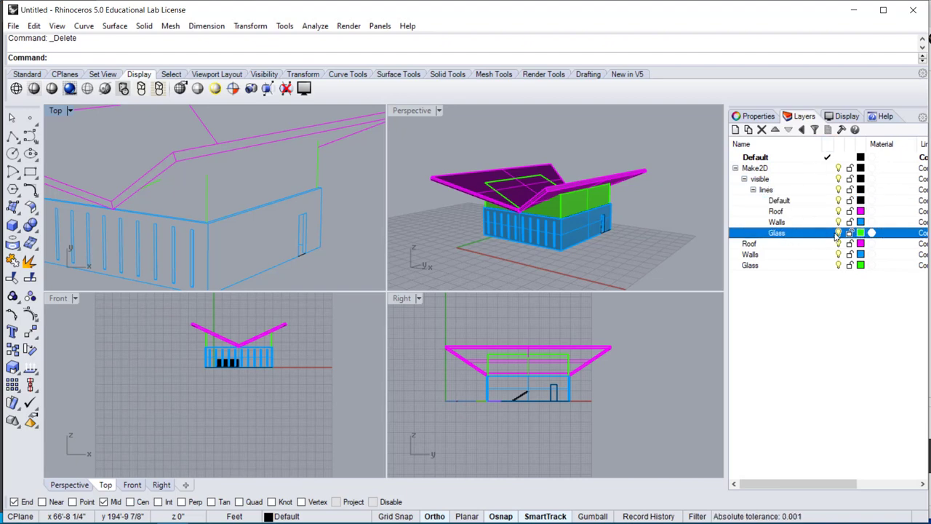
left_click(827, 233)
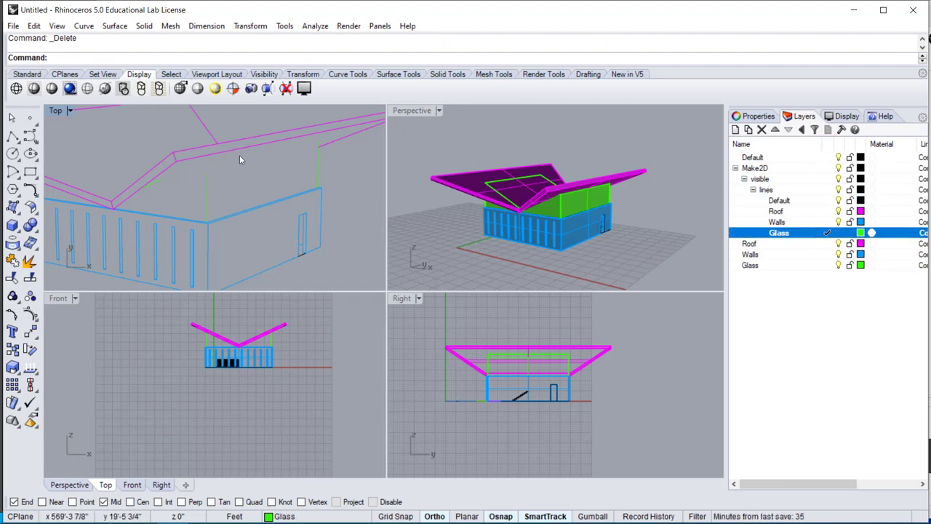
left_click(12, 135)
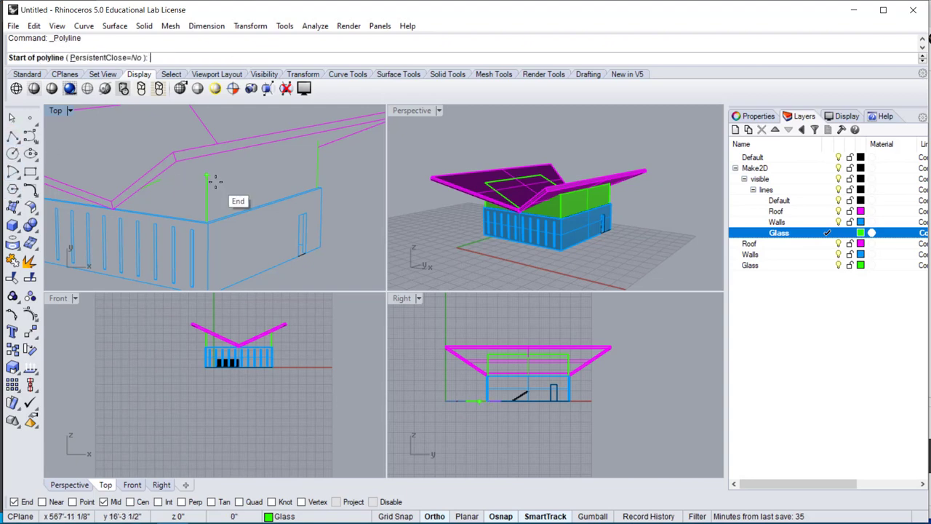
left_click(213, 181)
left_click(319, 141)
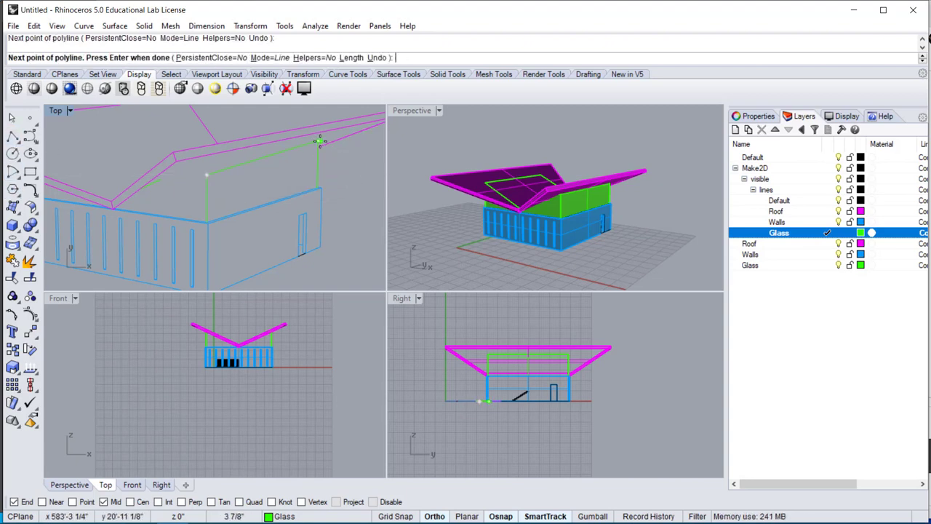
key("Escape")
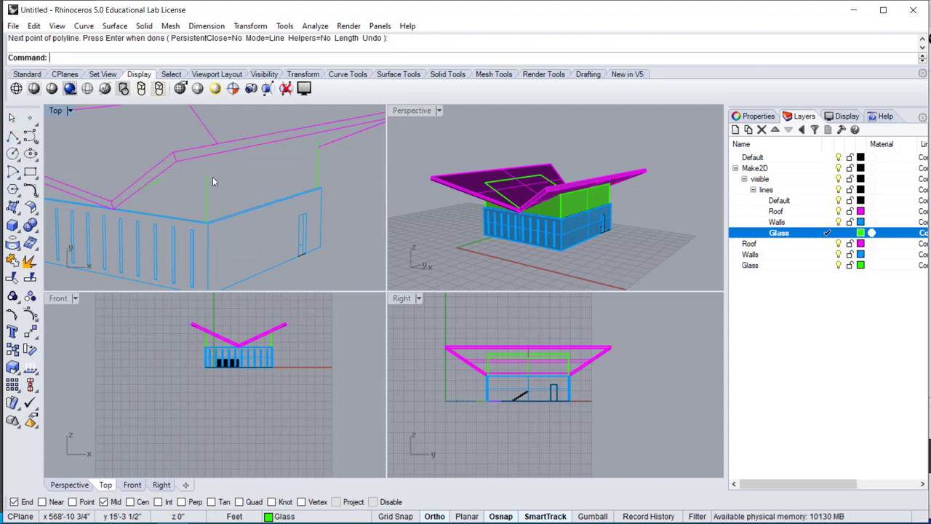
key("Return")
left_click(207, 175)
key("Escape")
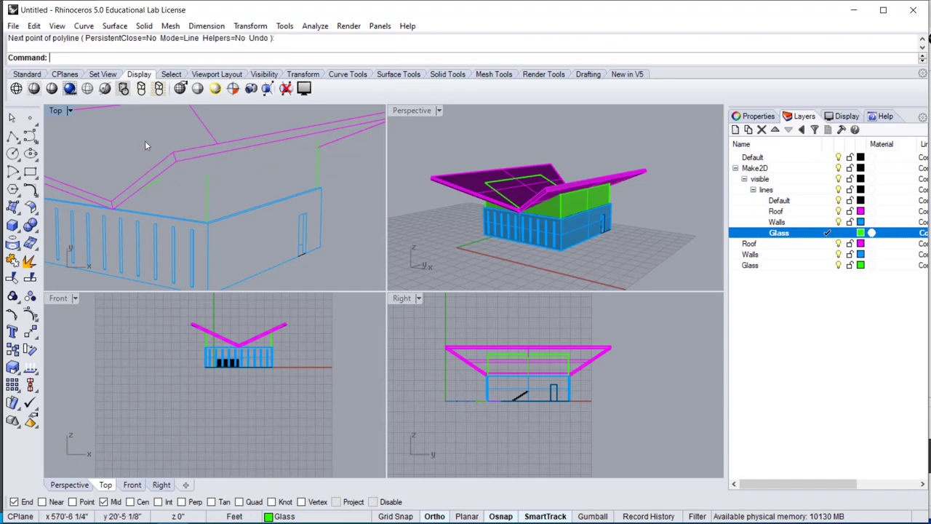
Step: Draw two glass lines from the top of the corner glass edge in the coloured drawing, one to the far glass edge's top and one to the roof's low point
type("line")
key("Return")
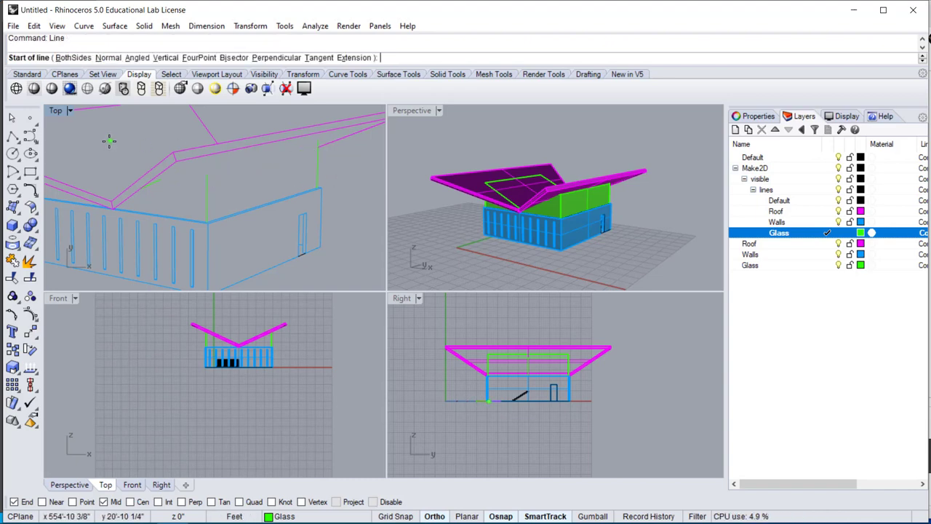
left_click(210, 177)
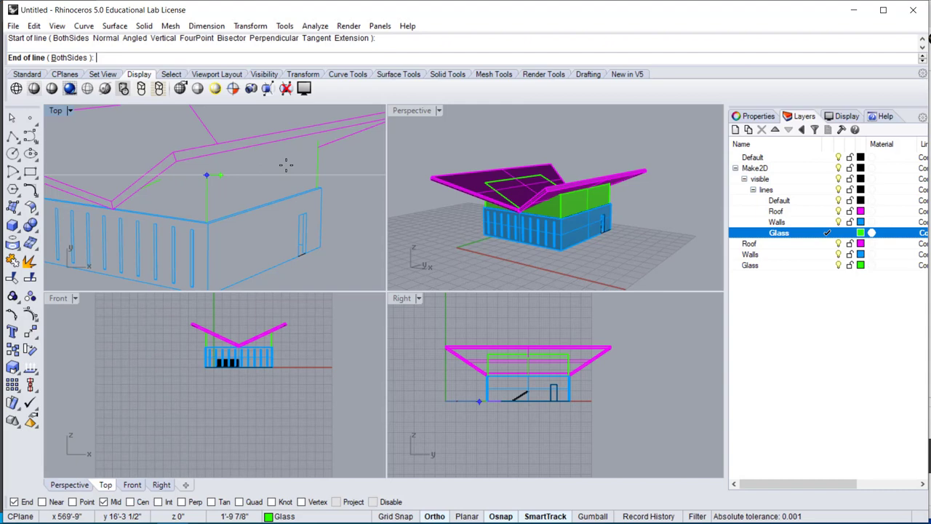
left_click(318, 140)
key("Return")
left_click(207, 176)
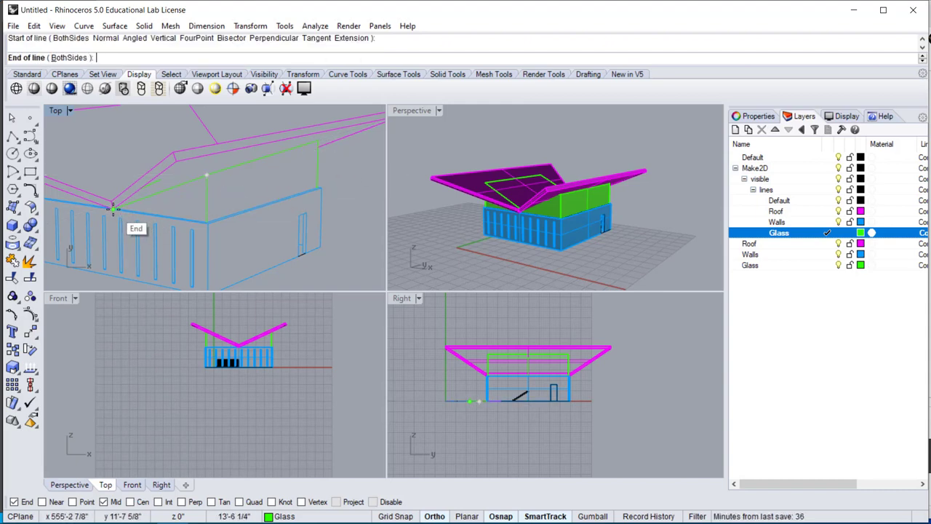
left_click(121, 211)
left_click(13, 119)
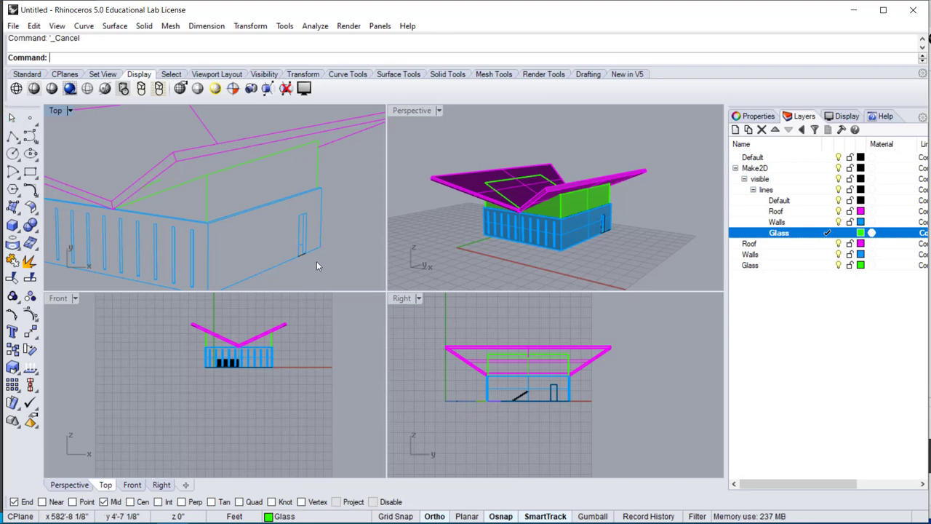
Step: Examine the completed coloured perspective drawing and compare it with the row of black 2D drawings
scroll(318, 265, "down", 10)
mouse_move(309, 256)
right_mouse_down()
mouse_move(273, 243)
mouse_move(253, 212)
right_mouse_up()
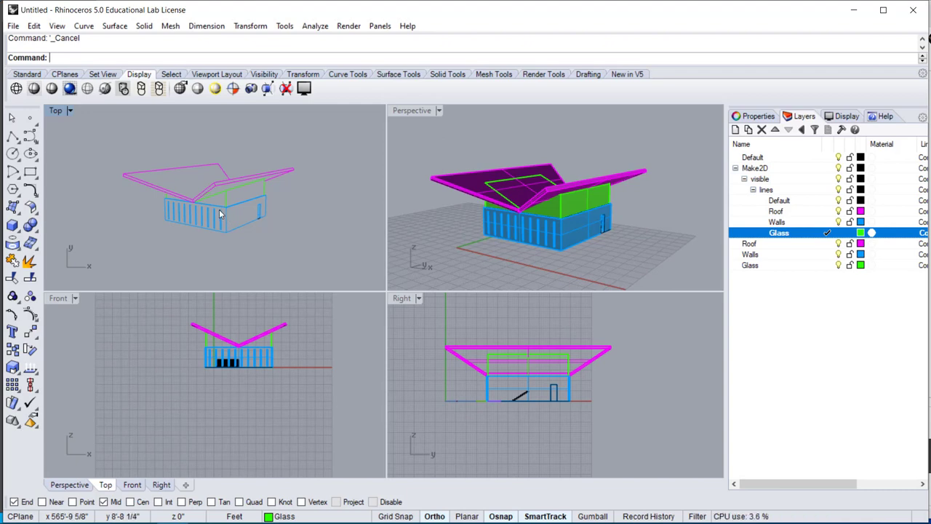
scroll(161, 197, "up", 5)
scroll(164, 199, "down", 5)
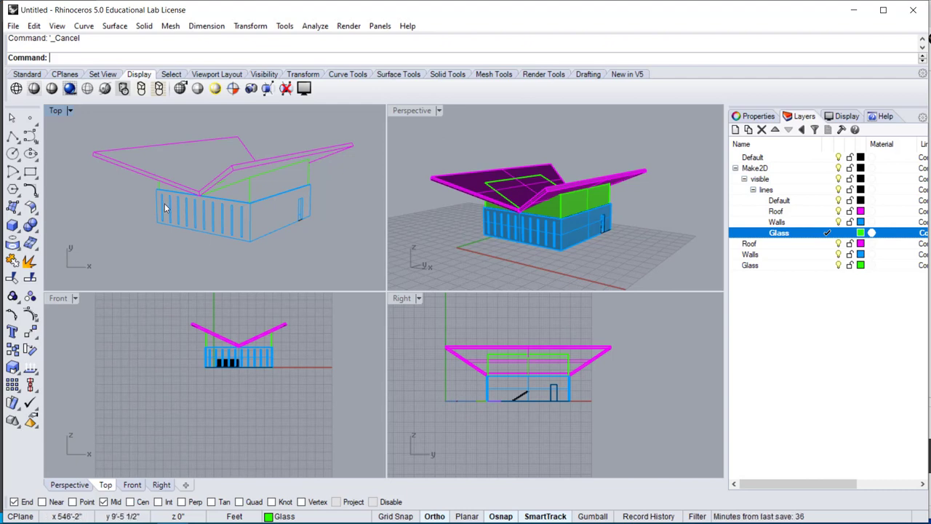
scroll(171, 201, "down", 13)
right_click_drag(170, 197, 254, 199)
scroll(163, 218, "down", 5)
right_click_drag(164, 221, 219, 227)
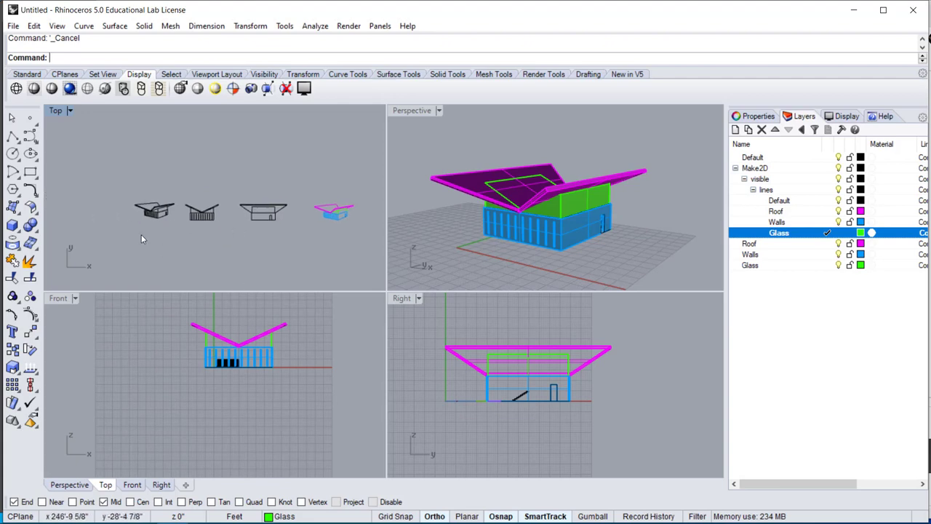
Step: Add a rectangular clipping plane in the top view that extends beyond the building's roof on all sides
scroll(109, 230, "down", 5)
scroll(170, 229, "up", 6)
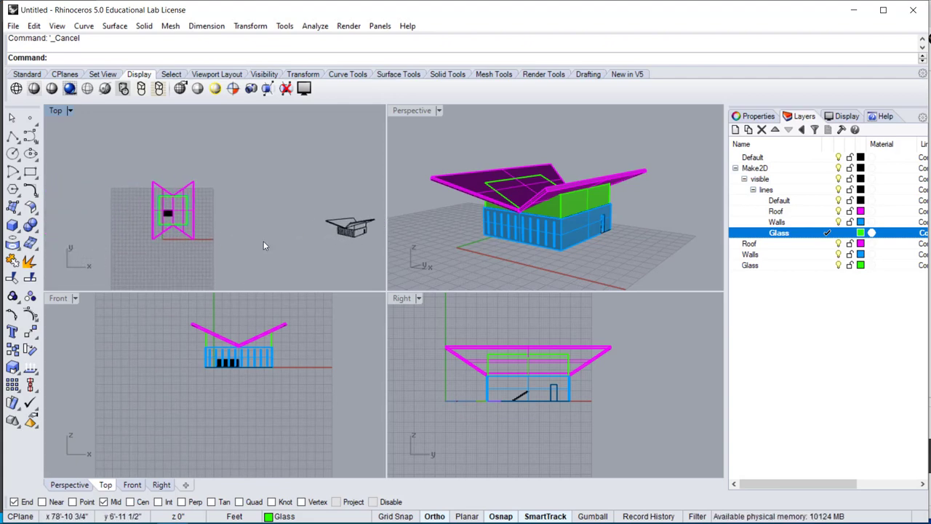
scroll(143, 222, "up", 3)
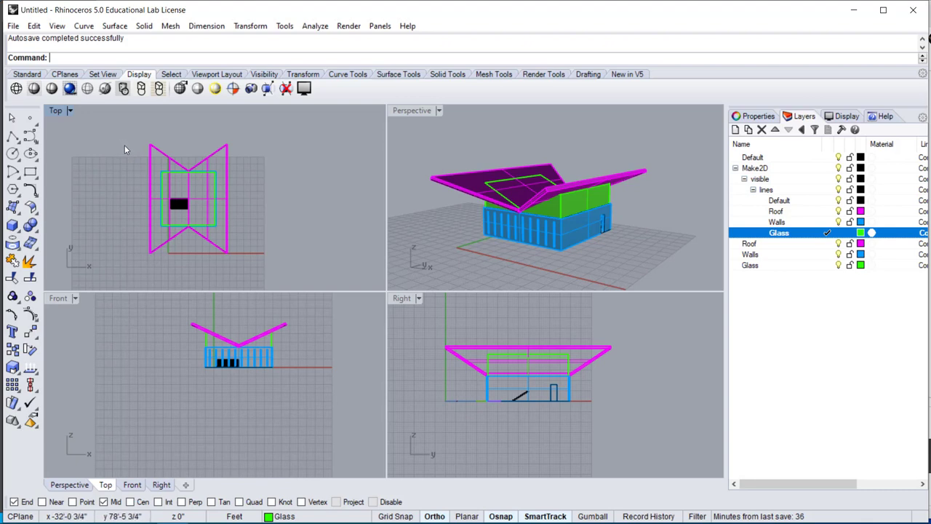
type("clip")
key("Return")
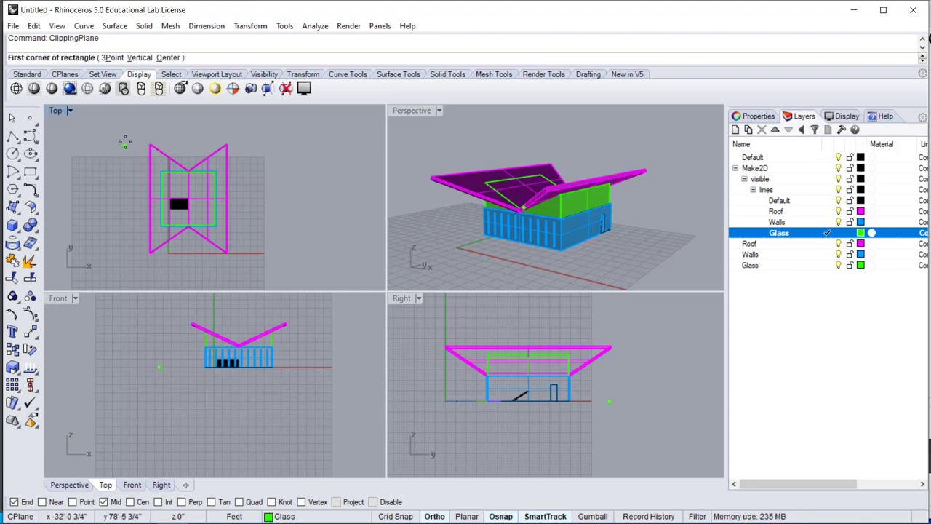
left_click(119, 125)
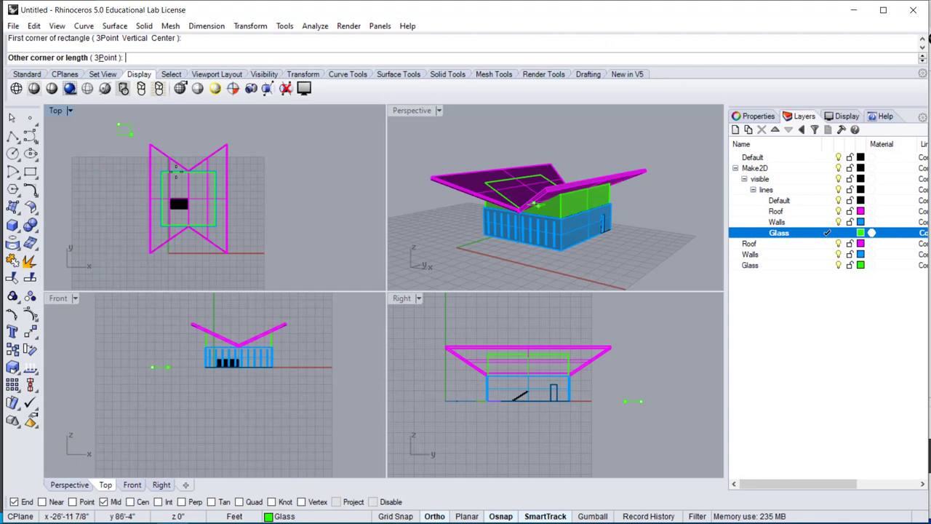
left_click(266, 272)
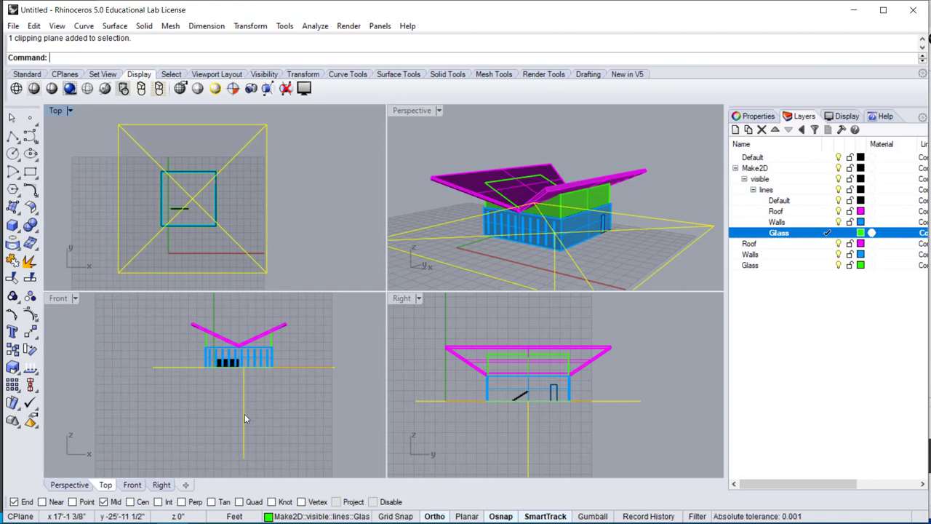
Step: Raise the clipping plane in the front view from the ground to about mid-height of the walls
scroll(250, 382, "up", 5)
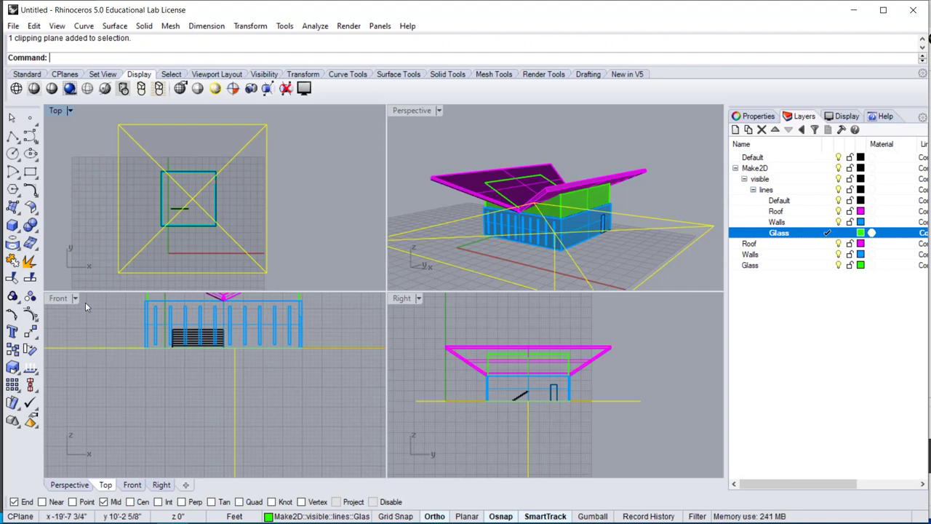
double_click(60, 299)
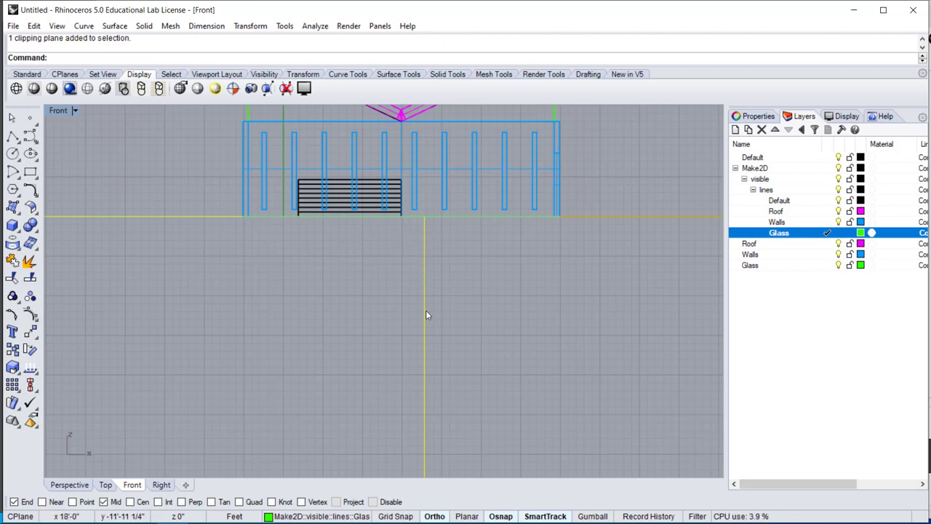
scroll(426, 313, "down", 3)
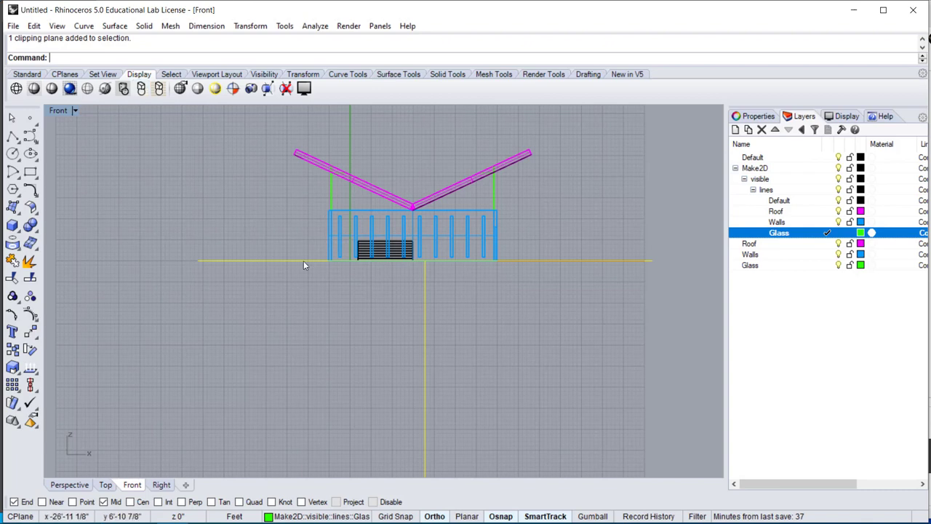
left_click_drag(300, 260, 305, 236)
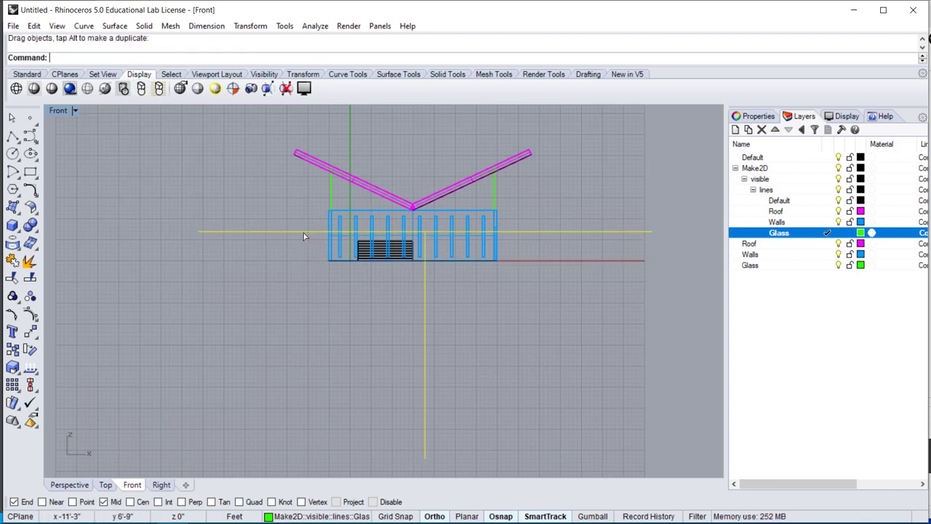
double_click(57, 112)
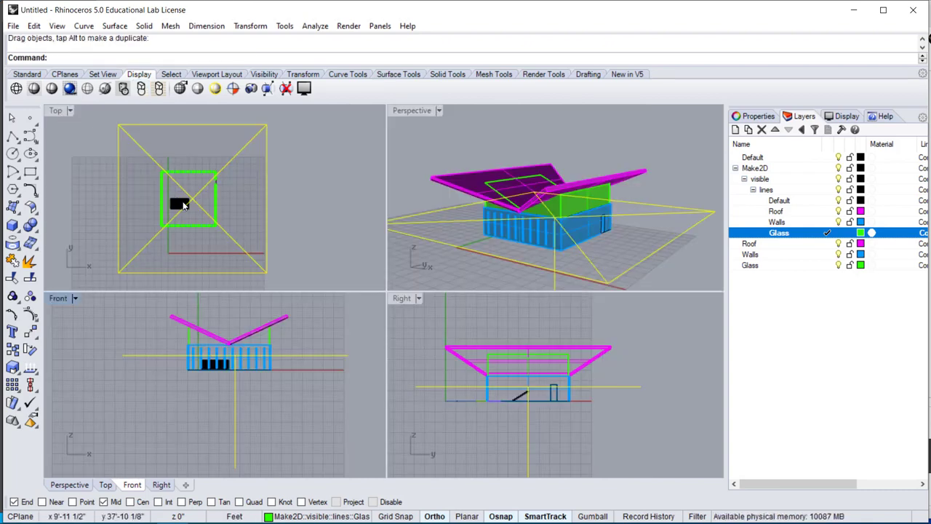
Step: Inspect the cut plan, lower the clipping plane to near the floor, and raise it back to about mid-wall height
scroll(183, 206, "up", 6)
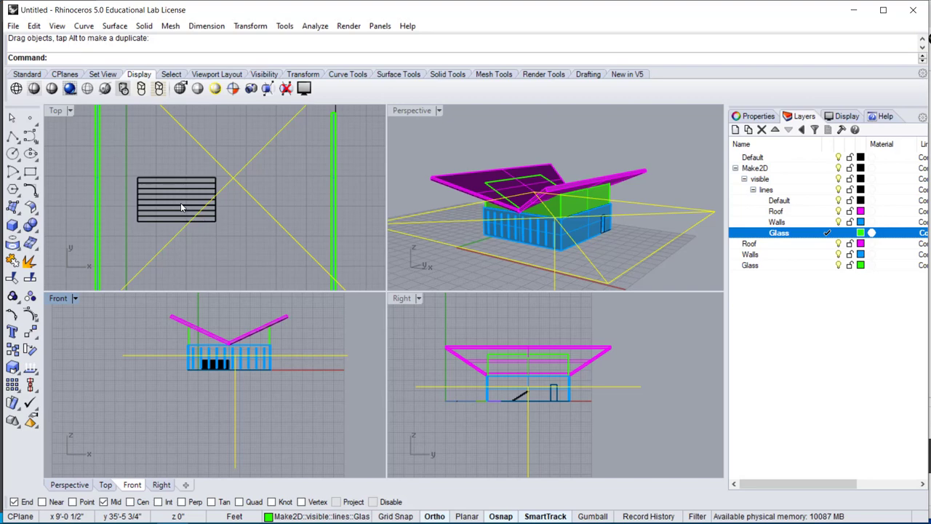
scroll(180, 203, "down", 6)
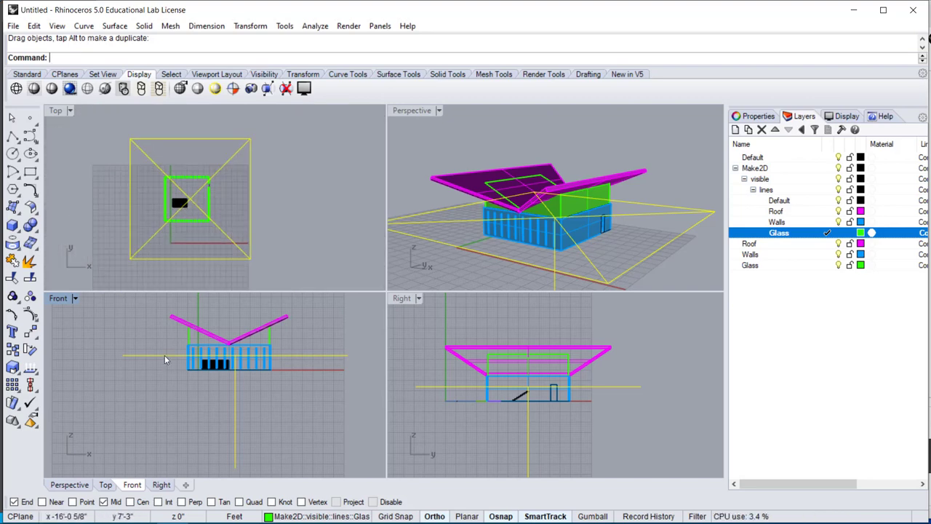
left_click_drag(164, 355, 166, 364)
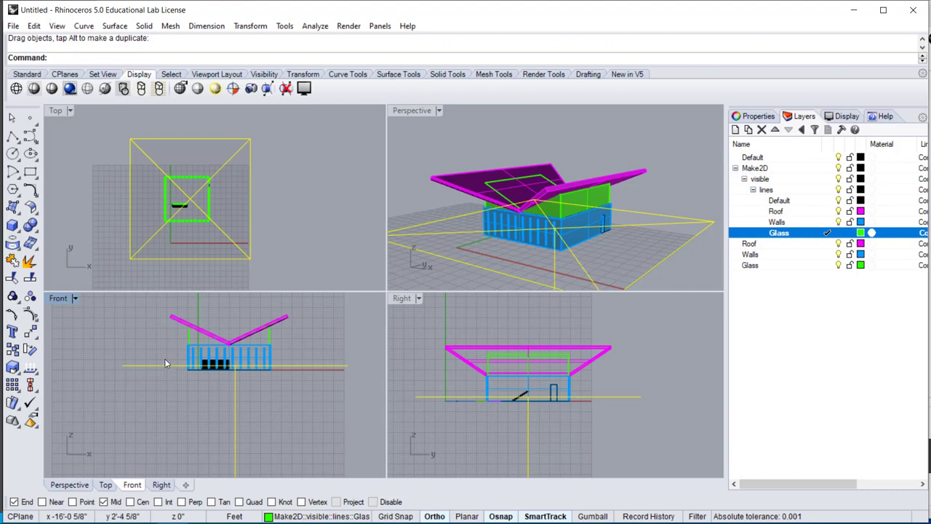
mouse_move(165, 365)
left_mouse_down()
mouse_move(169, 372)
mouse_move(167, 354)
left_mouse_up()
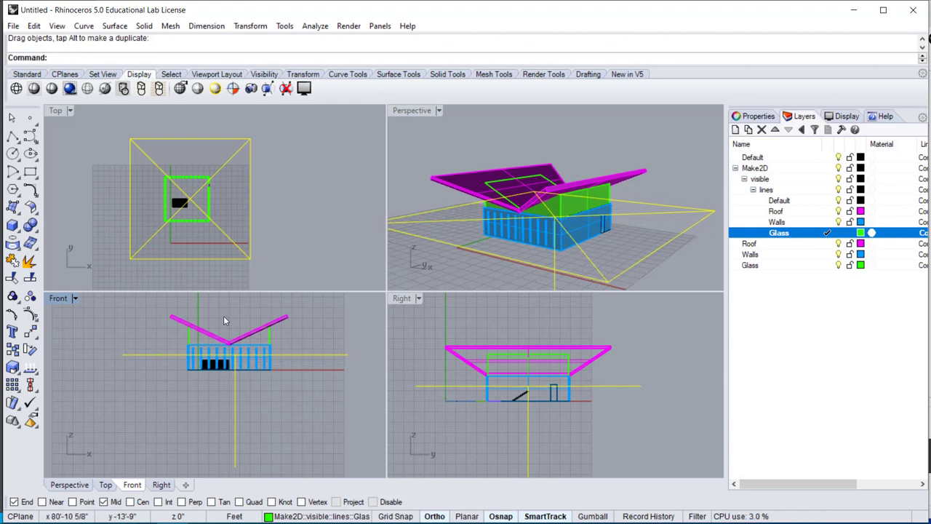
Step: Enable the clipping plane for the Front view in addition to the Top view
left_click(305, 416)
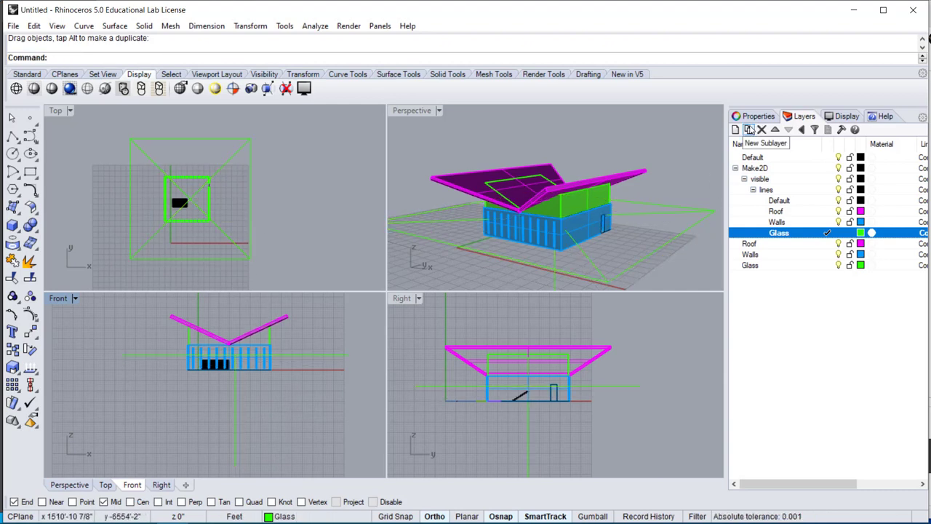
left_click(763, 120)
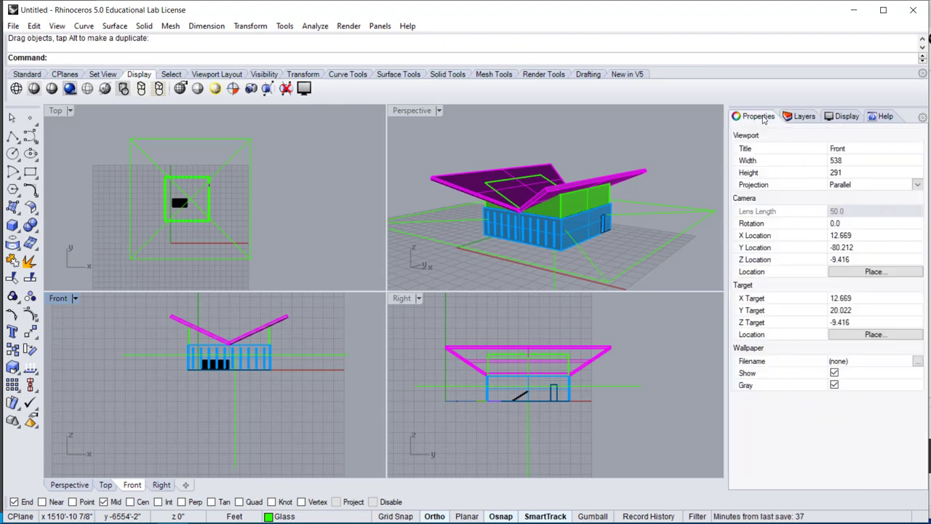
left_click(330, 355)
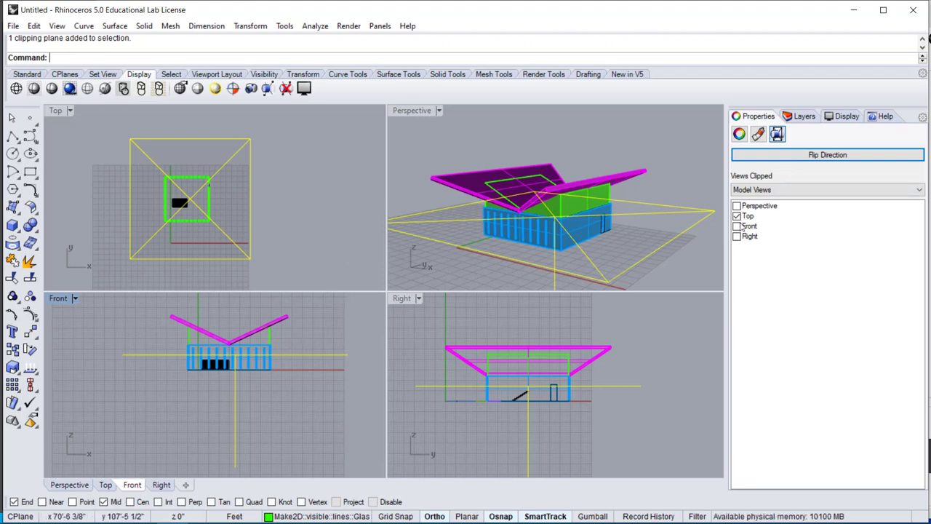
left_click(737, 226)
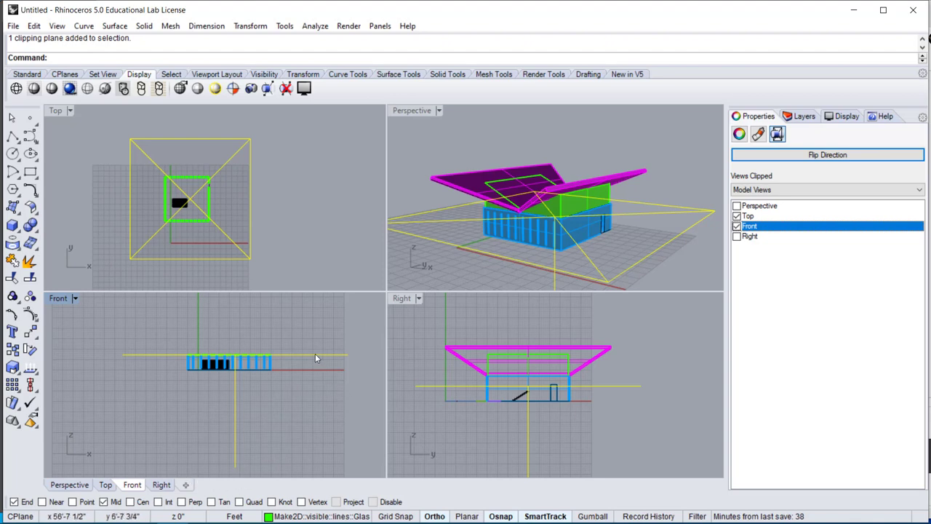
Step: Raise the clipping plane to the top of the walls in the front view, and rotate it 90° upright about its end in the right view
mouse_move(315, 355)
left_mouse_down()
mouse_move(314, 315)
mouse_move(321, 353)
mouse_move(320, 325)
mouse_move(325, 343)
left_mouse_up()
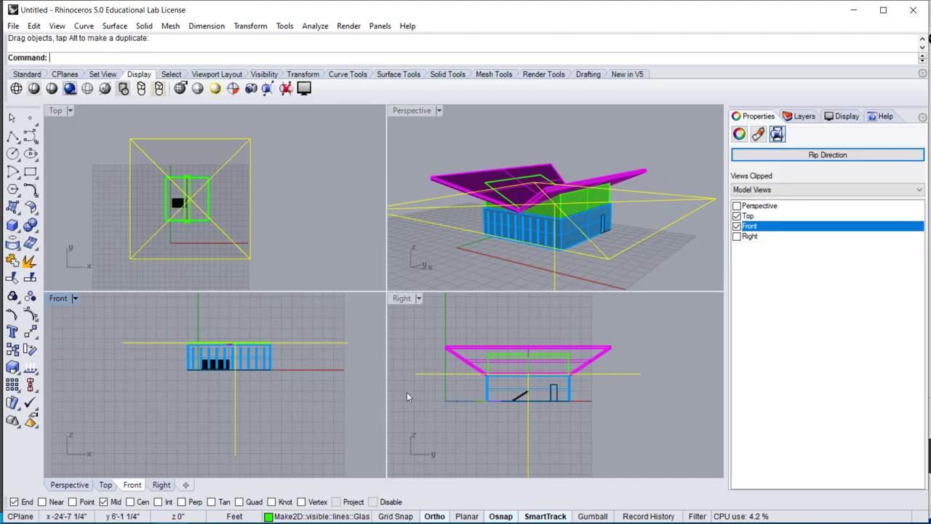
type("ro")
key("Return")
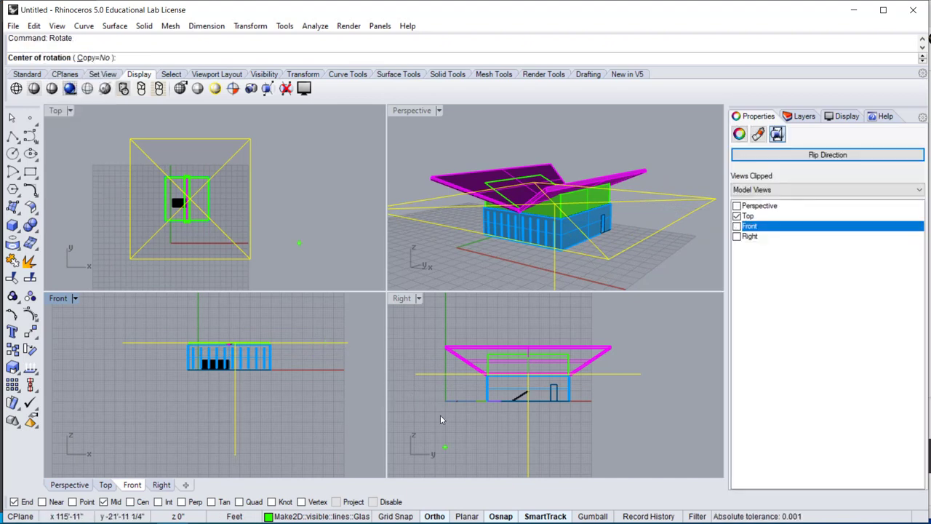
left_click(440, 419)
left_click(417, 374)
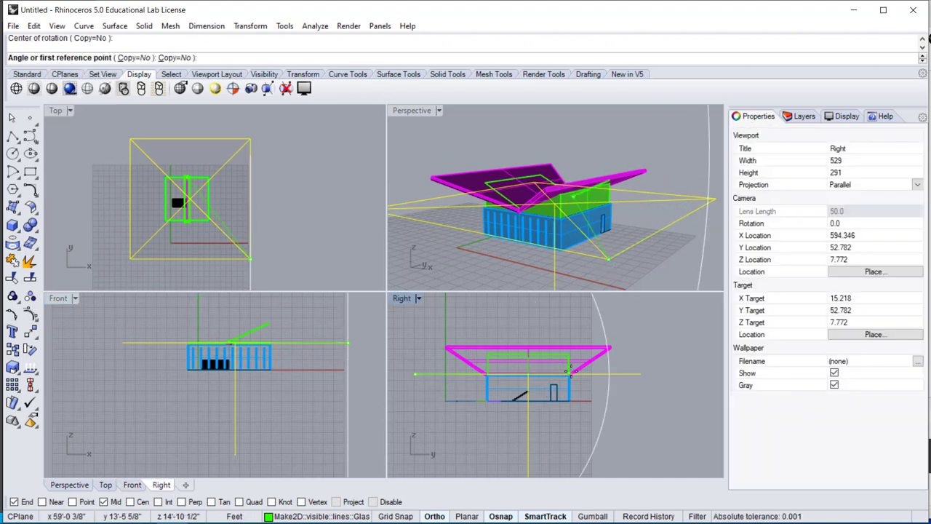
left_click(639, 372)
left_click(416, 327)
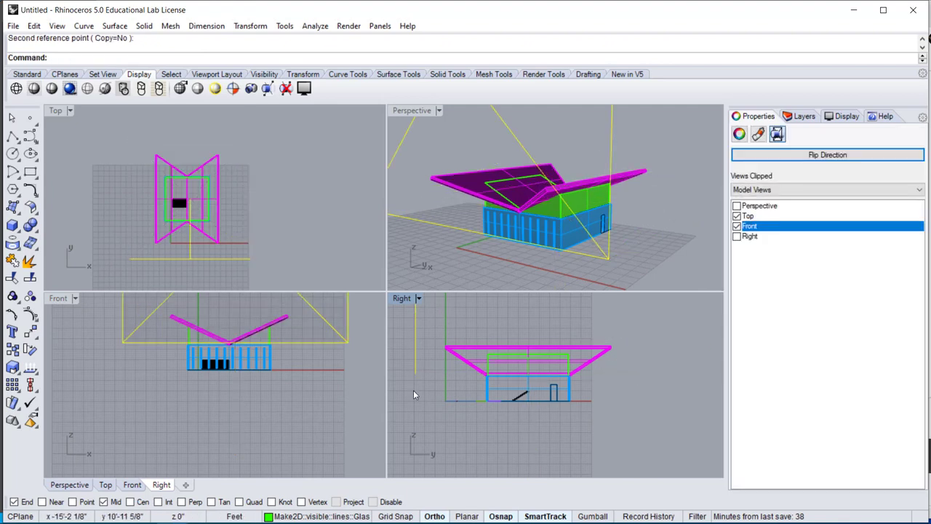
Step: Move the upright clipping plane down in the right view, snapping from its midpoint to its lower end
scroll(398, 390, "down", 7)
type("m")
key("Return")
scroll(389, 385, "up", 2)
right_click_drag(414, 383, 465, 392)
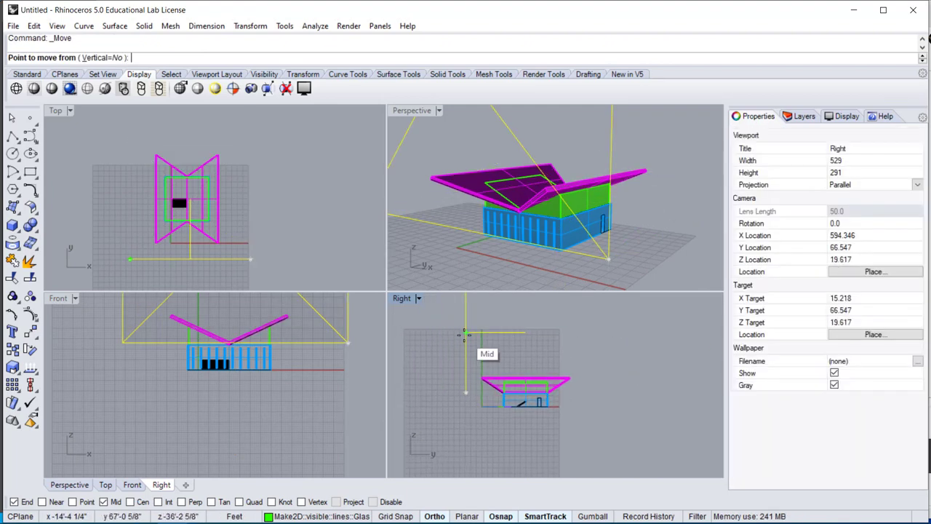
left_click(465, 334)
left_click(465, 392)
Step: Move the clipping plane horizontally in the right view into the front part of the building so it cuts a section
right_click(441, 369)
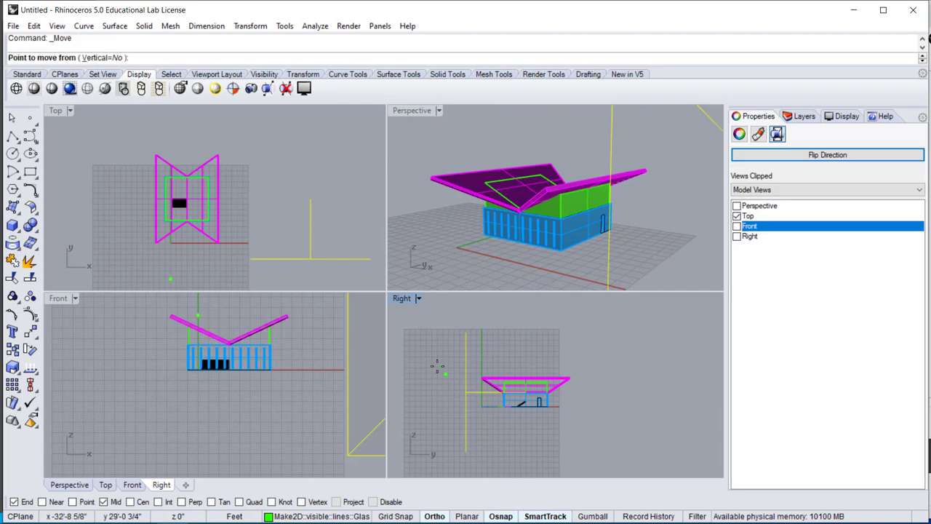
left_click(422, 363)
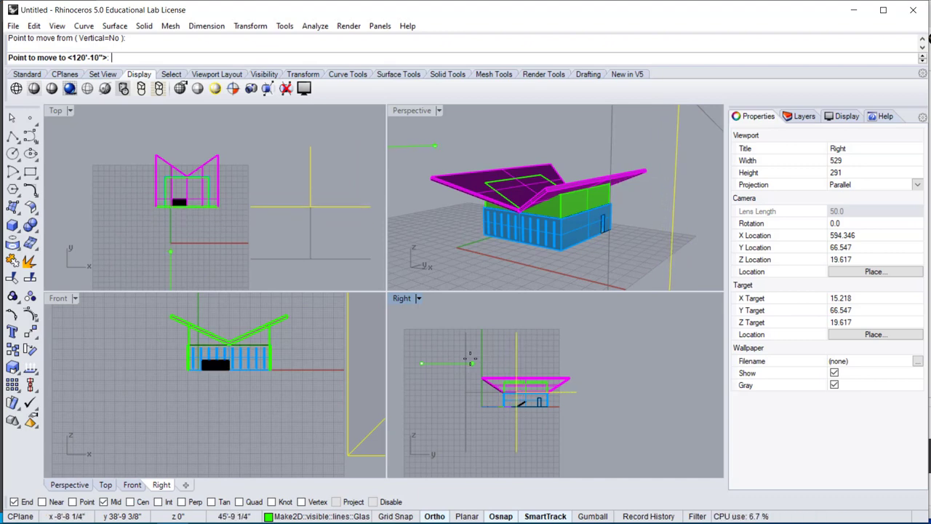
left_click(466, 358)
Step: Select the sectioned building in the front view without the clipping plane and run Make2D with the Current View layout and source layers maintained
left_click(166, 347)
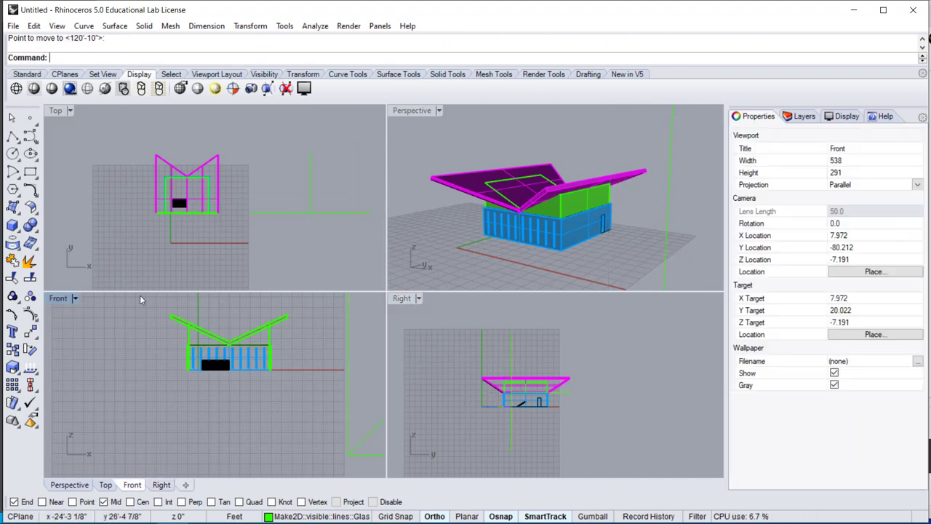
left_click_drag(141, 298, 320, 411)
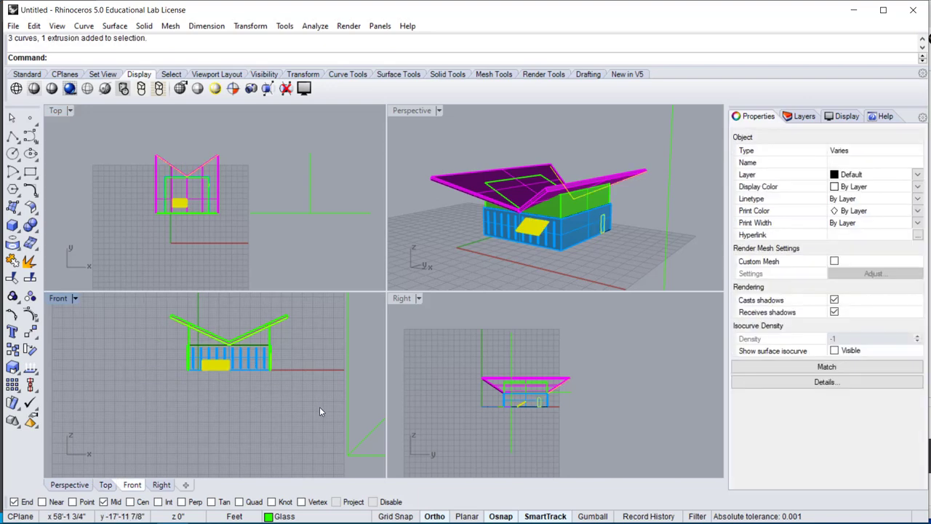
type("Make2D")
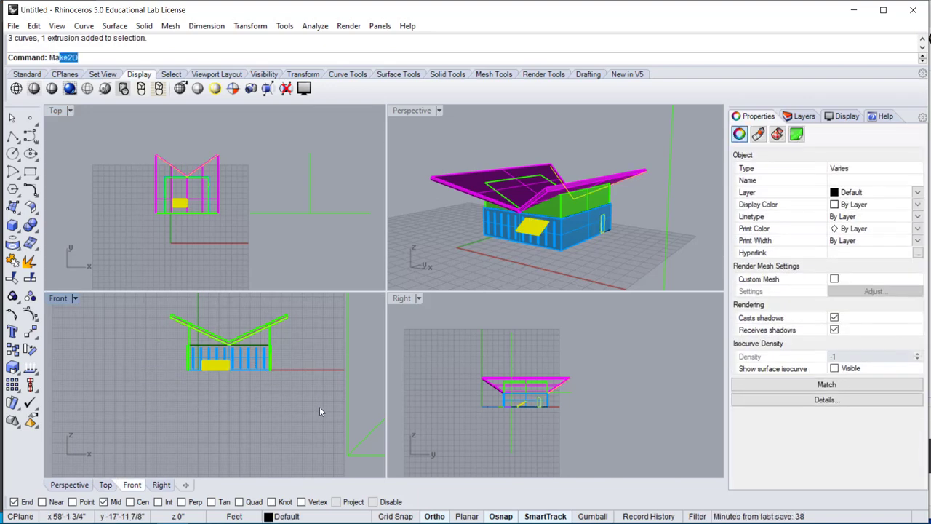
key("Return")
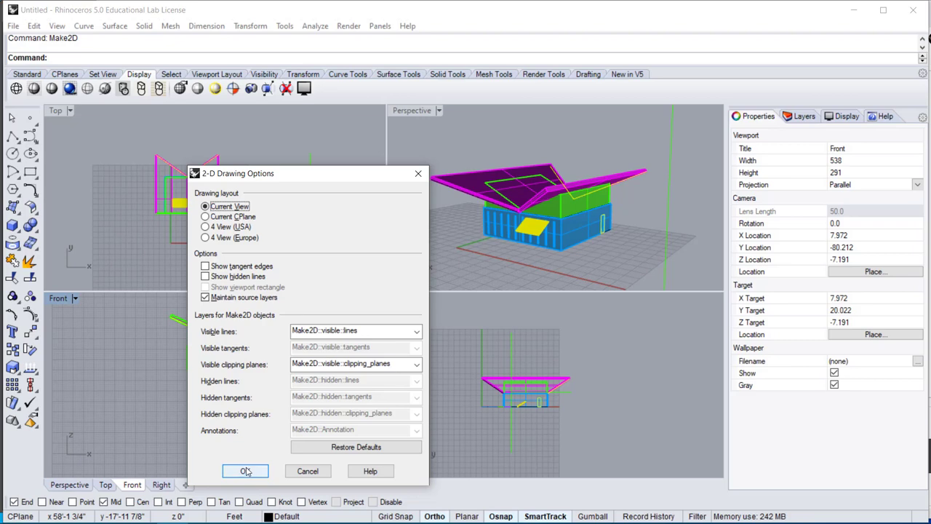
left_click(245, 472)
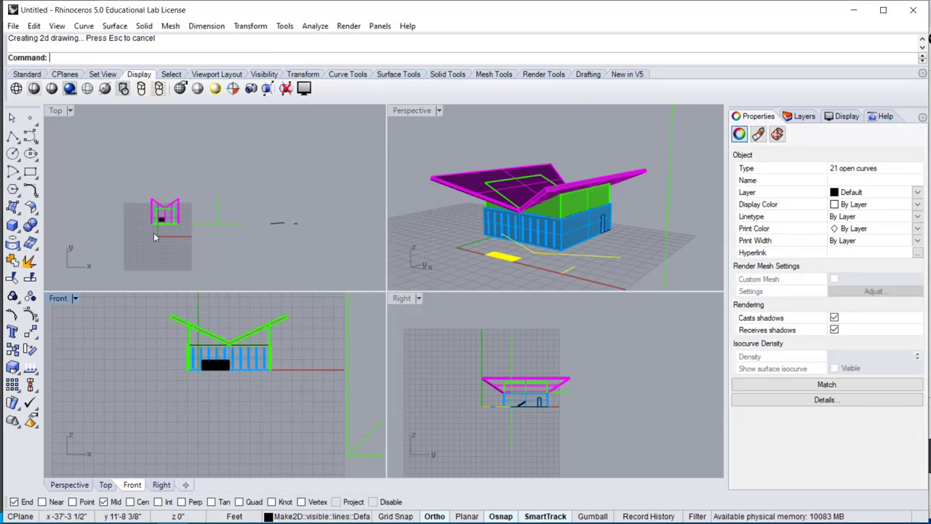
Step: Move the clipping plane sideways in the top view so it spans the full width of the building
scroll(154, 238, "up", 4)
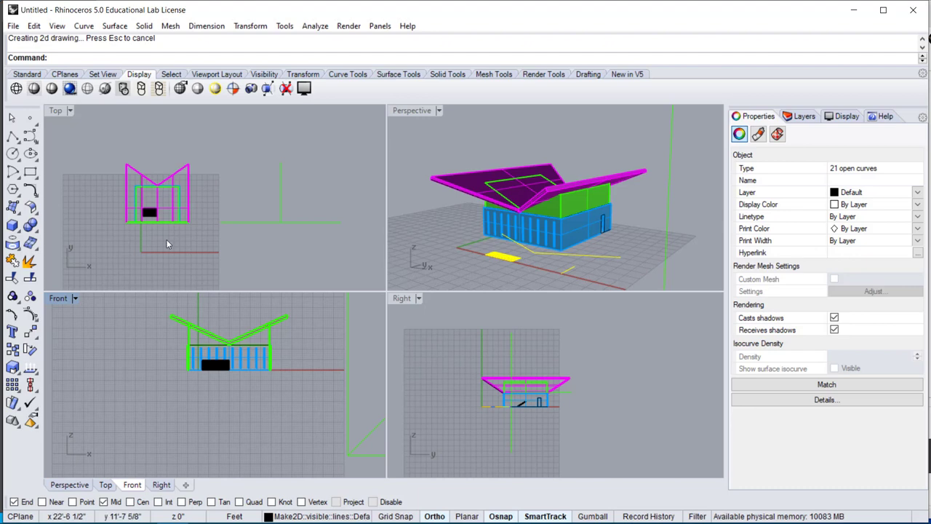
scroll(223, 299, "up", 2)
scroll(168, 230, "up", 5)
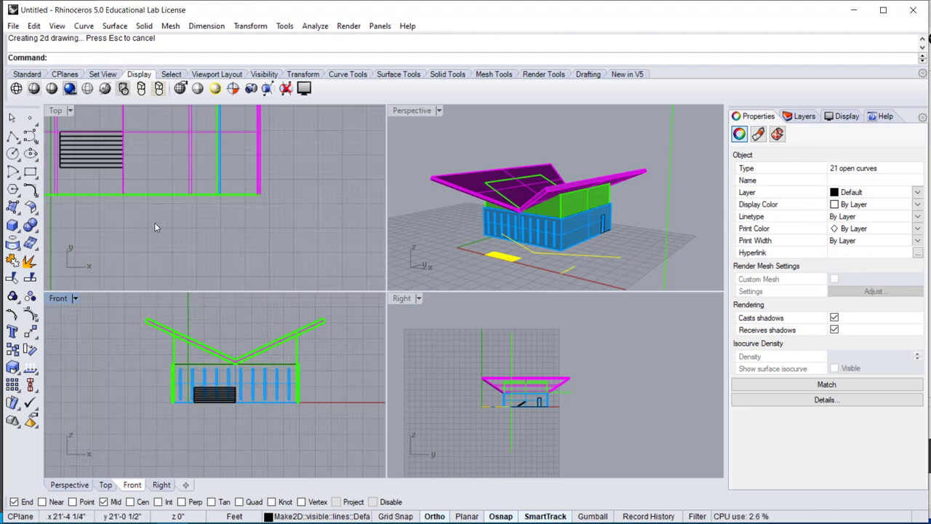
scroll(154, 229, "down", 5)
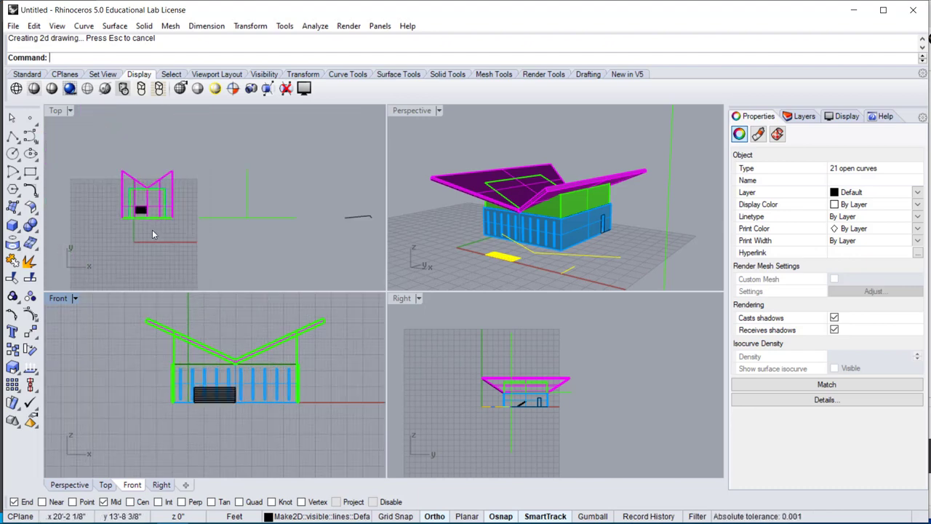
scroll(157, 239, "down", 3)
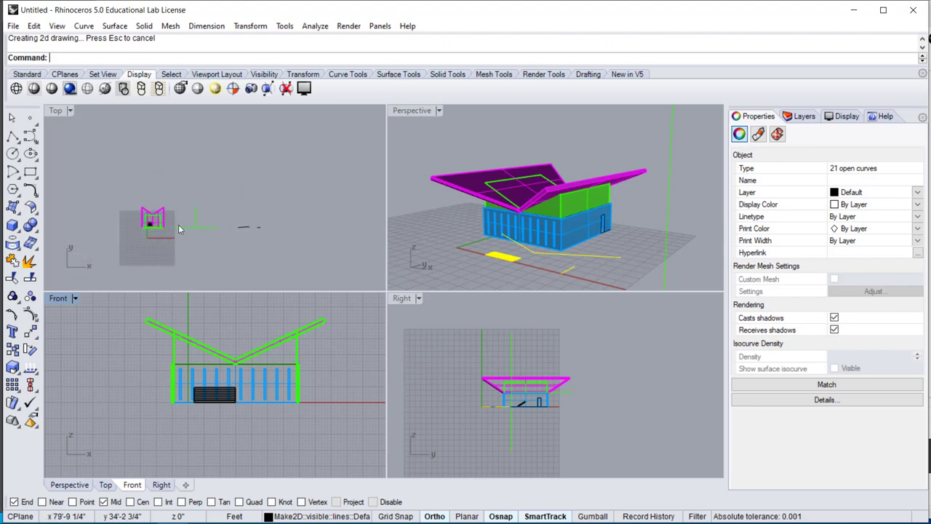
left_click(183, 231)
type("m")
key("Return")
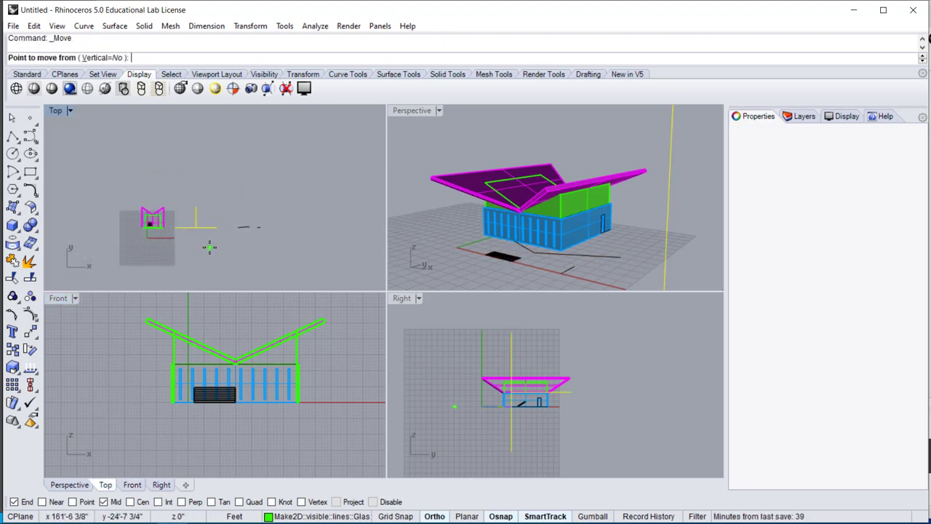
left_click(210, 248)
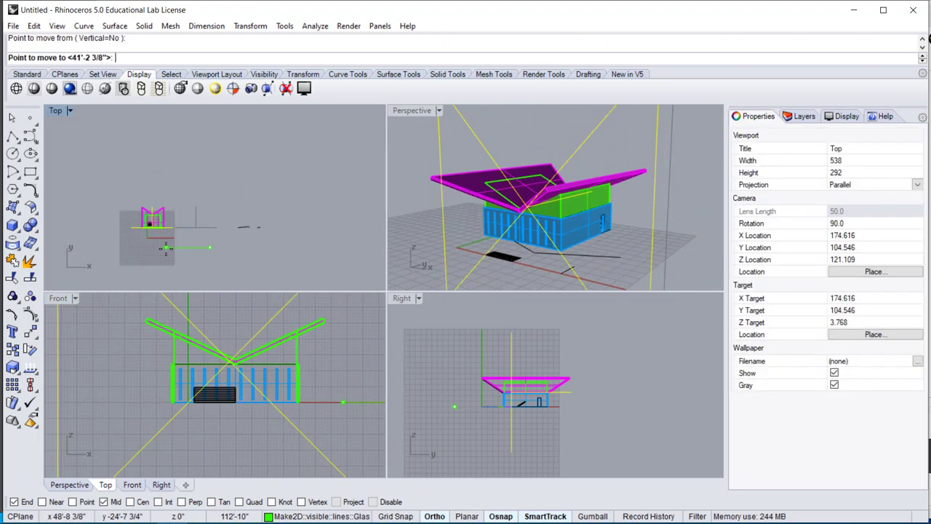
left_click(166, 247)
left_click(141, 320)
Step: Maximize the Front view, select the sectioned building without the clipping plane, and generate another Current View Make2D drawing
scroll(128, 334, "down", 5)
right_click_drag(126, 336, 115, 348)
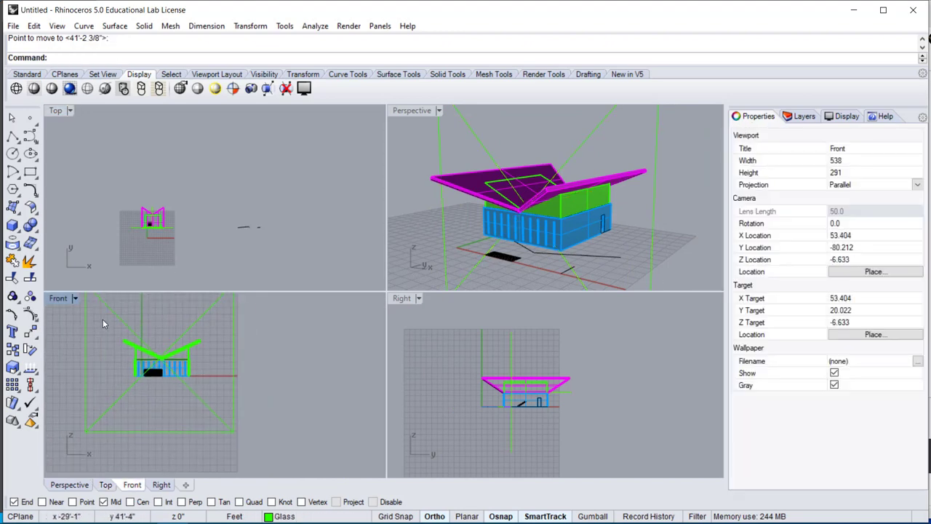
left_click_drag(103, 322, 225, 404)
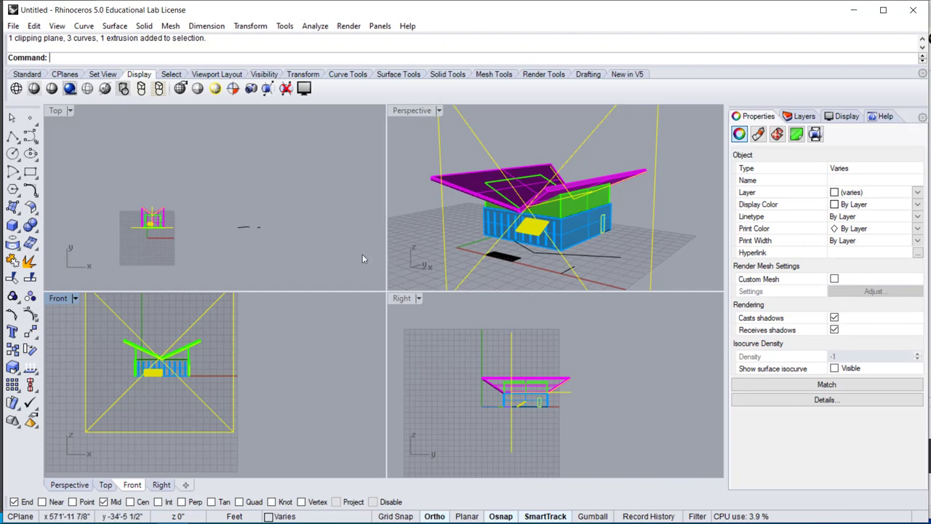
scroll(124, 377, "up", 4)
double_click(58, 299)
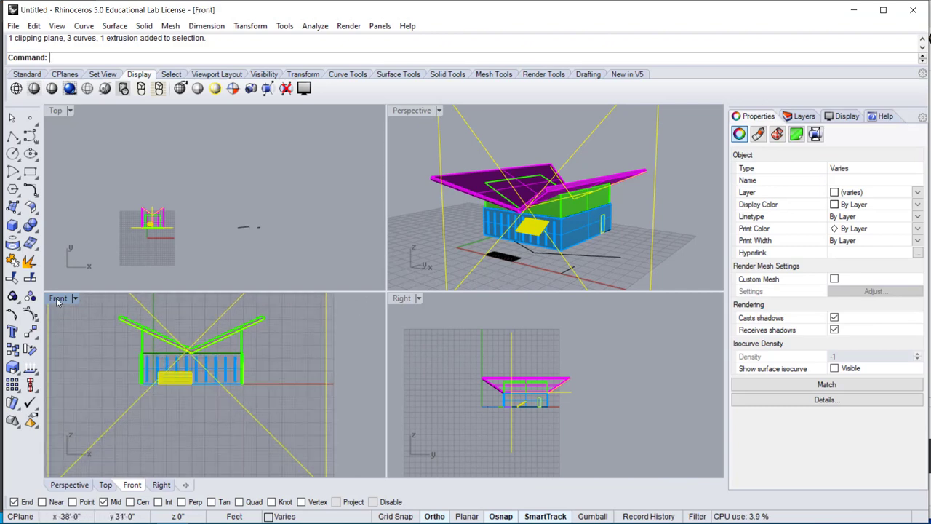
right_click_drag(202, 284, 190, 347)
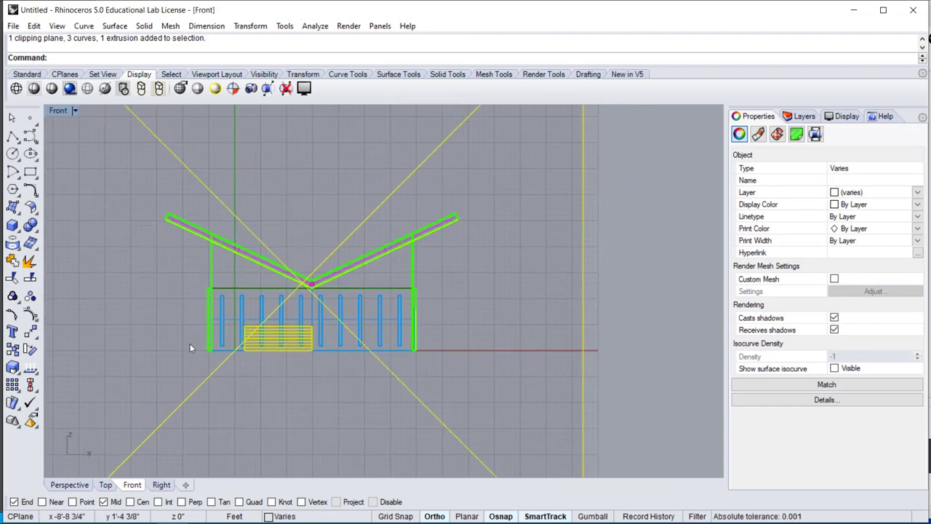
left_click(190, 348)
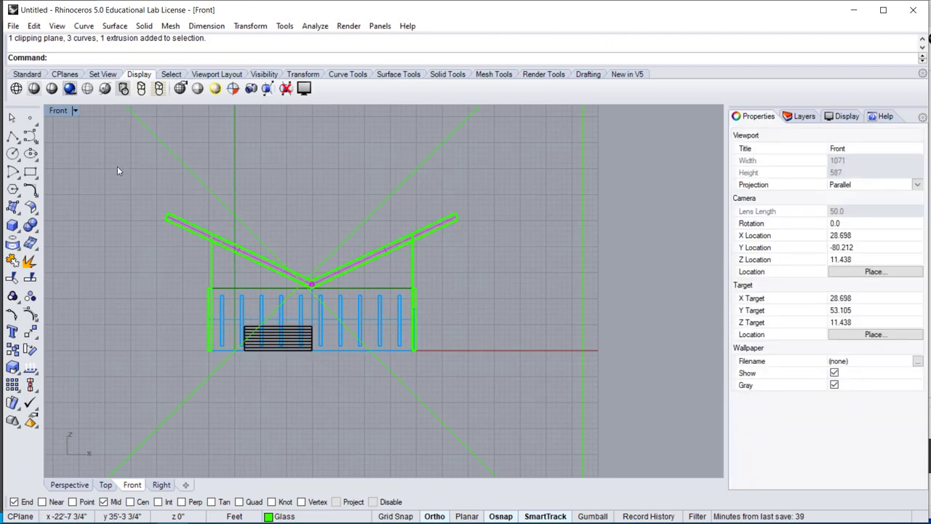
mouse_move(131, 181)
left_mouse_down()
mouse_move(357, 319)
mouse_move(542, 396)
left_mouse_up()
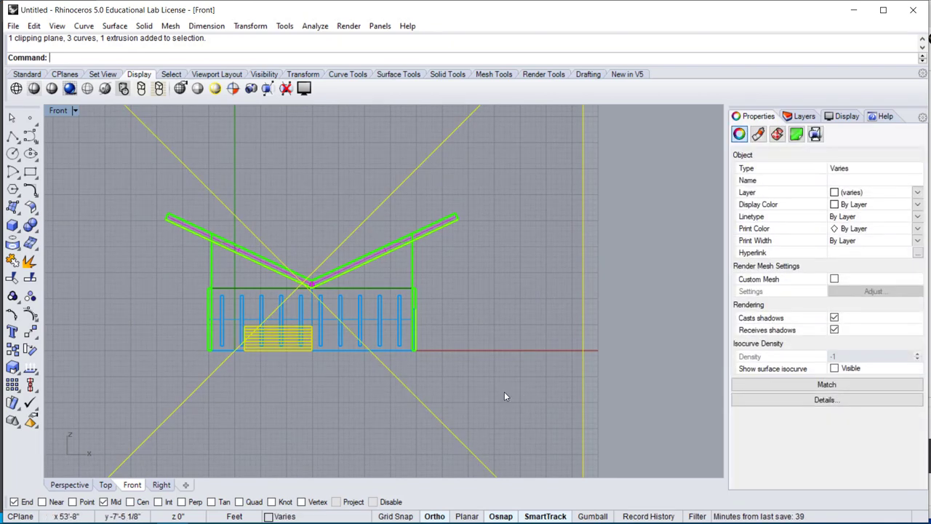
left_click(412, 397, "ctrl")
type("Make2D")
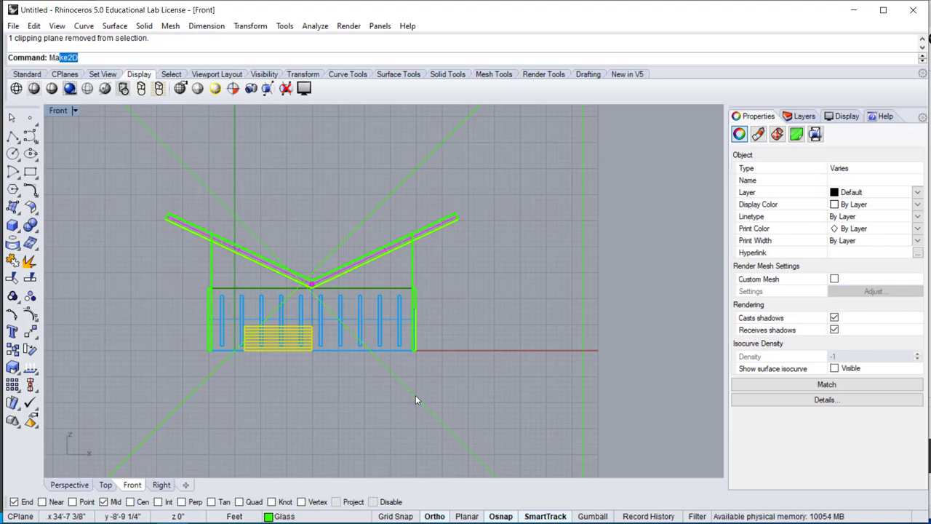
key("Return")
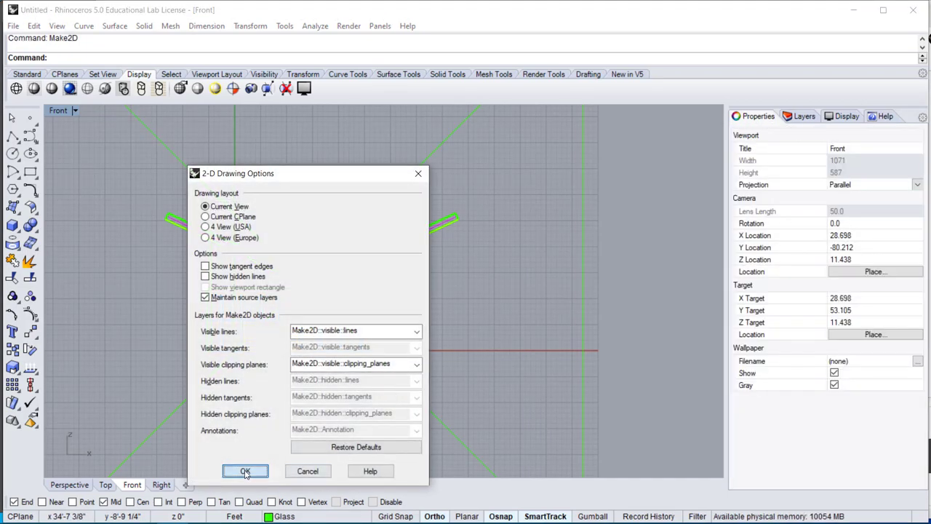
left_click(245, 471)
Step: Restore the four-view layout and hide the clipping plane
double_click(61, 111)
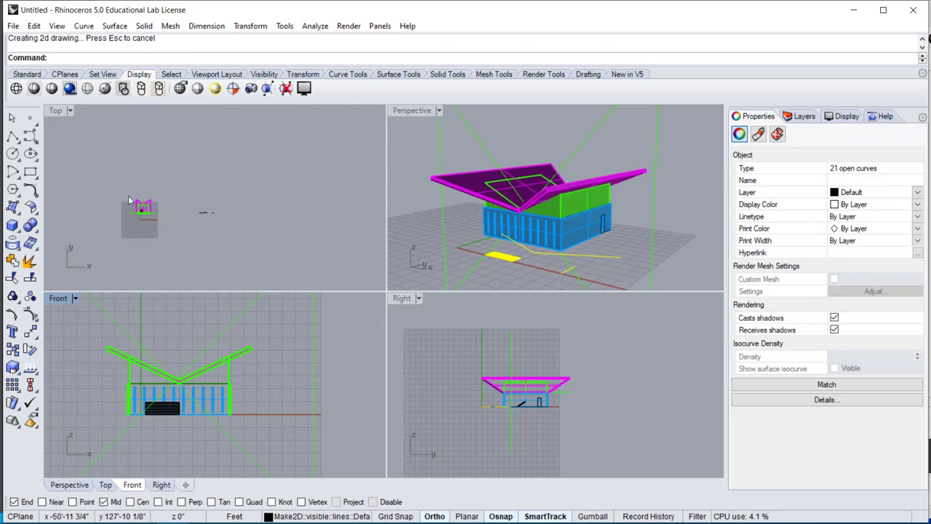
scroll(131, 207, "up", 5)
scroll(132, 219, "down", 2)
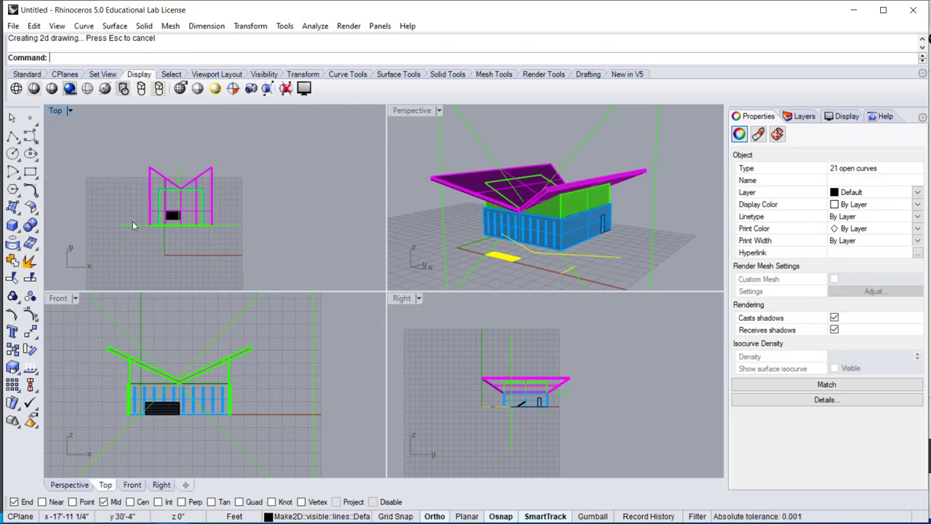
left_click(198, 321)
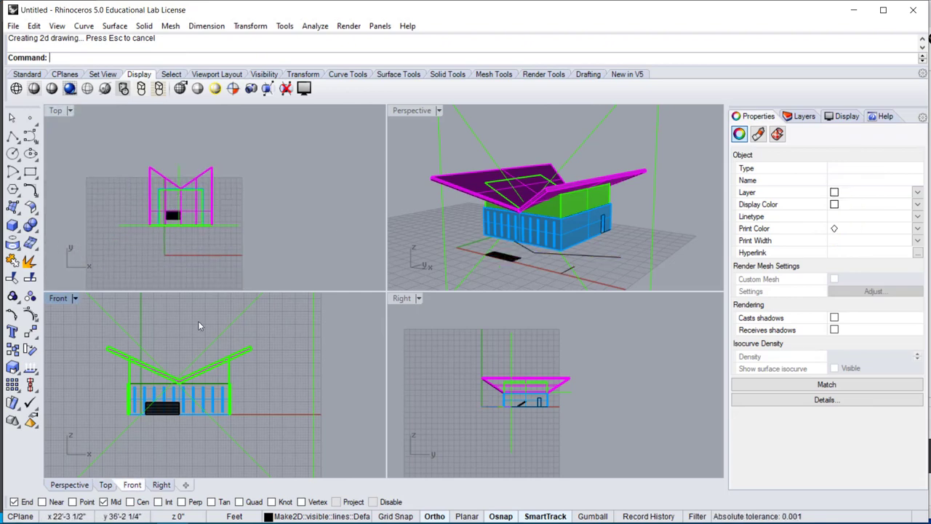
left_click(306, 333)
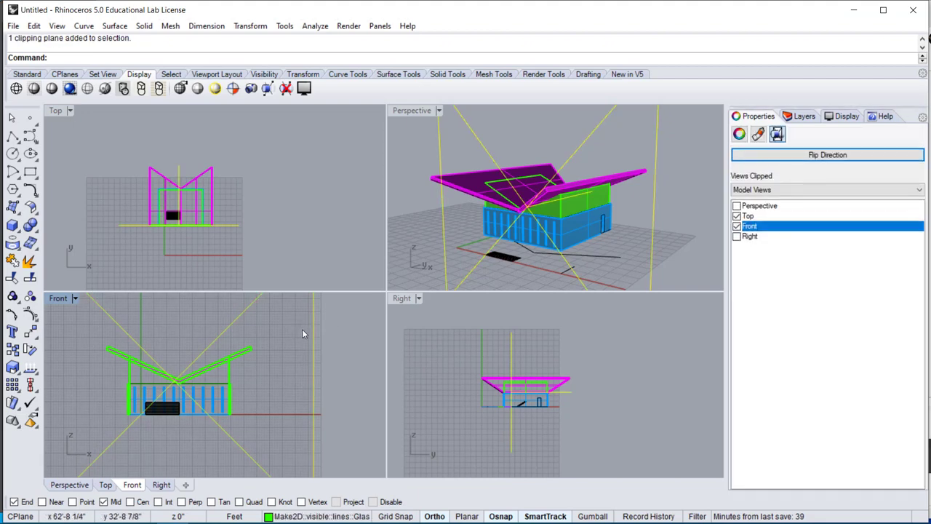
key("ctrl+h")
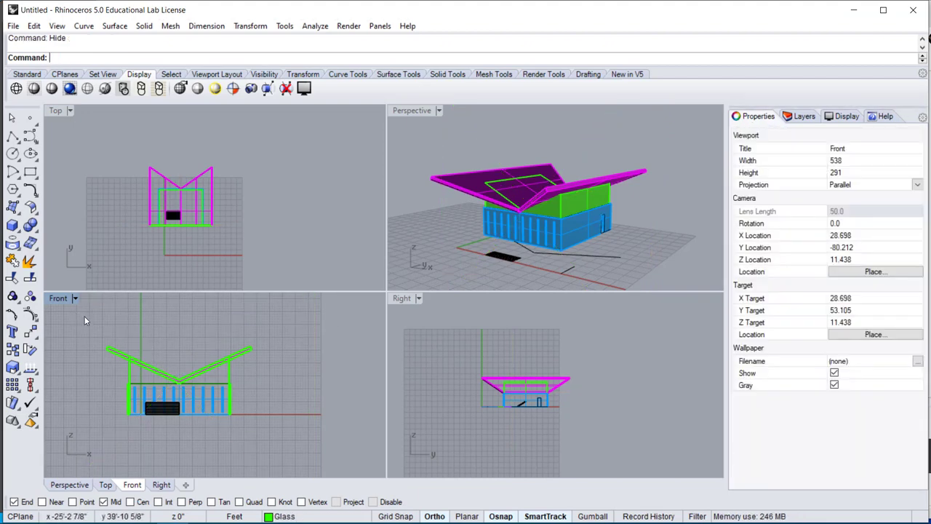
Step: Select the building section in the front view and run Make2D again with the clipping plane hidden
left_click_drag(82, 315, 321, 447)
type("Make2D")
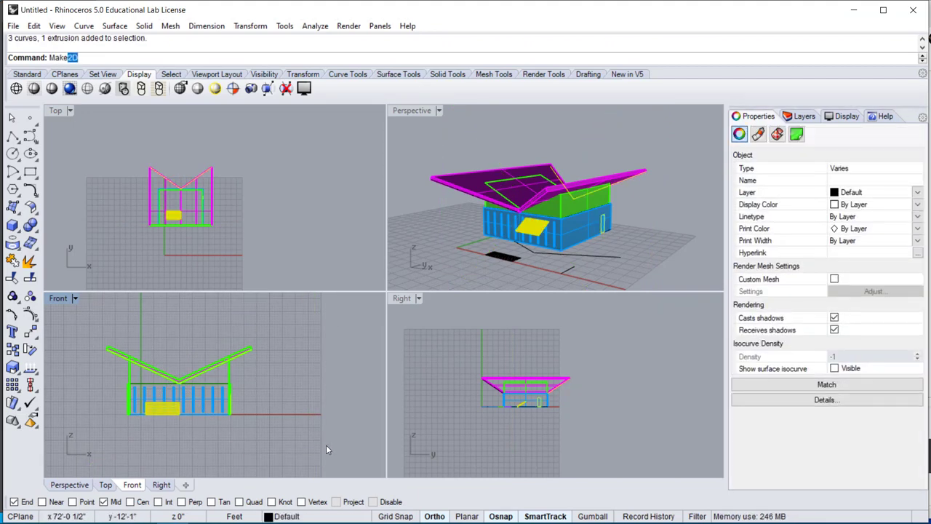
key("Return")
left_click(246, 472)
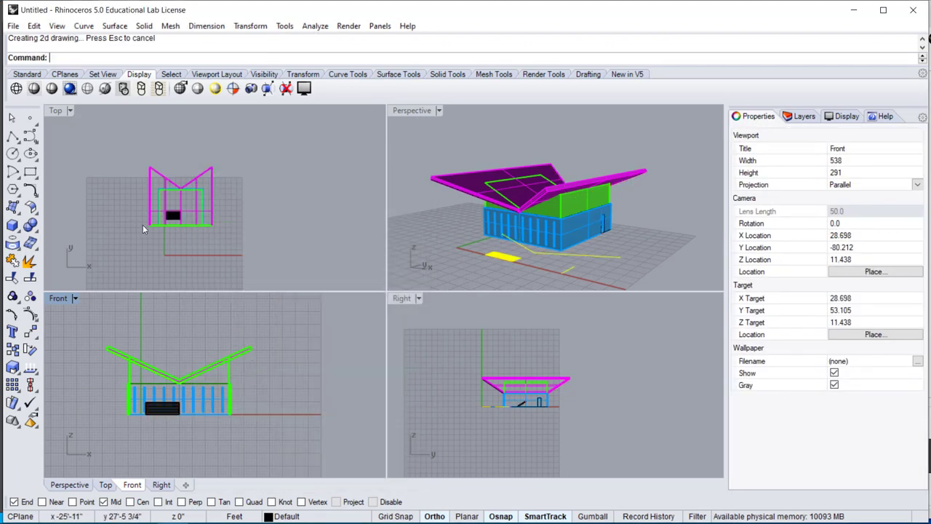
Step: Show the layer list and examine the generated 2D lines in the perspective view
left_click(804, 117)
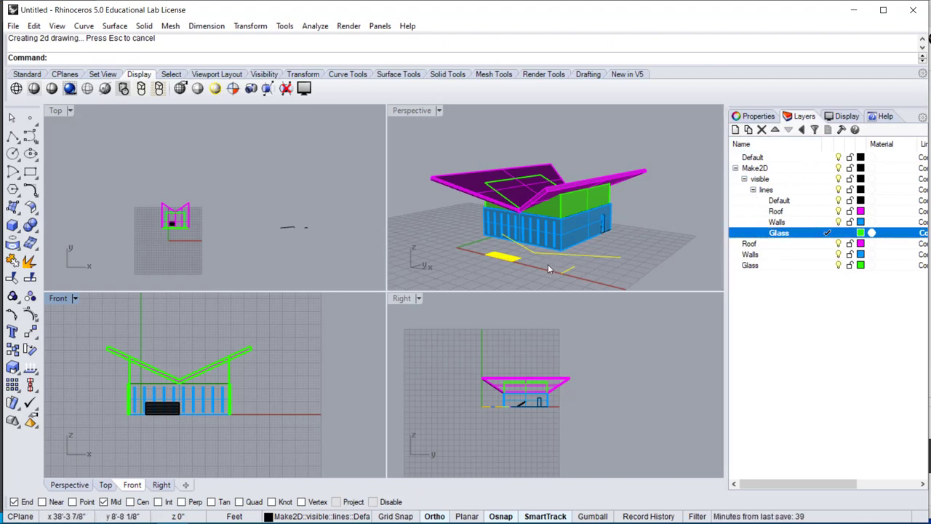
scroll(511, 257, "up", 5)
scroll(511, 261, "down", 5)
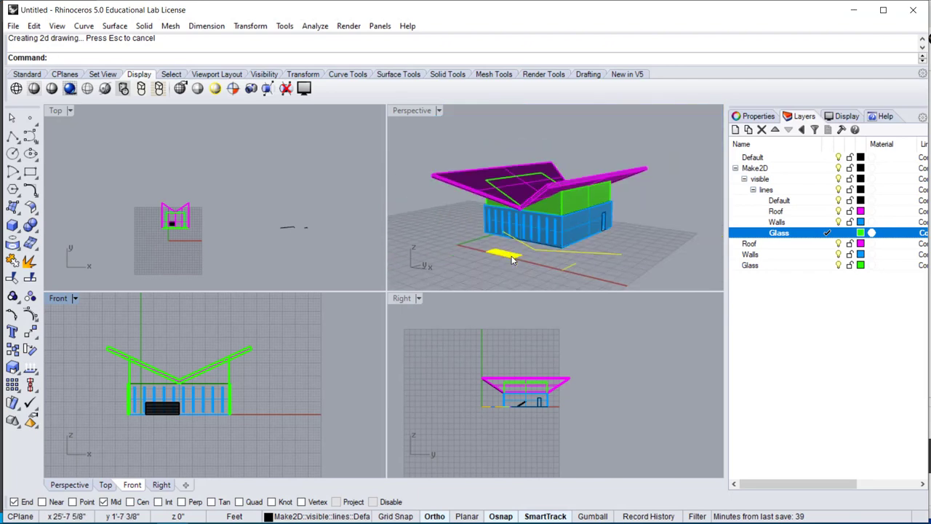
Step: Delete the newest generated section lines and undo the recent operations back through the front-view Make2D runs
key("Delete")
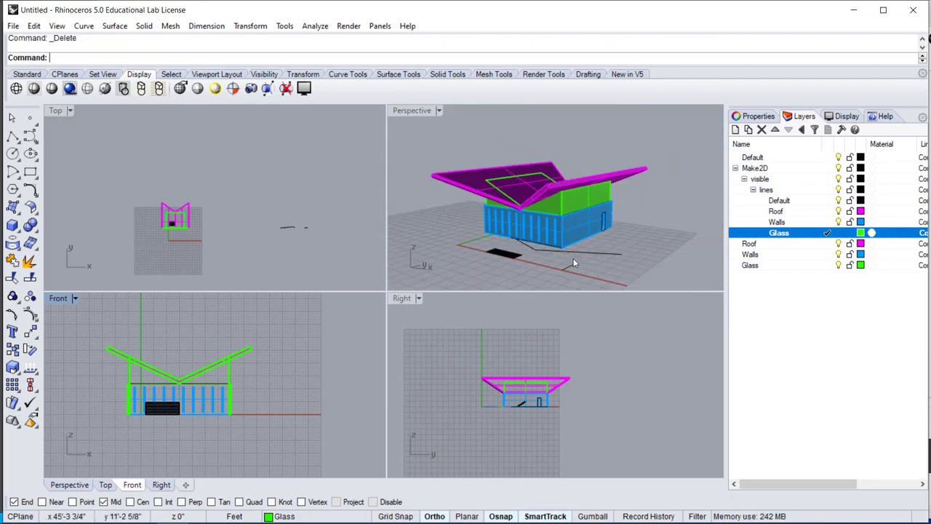
key("ctrl+z")
key("ctrl+z")
key("ctrl+z")
key("ctrl+z")
key("ctrl+z")
key("ctrl+z")
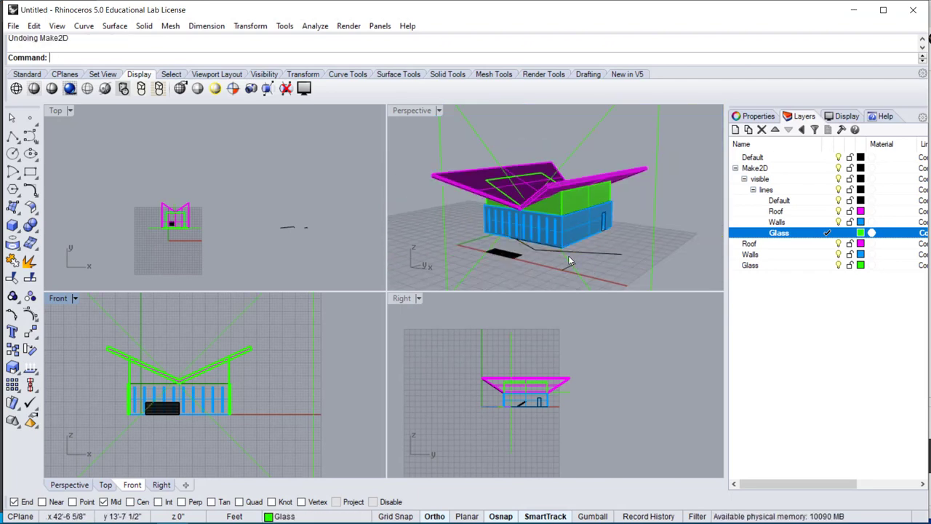
Step: Delete the vertical clipping plane that cuts the building model
left_click(267, 171)
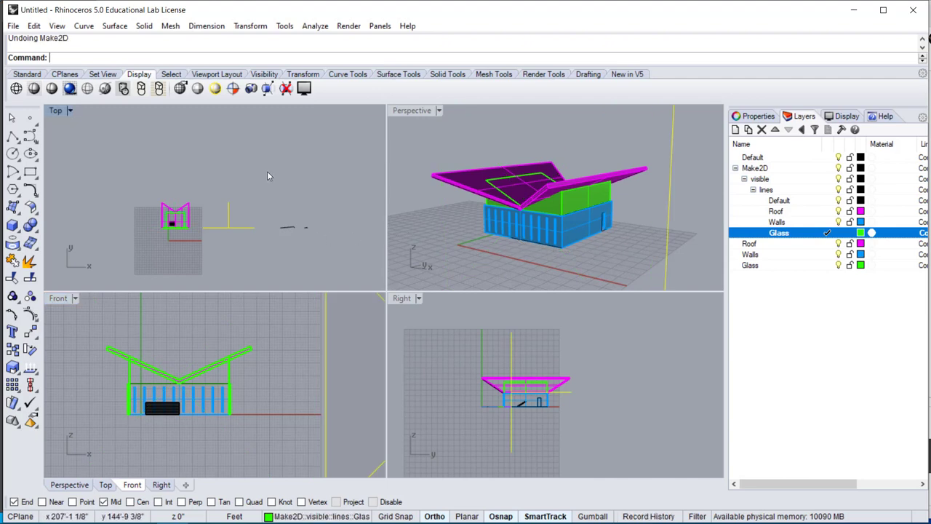
left_click(227, 221)
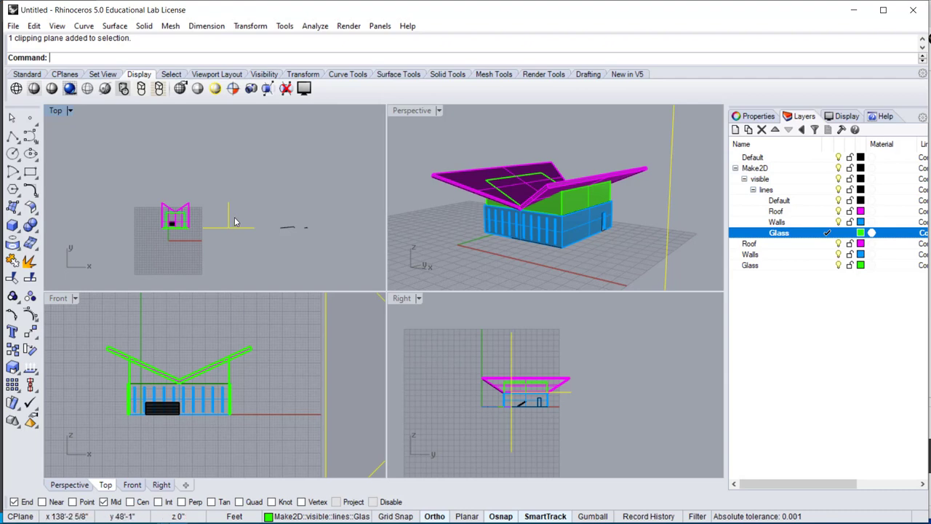
key("Delete")
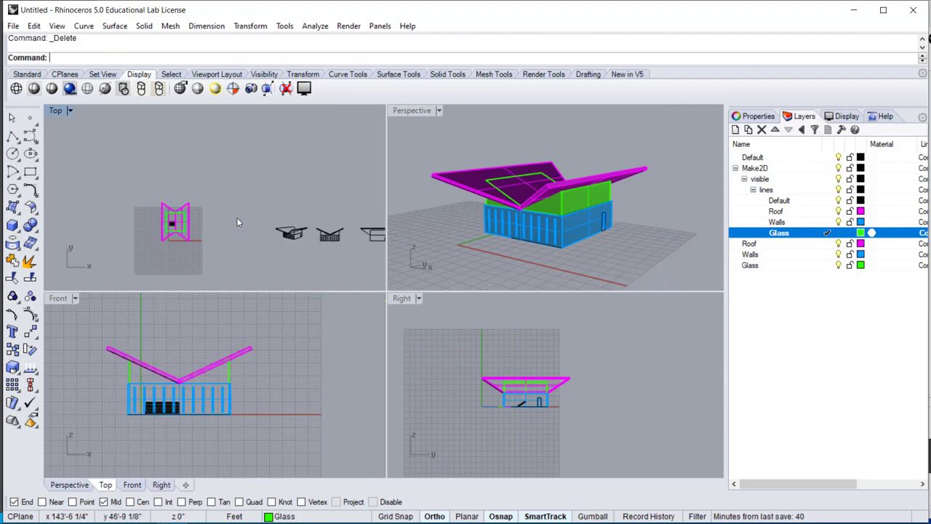
Step: Maximize the Top view and select all lines of the coloured perspective Make2D drawing
scroll(305, 247, "up", 2)
right_click_drag(275, 249, 95, 243)
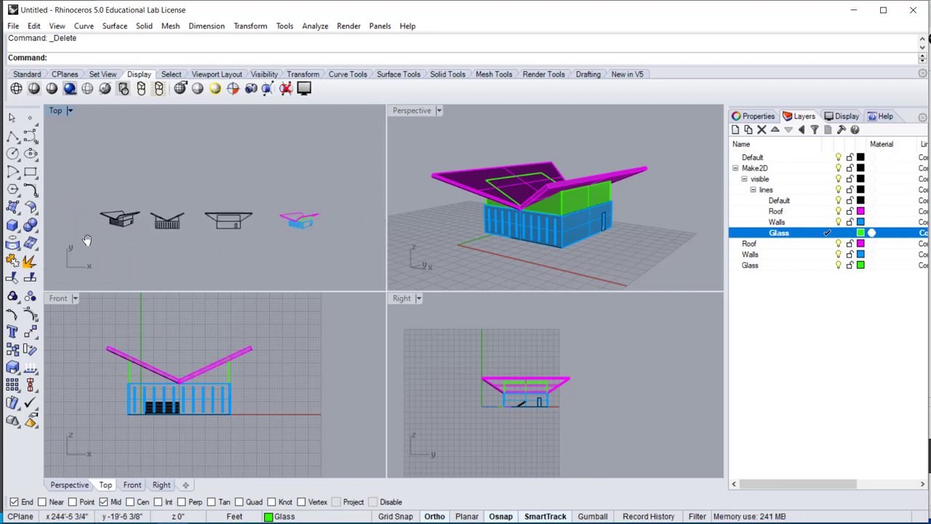
scroll(290, 219, "up", 12)
right_click_drag(260, 246, 259, 219)
scroll(259, 218, "up", 3)
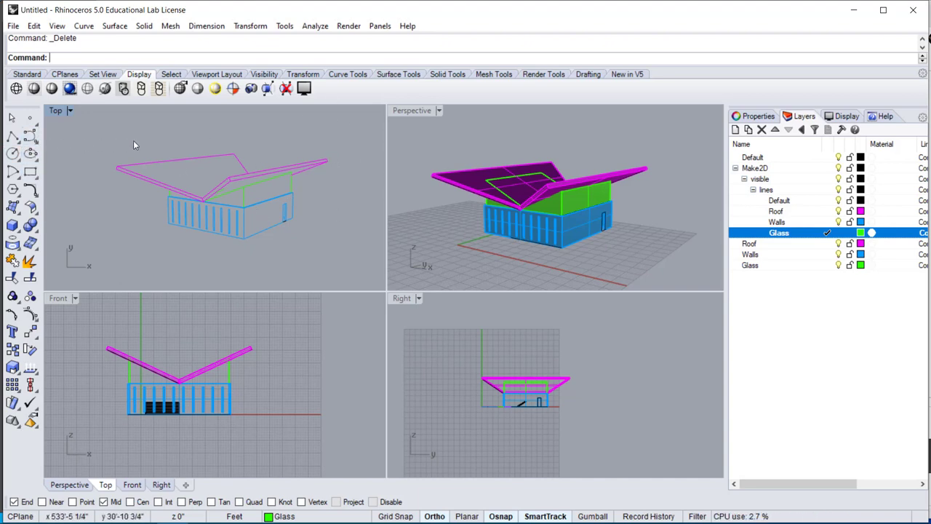
double_click(54, 109)
right_click_drag(70, 115, 234, 233)
scroll(327, 256, "up", 4)
mouse_move(320, 263)
right_mouse_down()
mouse_move(302, 255)
mouse_move(318, 248)
right_mouse_up()
scroll(327, 252, "down", 4)
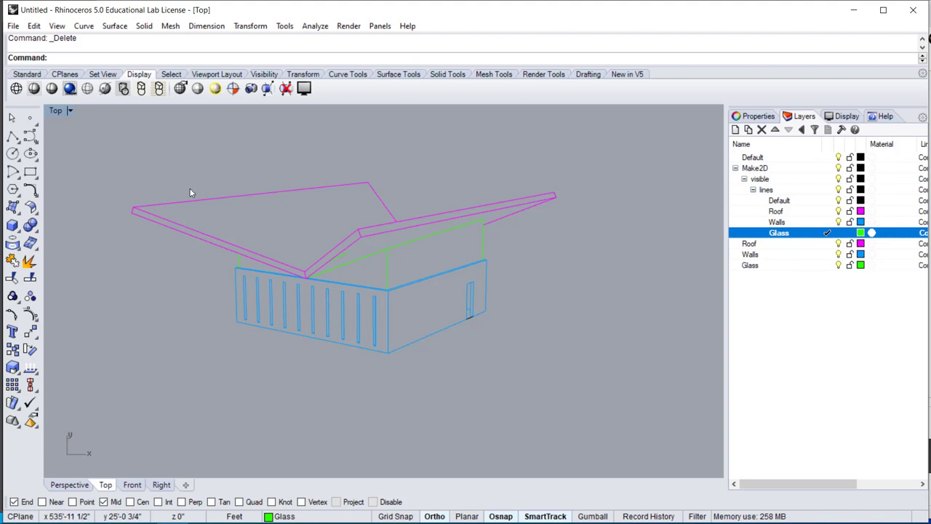
left_click_drag(90, 130, 646, 388)
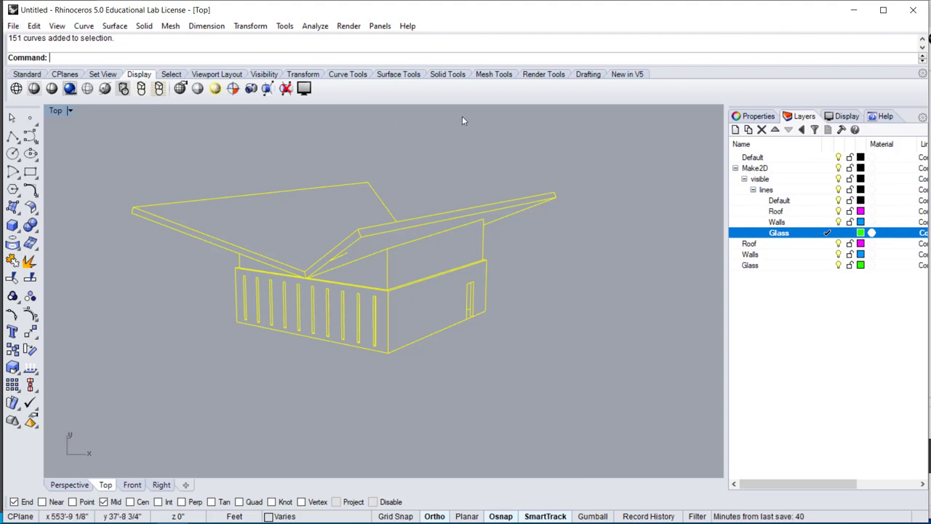
Step: Export the selected lines to the Desktop as an AutoCAD drawing named Drawing, using the Default export scheme
left_click(12, 27)
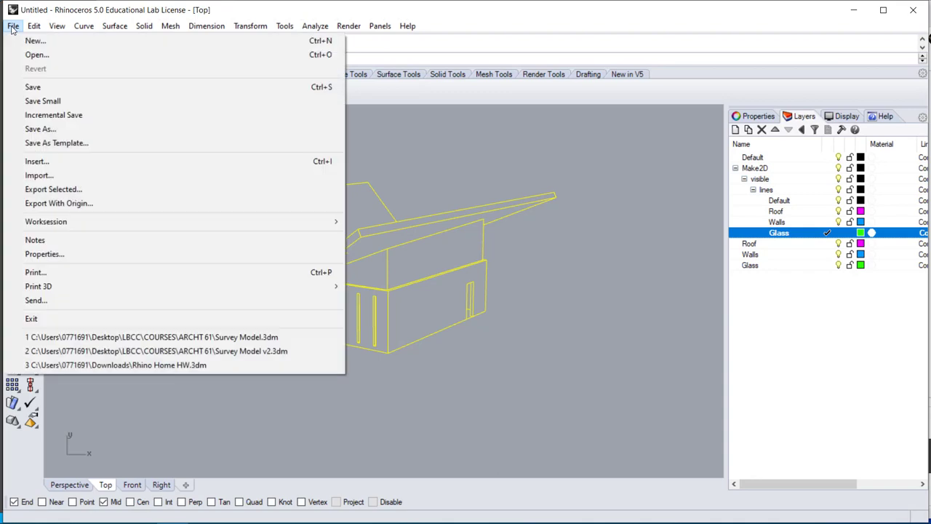
left_click(77, 191)
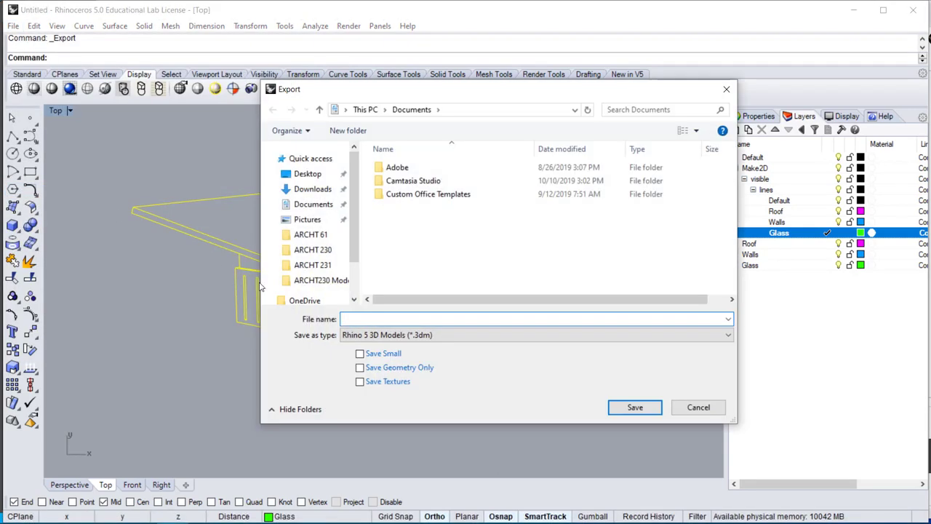
left_click(411, 336)
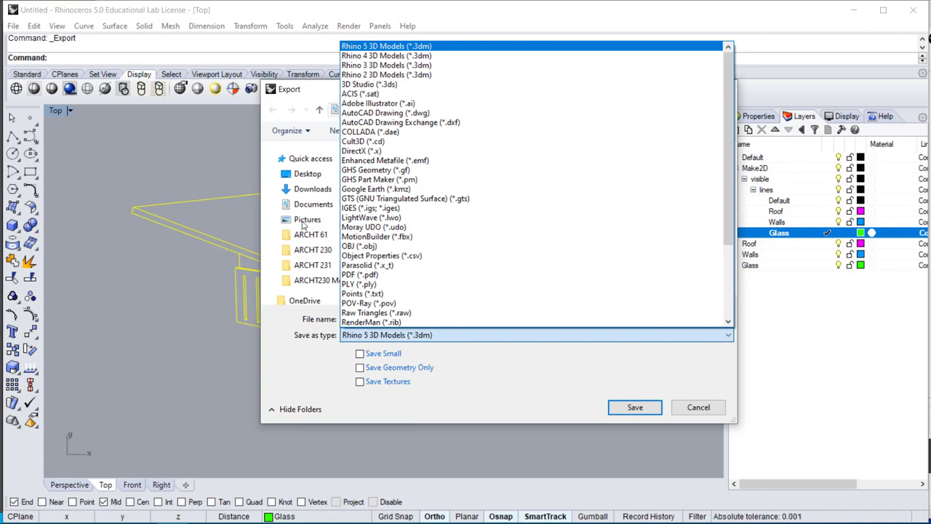
left_click(390, 115)
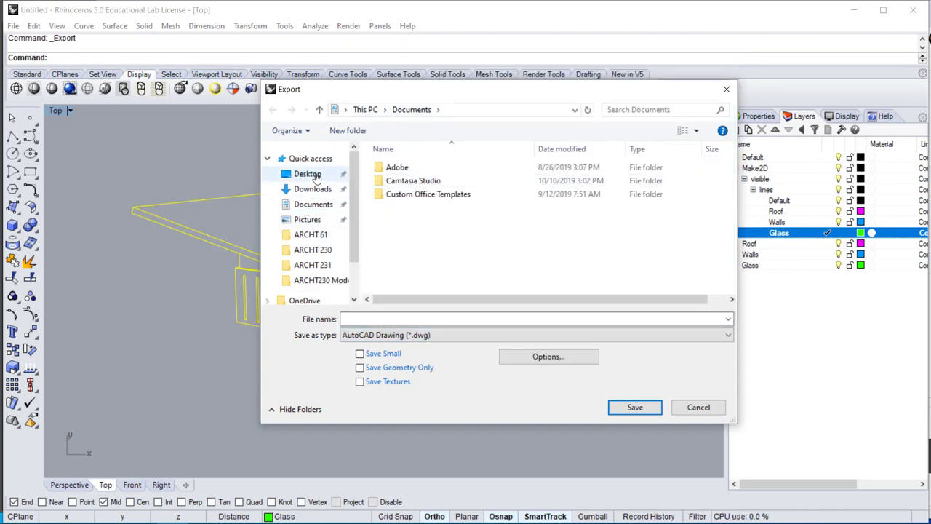
left_click(309, 174)
left_click(411, 318)
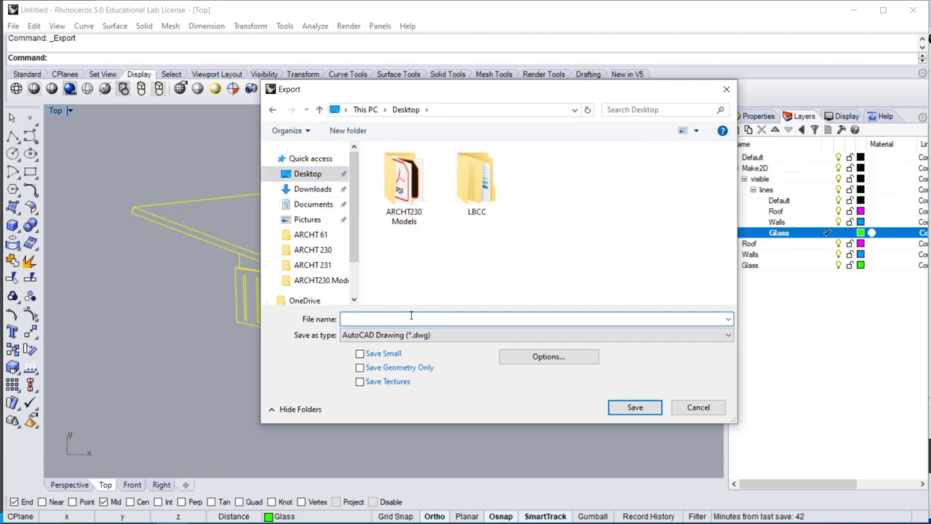
type("Drawing")
left_click(632, 412)
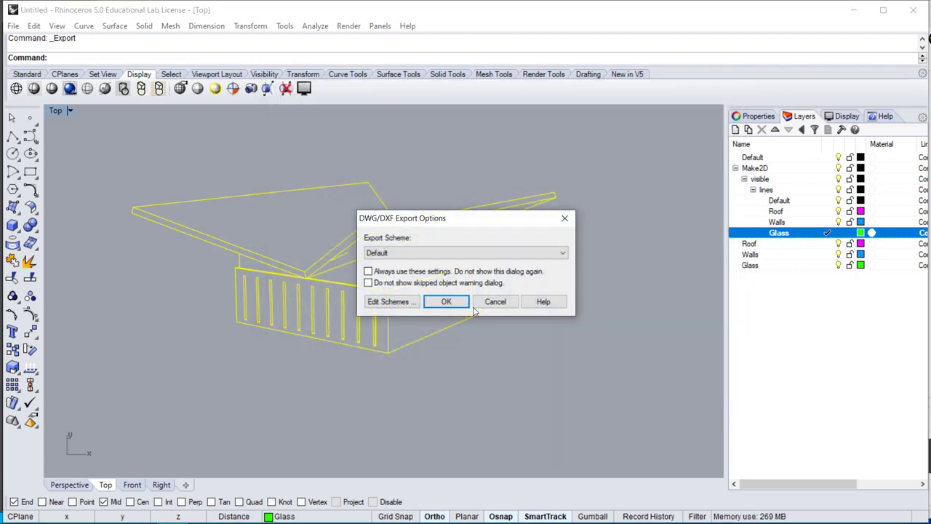
left_click(436, 296)
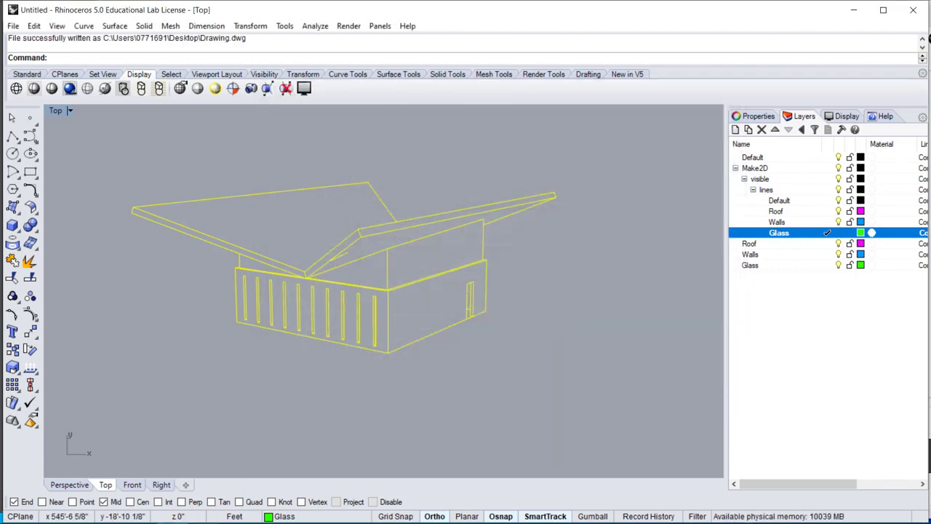
Step: Switch to Adobe Illustrator and widen its window to cover the full screen width
left_click(214, 522)
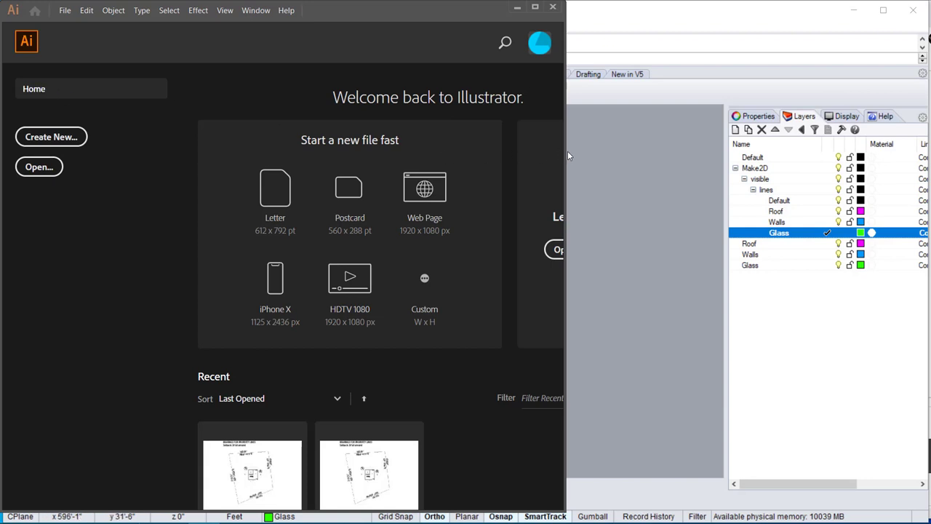
left_click_drag(567, 153, 930, 160)
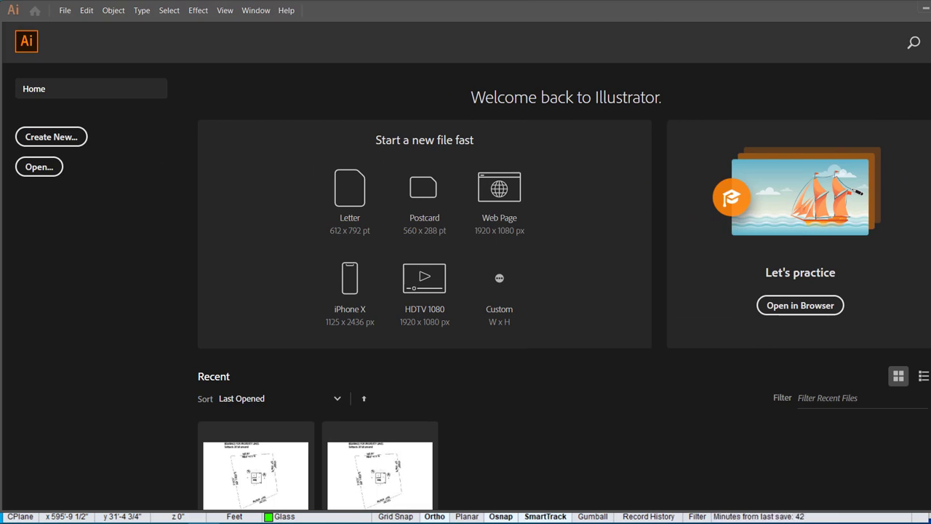
left_click_drag(930, 176, 927, 177)
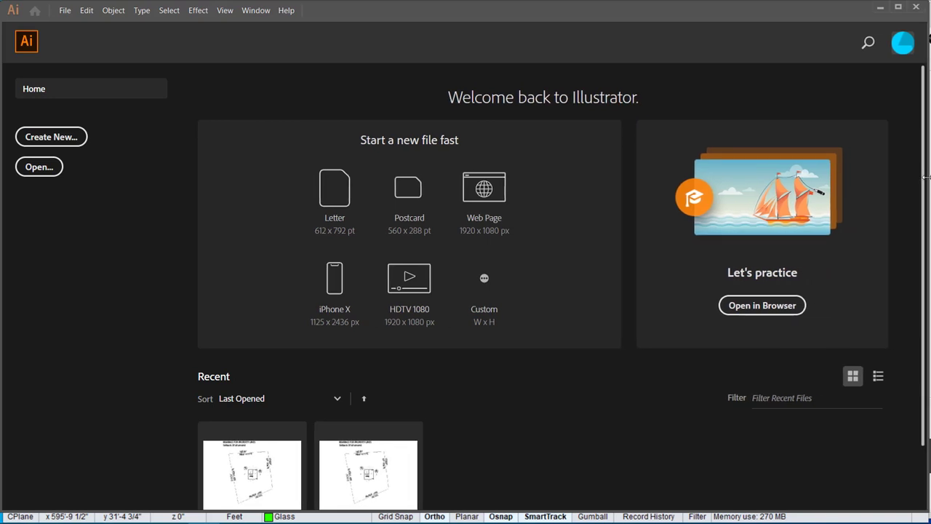
Step: Create a new Letter document of 612 x 792 pt and dismiss the introductory tour
left_click(39, 143)
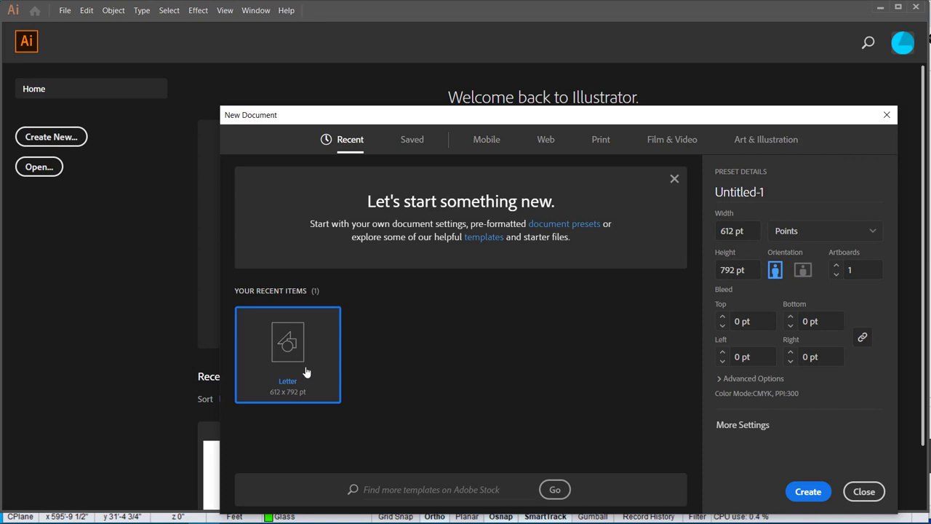
key("Escape")
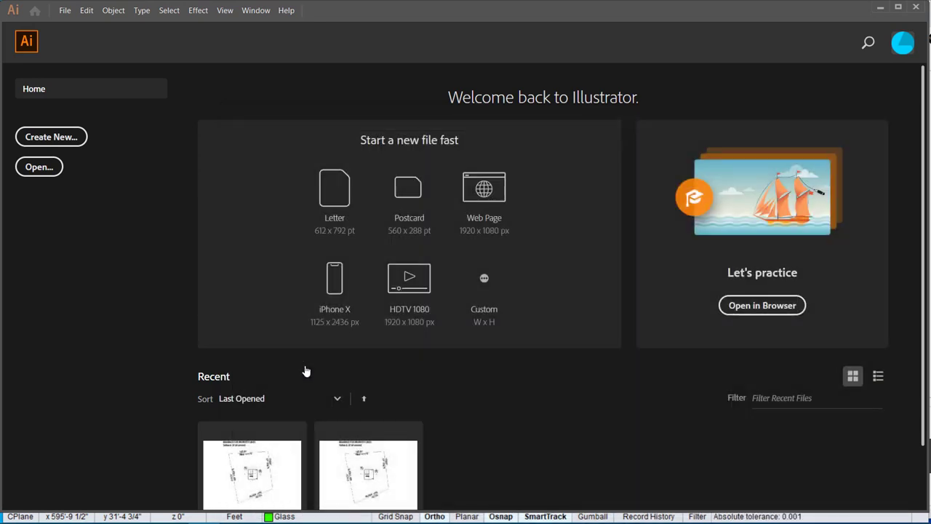
left_click(324, 195)
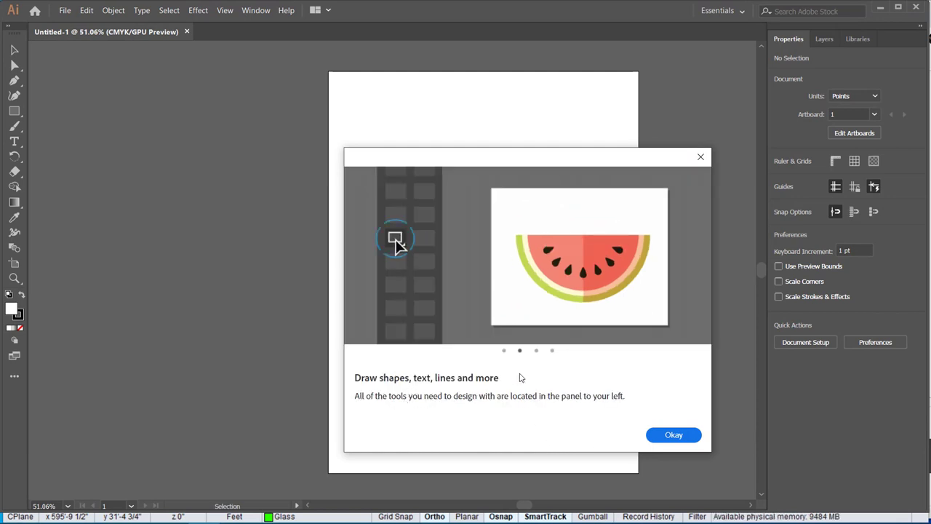
left_click(701, 156)
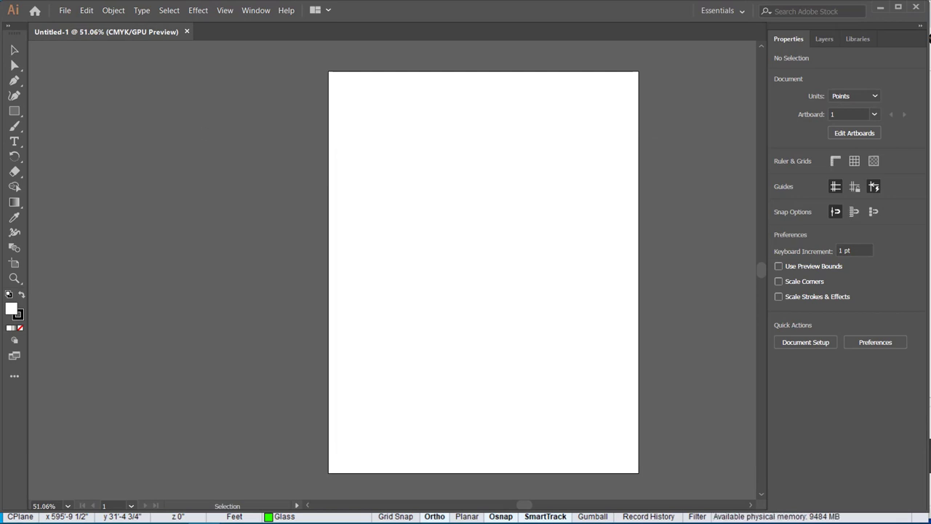
Step: Open Drawing.dwg from the Desktop, scaled to fit the artboard with the Model layout and without merging layers
left_click(66, 11)
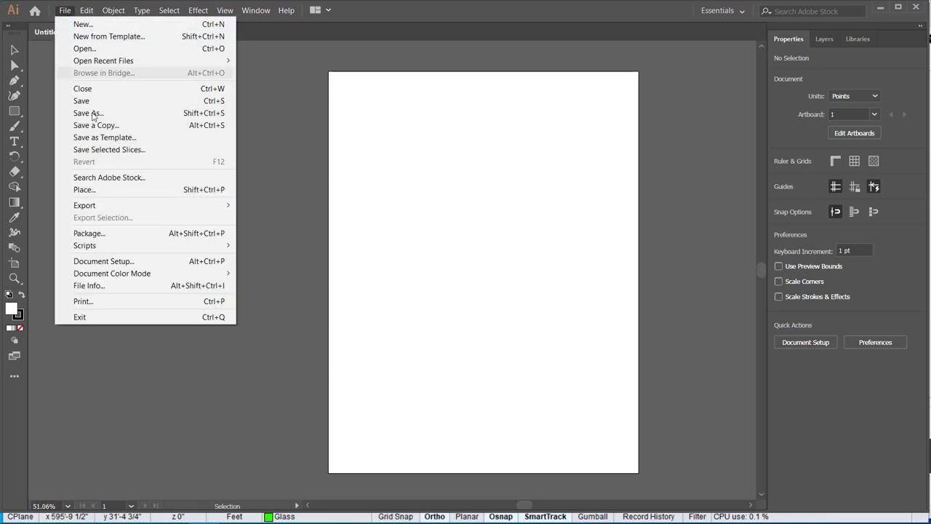
left_click(125, 50)
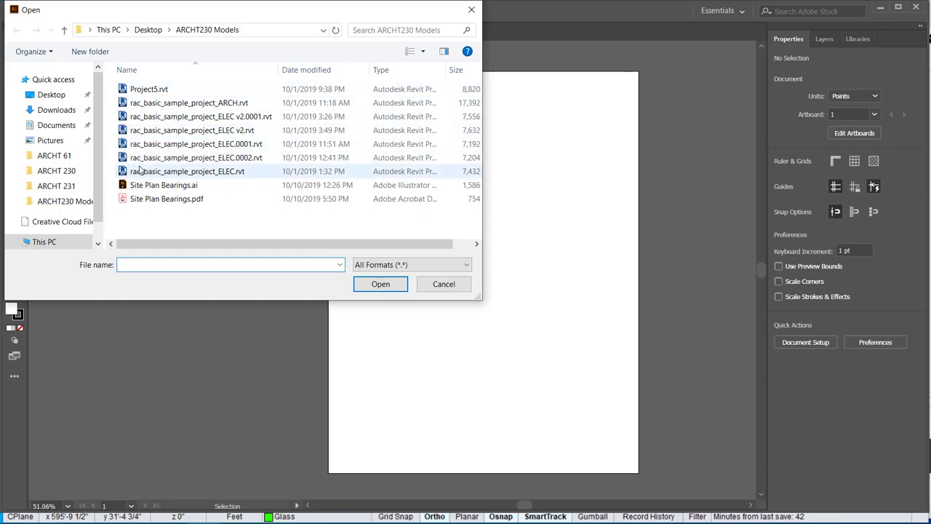
left_click(36, 97)
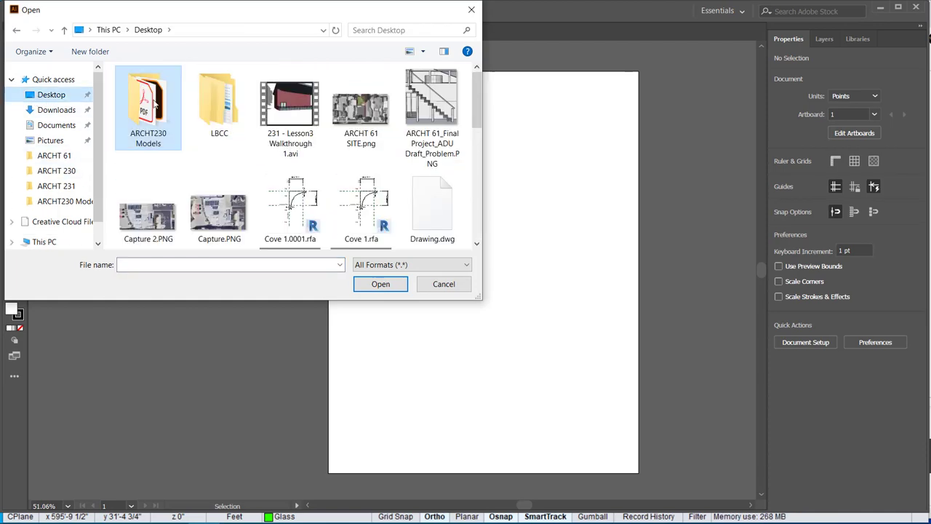
scroll(268, 207, "down", 3)
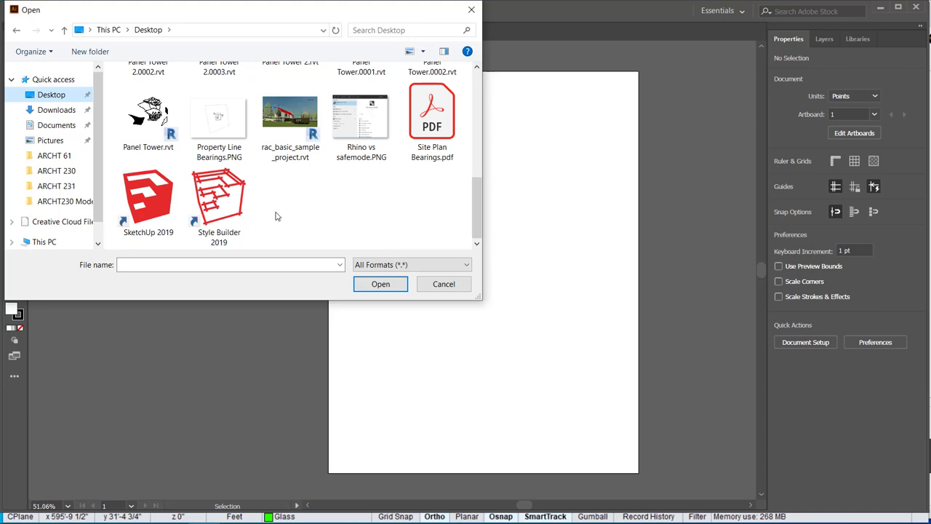
scroll(276, 213, "up", 5)
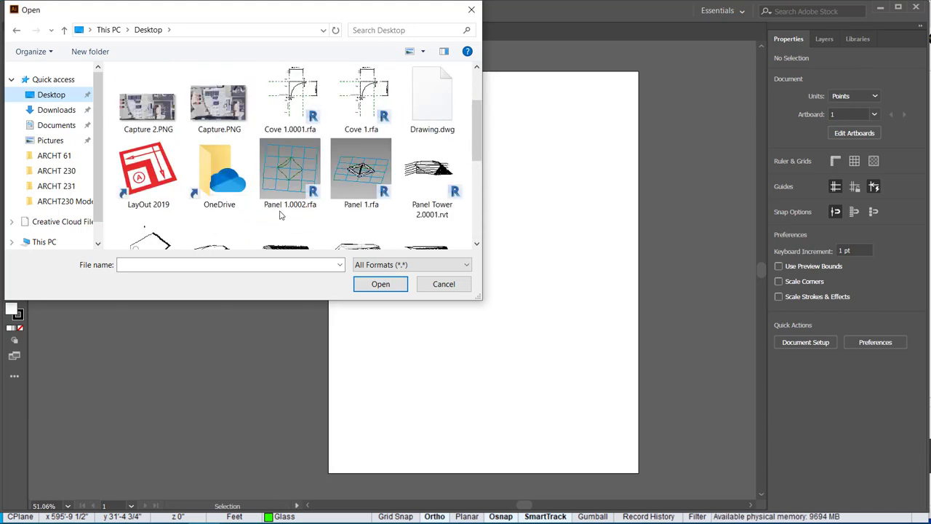
left_click(432, 100)
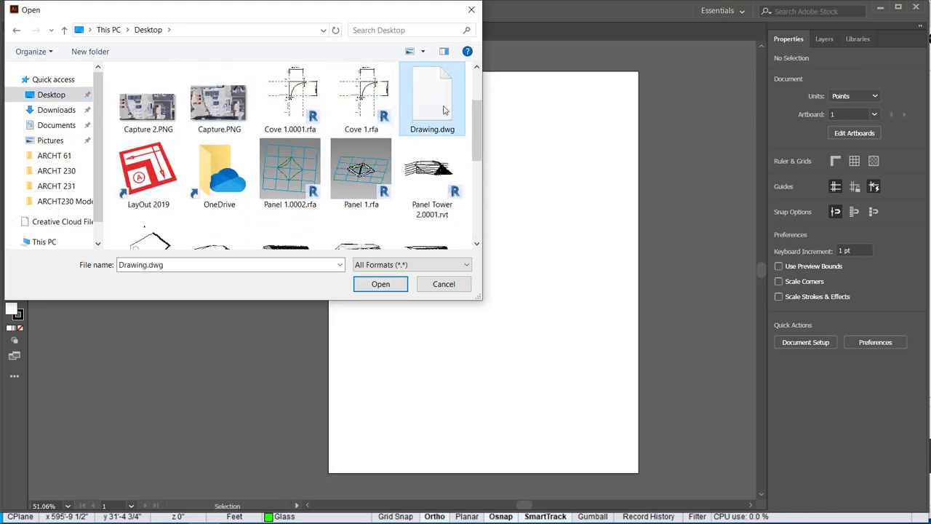
double_click(442, 111)
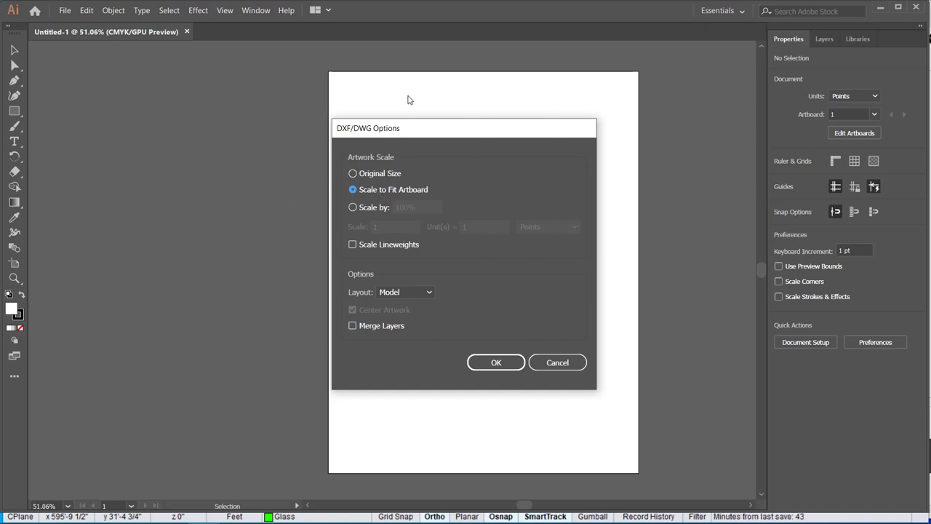
left_click_drag(442, 129, 168, 130)
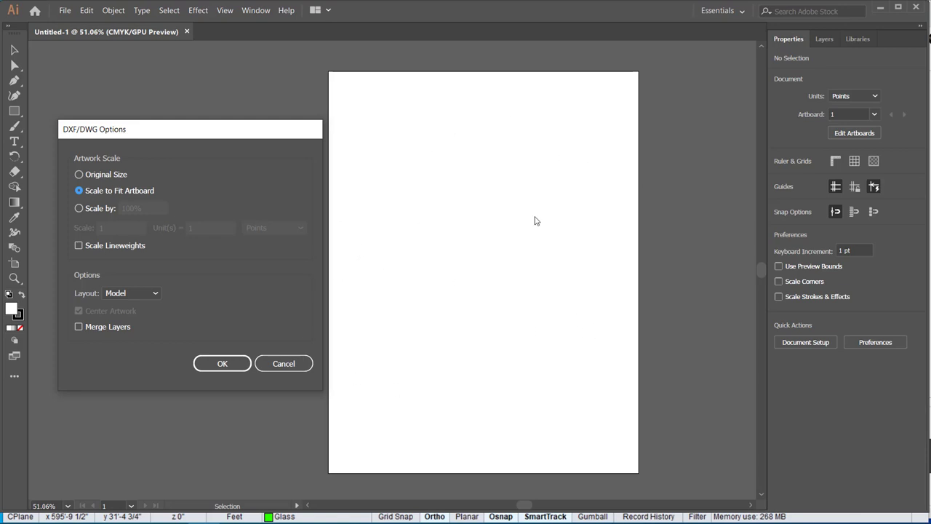
left_click(220, 365)
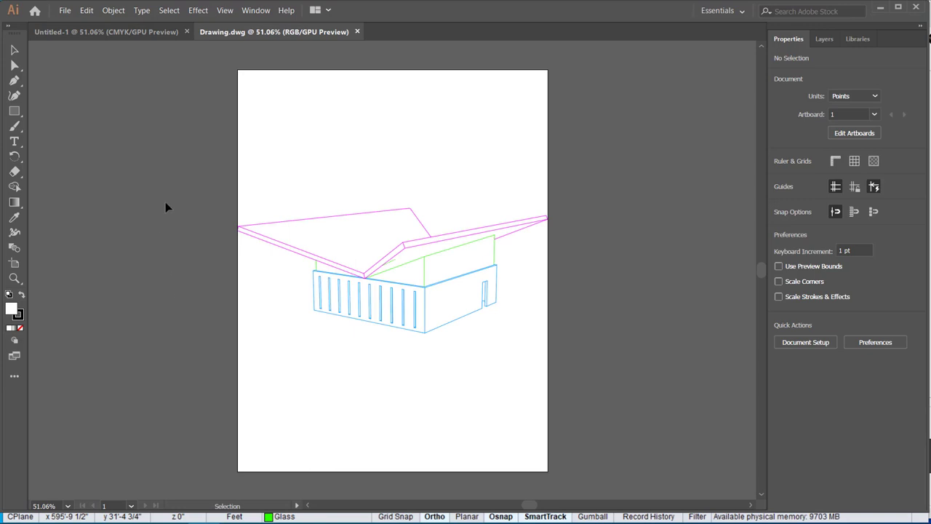
Step: Scale the imported building drawing down proportionally to about 484 pt wide, leaving margins on both sides of the artboard
mouse_move(179, 140)
left_mouse_down()
mouse_move(467, 352)
mouse_move(623, 396)
mouse_move(579, 345)
left_mouse_up()
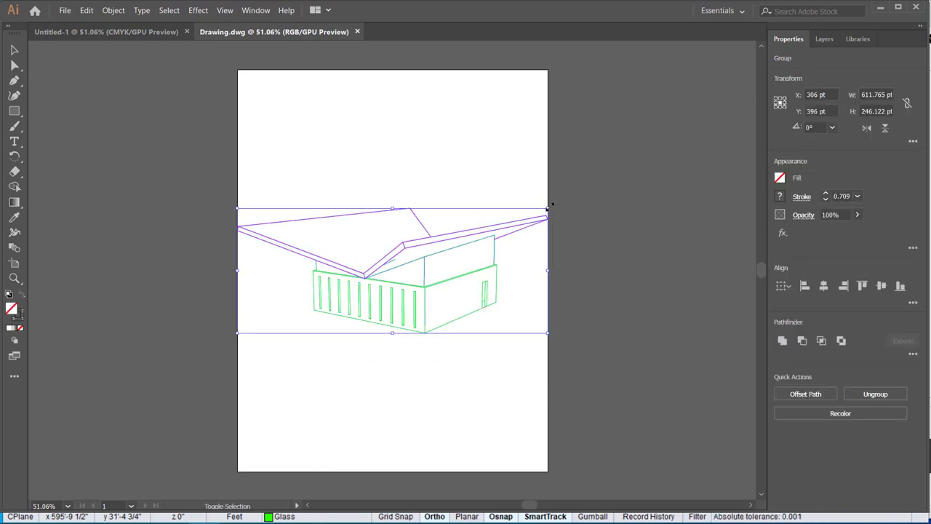
left_click_drag(548, 208, 516, 220)
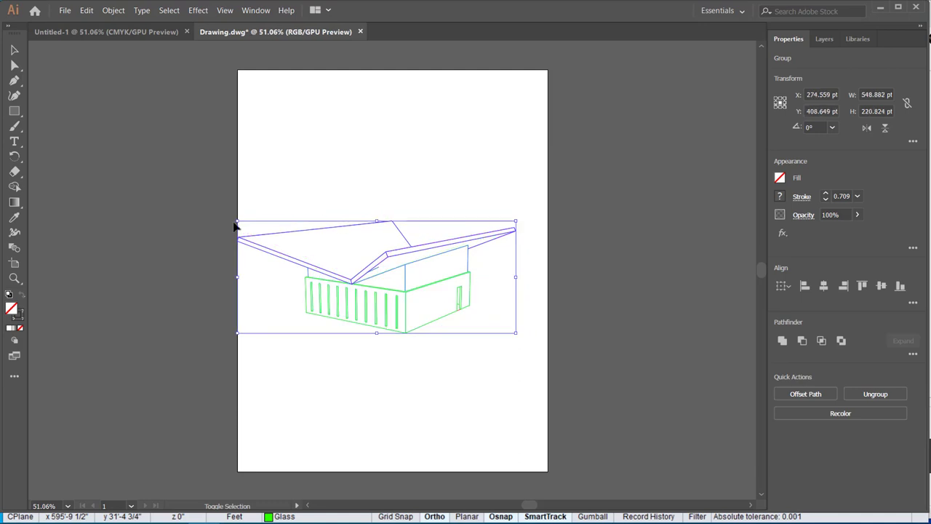
left_click_drag(238, 222, 268, 235)
left_click(248, 252)
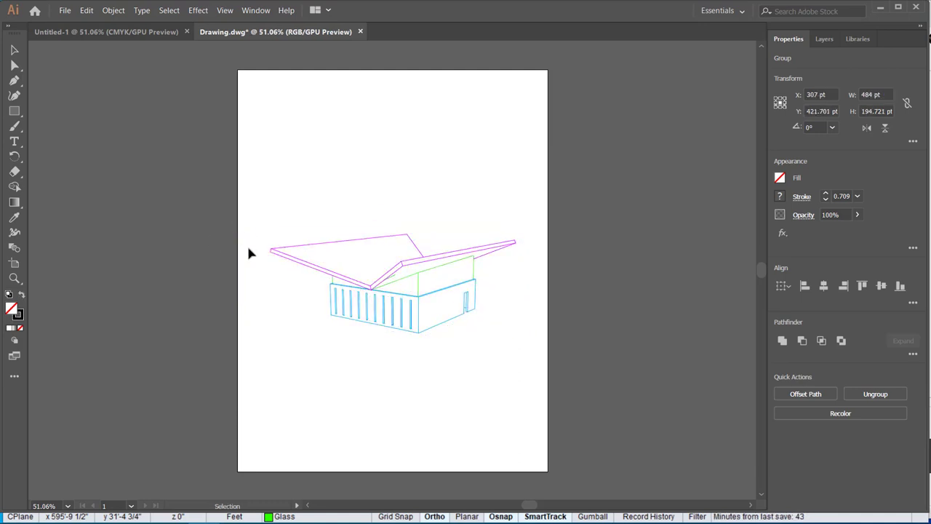
left_click(393, 277)
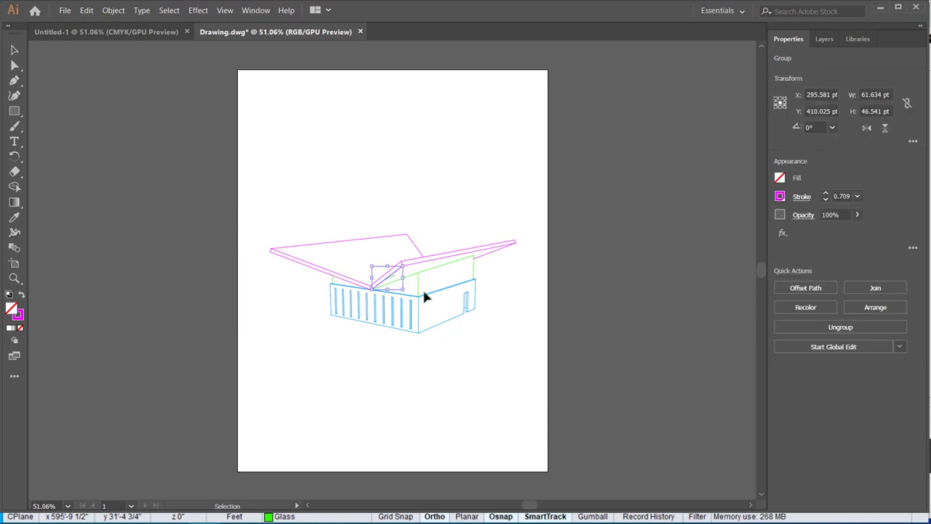
key("Delete")
key("ctrl+z")
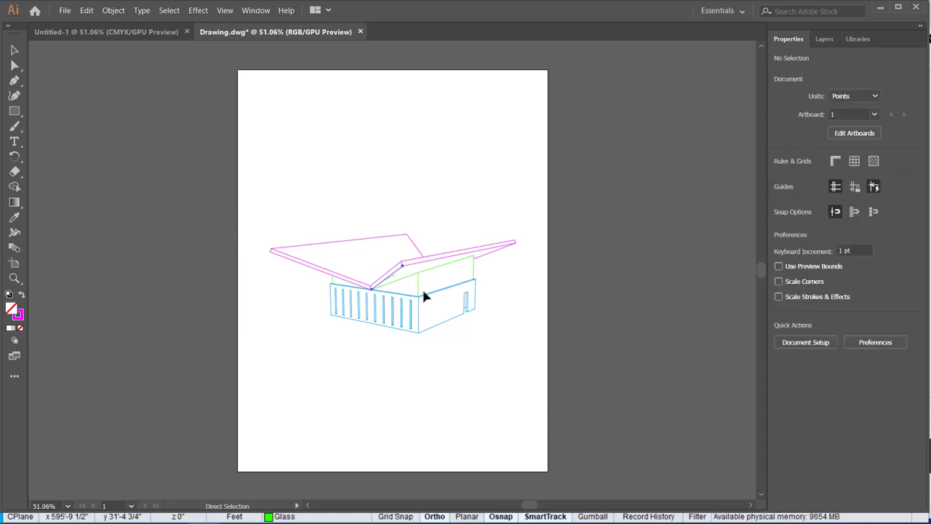
left_click(283, 362)
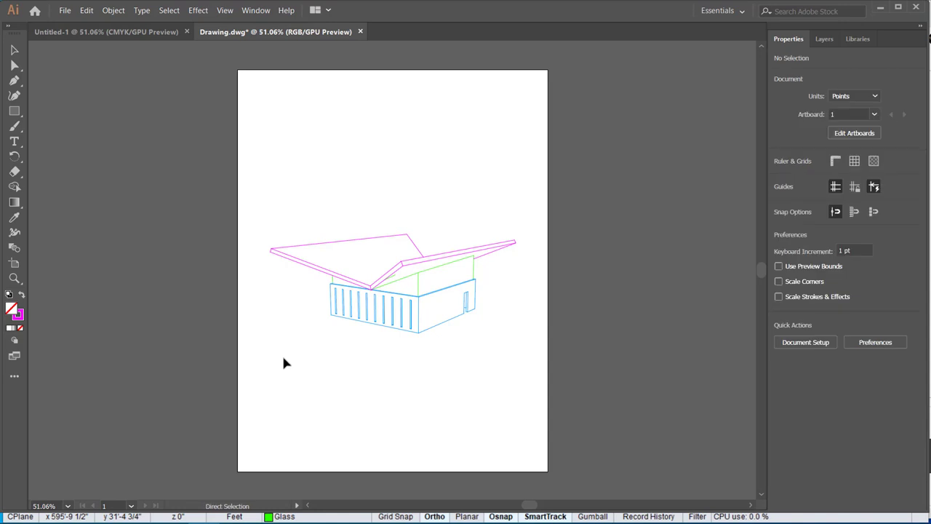
Step: Delete the short stray green line segment crossing the roof's underside near its lowest corner
key("ctrl+plus")
key("ctrl+plus")
key("ctrl+plus")
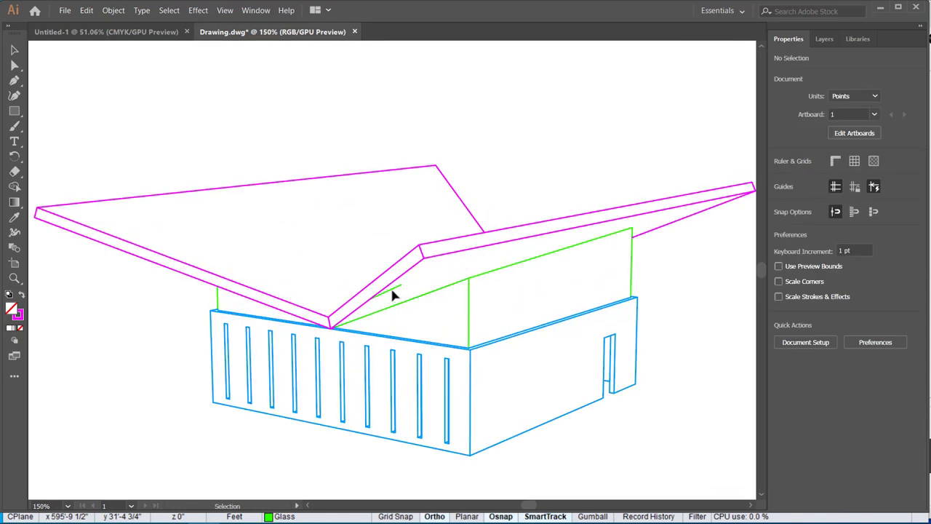
left_click(399, 287)
left_click(390, 299)
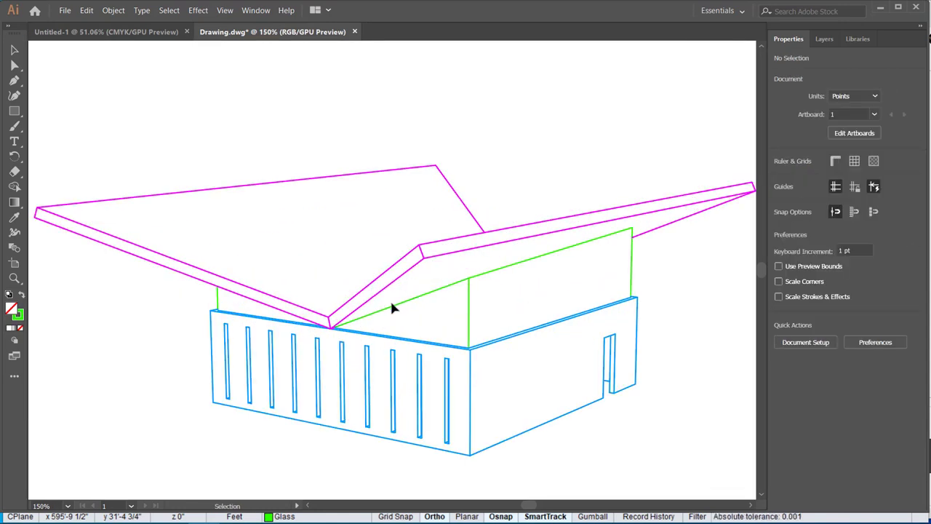
scroll(388, 306, "down", 2)
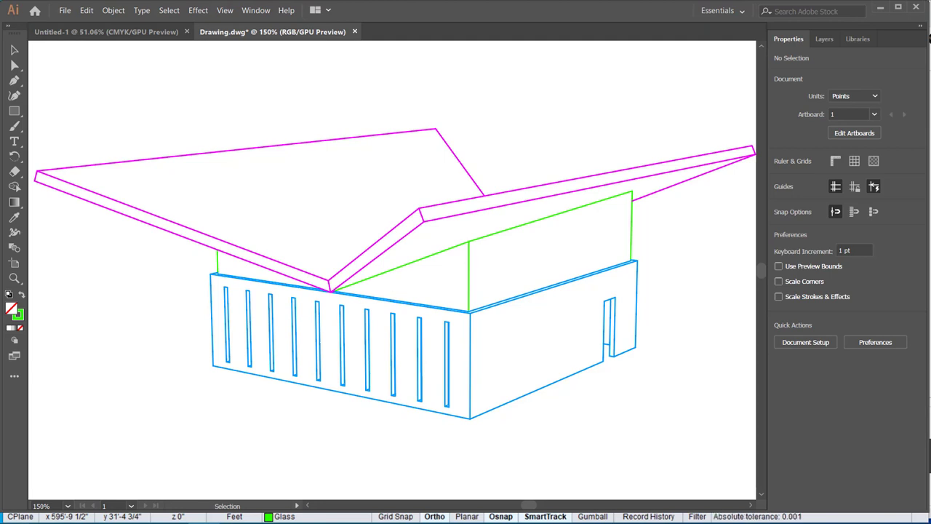
Step: Check which layers the roof's upper edge line and the walls' front corner line belong to
left_click(140, 163)
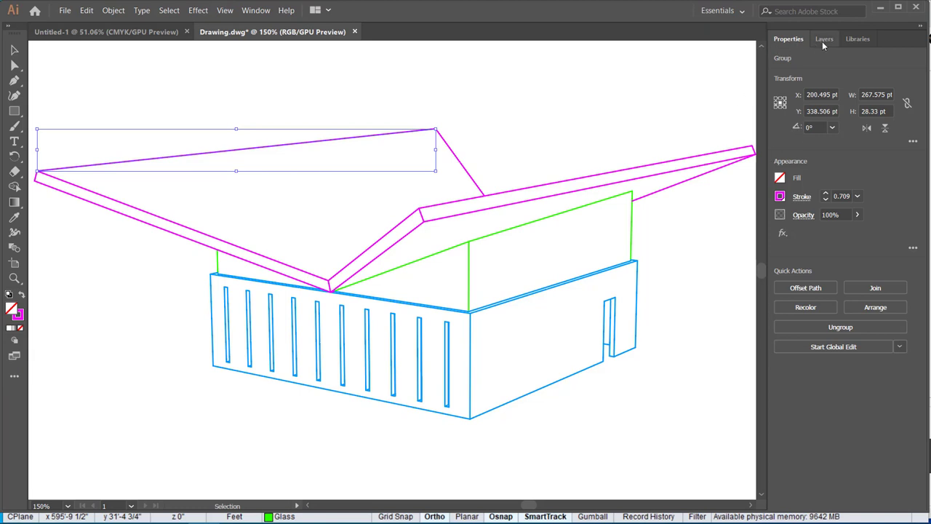
left_click(638, 95)
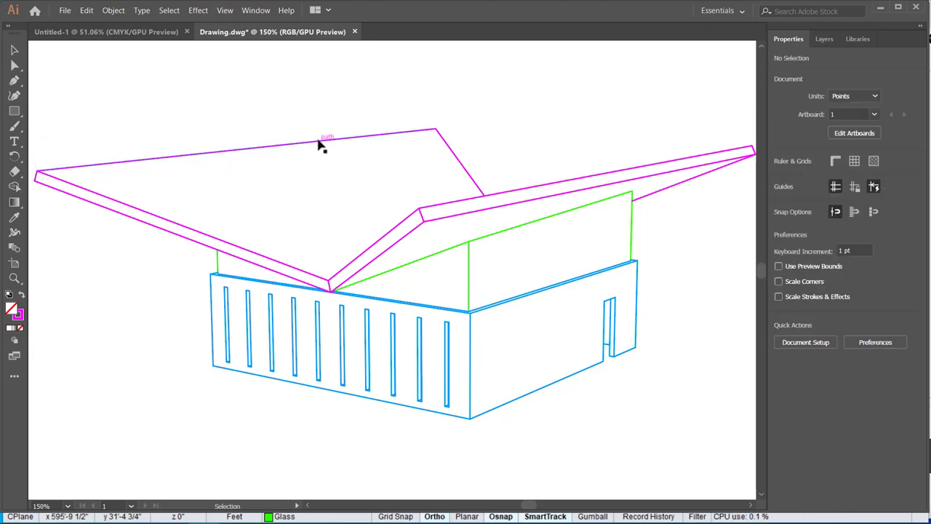
left_click(321, 145)
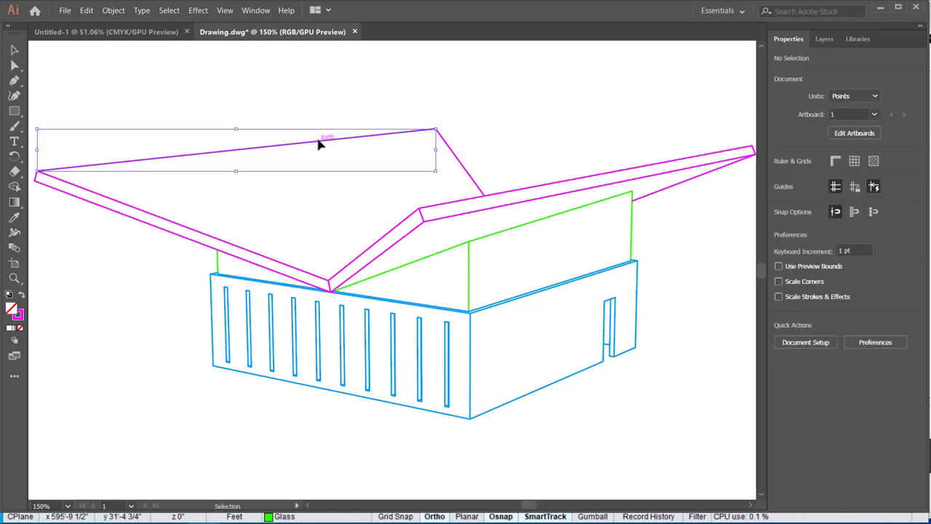
left_click(827, 39)
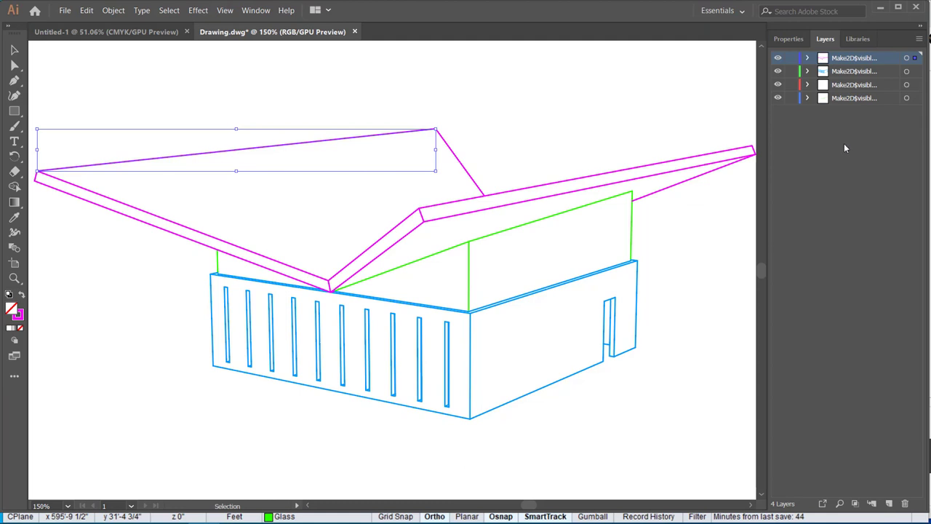
left_click(534, 118)
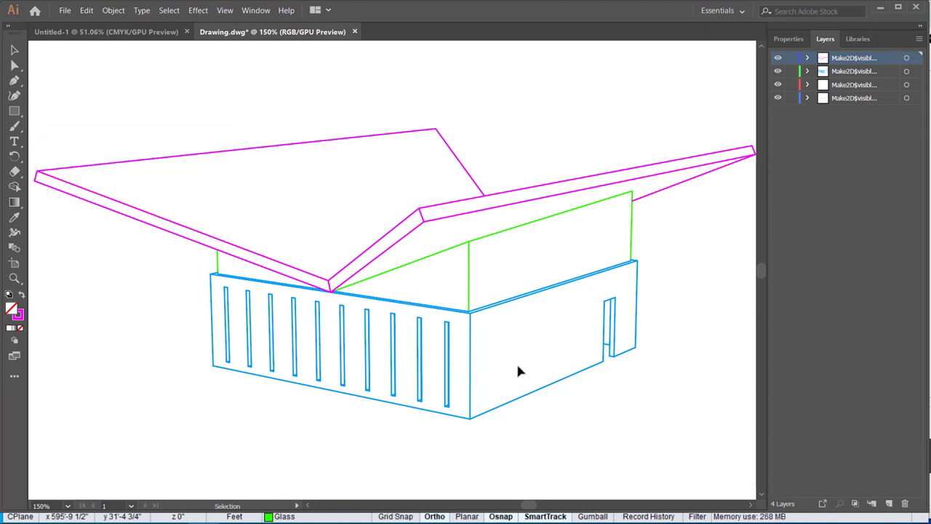
left_click(470, 364)
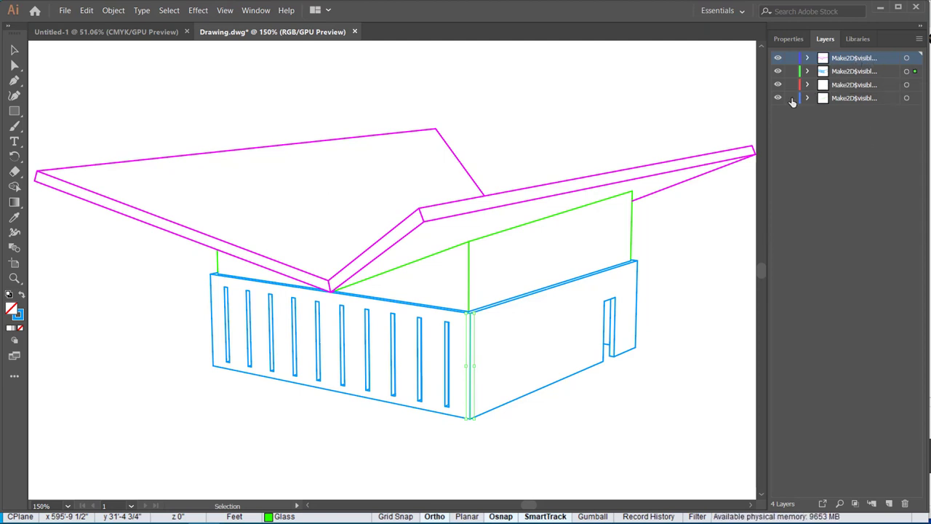
Step: Widen the layer list to reveal the full layer names and hide the Make2D$visible$lines$Default layer
left_click_drag(766, 103, 589, 118)
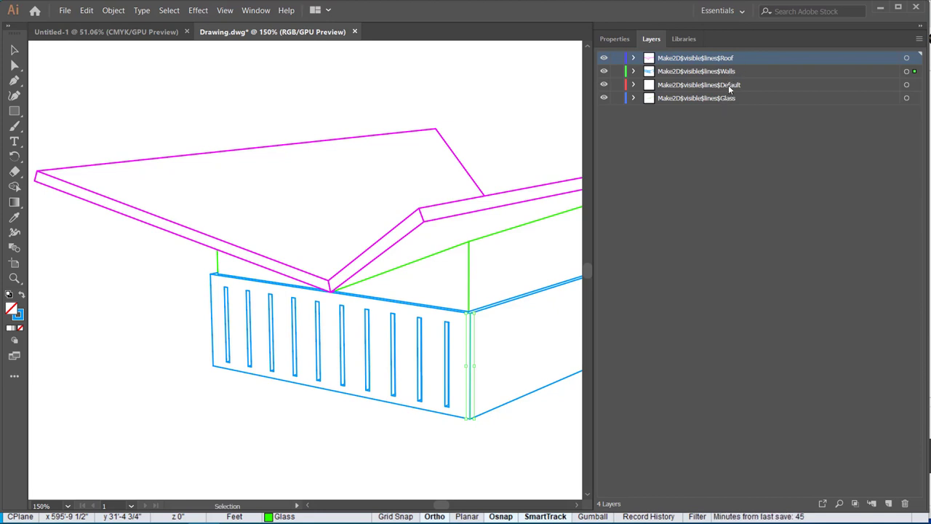
left_click(735, 124)
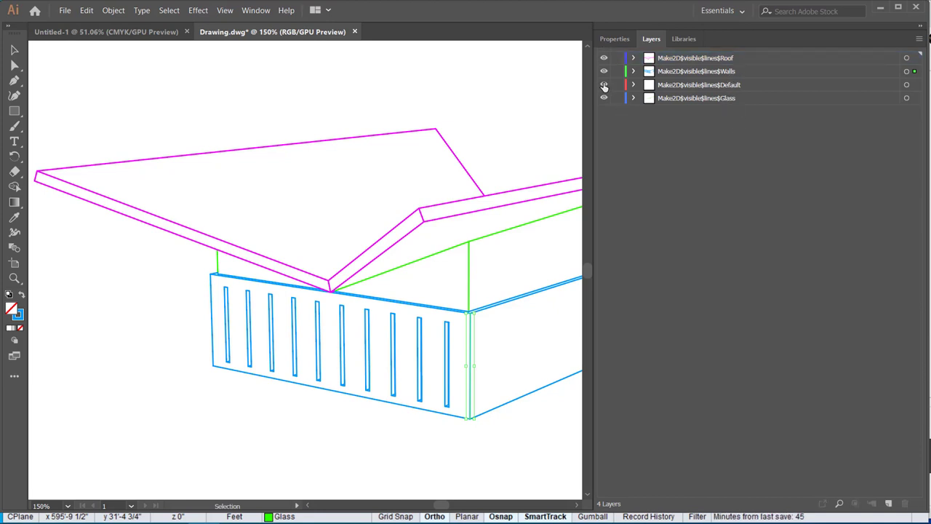
left_click(604, 85)
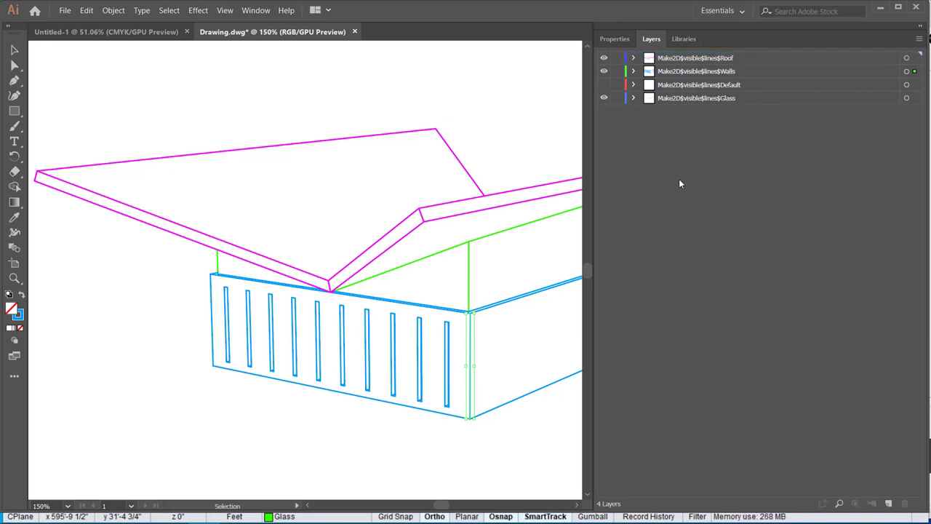
Step: Select all linework on the Make2D$visible$lines$Walls layer and set its stroke colour to black
left_click(906, 71)
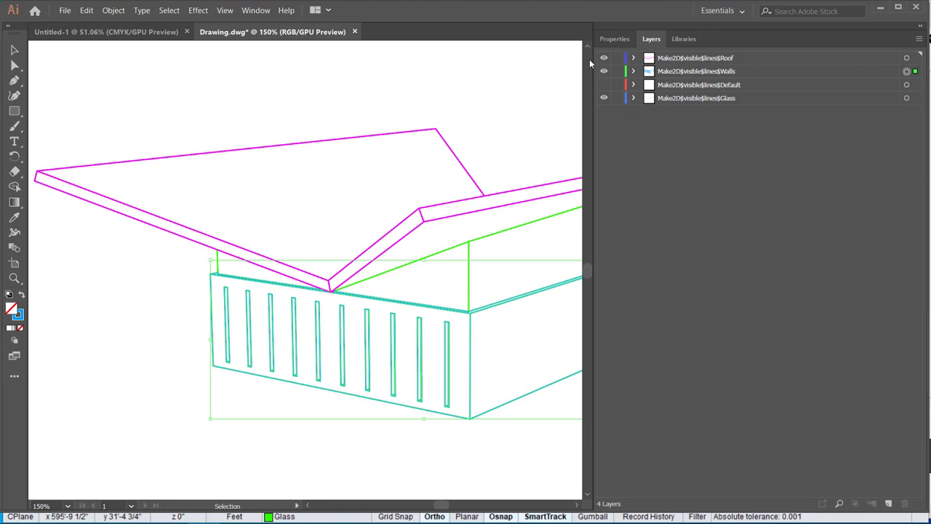
left_click(614, 37)
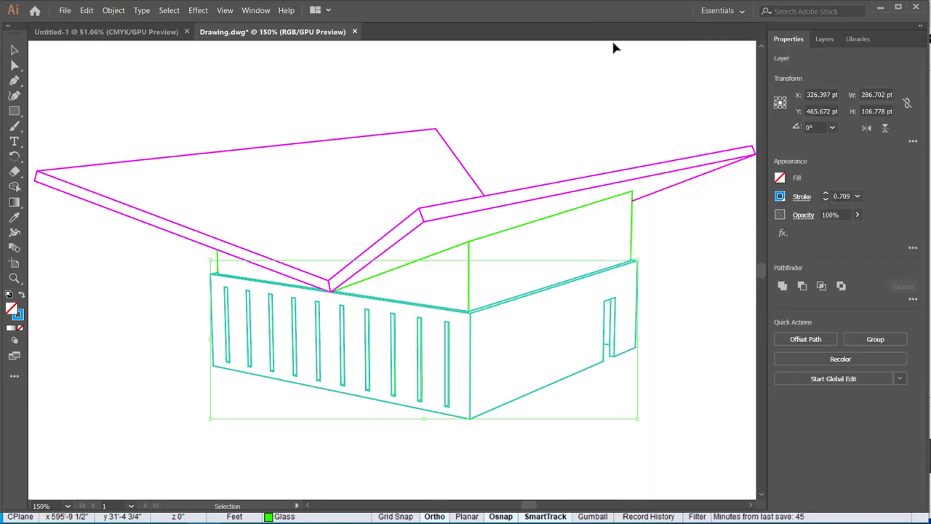
left_click(780, 197)
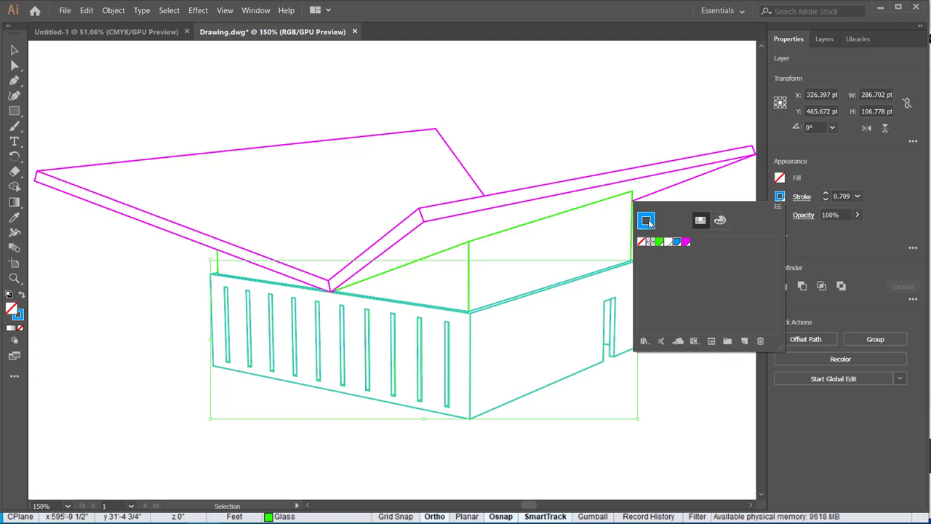
left_click(720, 220)
left_click(648, 306)
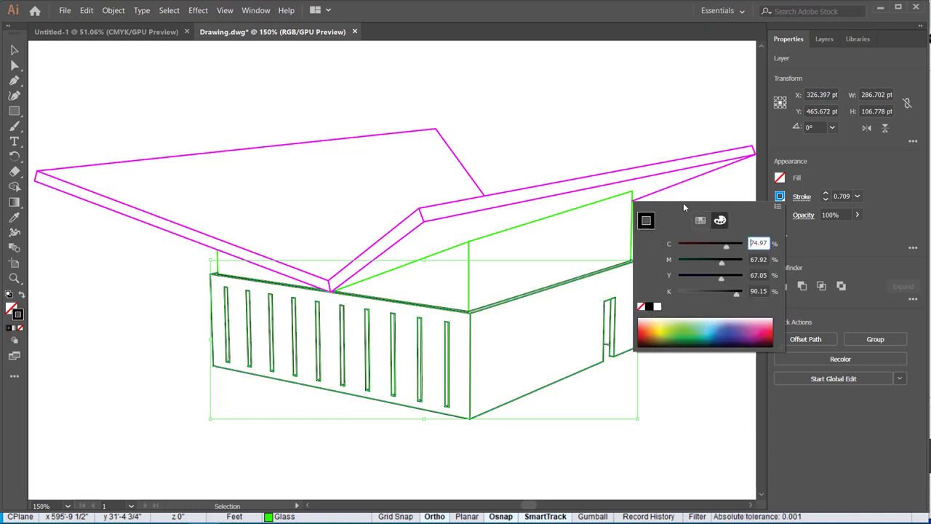
Step: Try a stroke weight of 2 pt on the selected wall linework
left_click(857, 197)
left_click(858, 197)
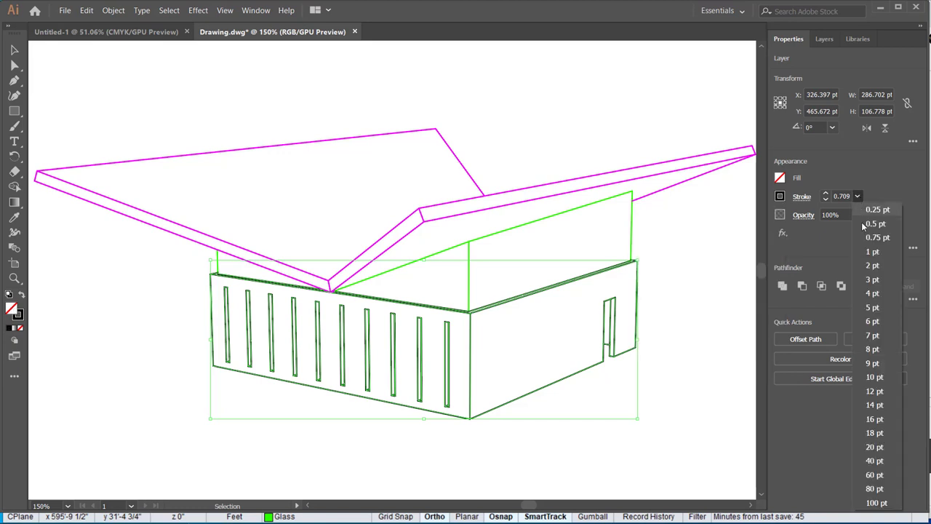
left_click(884, 265)
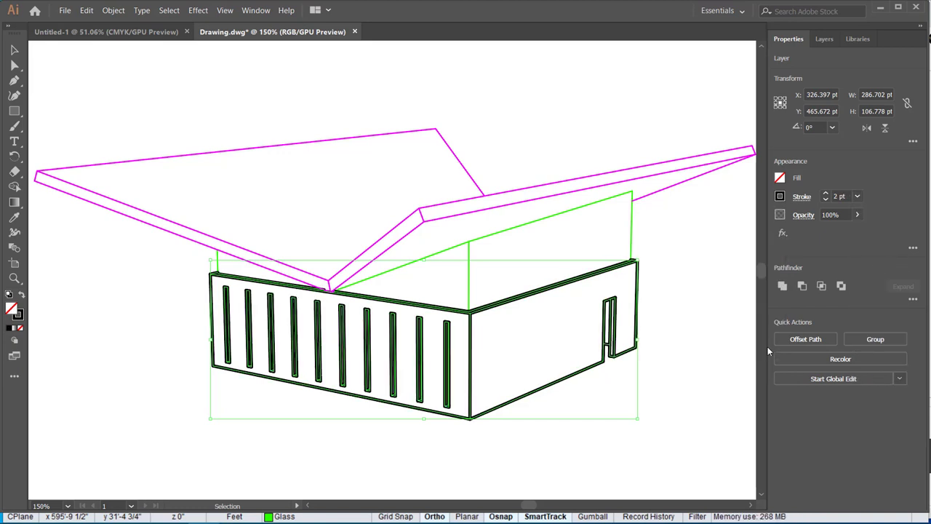
Step: Set the wall linework's stroke weight to 0.75 pt and deselect it
left_click(859, 196)
left_click(871, 238)
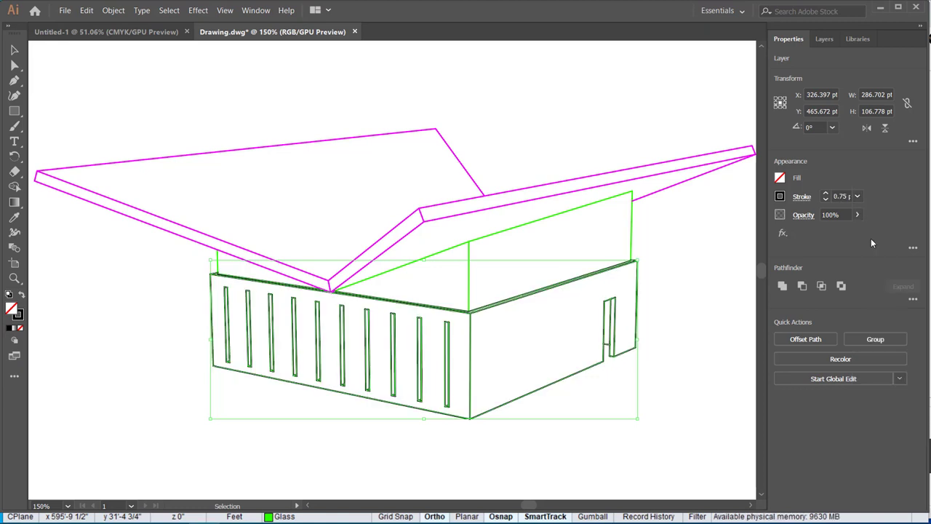
left_click(858, 197)
left_click(857, 197)
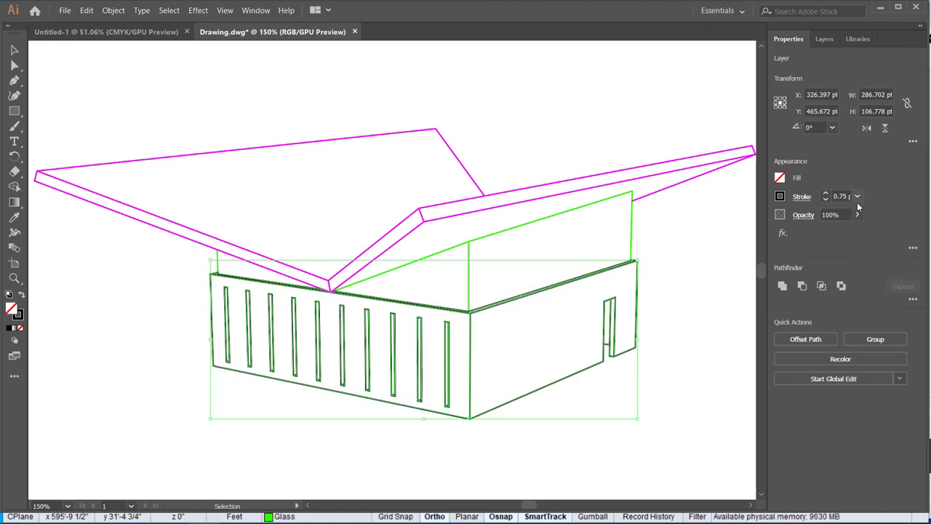
left_click(733, 276)
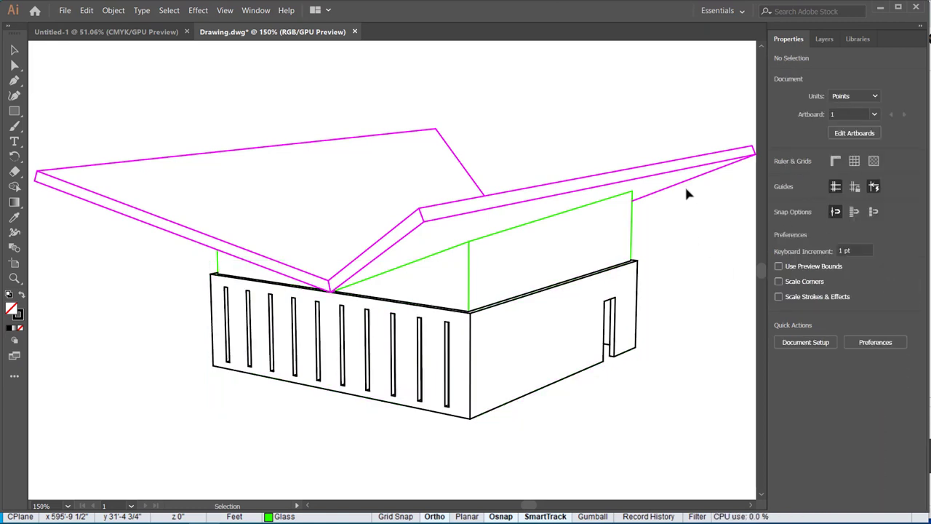
Step: Give all linework on the Make2D$visible$lines$Roof layer a black stroke of 1 pt, then deselect it
left_click(710, 176)
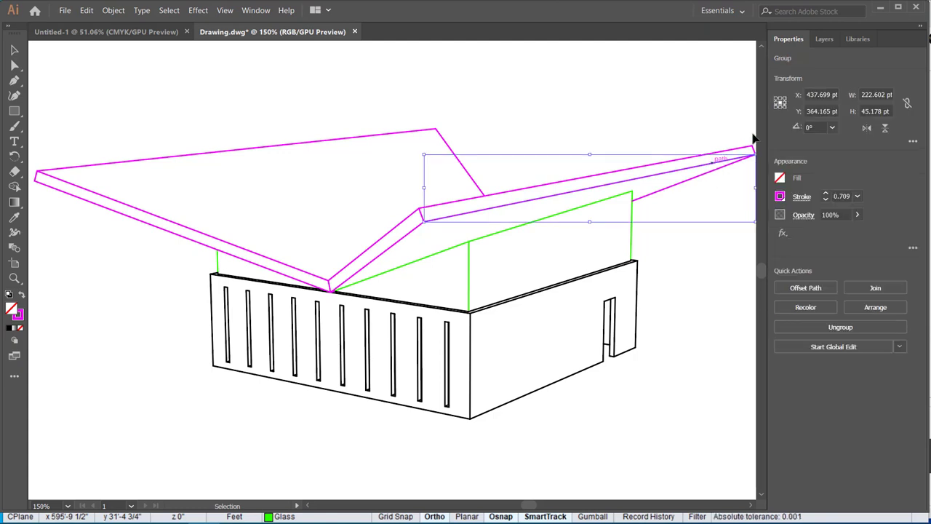
left_click(823, 38)
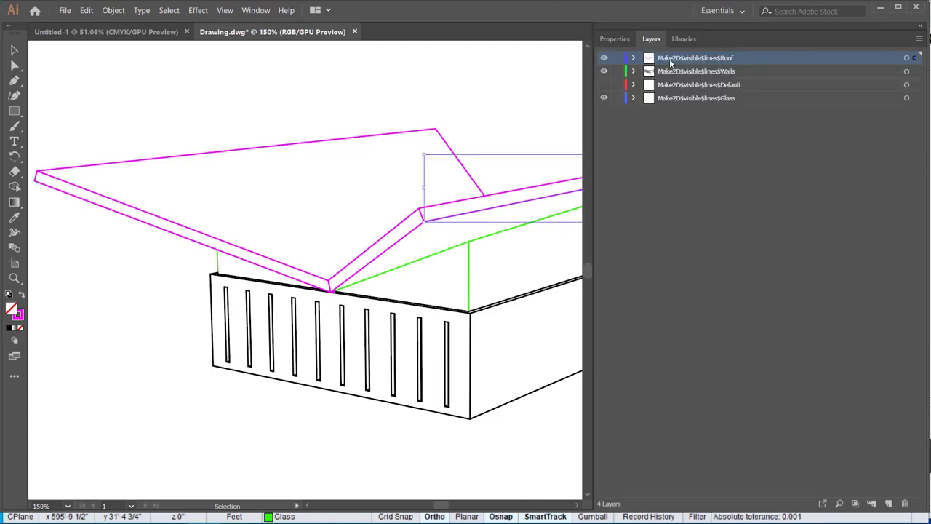
left_click(907, 59)
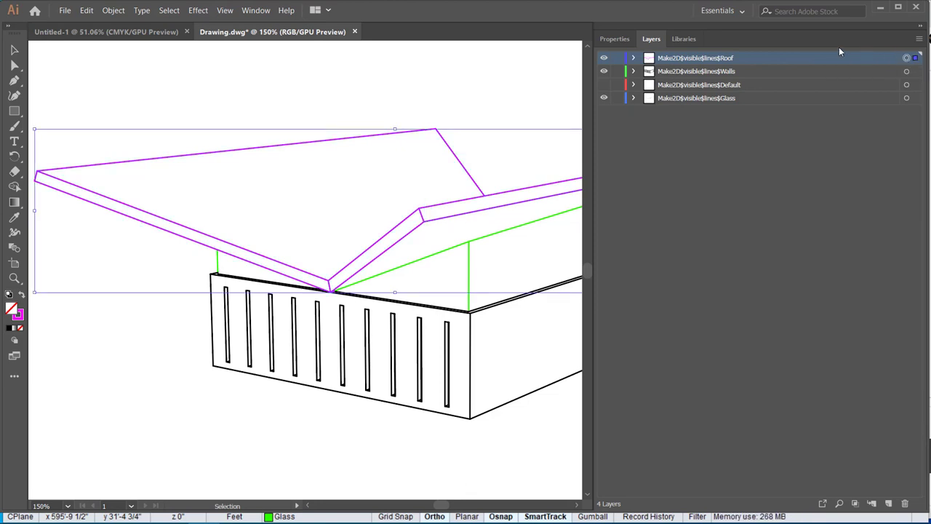
left_click(613, 40)
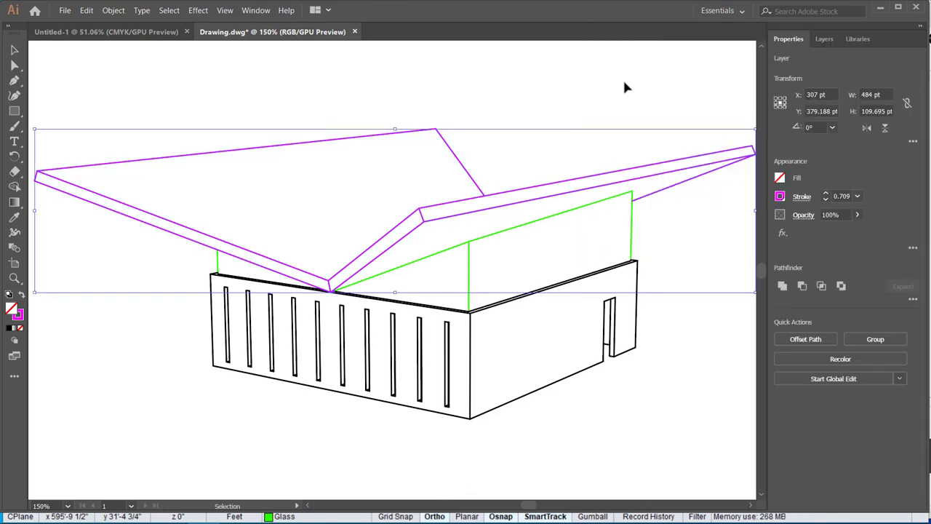
left_click(784, 201)
left_click(648, 306)
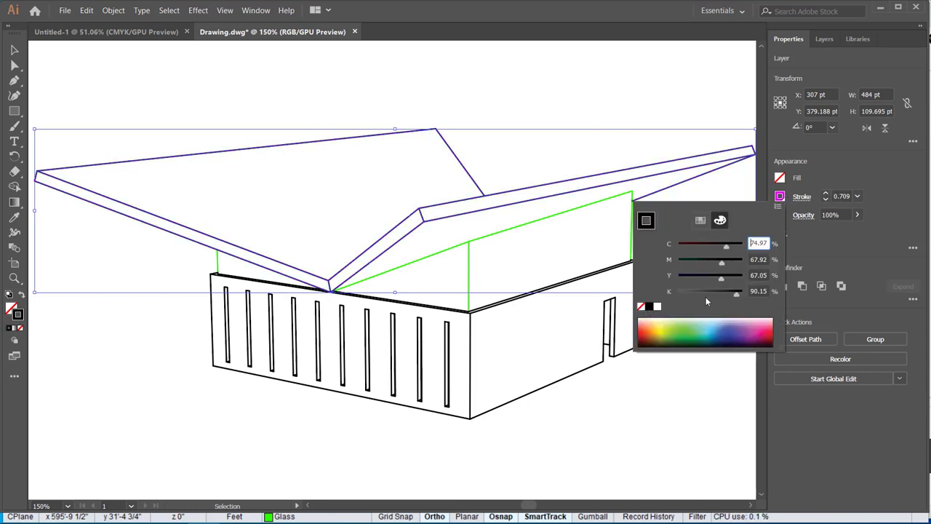
left_click(857, 196)
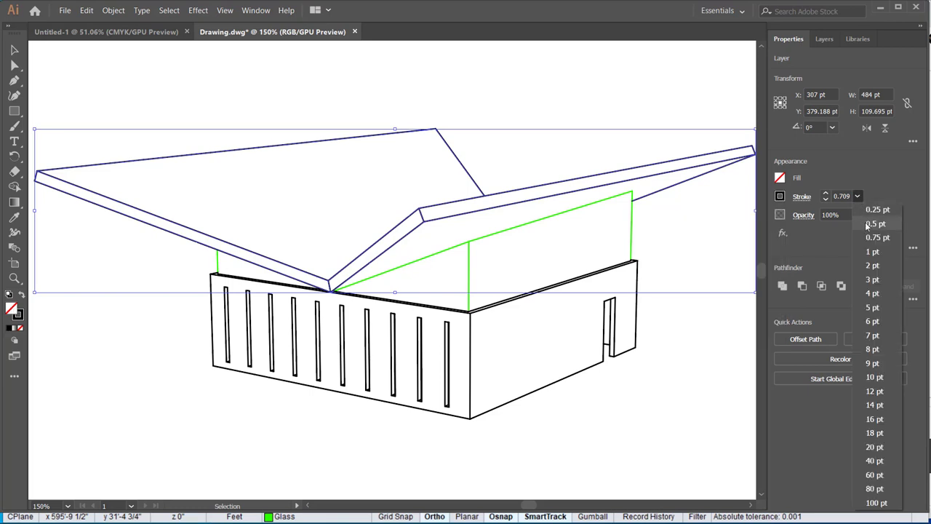
left_click(870, 251)
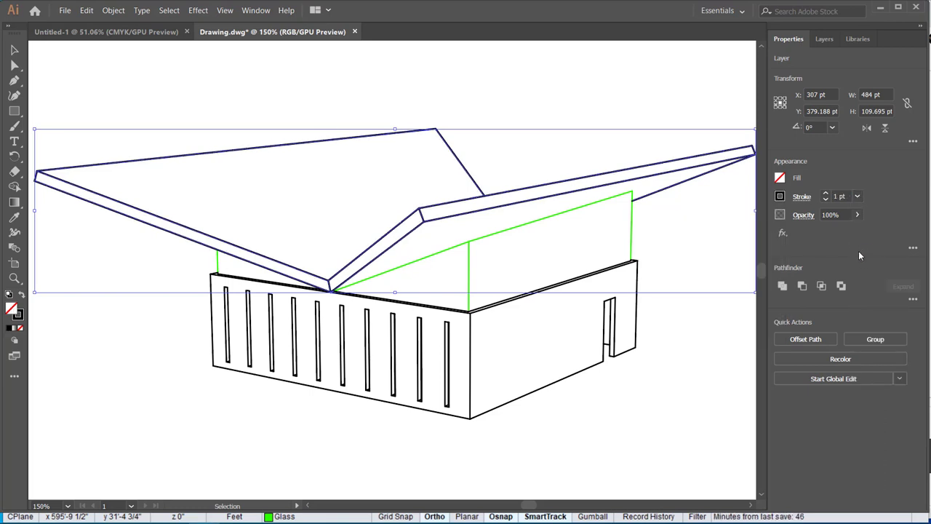
left_click(667, 343)
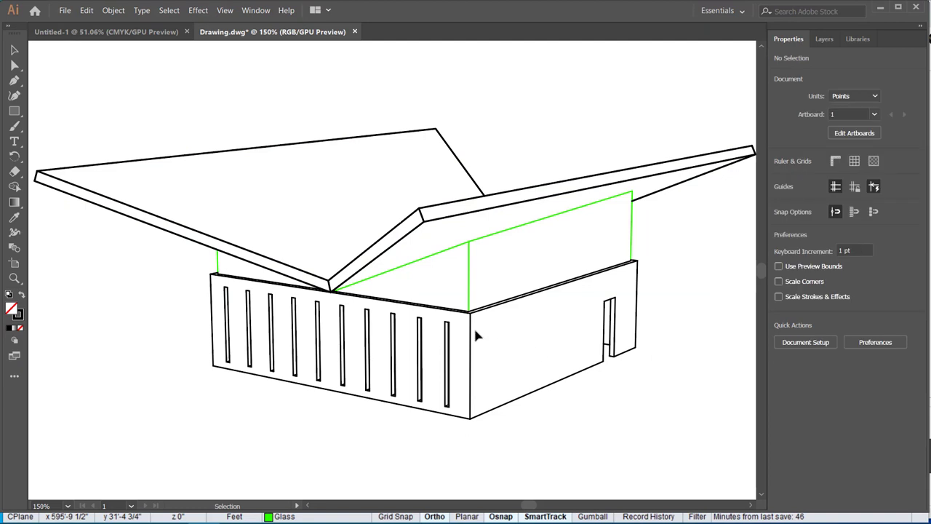
Step: Select all linework on the Make2D$visible$lines$Glass layer and set its stroke colour to black
left_click(470, 294)
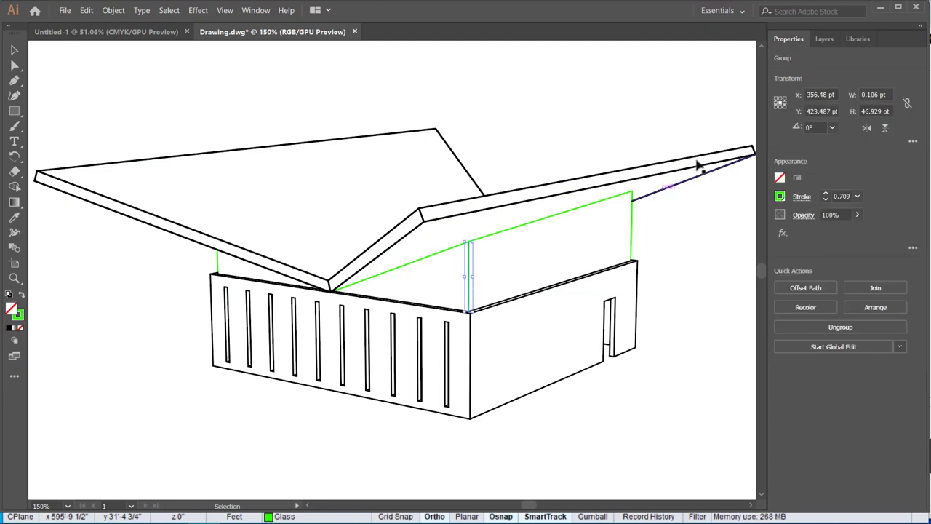
left_click(825, 38)
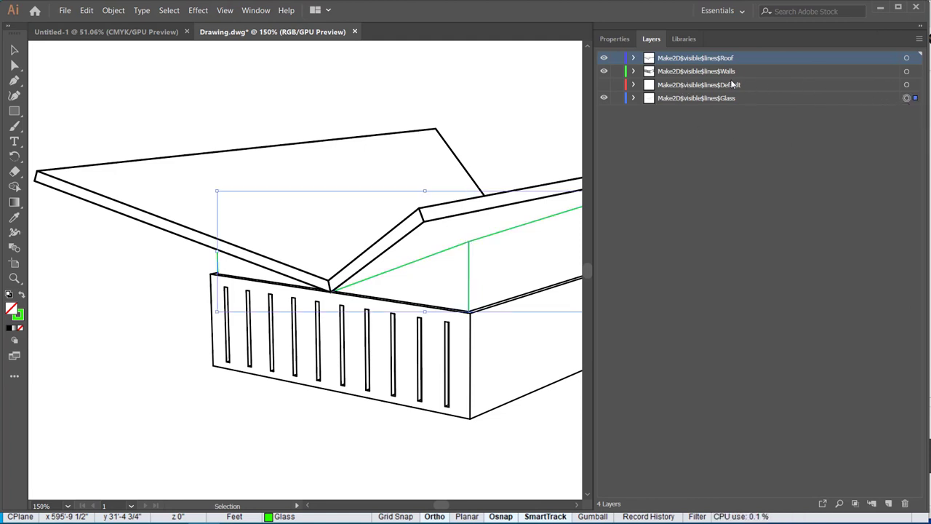
left_click(617, 40)
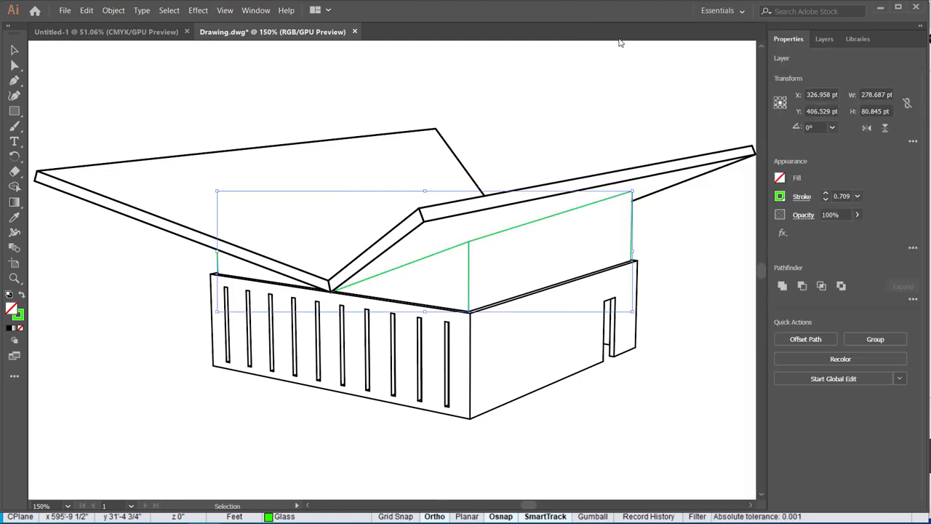
left_click(779, 200)
left_click(651, 308)
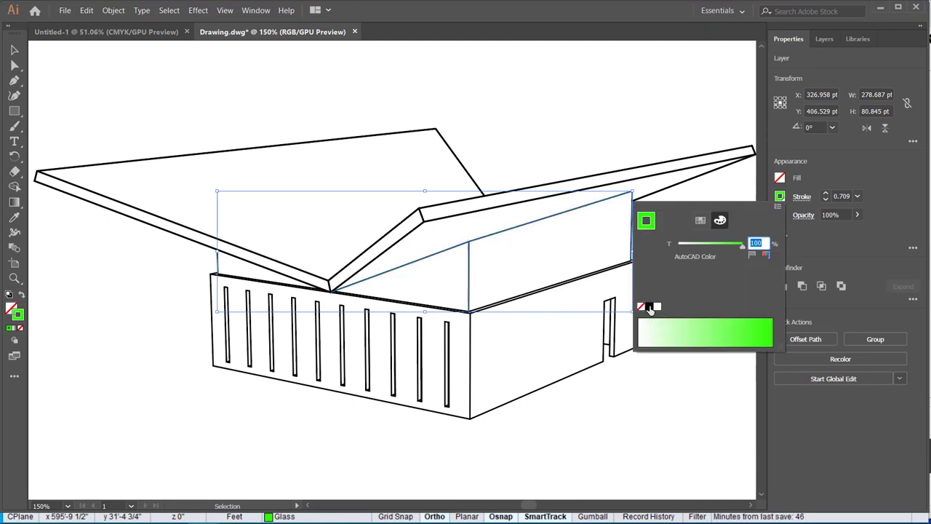
Step: Set the glass linework's stroke weight to 0.25 pt and deselect it
left_click(857, 197)
left_click(857, 197)
left_click(864, 210)
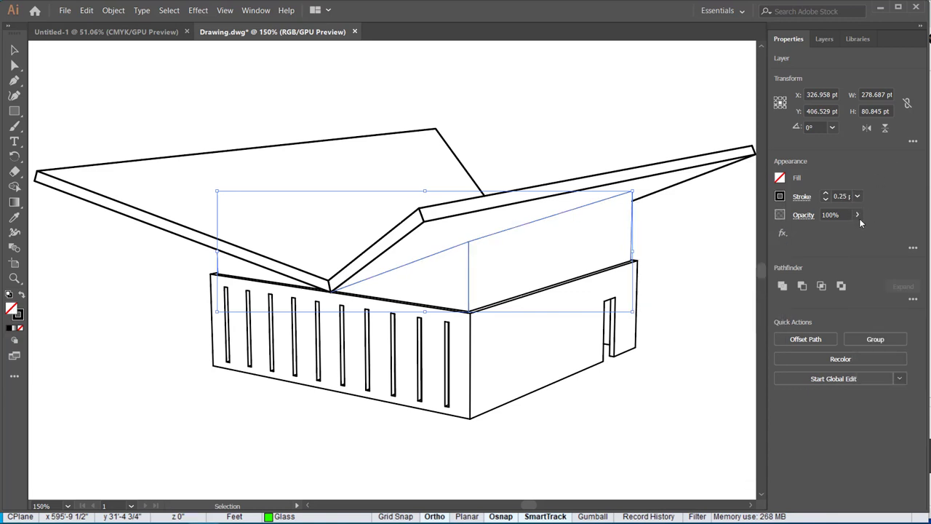
left_click(713, 383)
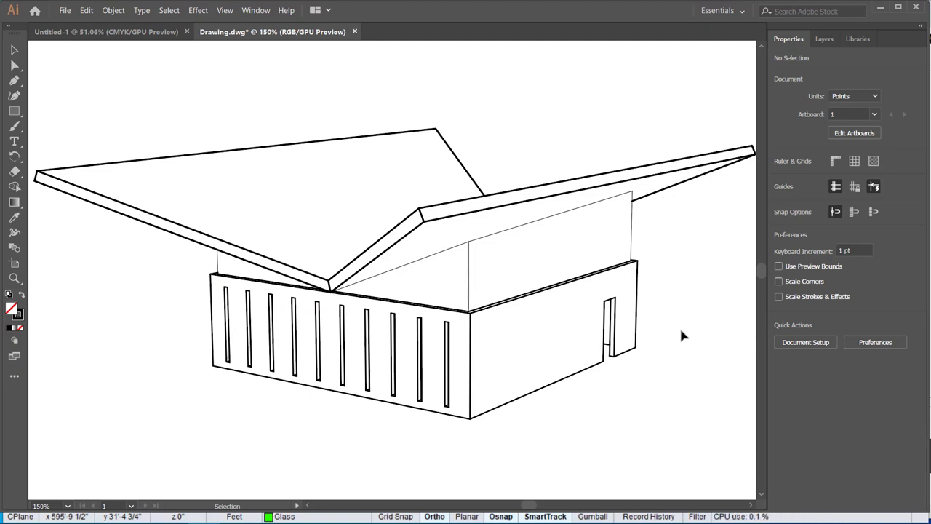
Step: Display the drawing's layer list and fit the whole artboard in view to check the line weights
left_click(822, 39)
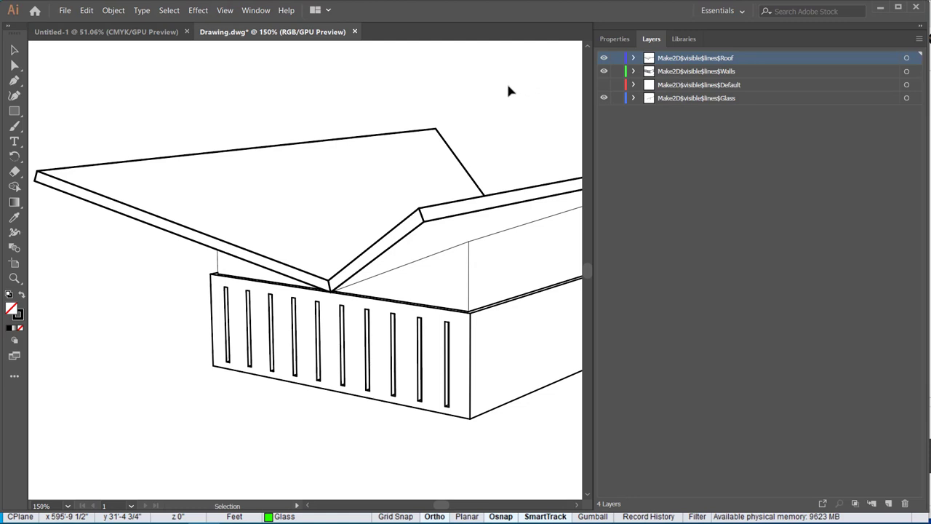
scroll(447, 174, "down", 2)
scroll(441, 175, "up", 2)
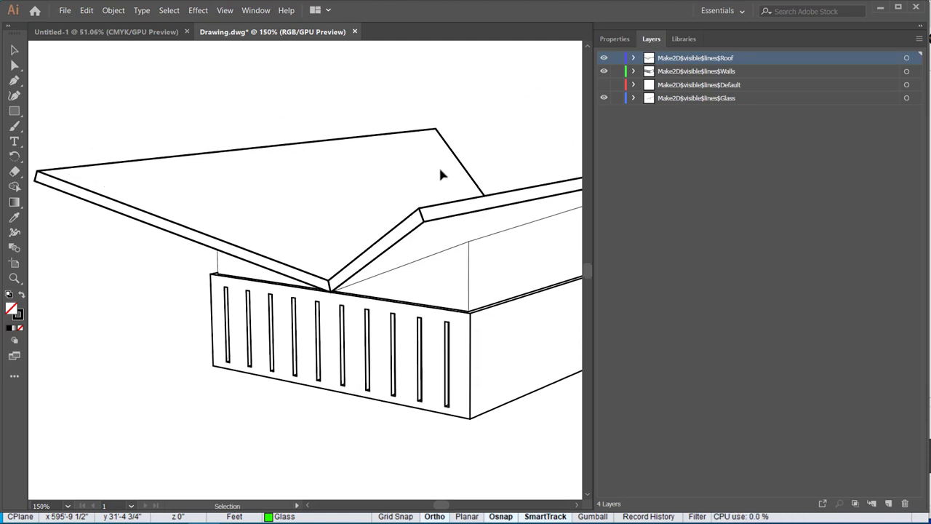
key("ctrl+0")
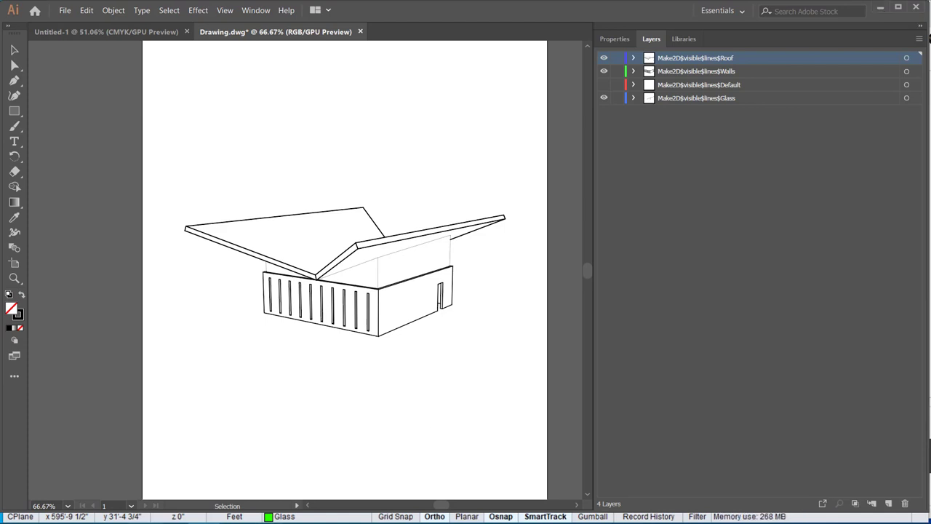
Step: Switch to Chrome, search Google for thingiverse in a new tab and open the Thingiverse website
key("alt+Tab")
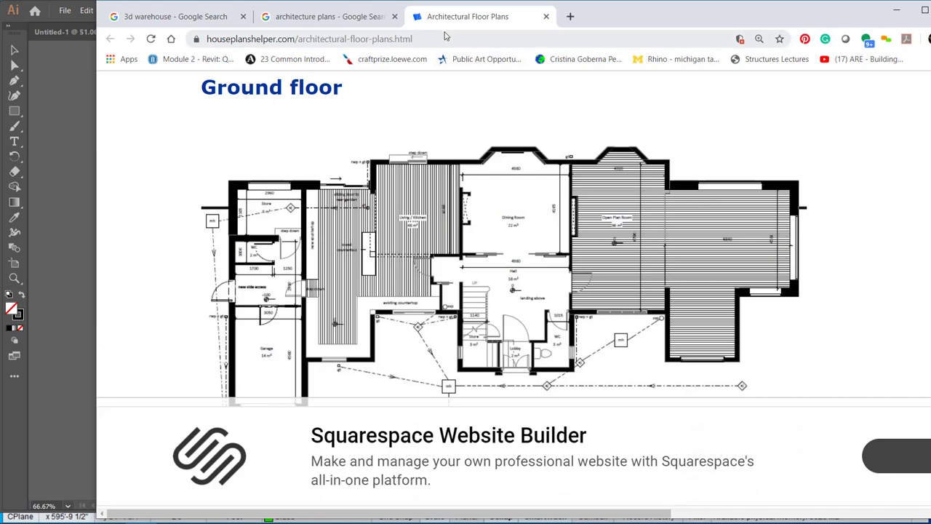
left_click(193, 21)
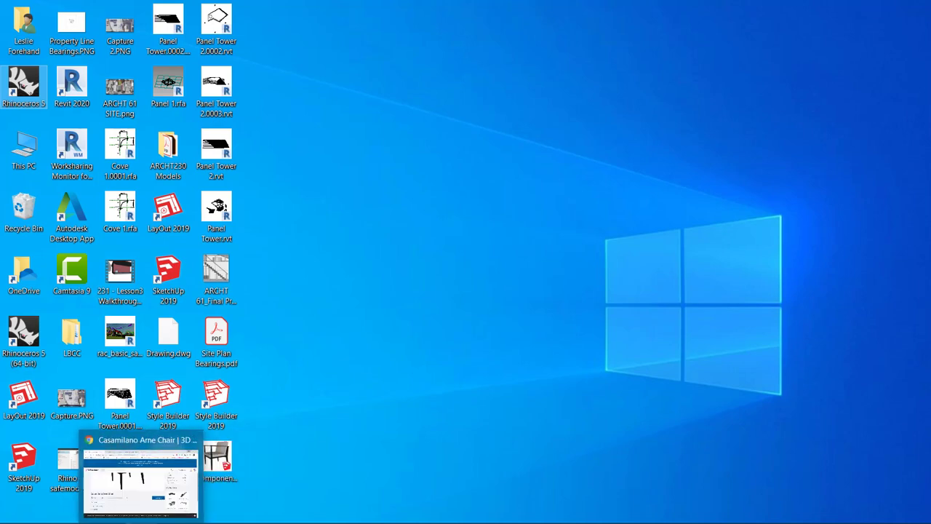
left_click(142, 522)
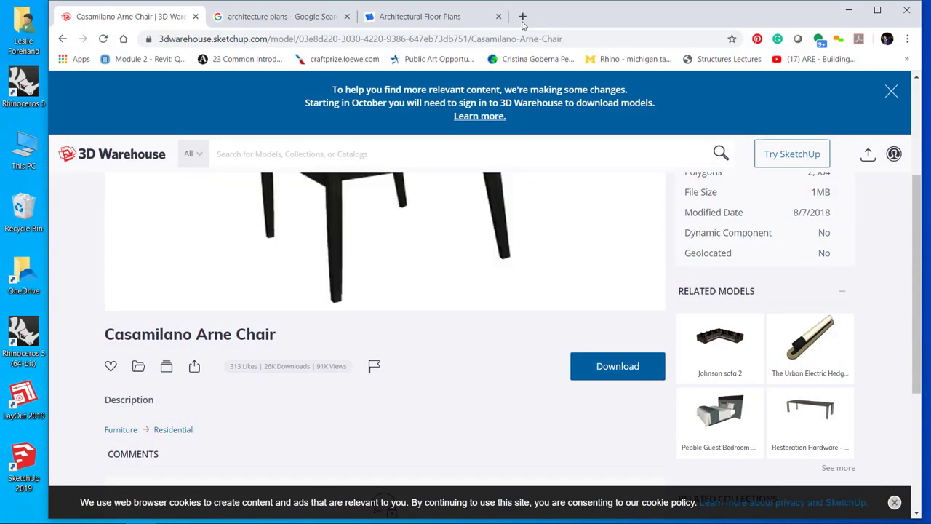
left_click(522, 20)
type("thinge")
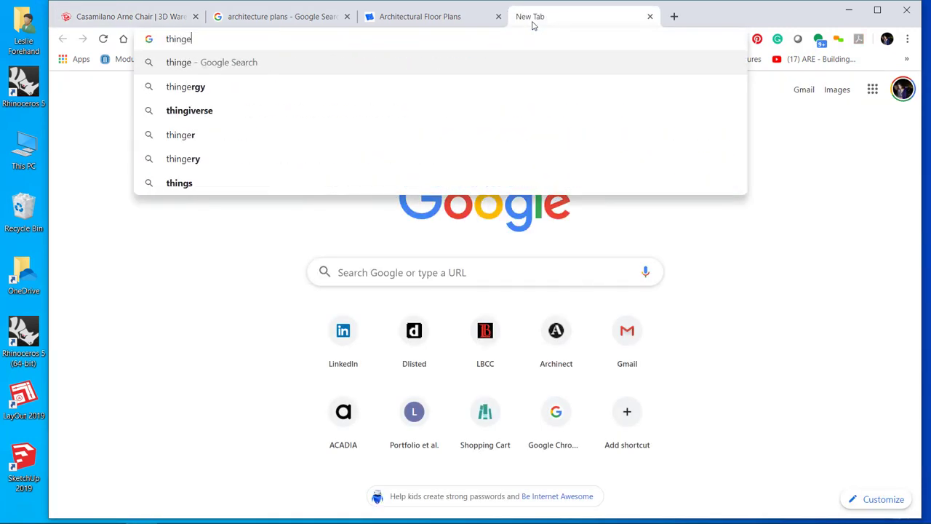
left_click(449, 119)
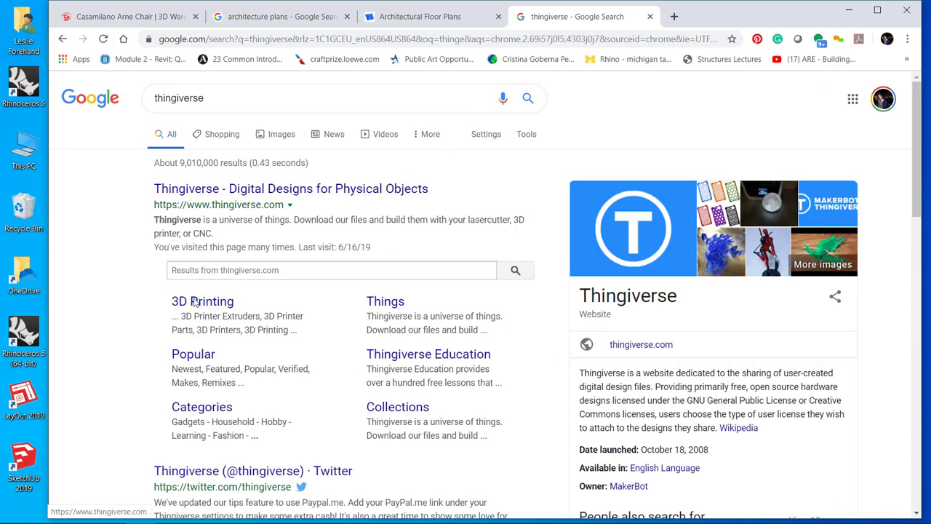
left_click(276, 188)
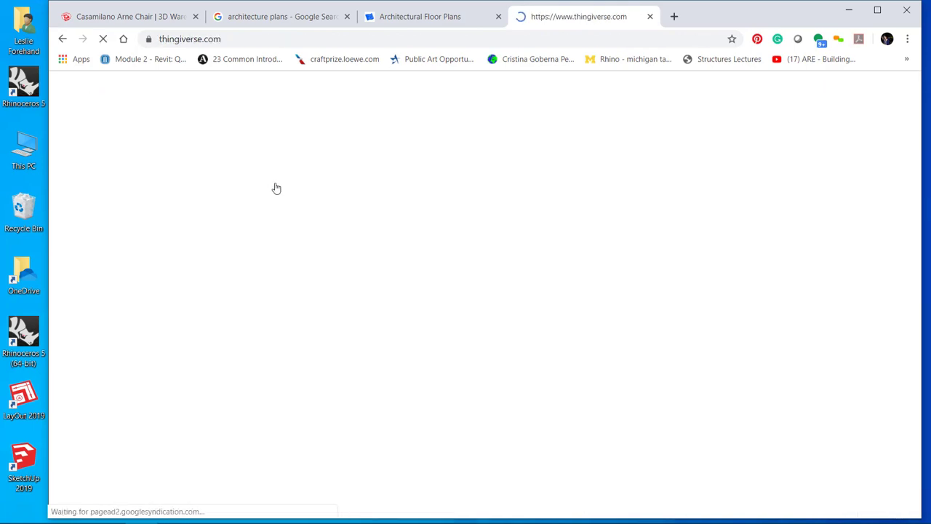
Step: Look over the Thingiverse home page and search the site for "person"
scroll(364, 207, "down", 2)
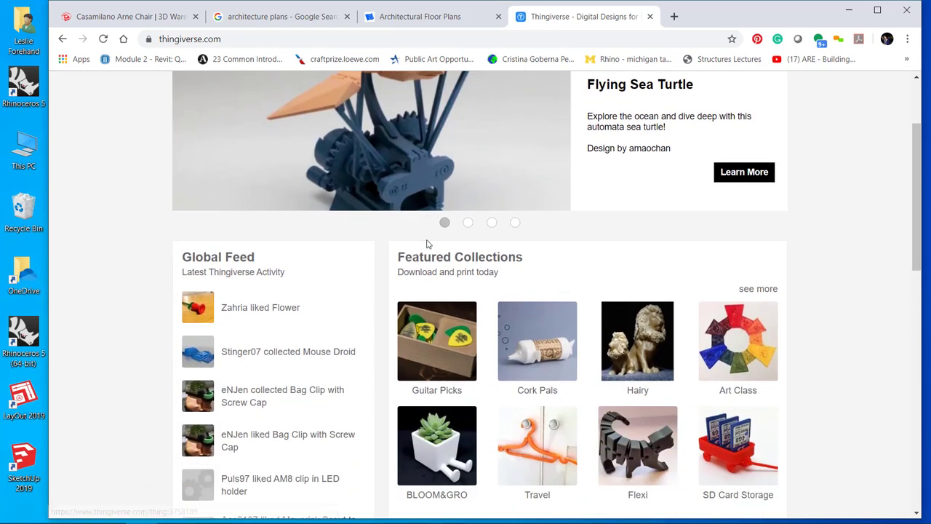
scroll(437, 247, "down", 5)
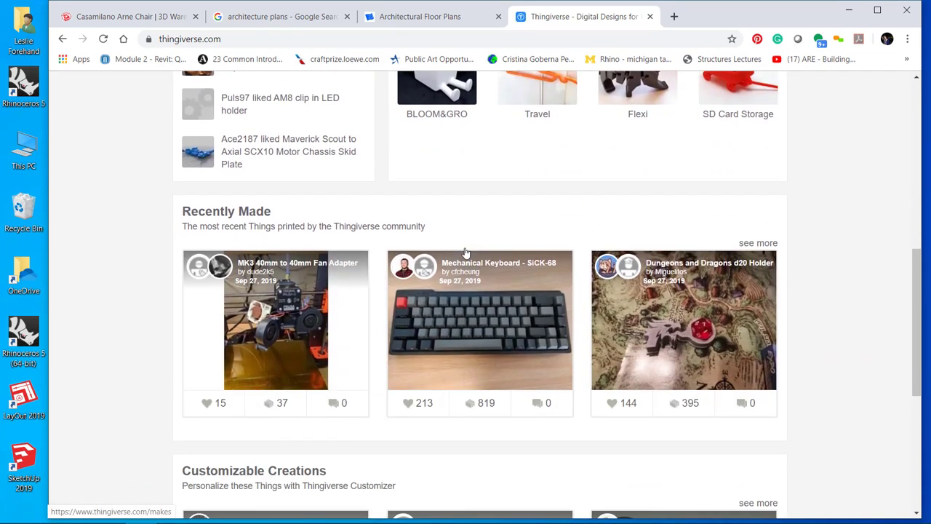
scroll(466, 251, "up", 4)
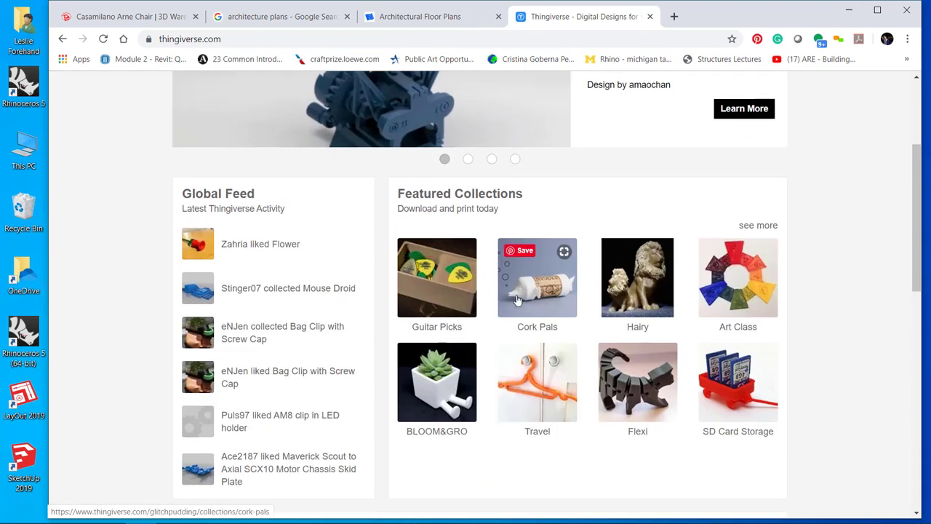
scroll(510, 284, "up", 3)
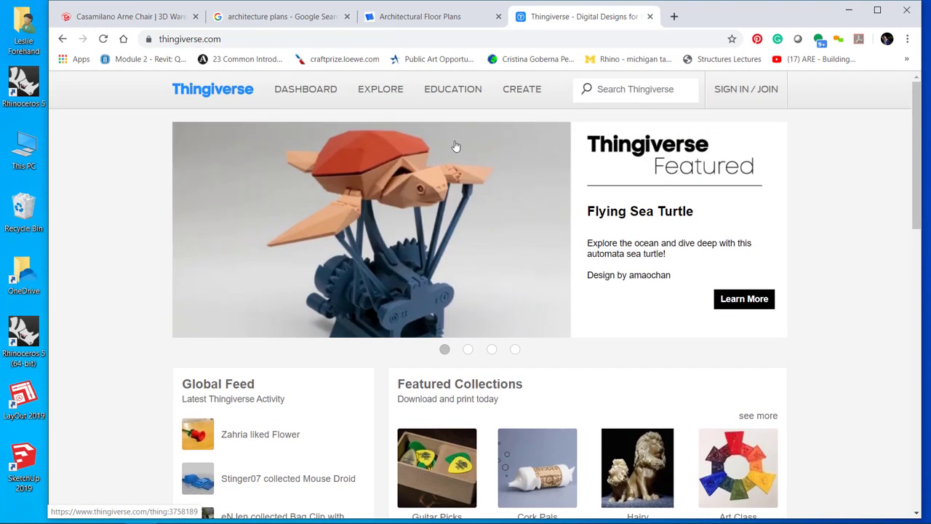
left_click(637, 90)
type("person")
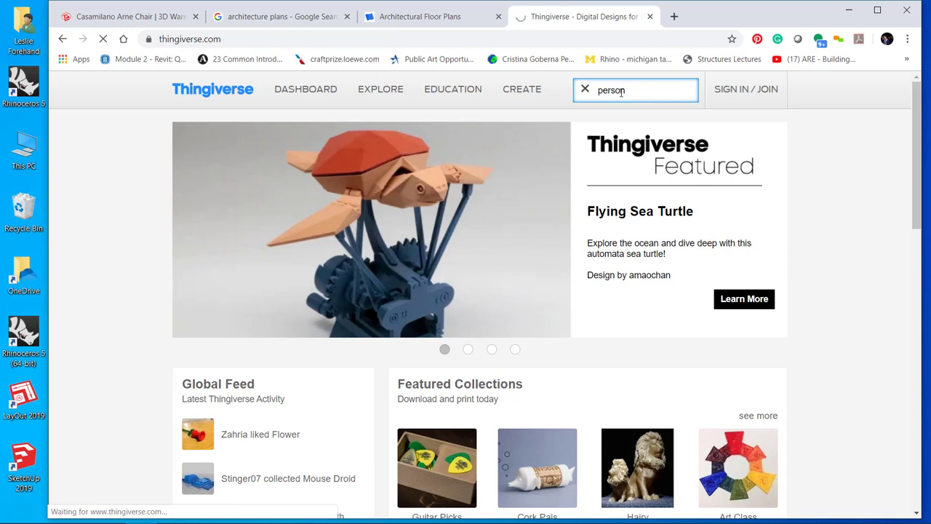
Step: Browse the person search results and open the standing blue Person model dated Sep 16, 2013
scroll(468, 281, "down", 2)
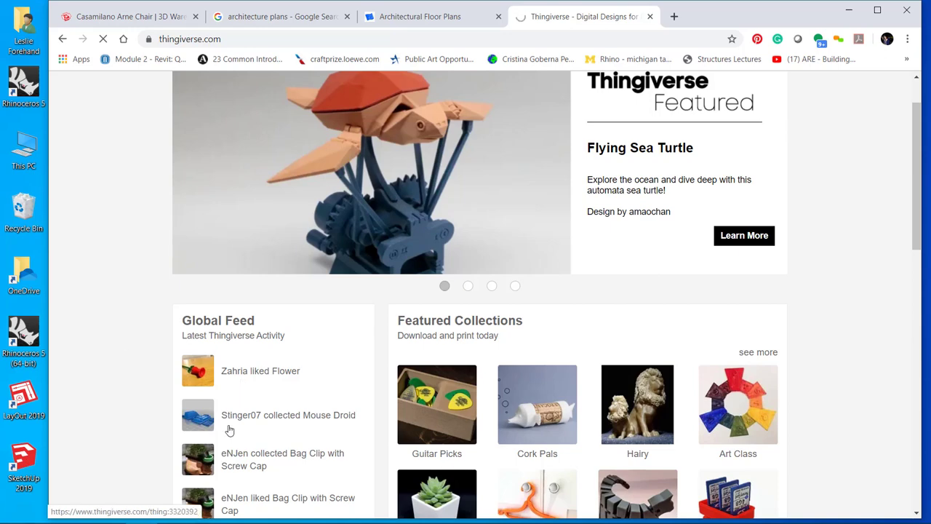
scroll(226, 424, "down", 3)
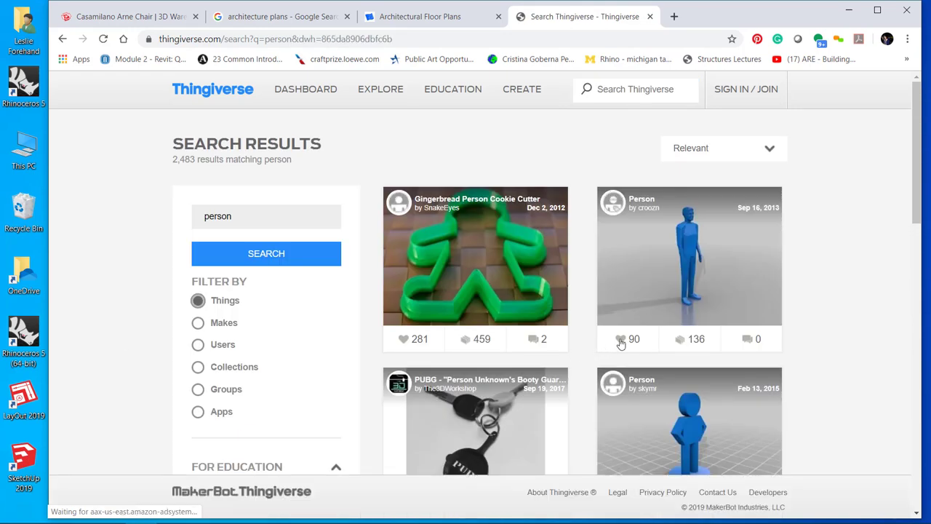
scroll(637, 323, "down", 6)
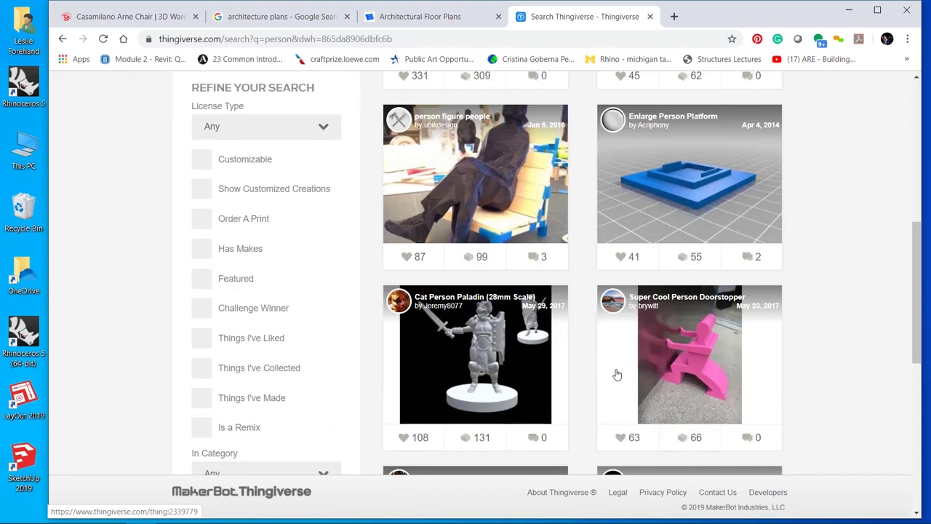
scroll(614, 373, "down", 6)
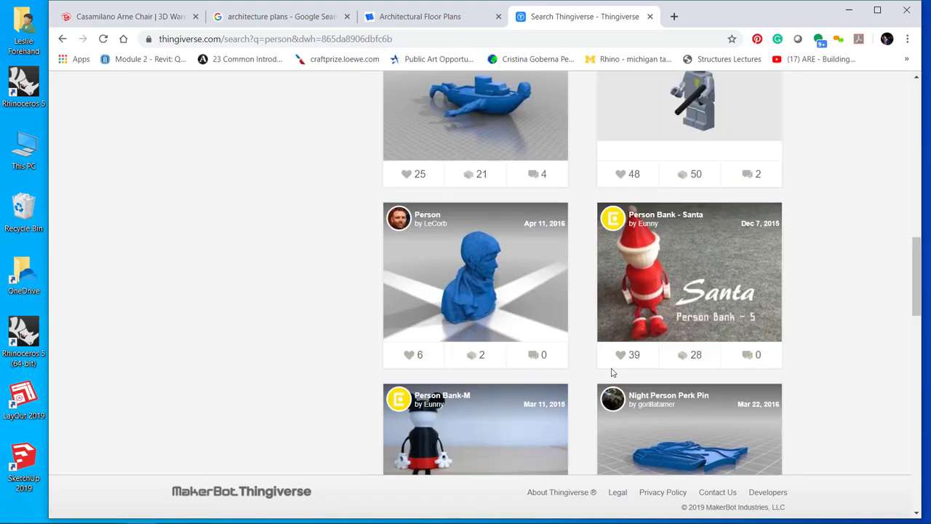
scroll(495, 308, "down", 3)
scroll(495, 307, "up", 3)
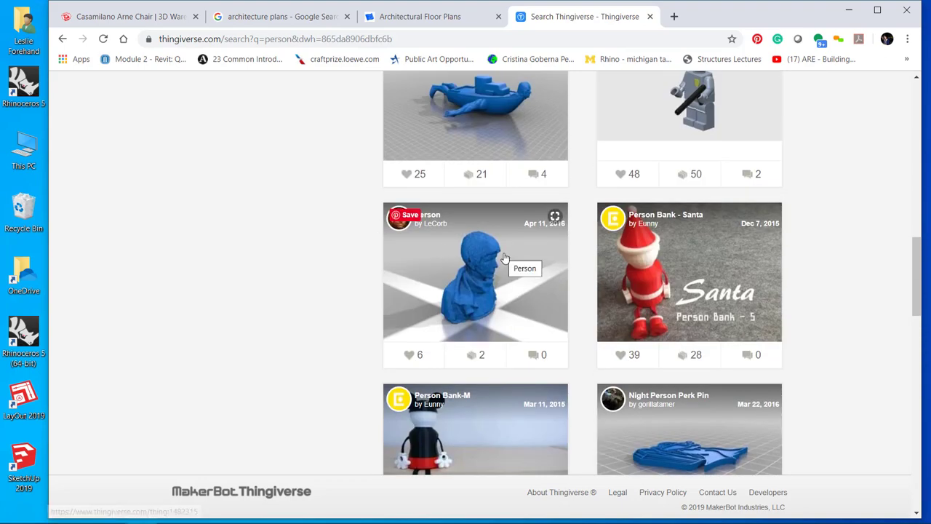
scroll(509, 305, "up", 10)
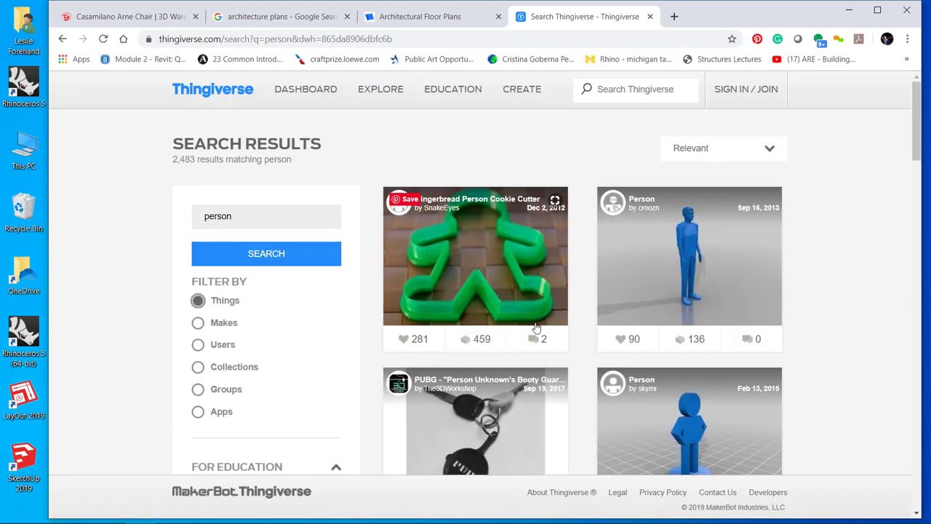
left_click(657, 277)
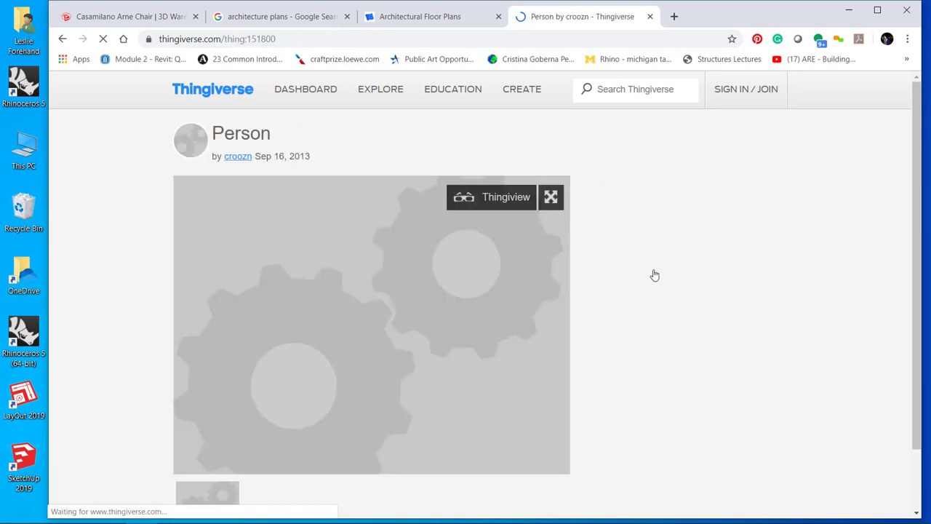
Step: Look through the Person model's page and open its Thing Files list to check the downloadable file format
scroll(369, 347, "down", 3)
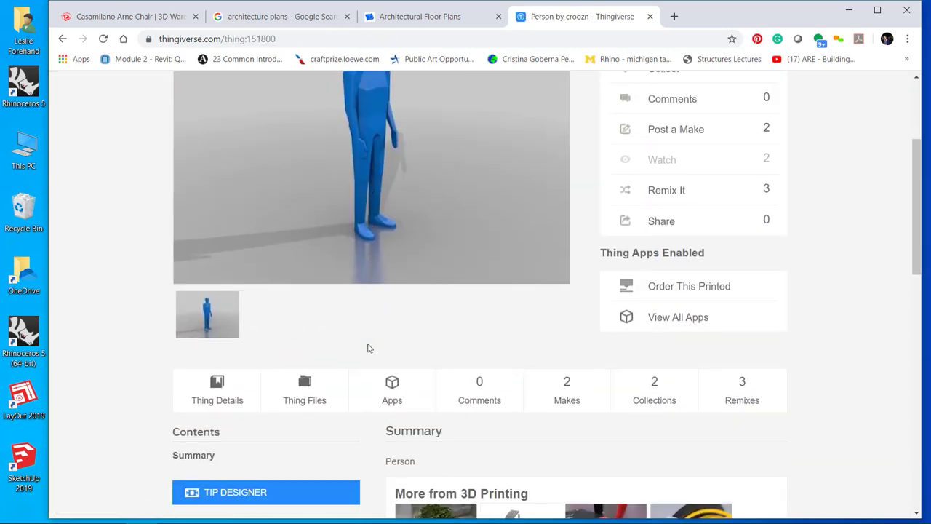
scroll(368, 348, "up", 3)
scroll(516, 322, "down", 4)
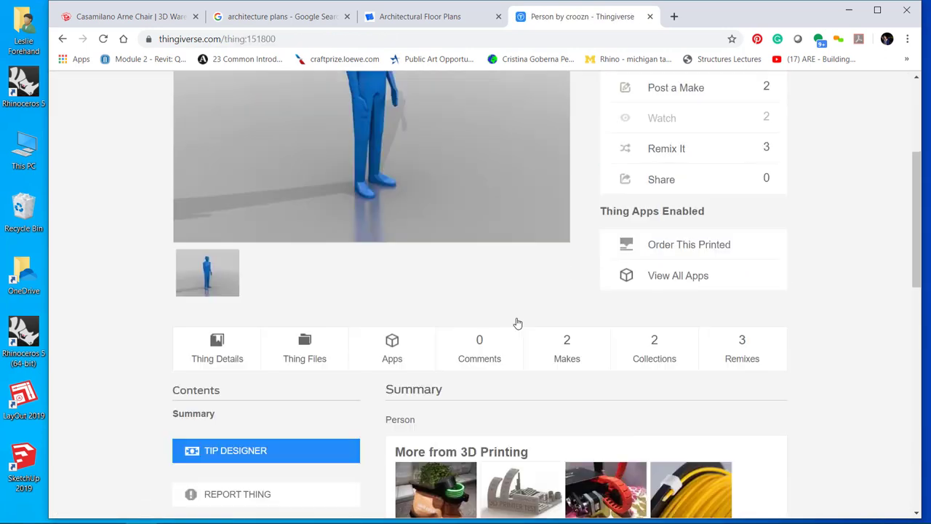
scroll(419, 358, "down", 4)
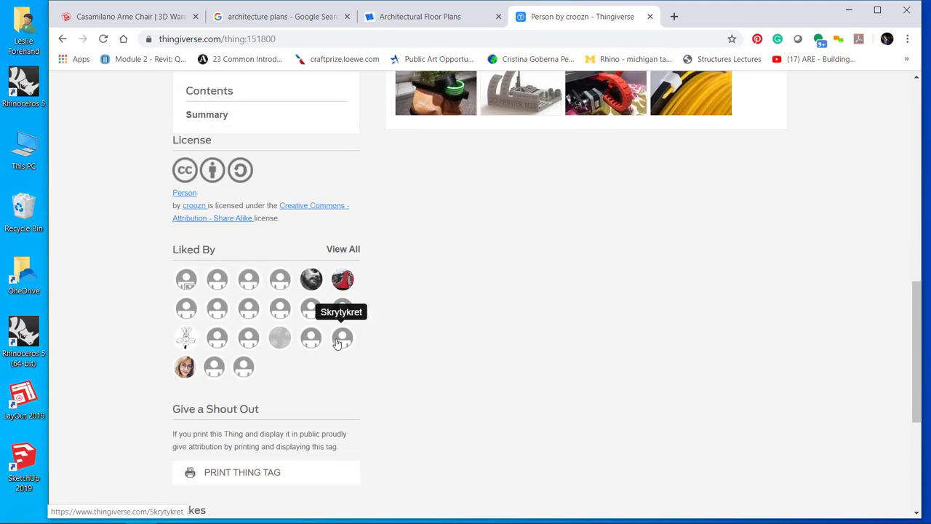
scroll(334, 345, "down", 3)
scroll(335, 344, "up", 8)
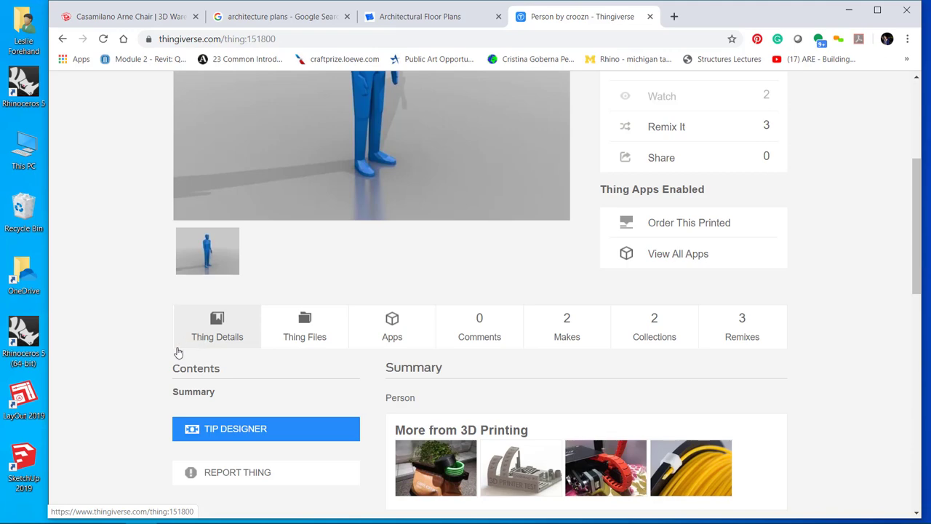
scroll(335, 321, "up", 4)
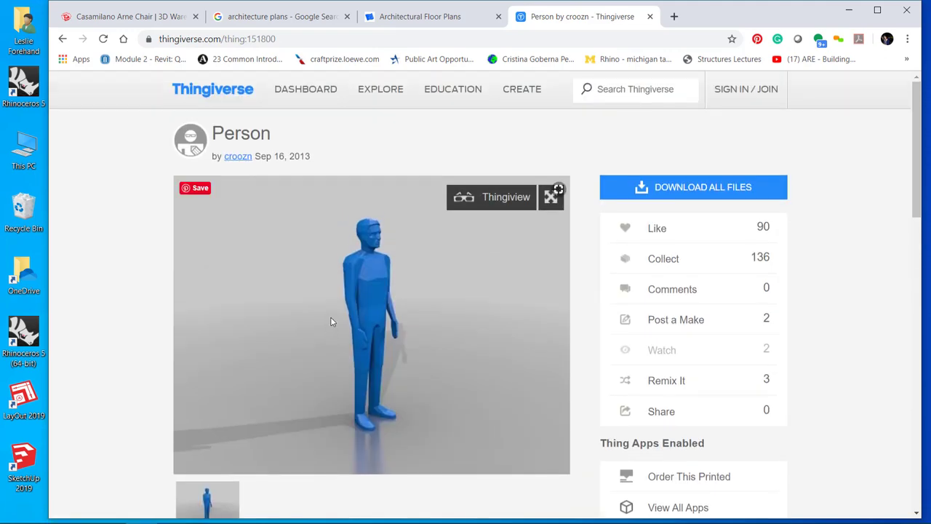
scroll(331, 321, "down", 1)
scroll(330, 322, "down", 2)
scroll(272, 341, "down", 2)
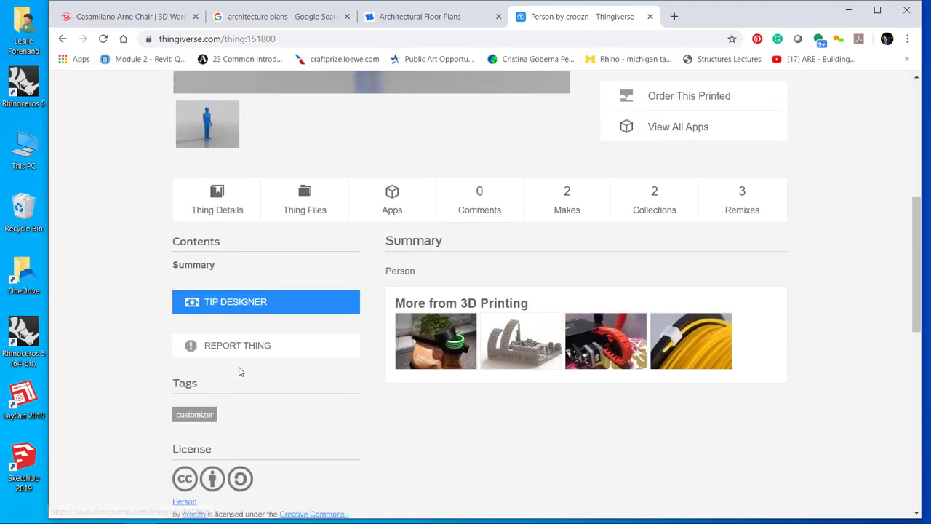
left_click(299, 206)
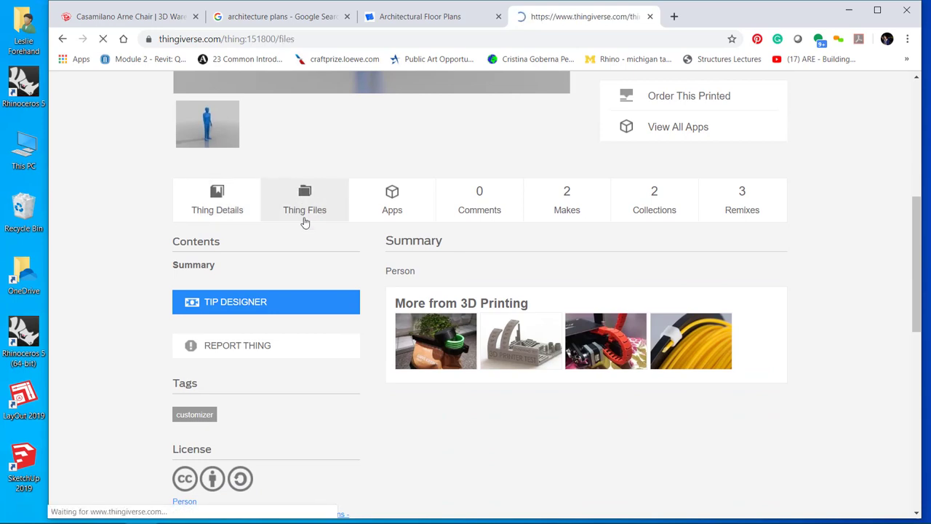
scroll(511, 306, "up", 3)
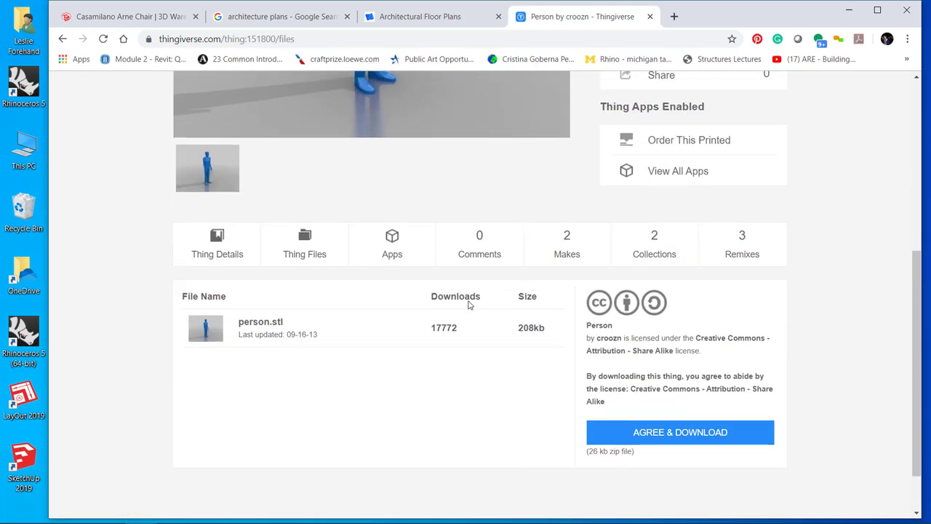
Step: Download person.stl from the Thing Files list to the Desktop and show the saved file in its folder
scroll(468, 306, "down", 2)
left_click(285, 332)
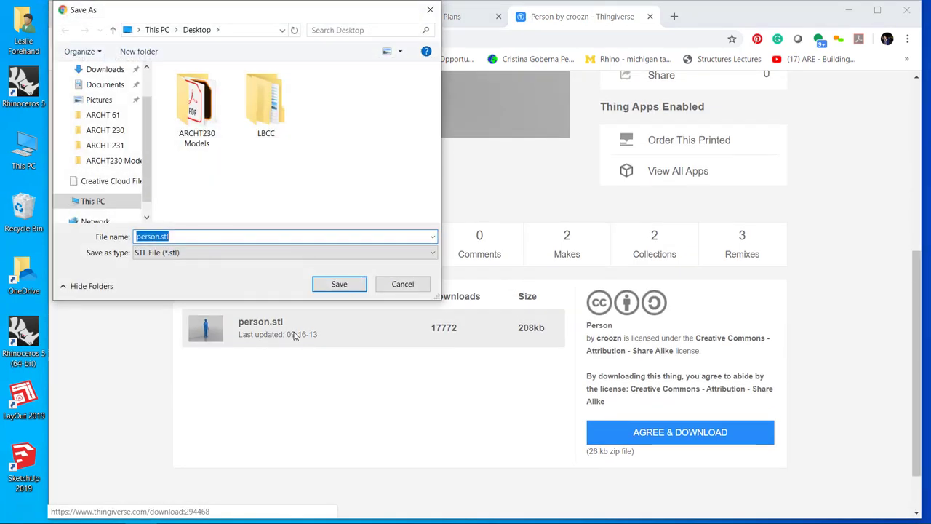
left_click(347, 287)
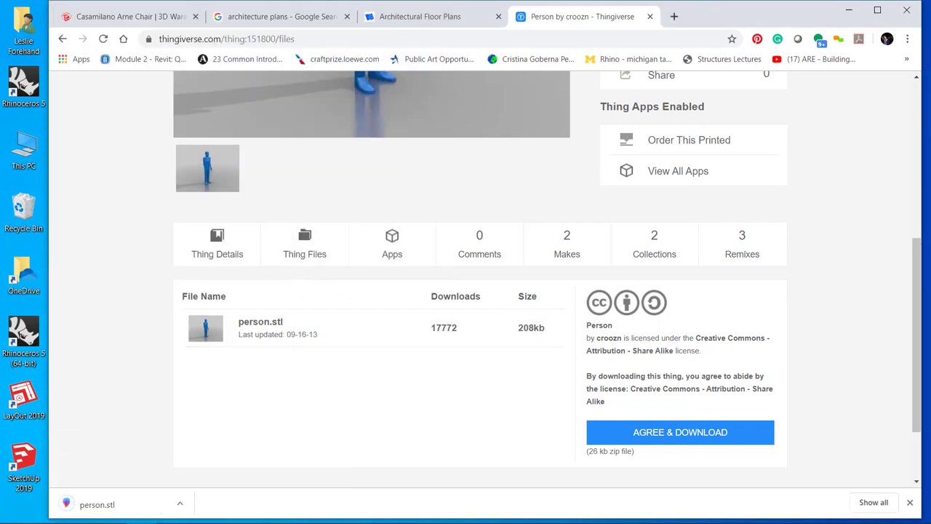
left_click(182, 503)
left_click(197, 460)
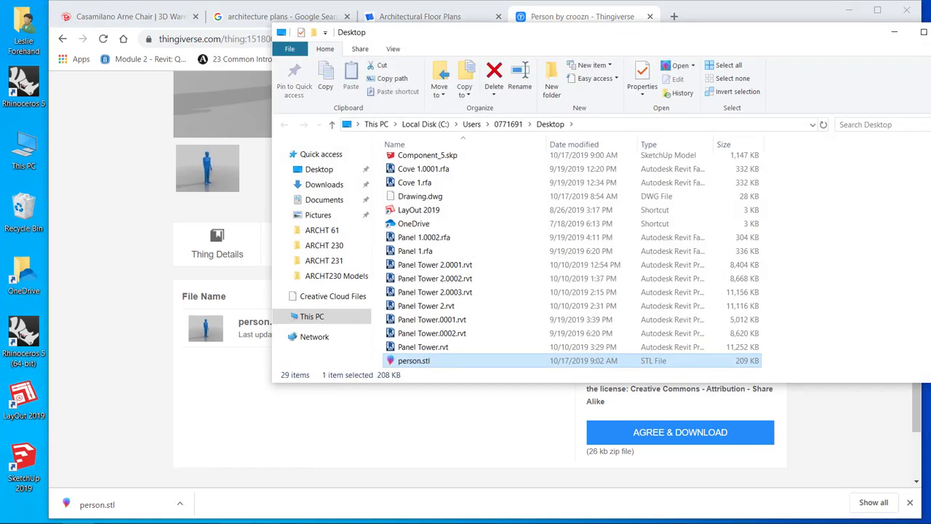
Step: Switch to Rhinoceros and import person.stl from the Desktop, accepting Millimeters as the STL model units
left_click(175, 523)
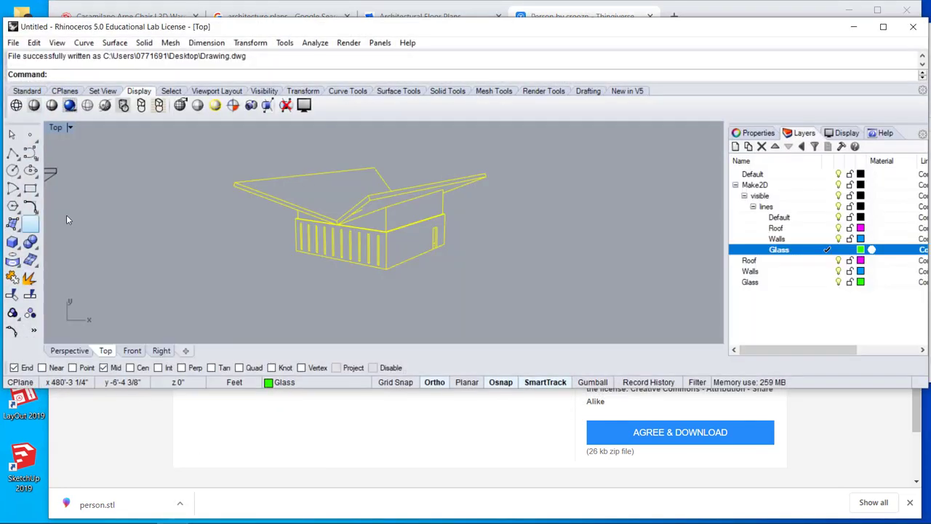
left_click(13, 43)
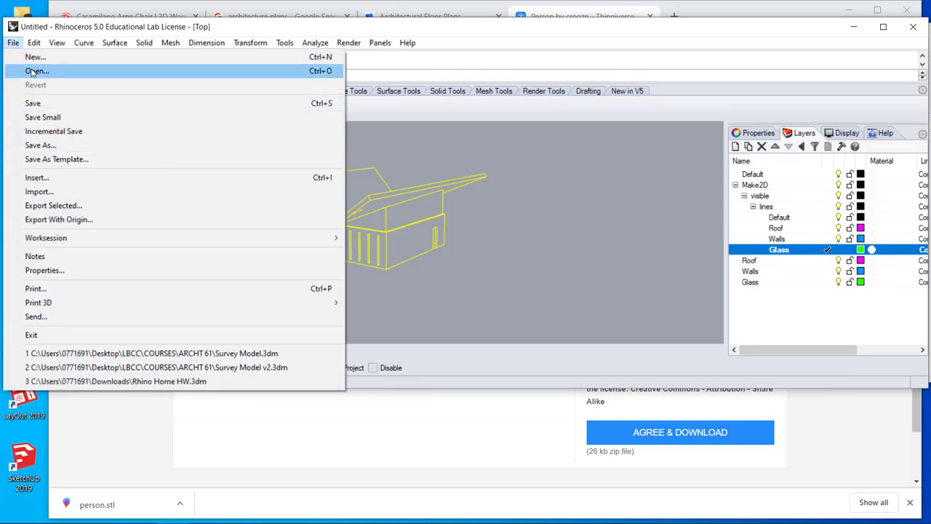
left_click(49, 191)
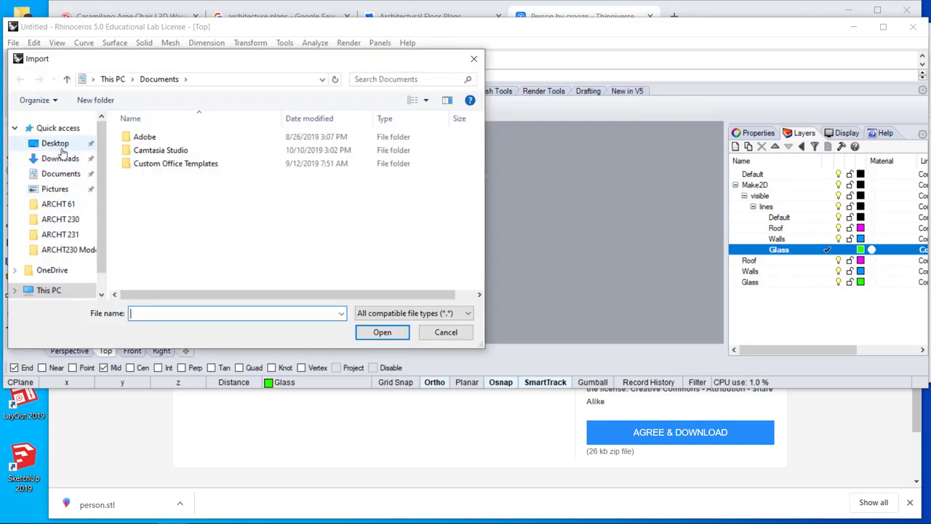
left_click(58, 145)
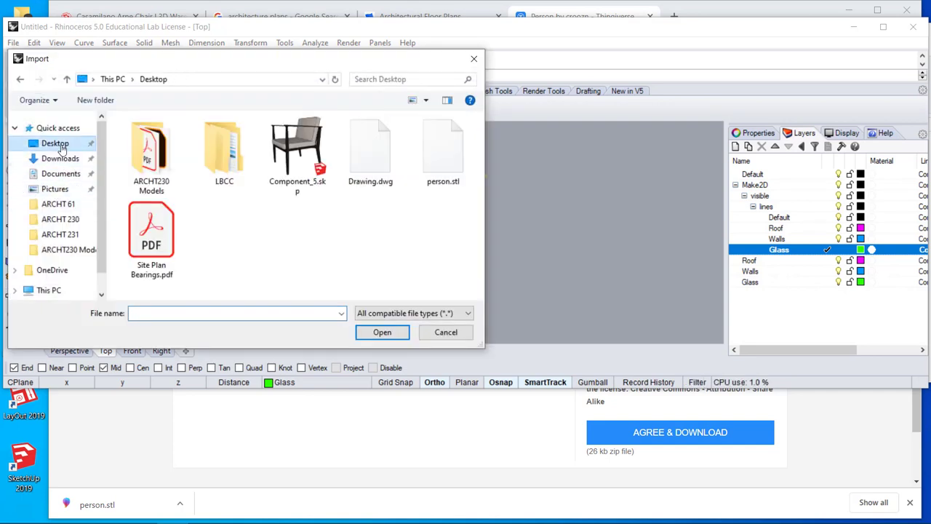
left_click(458, 156)
left_click(382, 333)
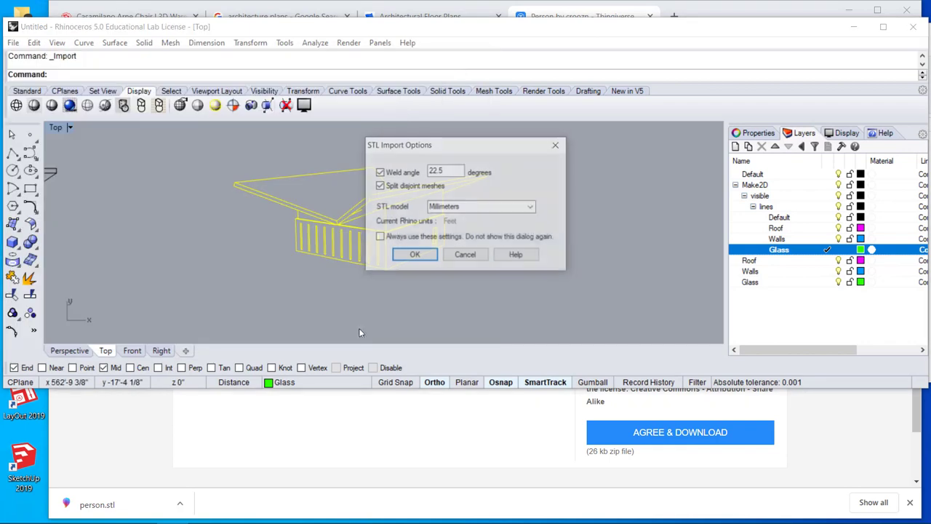
left_click(414, 255)
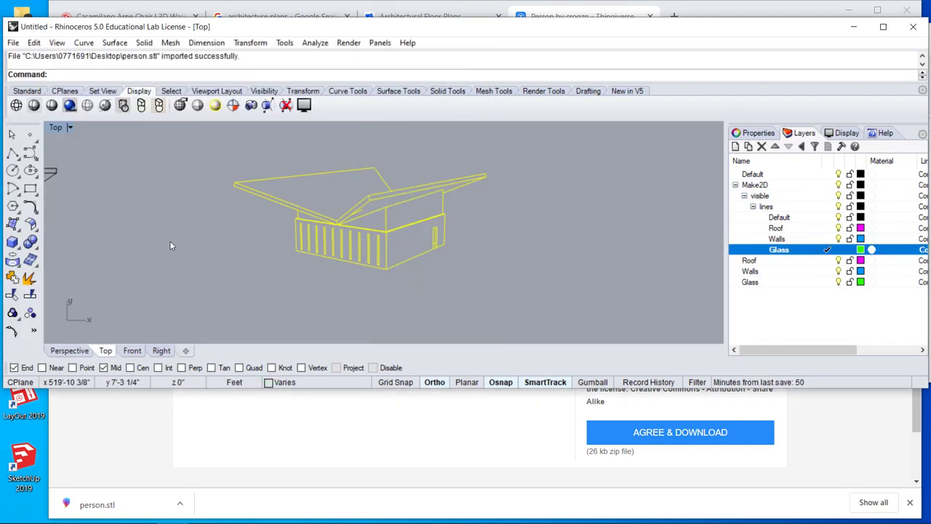
Step: Locate the imported person figure near the building's plan in the Top view
scroll(123, 241, "down", 2)
scroll(123, 241, "down", 4)
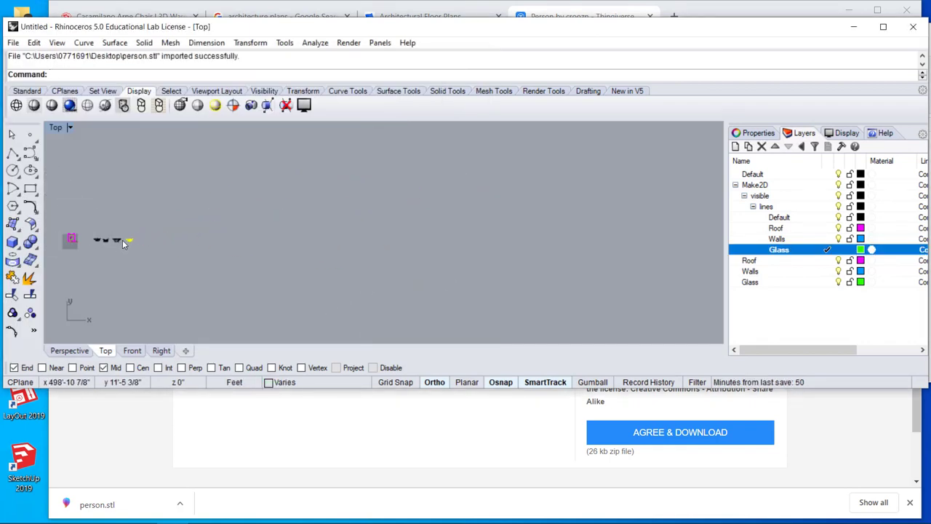
right_click_drag(98, 253, 216, 261)
scroll(216, 260, "up", 8)
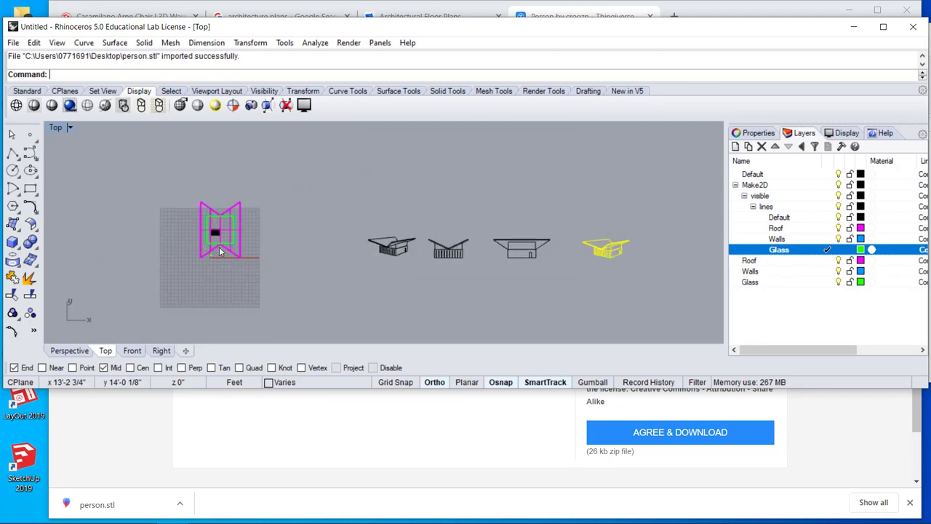
scroll(202, 252, "down", 2)
scroll(204, 253, "up", 10)
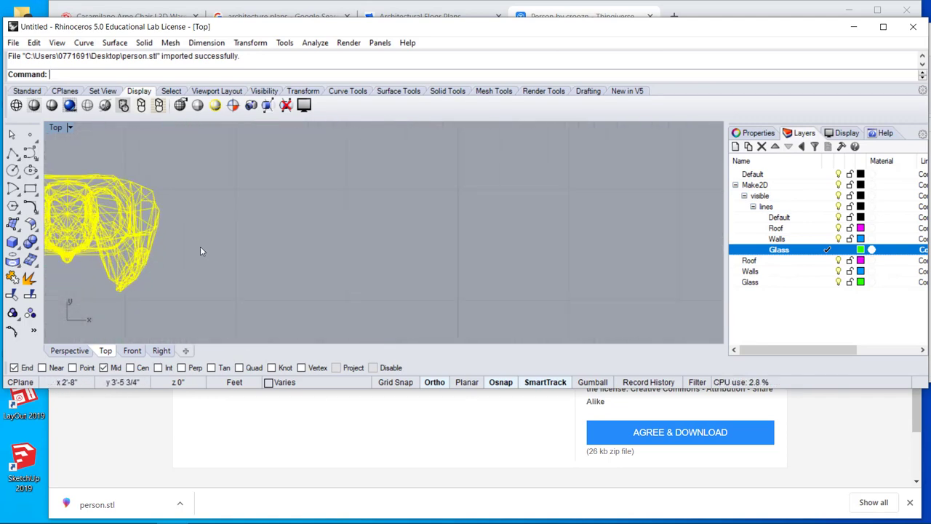
right_click_drag(201, 247, 260, 246)
scroll(241, 249, "down", 4)
scroll(241, 239, "down", 10)
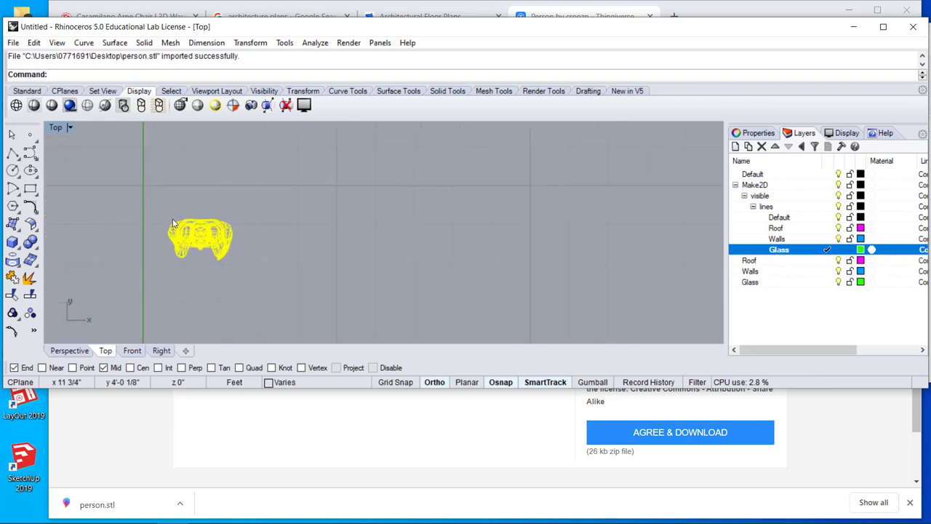
Step: Frame the person beside the building in Perspective, maximize that viewport, enlarge the Rhino window and deselect the figure
double_click(57, 128)
scroll(467, 187, "up", 5)
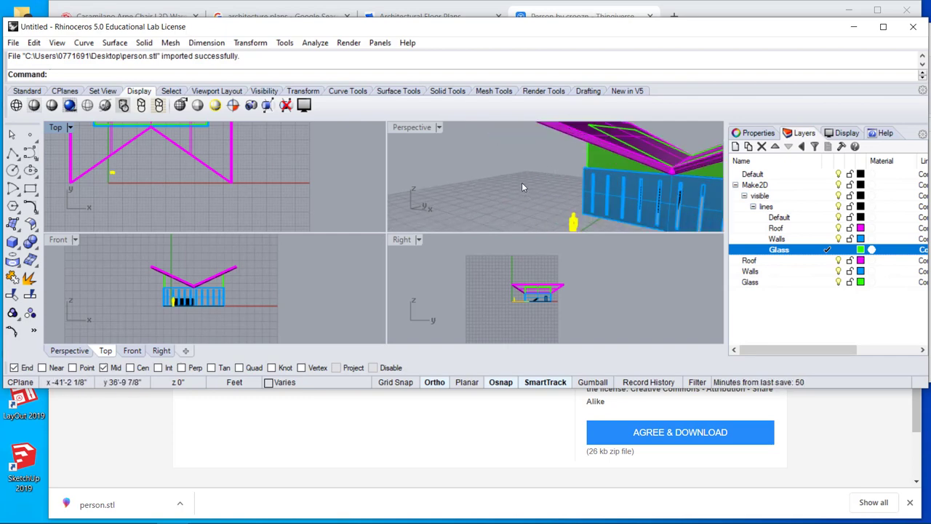
right_click_drag(521, 182, 481, 165)
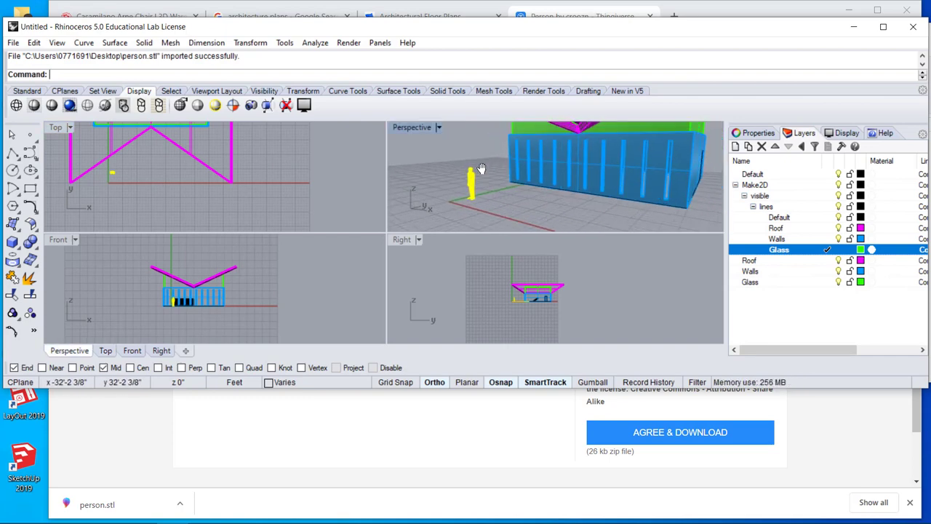
double_click(410, 128)
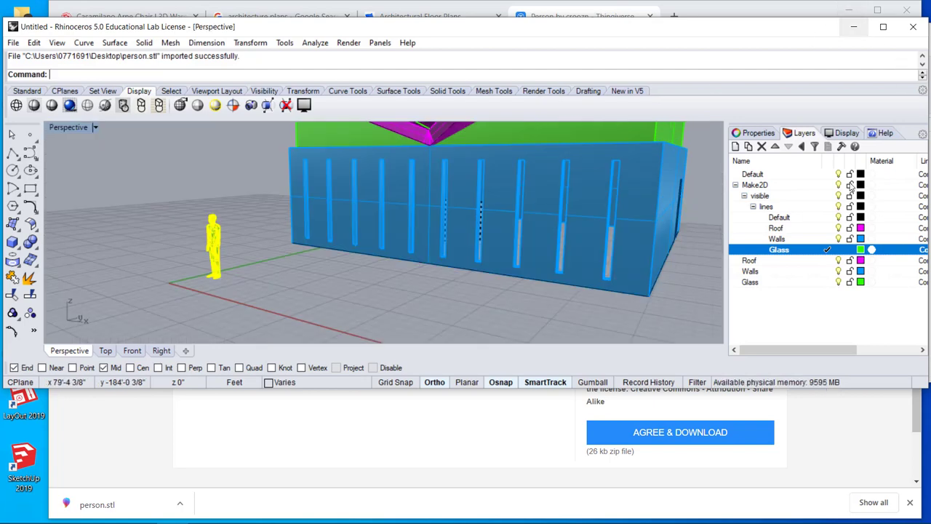
left_click_drag(481, 390, 480, 523)
left_click(148, 314)
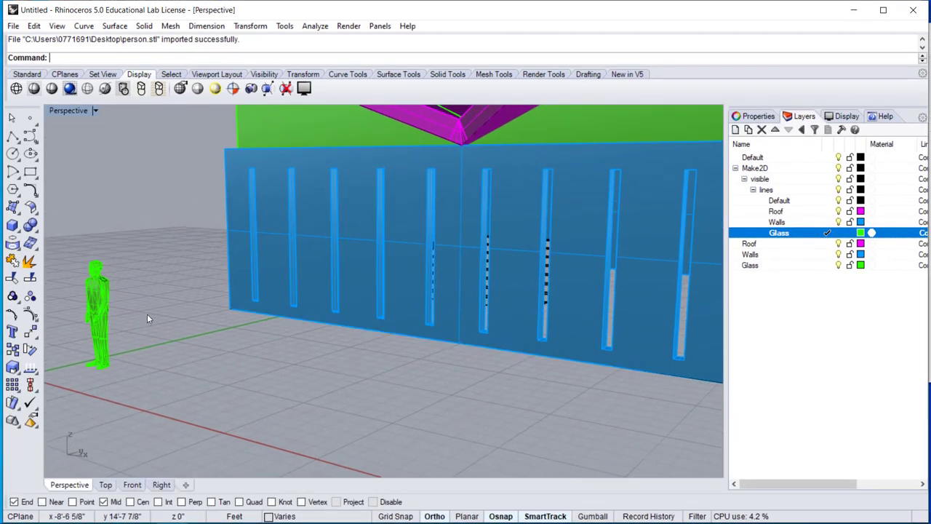
Step: Try moving a piece of the person figure and undo the move
left_click_drag(99, 317, 186, 288)
key("ctrl+z")
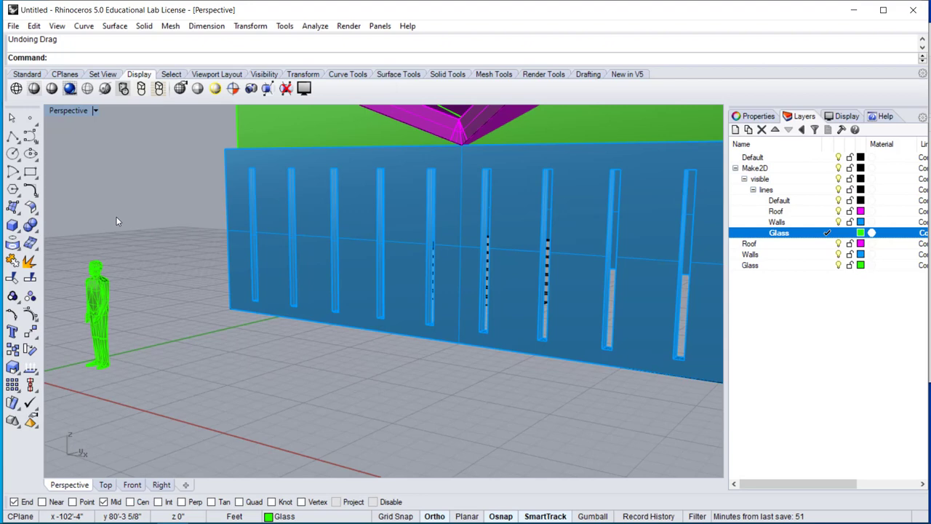
Step: Select all the meshes of the imported person figure and combine them with the Group command
scroll(119, 210, "down", 3)
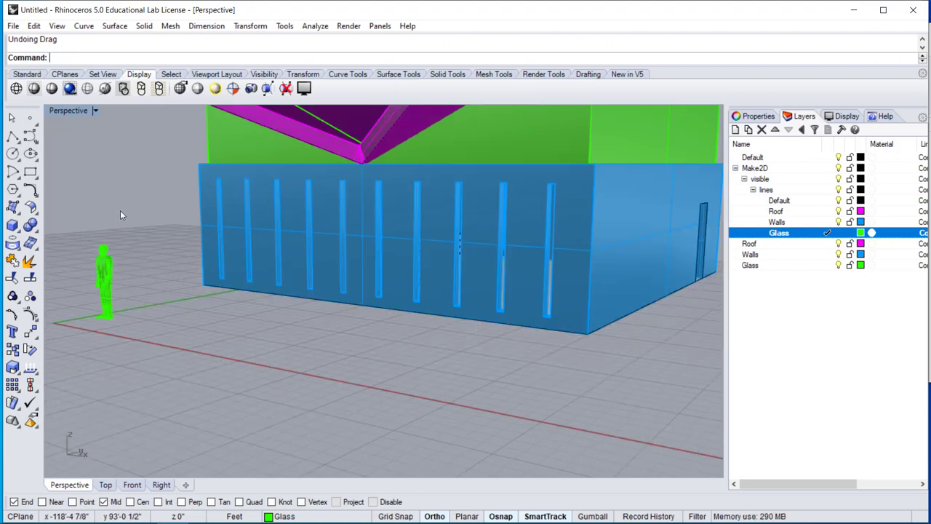
left_click_drag(79, 229, 140, 329)
right_click_drag(140, 328, 164, 297)
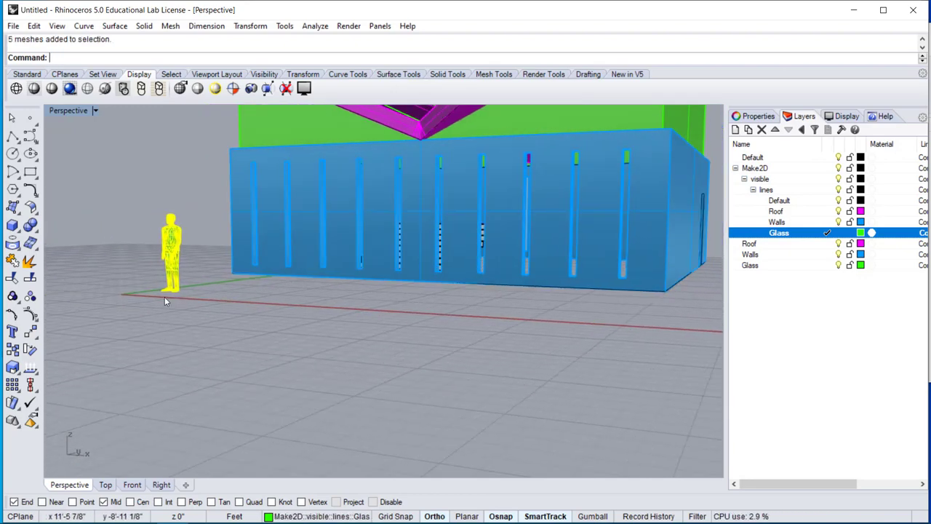
scroll(165, 297, "up", 5)
scroll(163, 282, "down", 5)
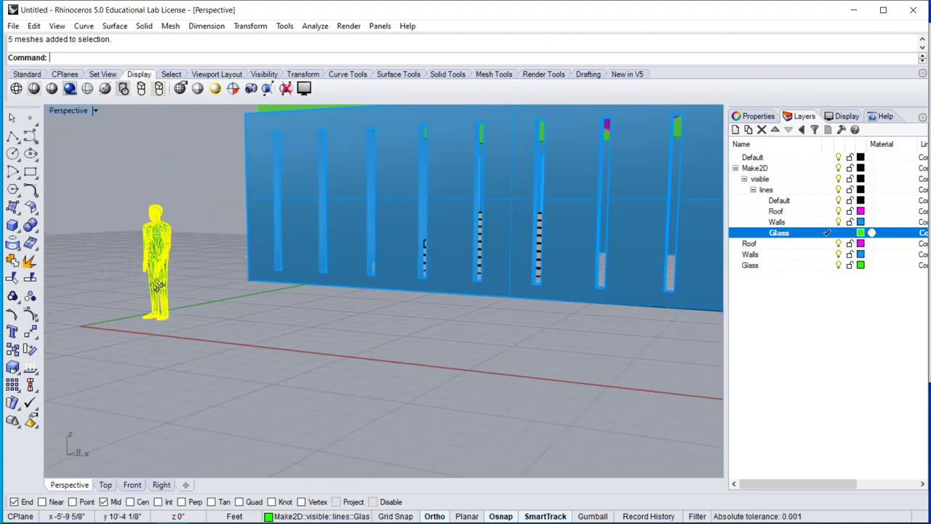
left_click(102, 248)
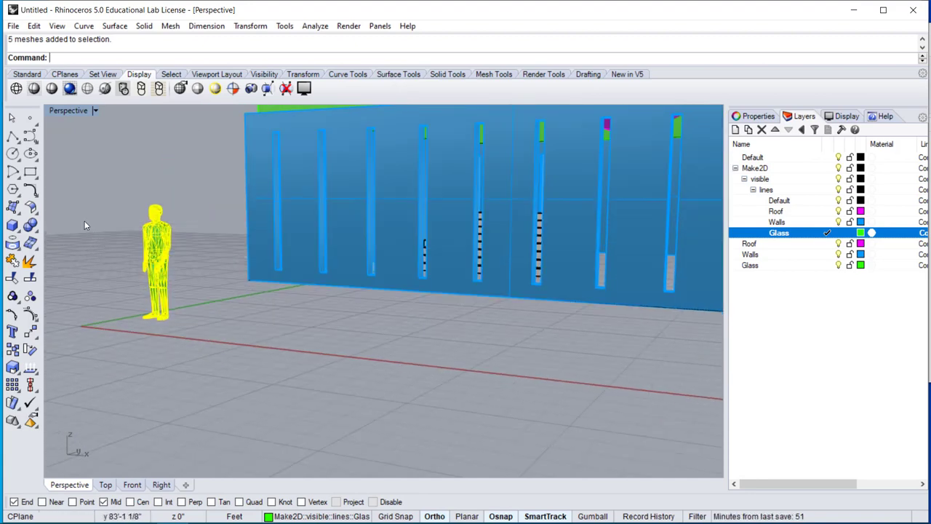
left_click_drag(107, 187, 187, 305)
type("k")
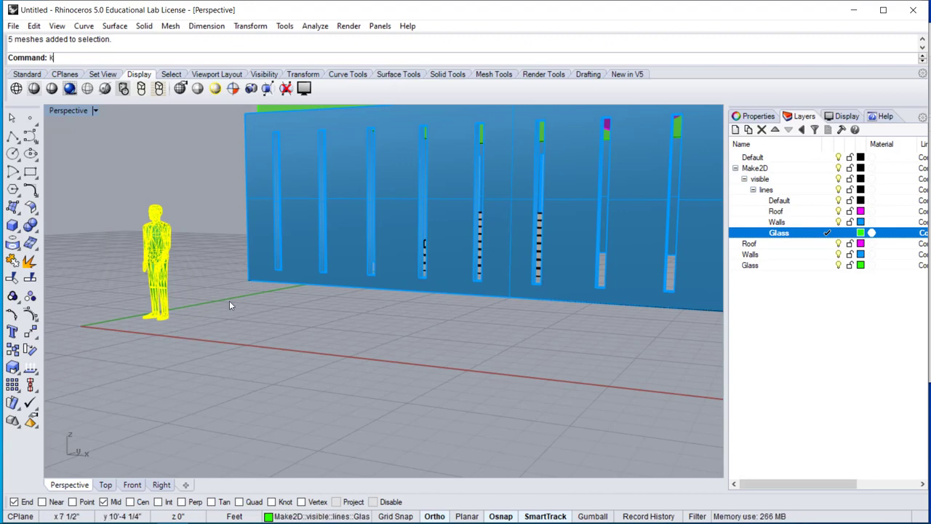
type("gro")
key("BackSpace")
key("BackSpace")
key("BackSpace")
key("BackSpace")
type("Group")
key("Return")
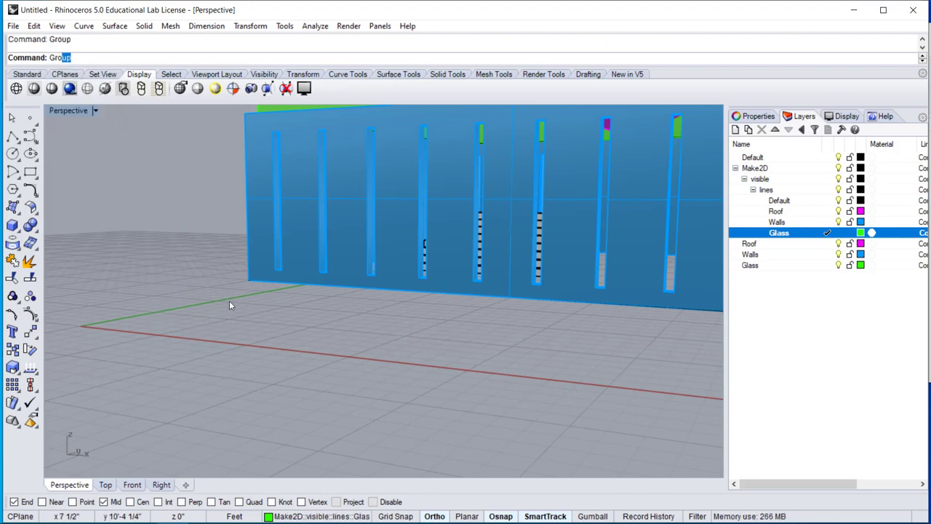
Step: Select the grouped person figure and convert its meshes with the MeshToNURB command
left_click(120, 223)
scroll(130, 246, "up", 8)
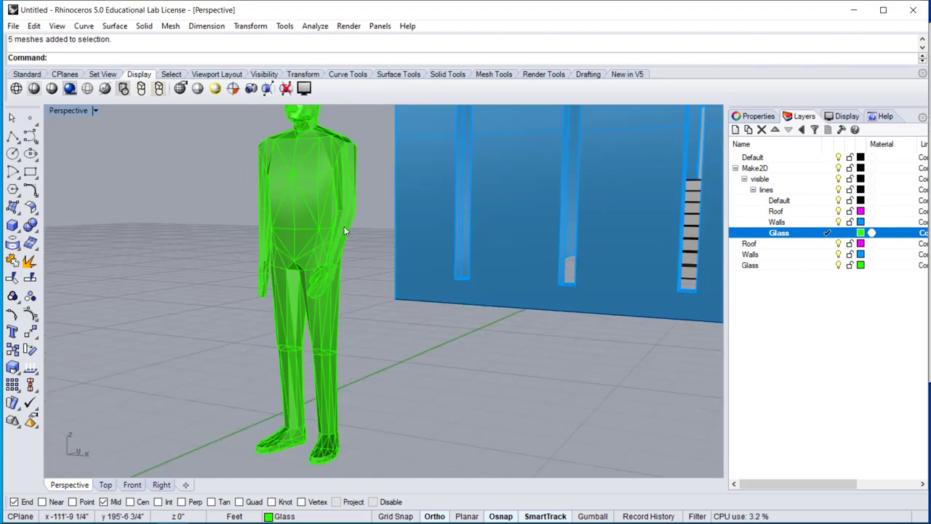
left_click(300, 227)
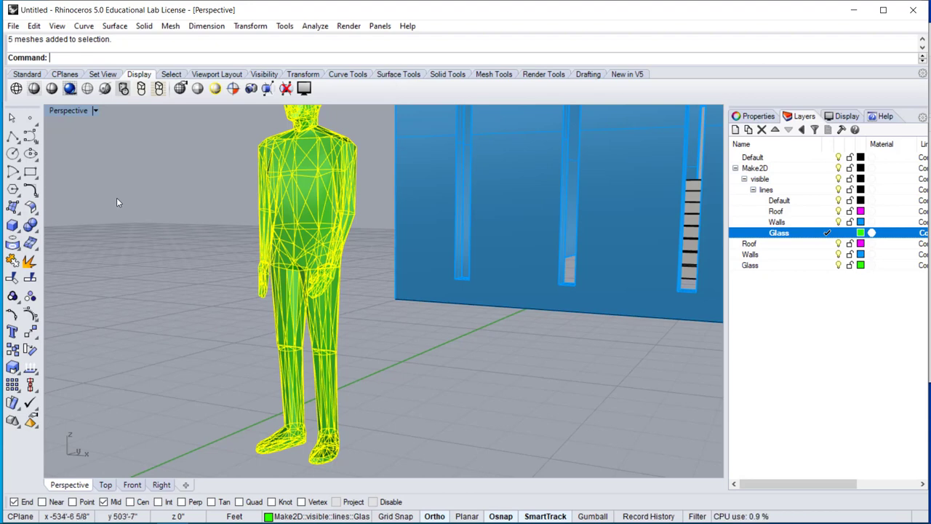
scroll(128, 210, "down", 4)
mouse_move(128, 215)
right_mouse_down()
mouse_move(146, 253)
mouse_move(133, 210)
right_mouse_up()
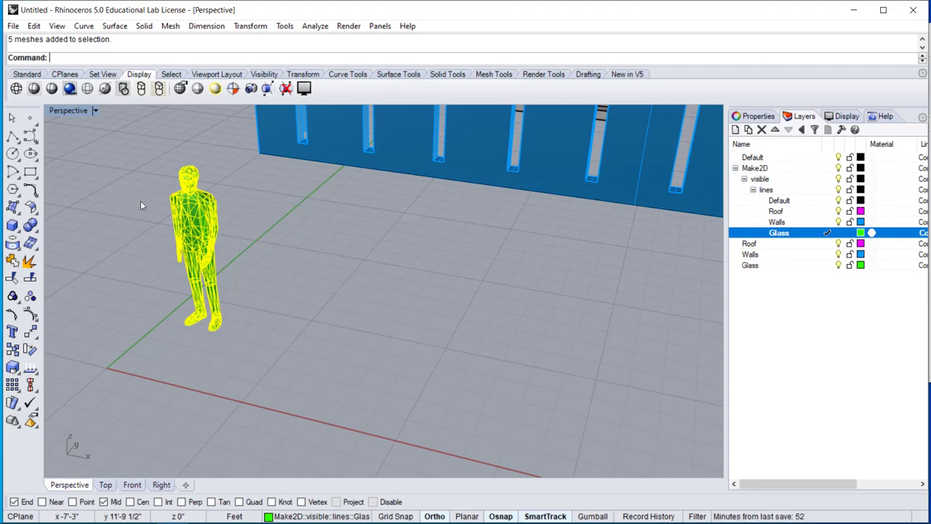
type("MeshToNURB")
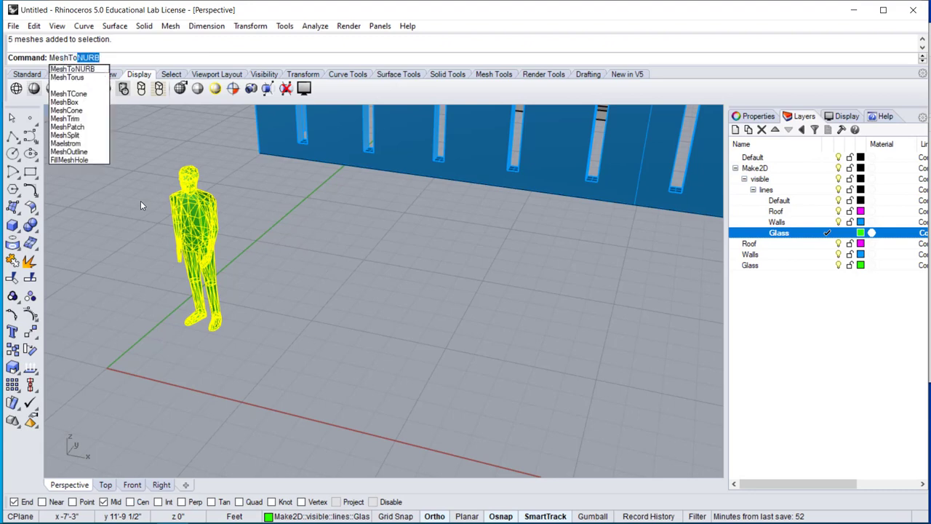
key("Return")
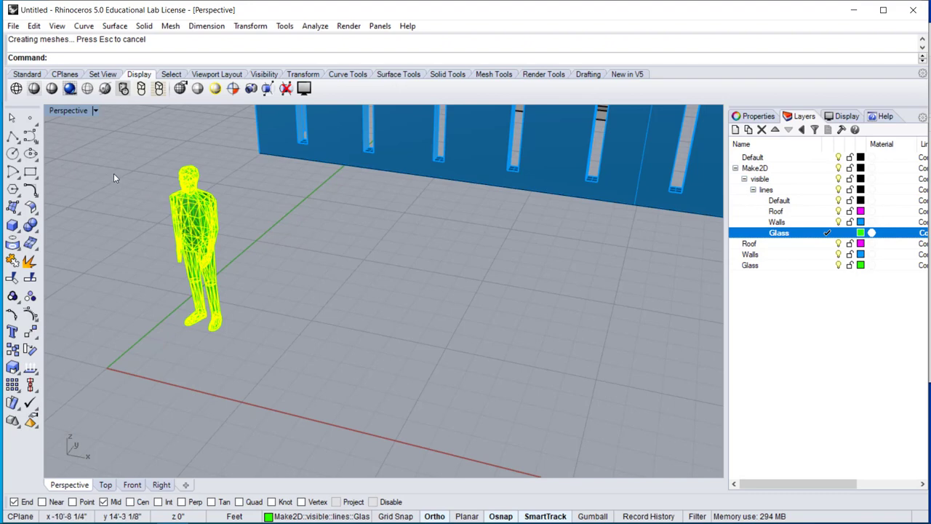
Step: Move the converted person polysurface off the original mesh so the two figures stand side by side
left_click(187, 204)
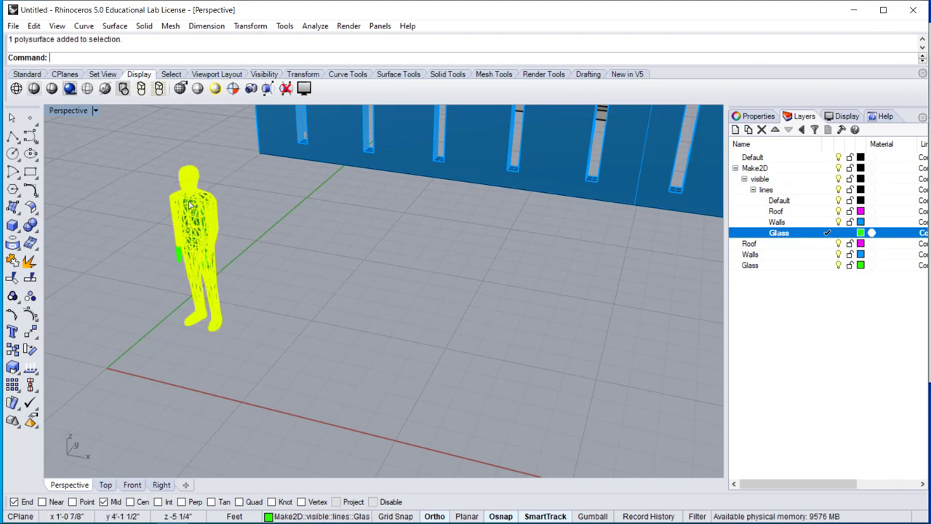
left_click_drag(194, 243, 312, 268)
left_click(269, 267)
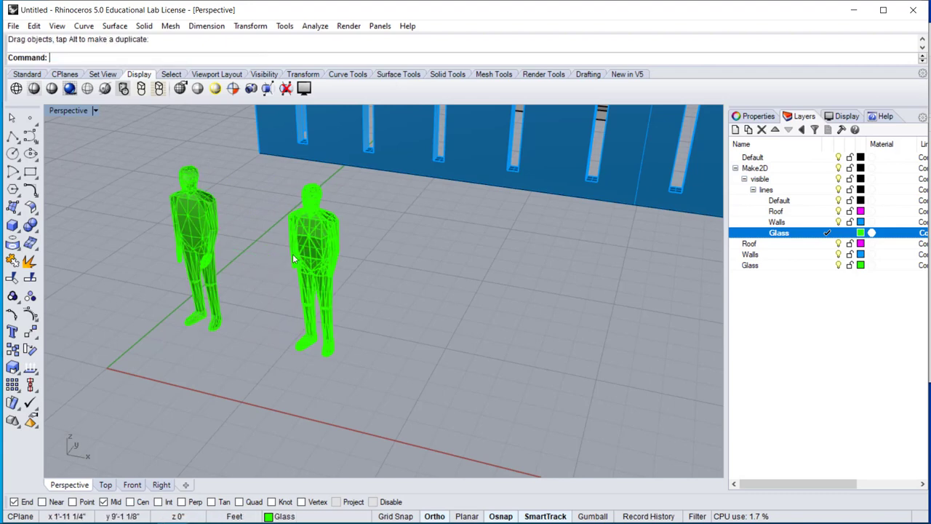
Step: Select each of the two person figures in turn and examine the polysurface version up close against the mesh
left_click(300, 253)
left_click(250, 249)
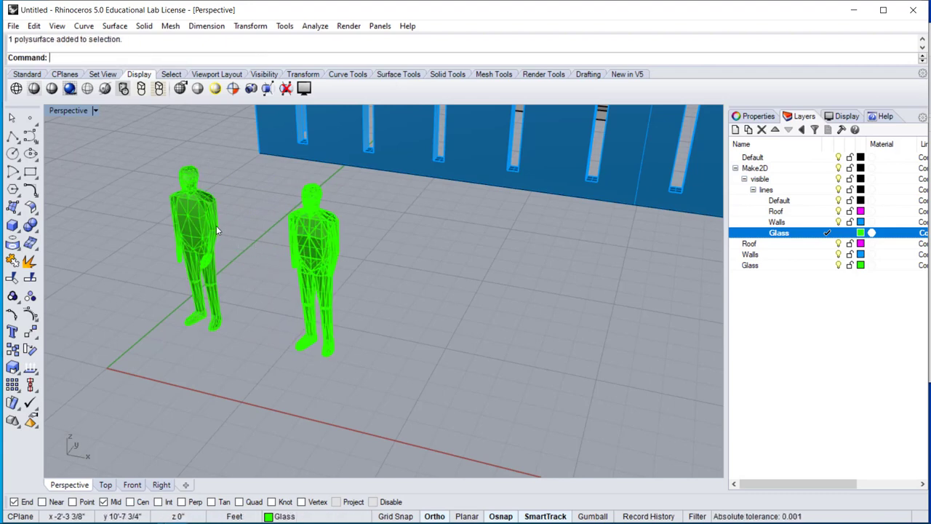
left_click(191, 214)
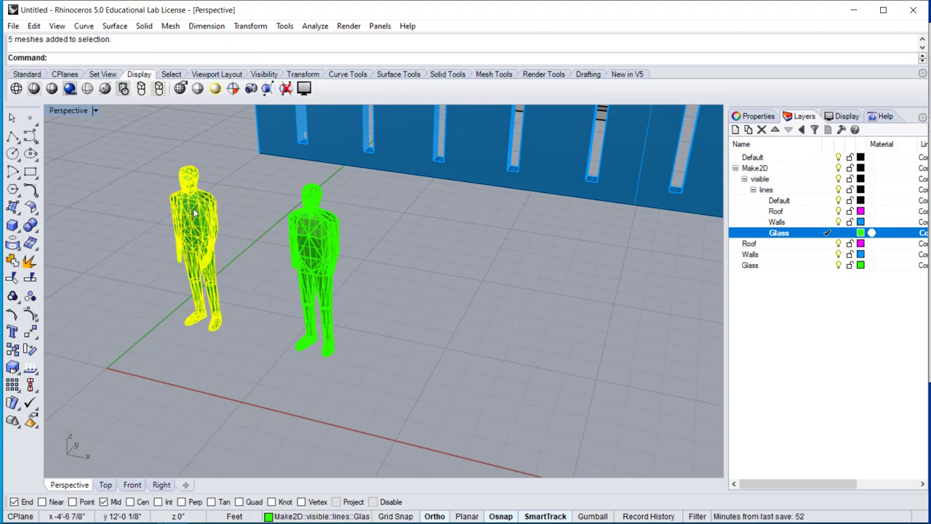
left_click(268, 233)
left_click(305, 235)
left_click(285, 248)
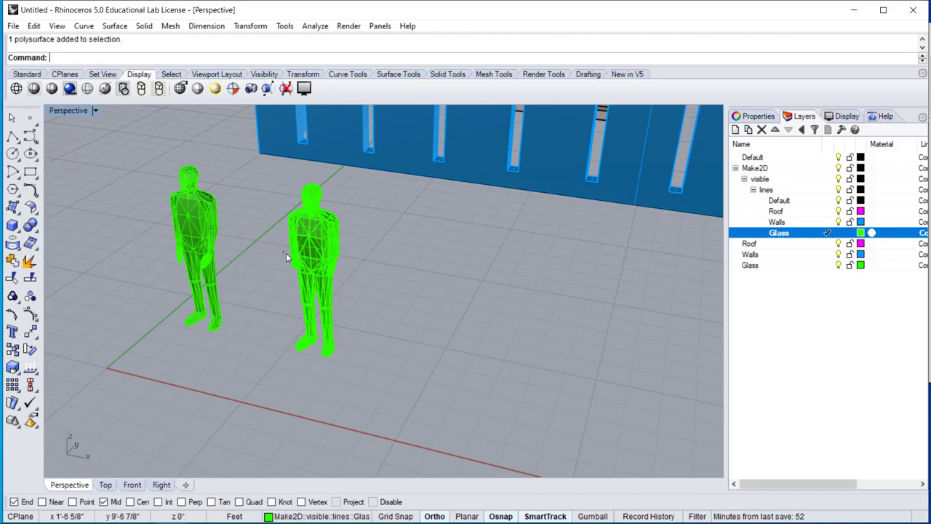
scroll(317, 258, "up", 5)
scroll(315, 256, "down", 4)
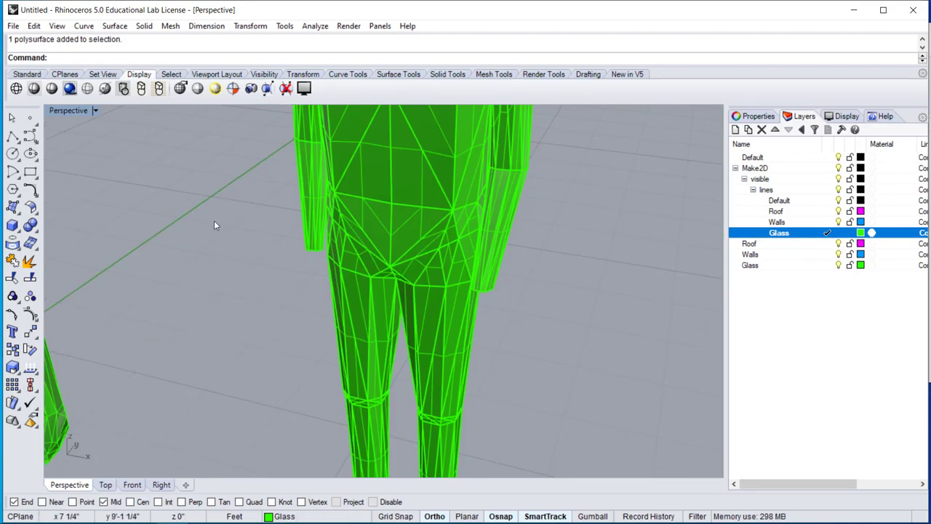
Step: Generate a 2D line drawing of the polysurface person from the perspective view with Make2D, using the Current View layout and maintaining source layers
scroll(203, 220, "down", 2)
scroll(204, 220, "up", 5)
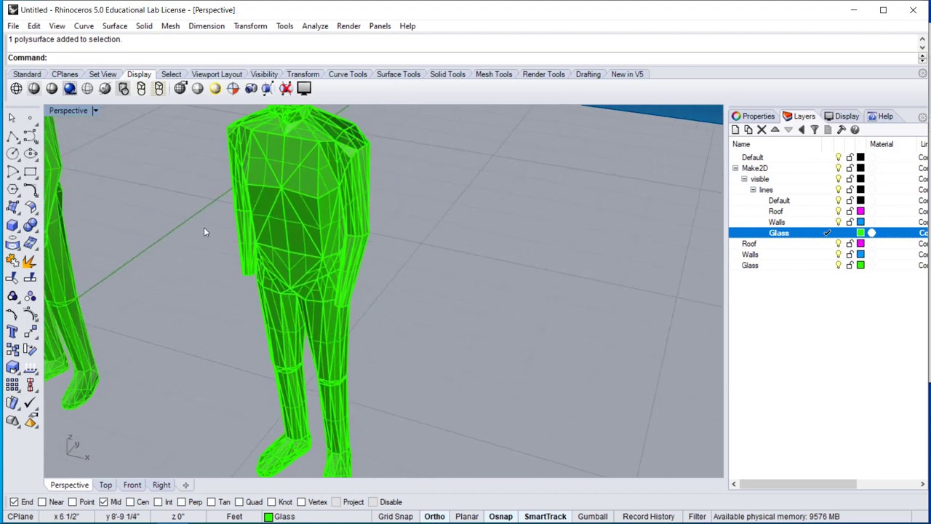
scroll(211, 226, "down", 5)
right_click_drag(215, 228, 323, 220)
left_click(323, 220)
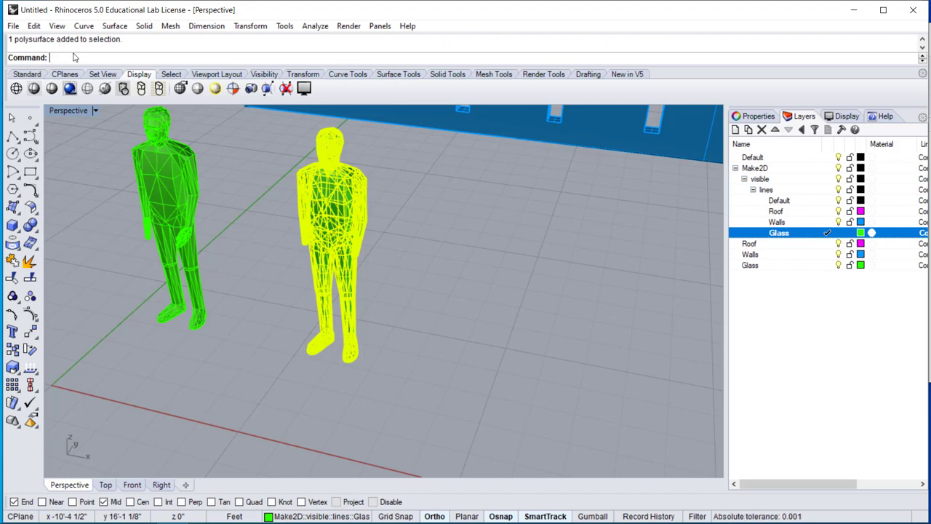
type("Make2D")
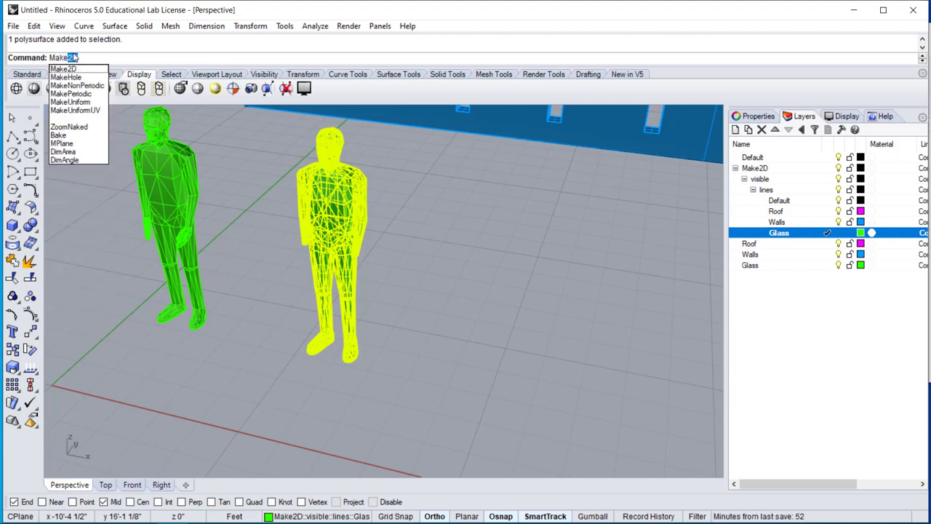
key("Return")
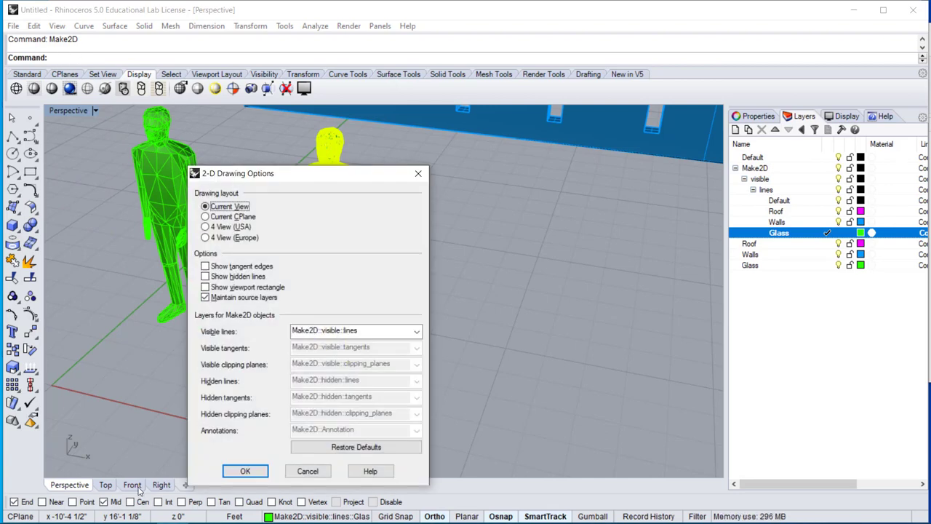
left_click(245, 471)
Step: Move the 2D person drawing in the Top view across the green axis, clear of the 3D figures
double_click(62, 112)
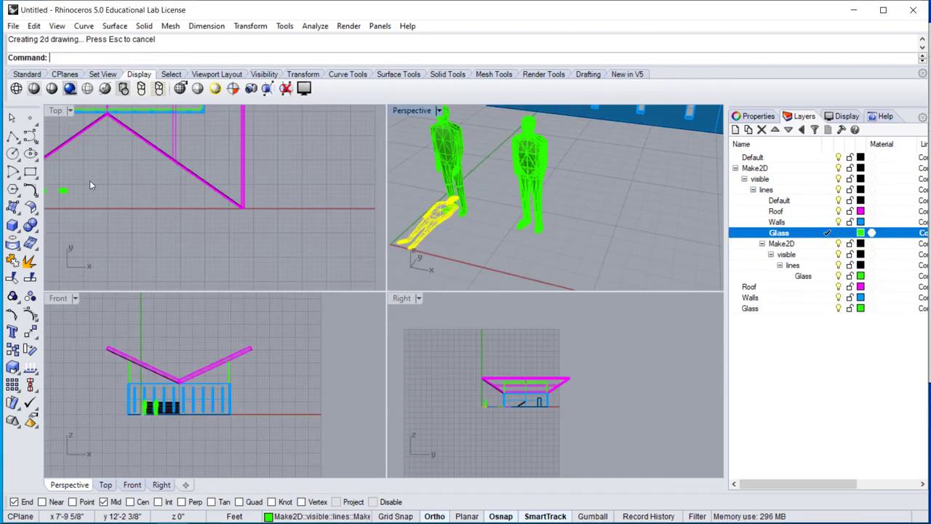
scroll(137, 228, "up", 14)
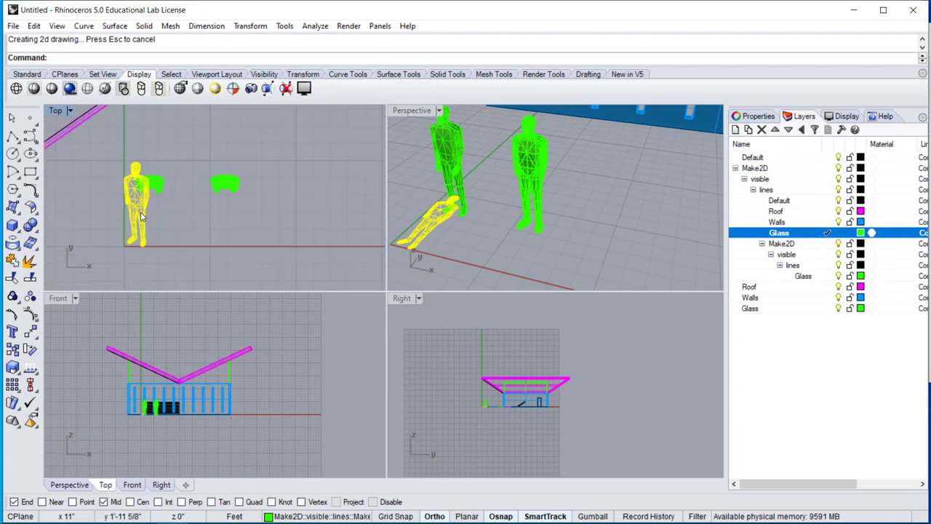
type("m")
key("Return")
left_click(126, 217)
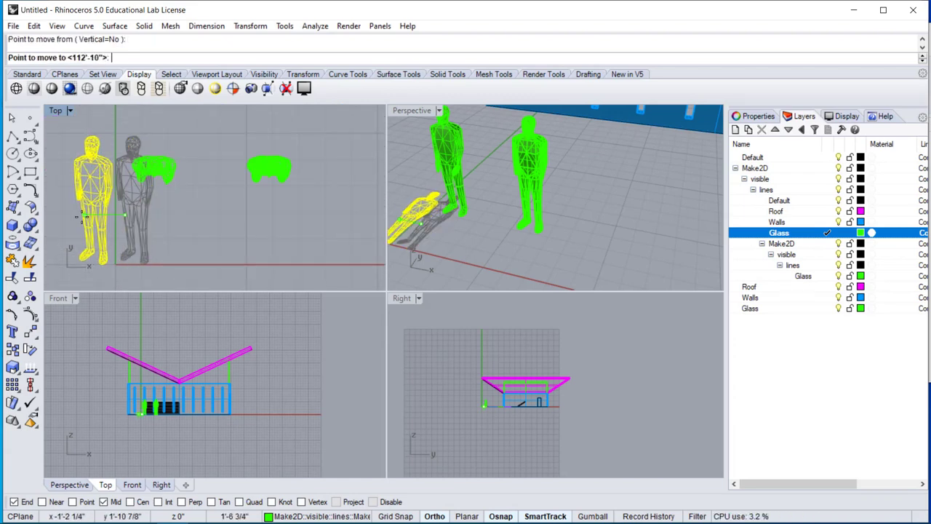
left_click(91, 216)
key("Escape")
Step: Maximize the Top view, select all curves of the 2D person drawing and check their layer assignment in the object properties
scroll(87, 183, "up", 4)
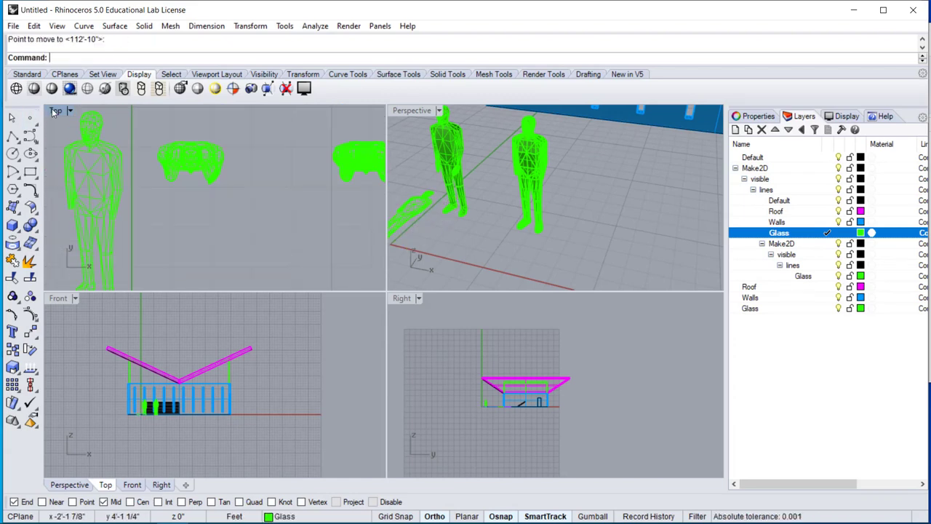
double_click(55, 111)
scroll(146, 169, "up", 5)
scroll(118, 164, "down", 5)
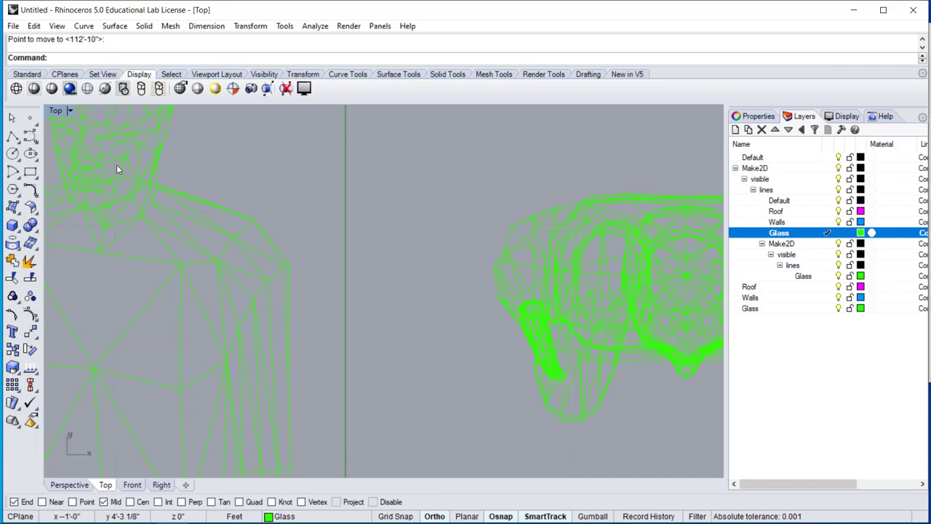
scroll(99, 176, "down", 6)
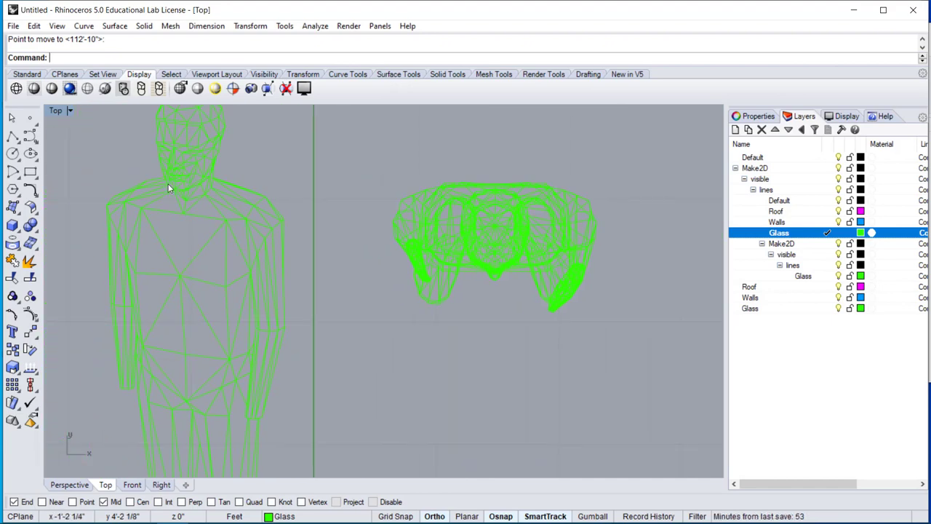
left_click_drag(126, 152, 234, 349)
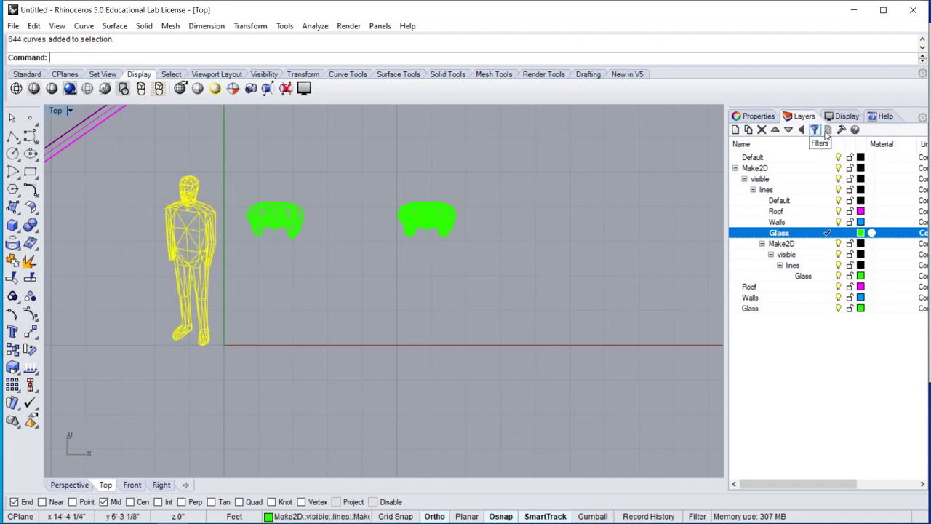
left_click(758, 117)
left_click(848, 193)
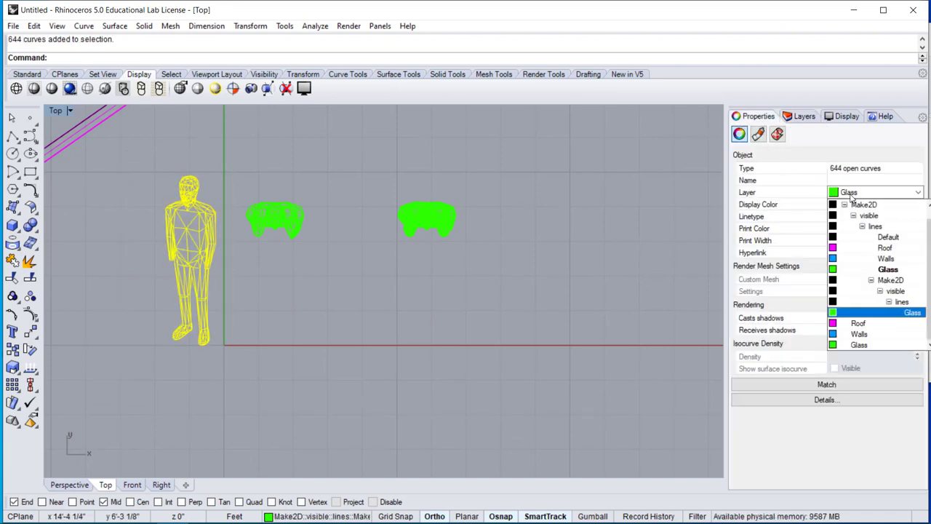
left_click(740, 135)
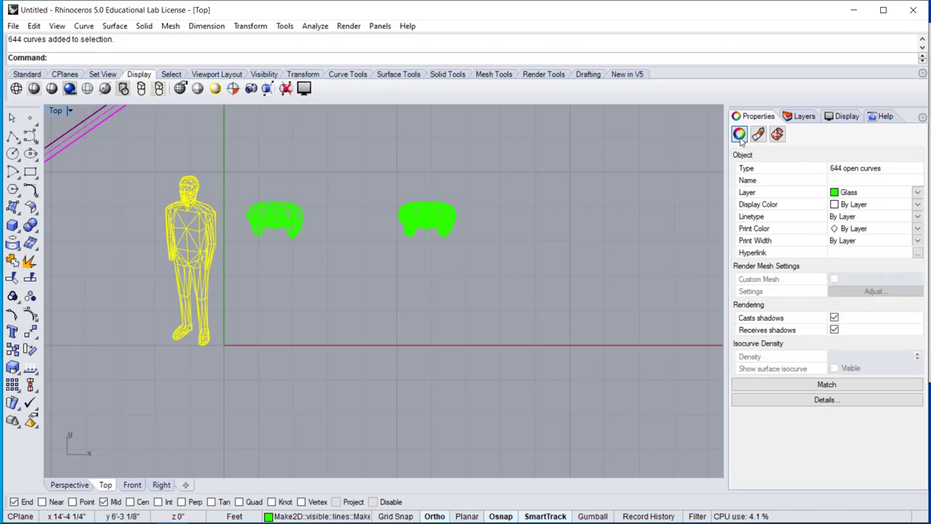
scroll(131, 218, "up", 6)
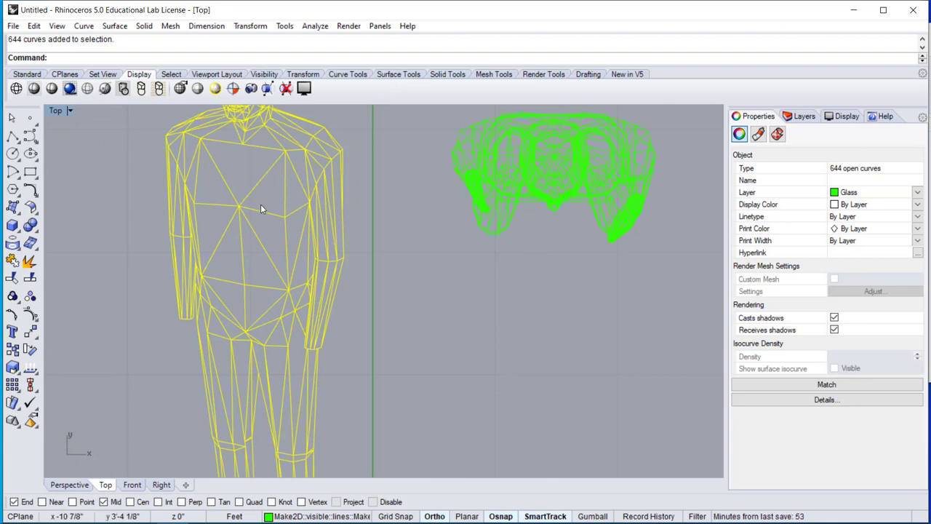
Step: Delete the triangulation lines inside the chest of the 2D person drawing
key("Escape")
left_click_drag(266, 275, 220, 177)
key("Delete")
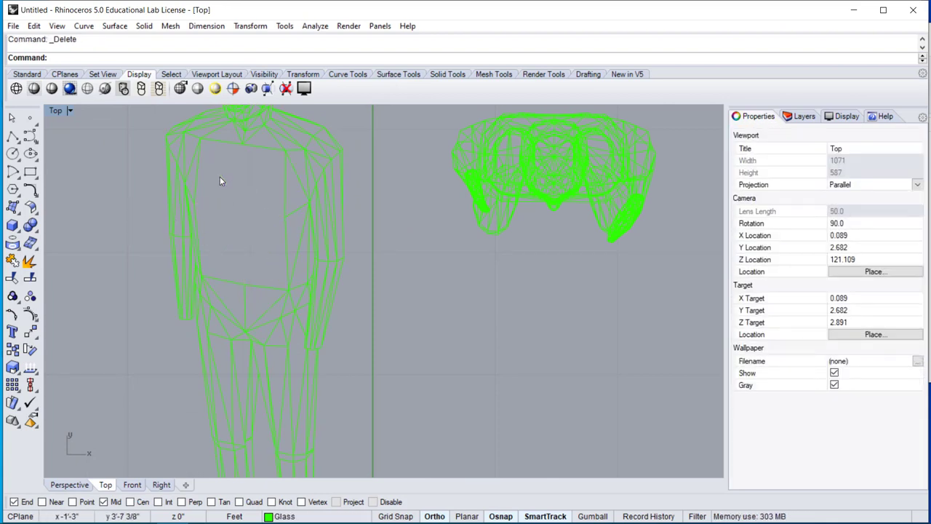
scroll(221, 178, "down", 3)
right_click_drag(235, 281, 223, 318)
scroll(227, 300, "down", 5)
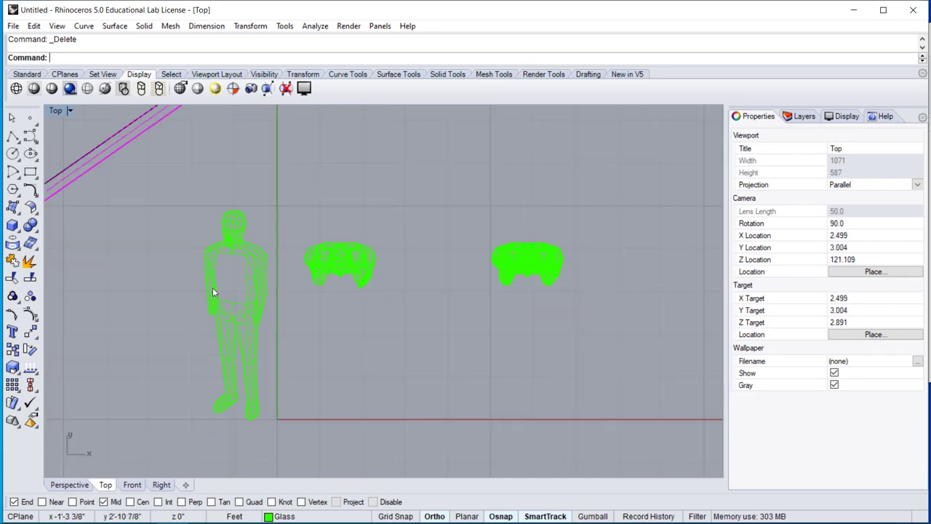
Step: Generate a plan line drawing of the polysurface person from the Top view with Make2D, using the Current View layout
scroll(231, 273, "up", 4)
scroll(364, 237, "up", 5)
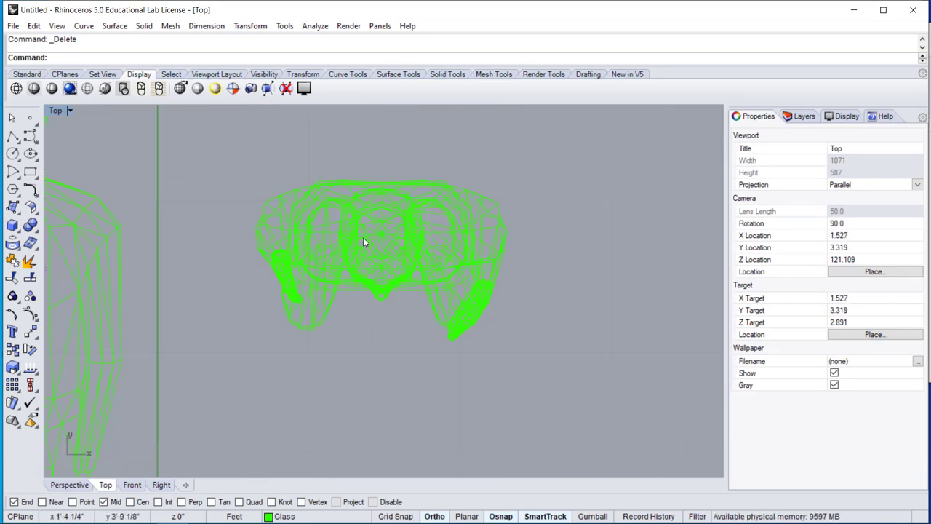
left_click(373, 238)
scroll(373, 238, "down", 5)
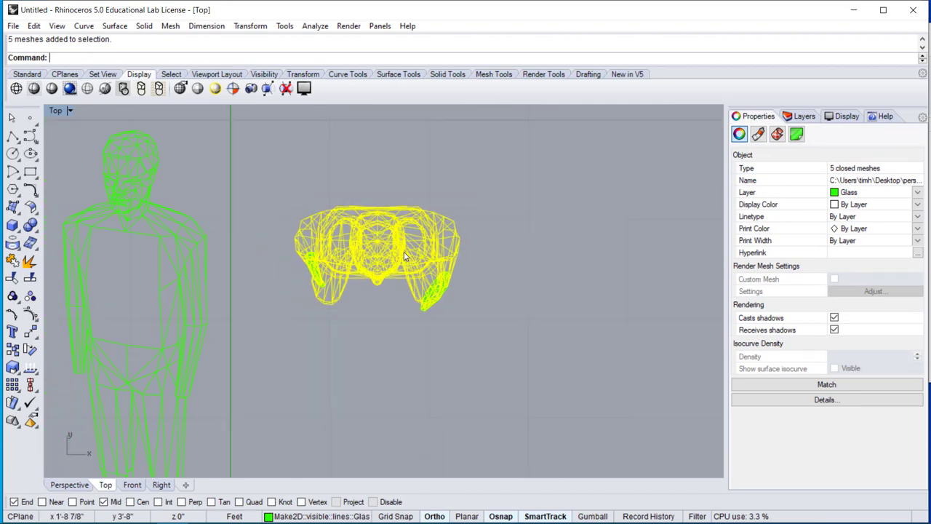
scroll(476, 260, "up", 3)
left_click(476, 261)
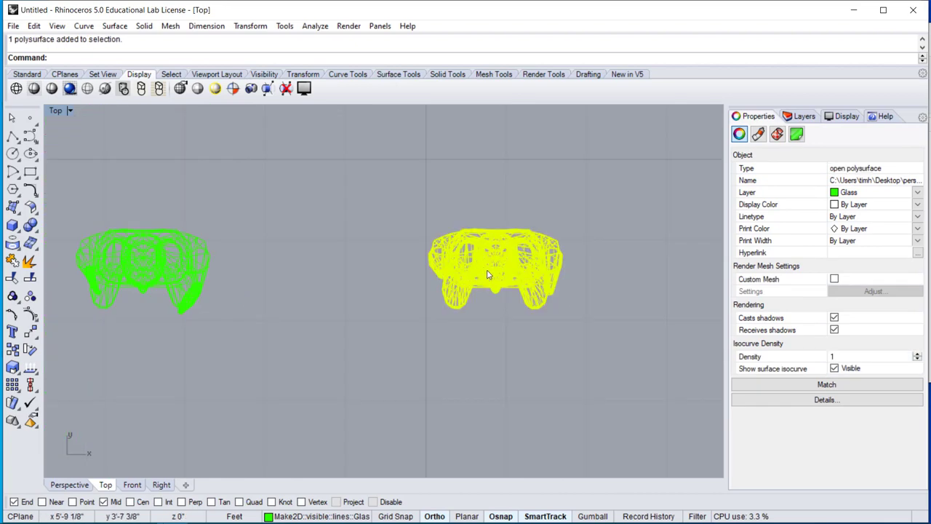
type("Make2D")
key("Return")
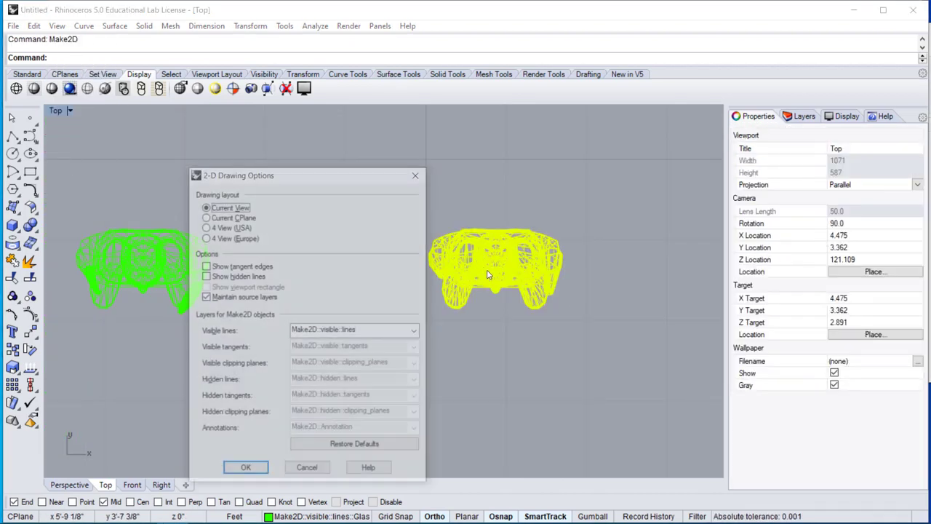
left_click(245, 472)
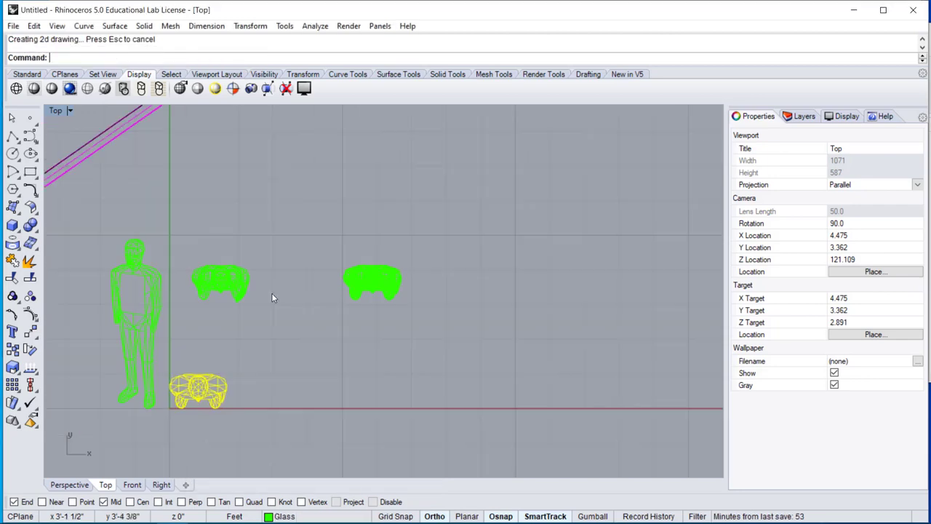
Step: Select all curves of the plan drawing of the person and examine them up close and beside the other figures
scroll(297, 400, "up", 5)
scroll(298, 405, "up", 4)
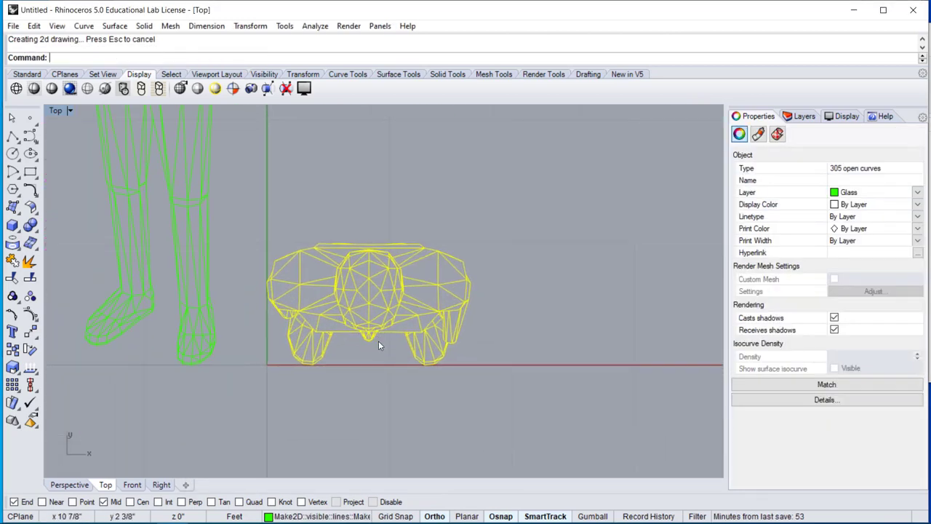
key("Escape")
mouse_move(238, 214)
left_mouse_down()
mouse_move(509, 393)
mouse_move(557, 408)
left_mouse_up()
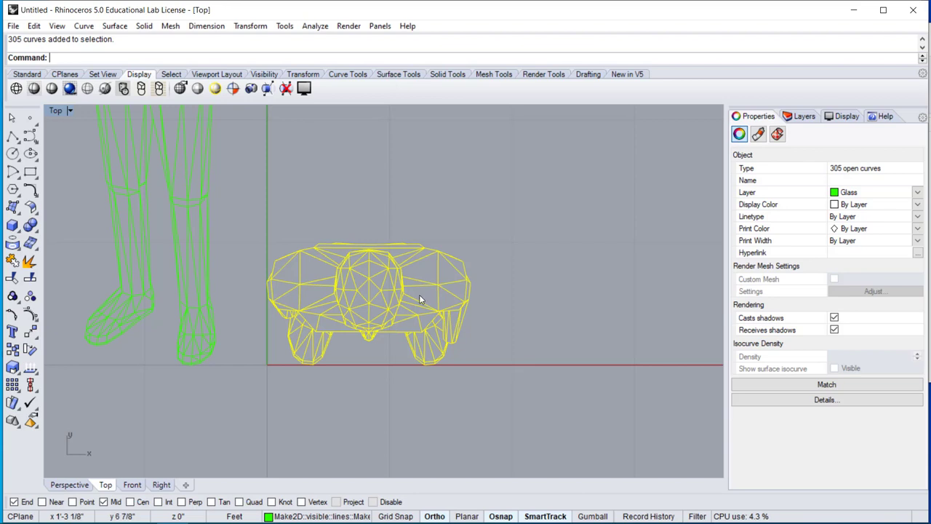
scroll(427, 341, "down", 3)
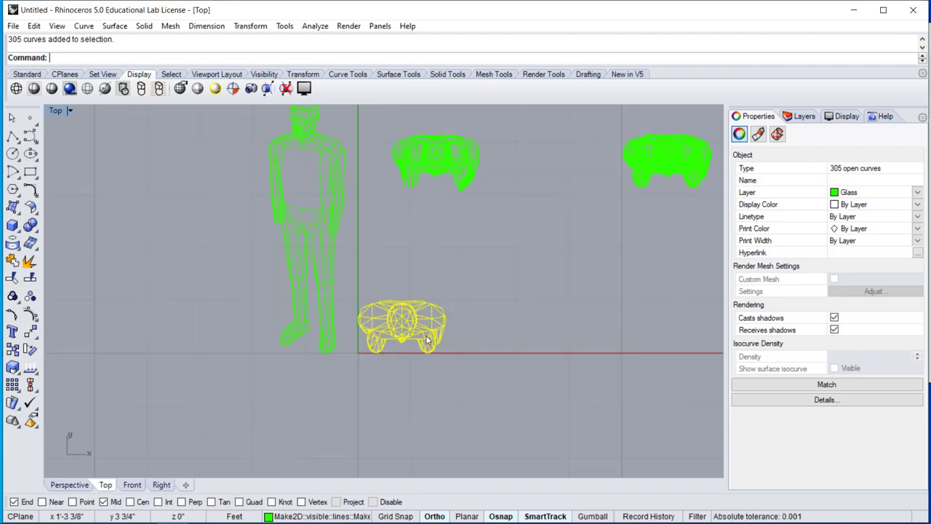
scroll(428, 340, "down", 1)
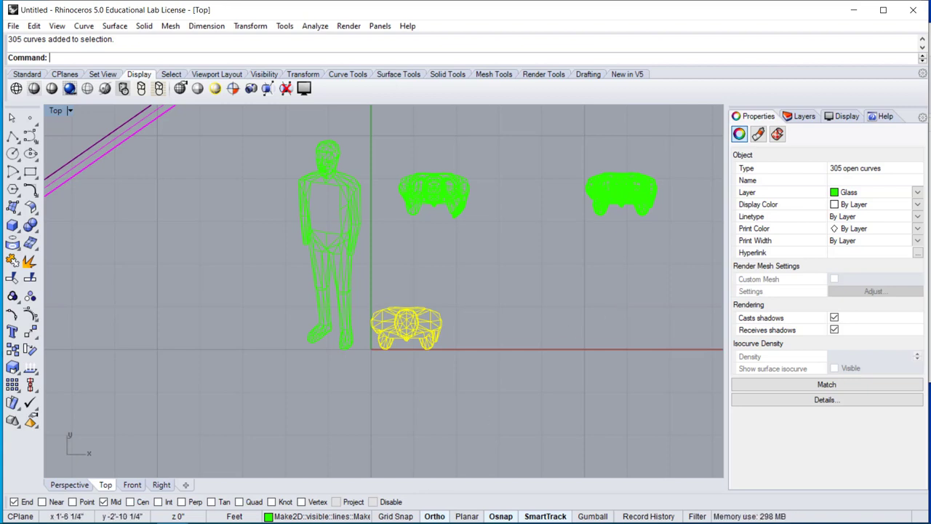
Step: Switch to Illustrator and select all the building linework in Drawing.dwg
key("alt+Tab")
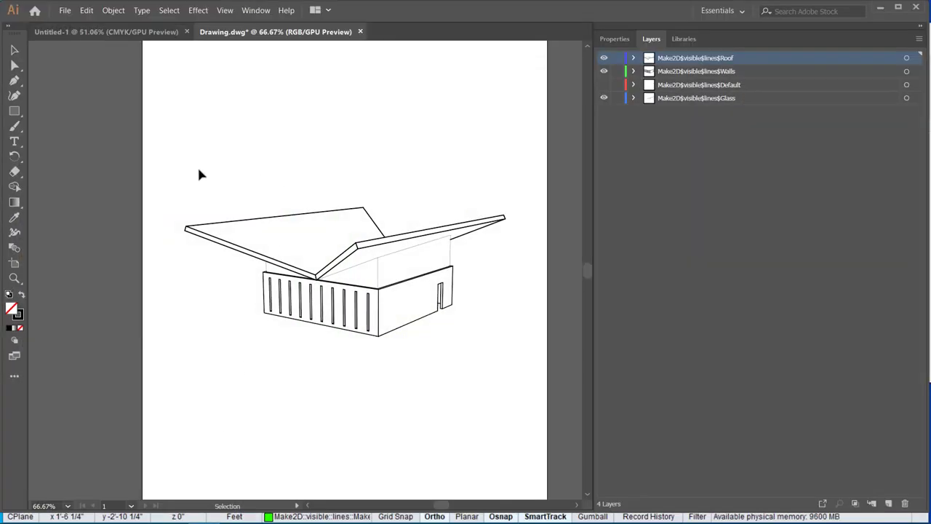
mouse_move(133, 147)
left_mouse_down()
mouse_move(368, 214)
mouse_move(542, 393)
mouse_move(551, 418)
left_mouse_up()
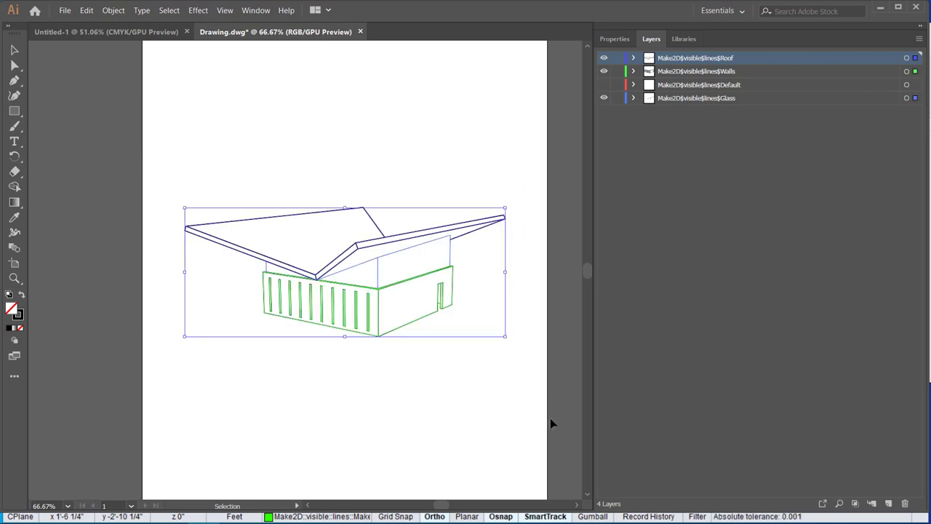